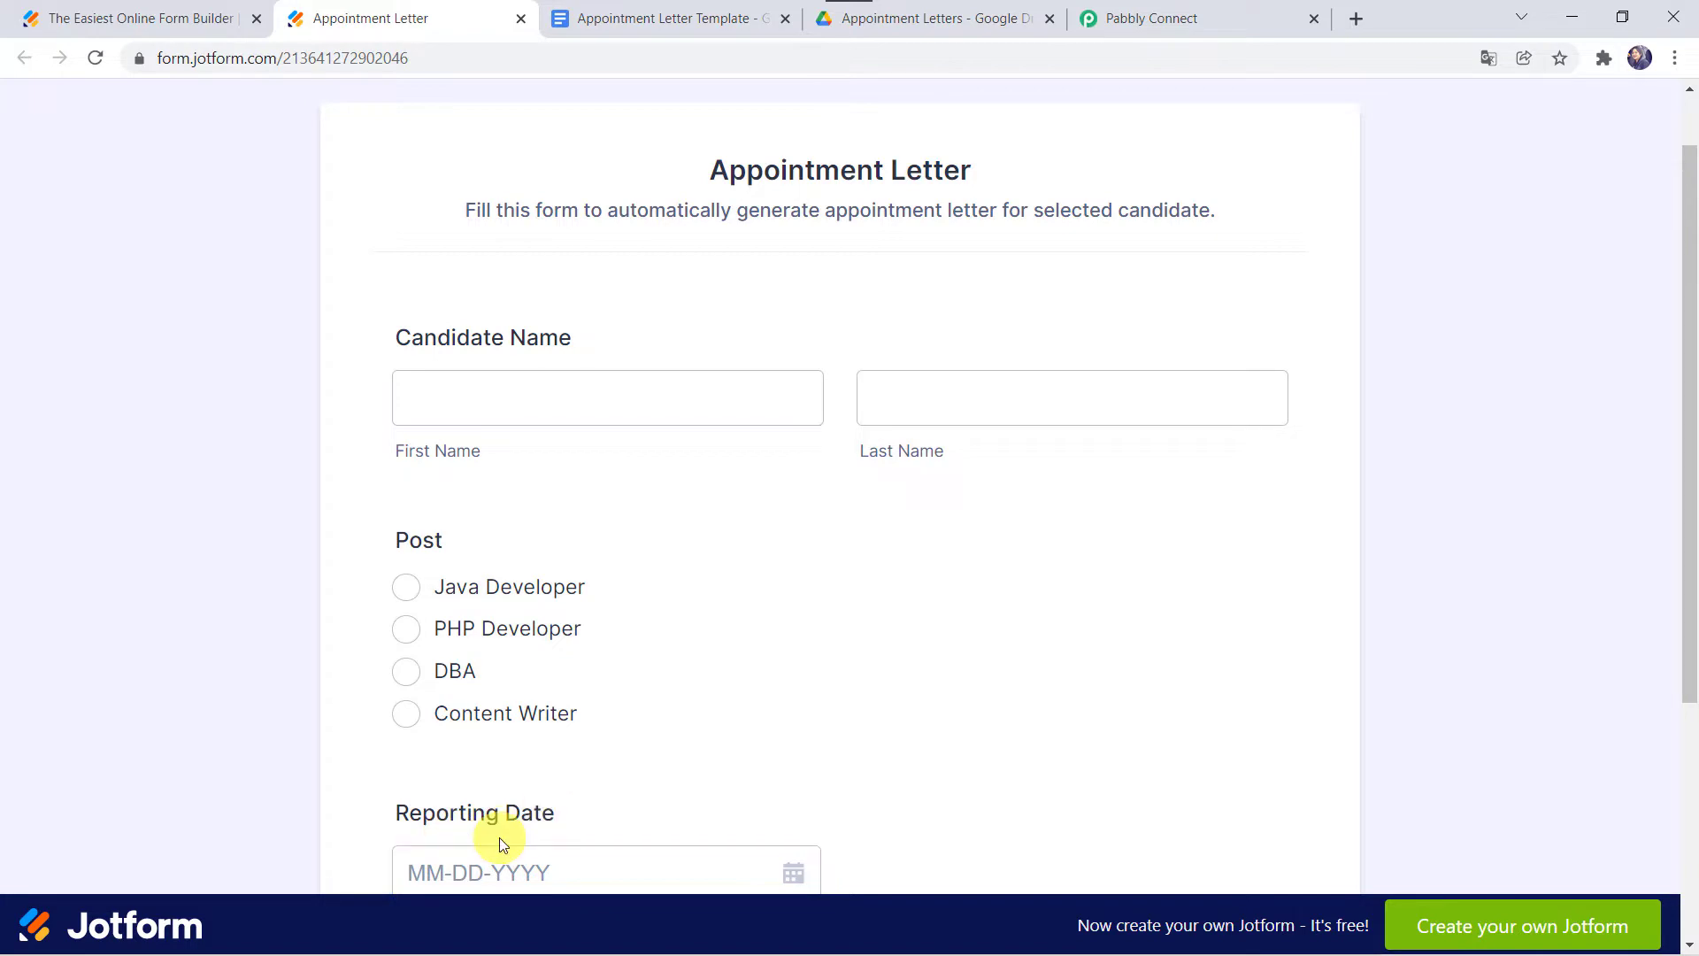
Review the Appointment Letter form's fields, the letter template's placeholders and the Appointment Letters folder in Drive.
{"action": "scroll", "coordinate": [499, 837], "scroll_direction": "down", "scroll_amount": 2}
{"action": "scroll", "coordinate": [499, 838], "scroll_direction": "up", "scroll_amount": 1}
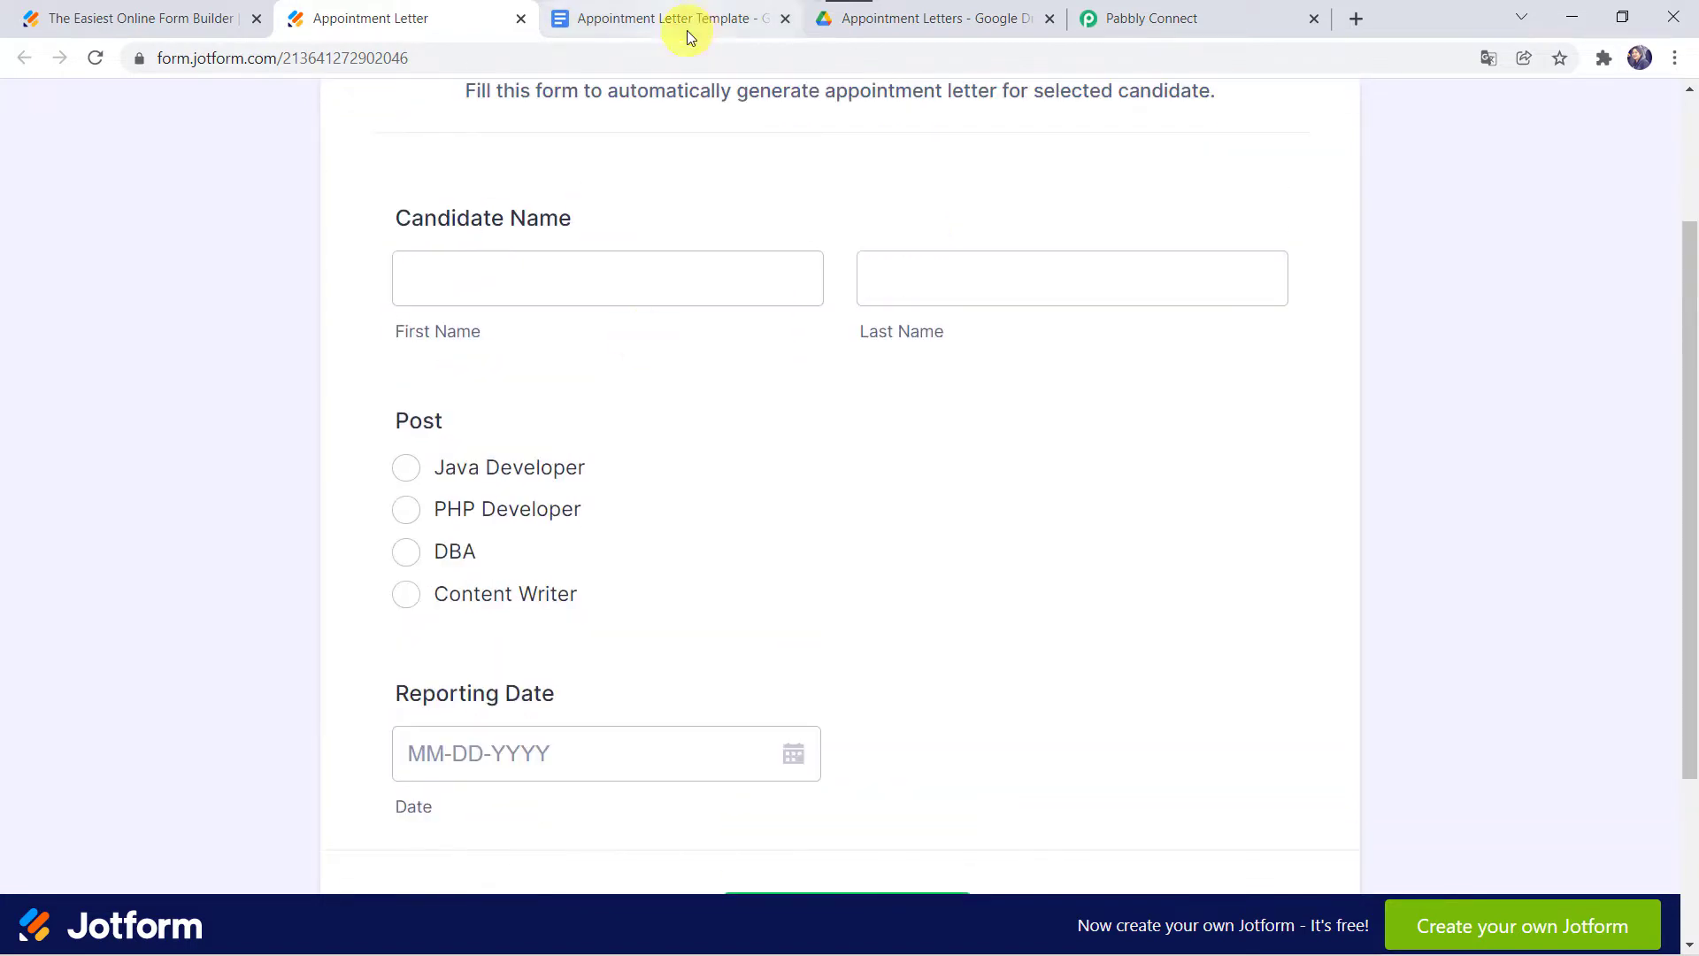
{"action": "left_click", "coordinate": [687, 30]}
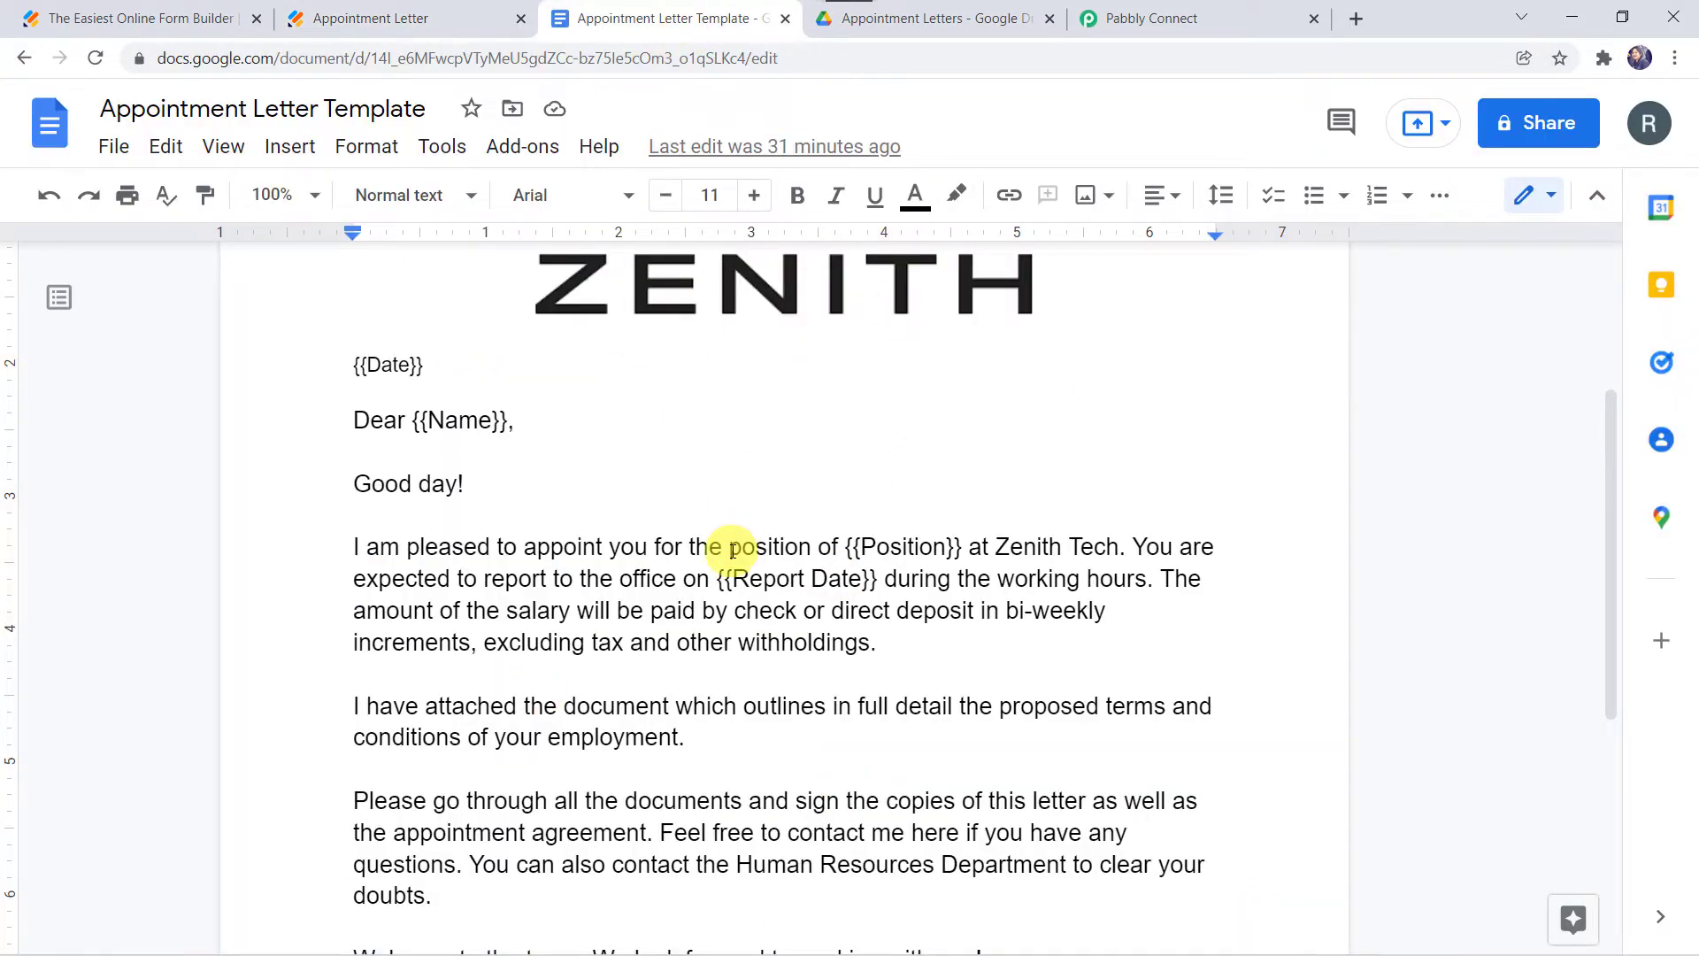
{"action": "left_click", "coordinate": [969, 13]}
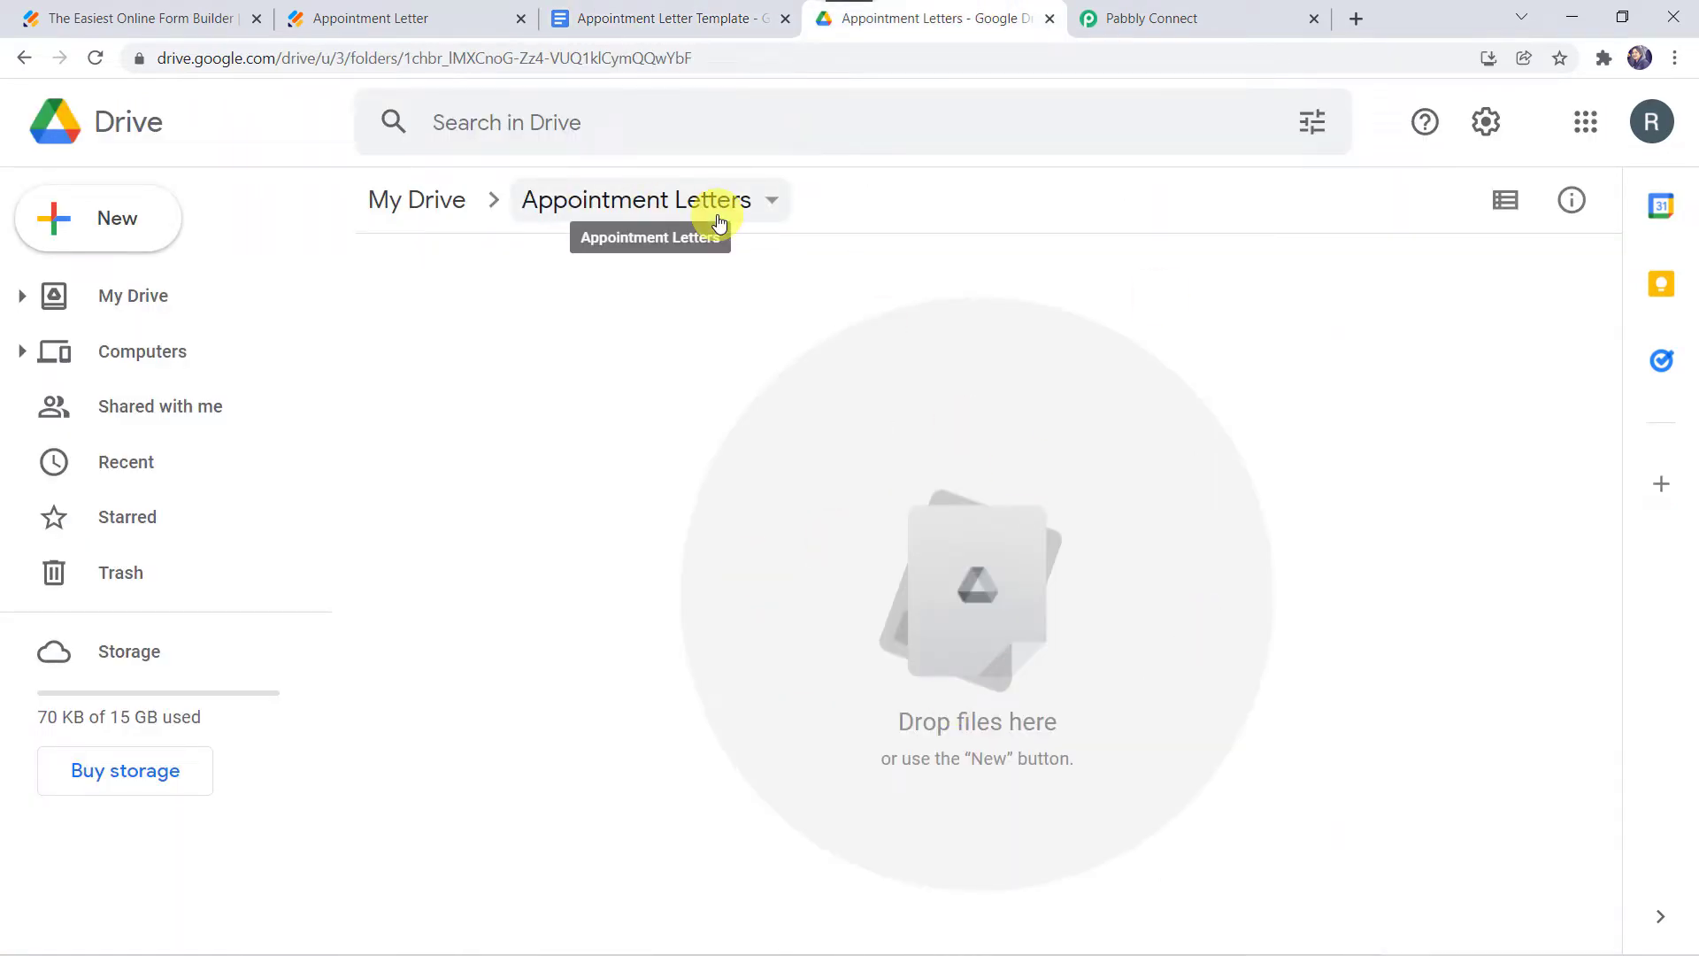
{"action": "left_click", "coordinate": [398, 16]}
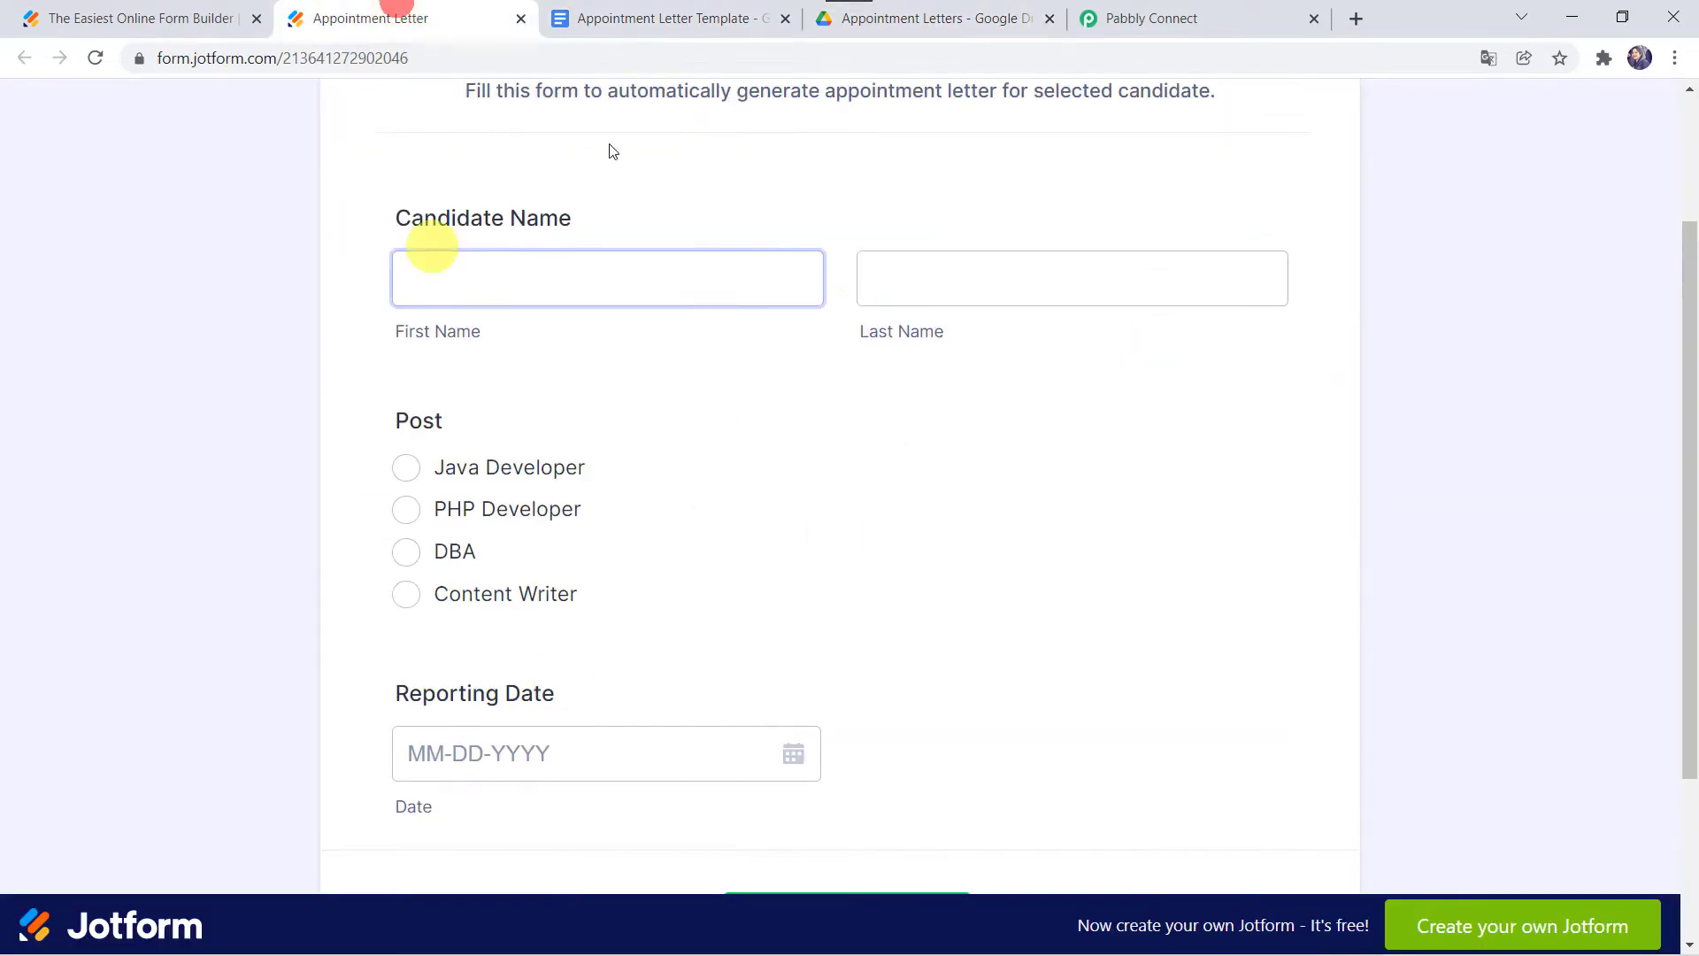
{"action": "left_click", "coordinate": [870, 285]}
{"action": "scroll", "coordinate": [870, 284], "scroll_direction": "up", "scroll_amount": 2}
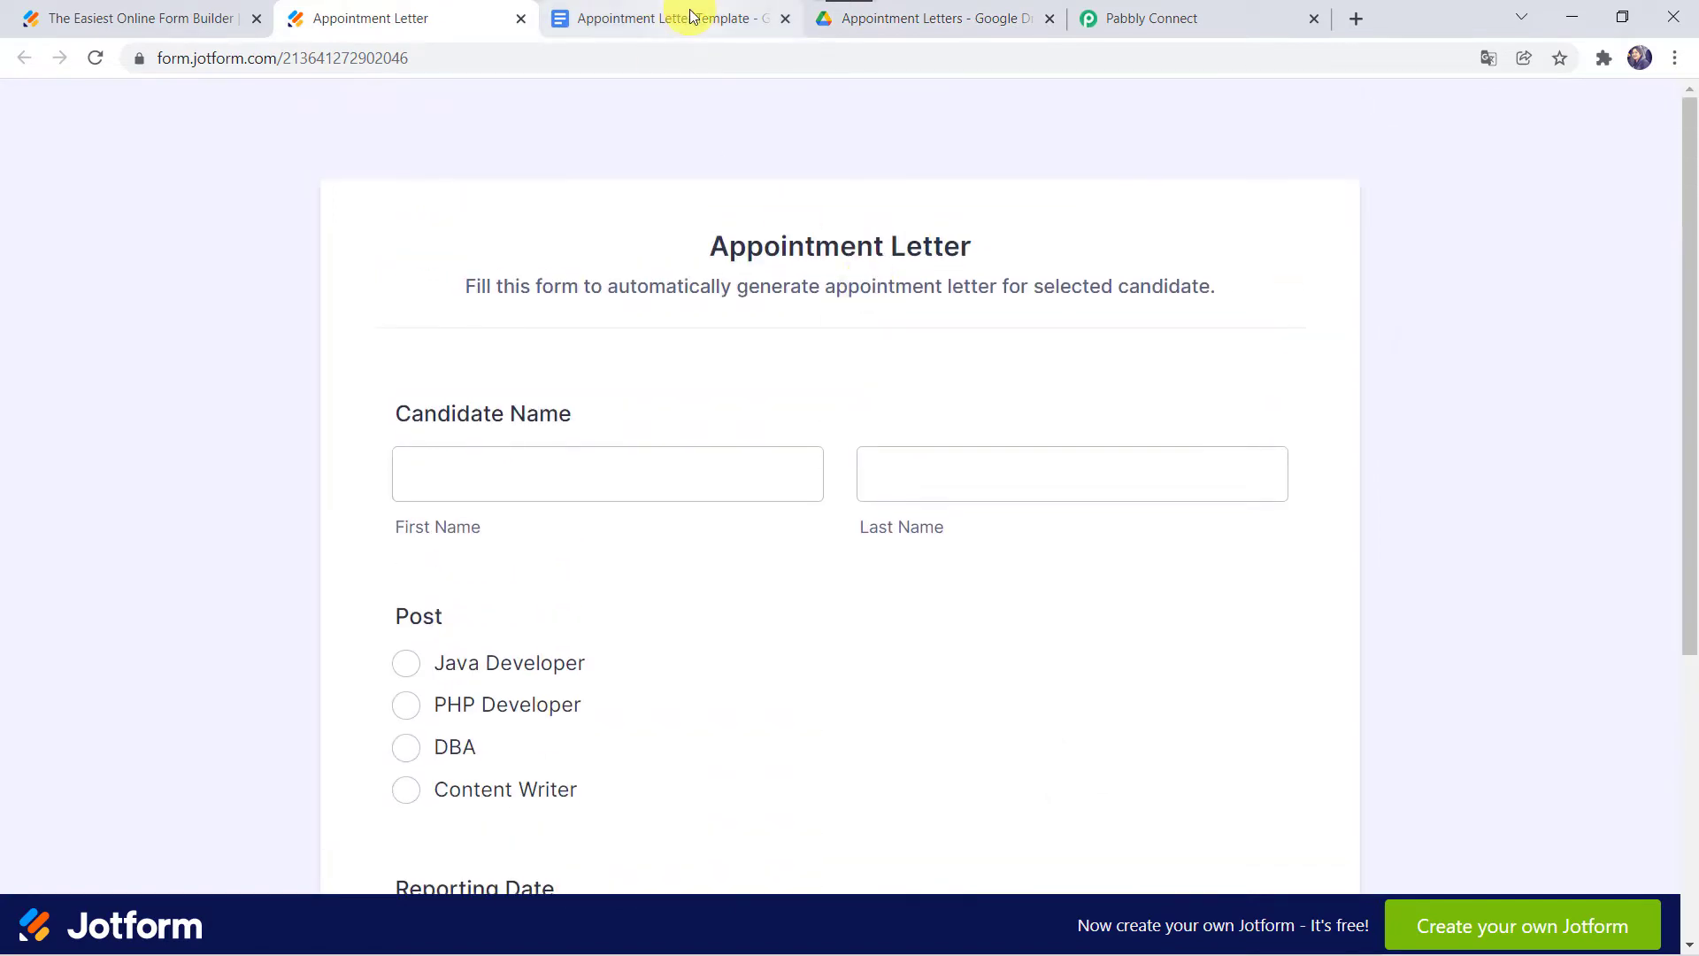
{"action": "left_click", "coordinate": [689, 16]}
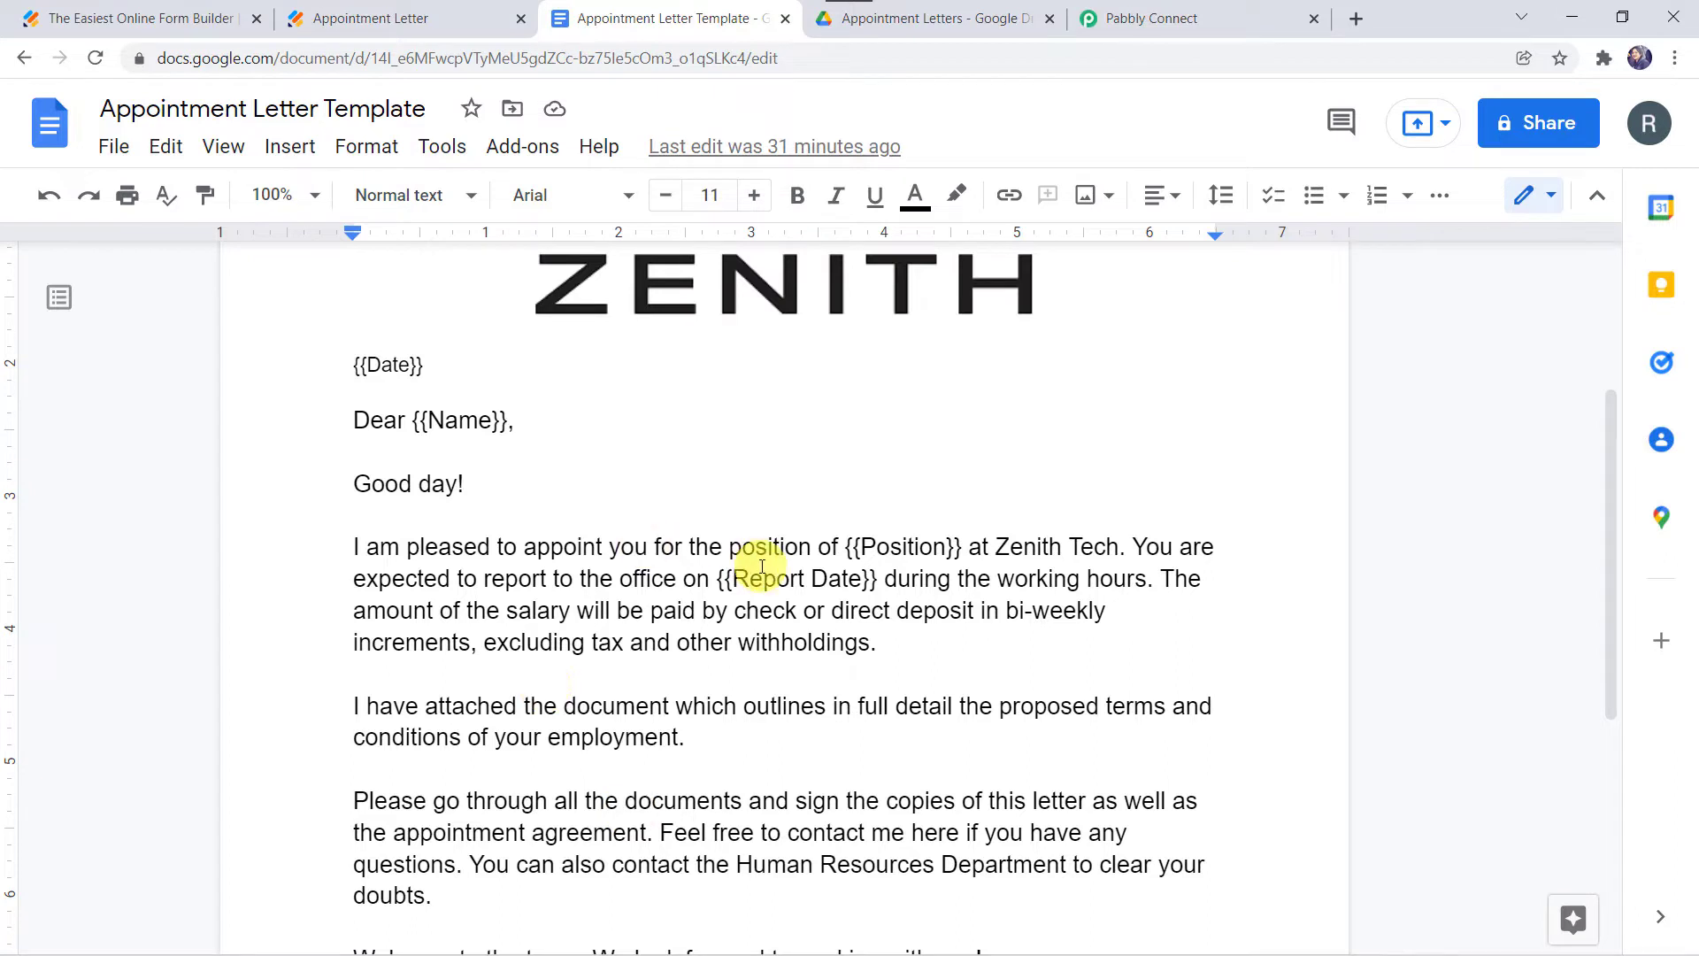
{"action": "left_click", "coordinate": [973, 17]}
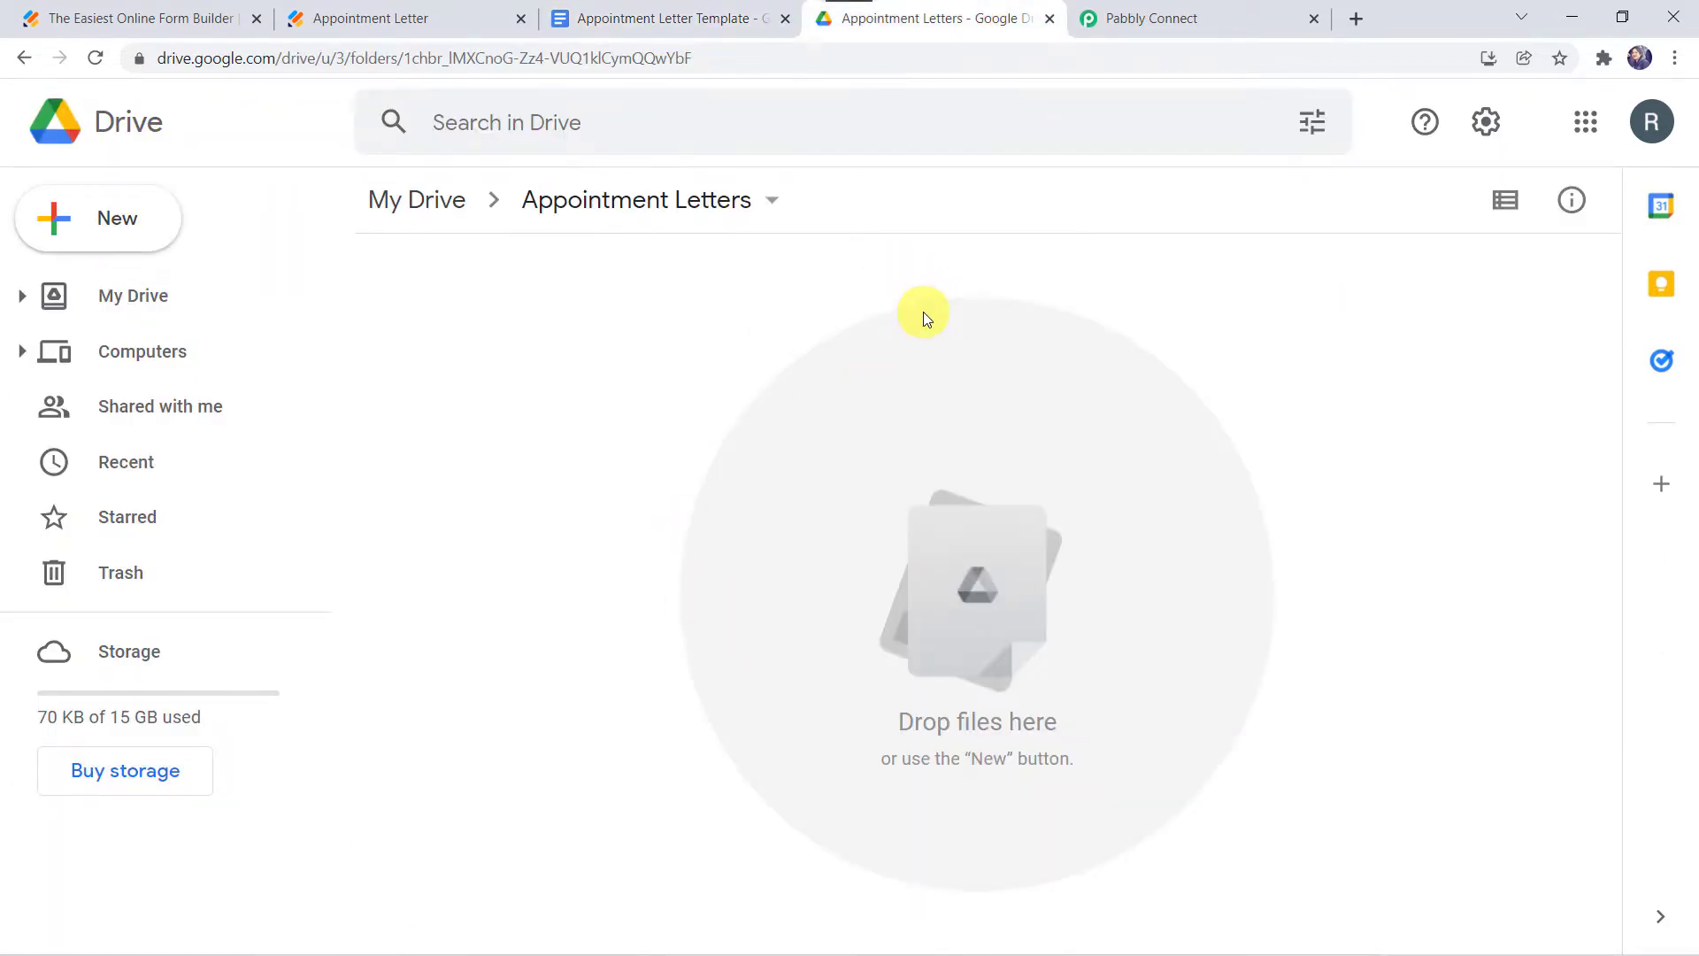
Enter the candidate's first and last name in the Appointment Letter form and choose PHP Developer as the post.
{"action": "left_click", "coordinate": [434, 14]}
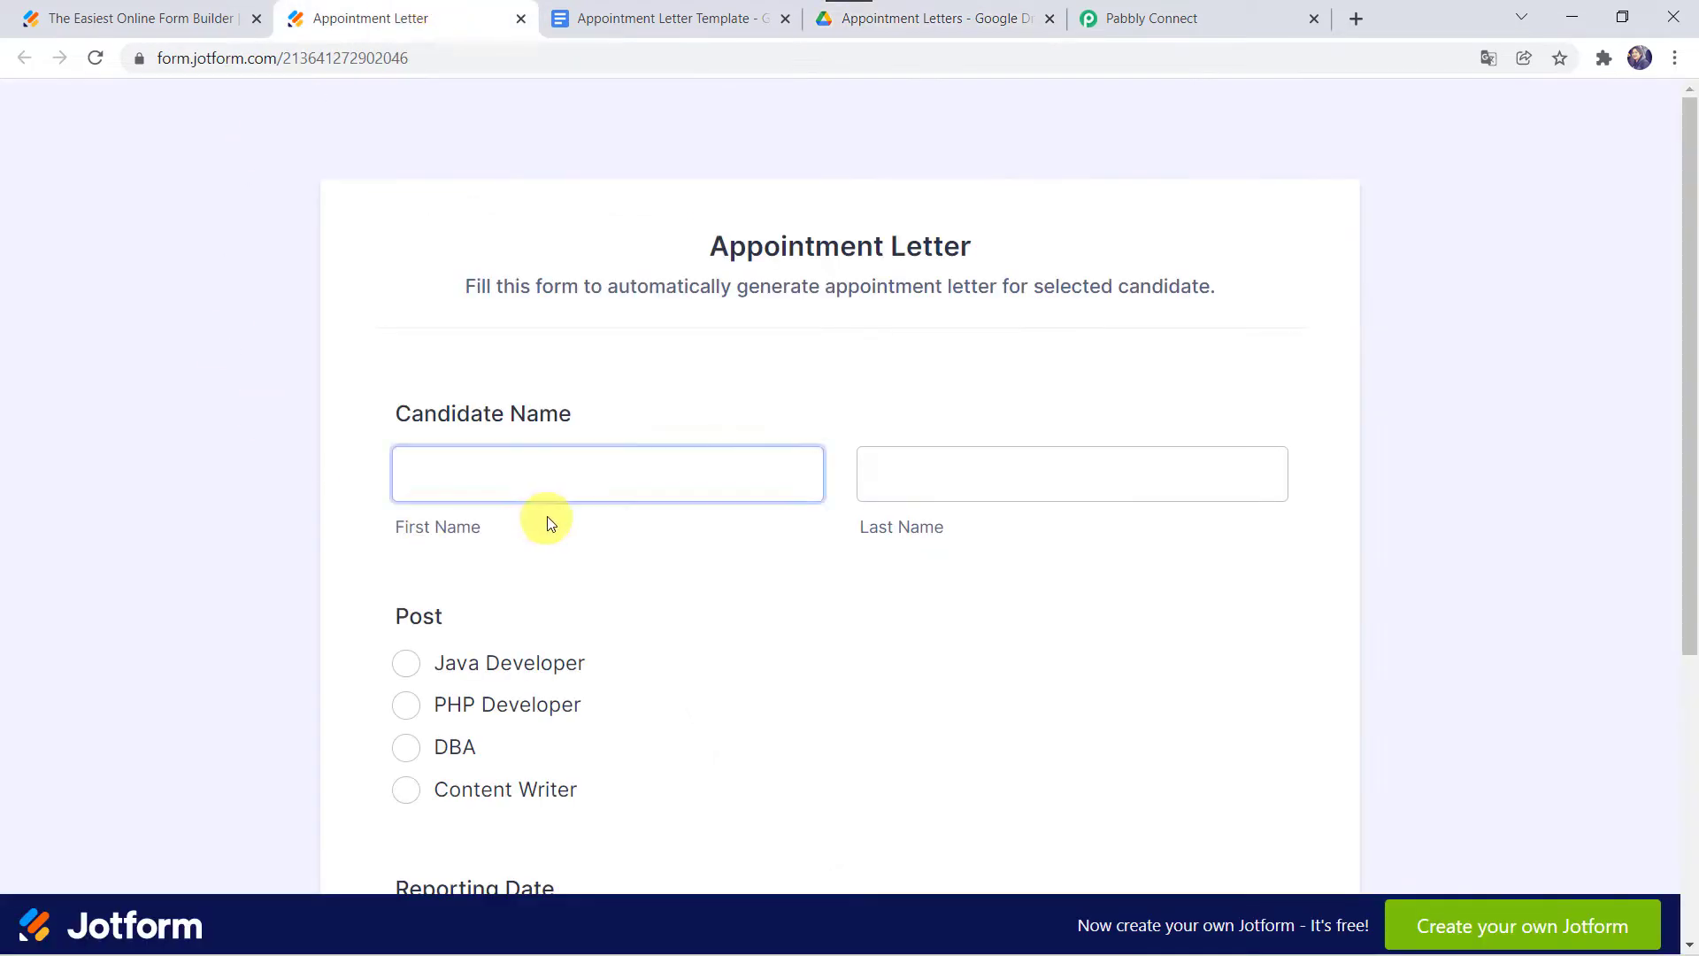
{"action": "left_click", "coordinate": [559, 472]}
{"action": "type", "text": "Ada"}
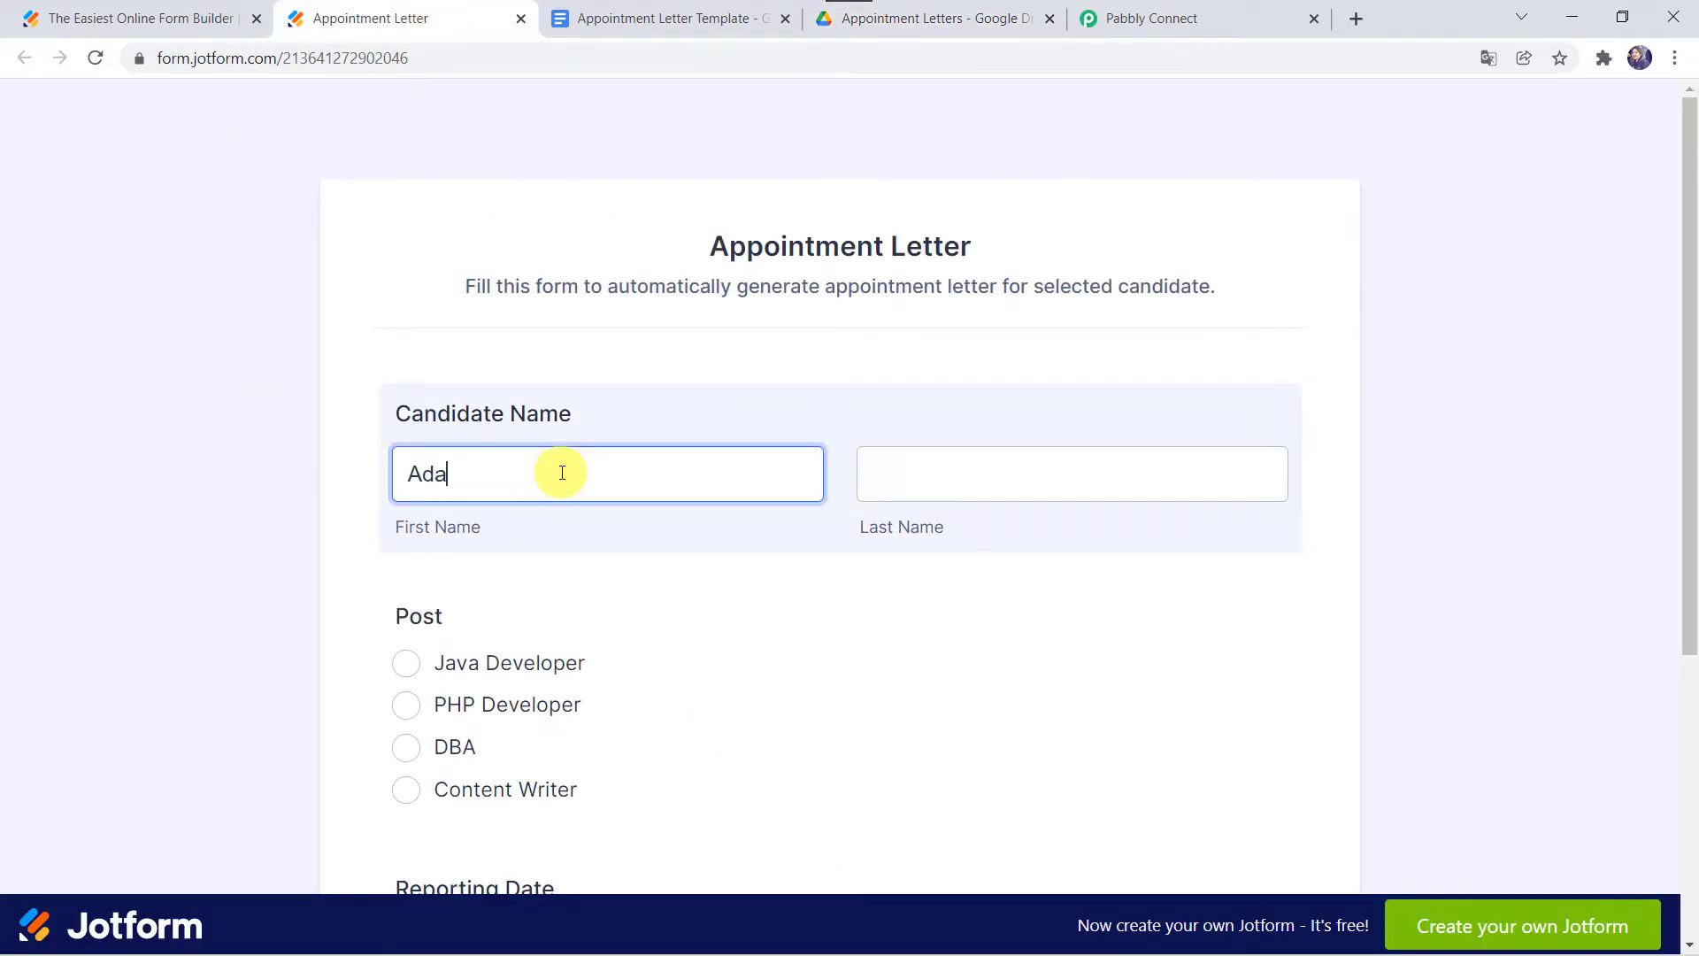
{"action": "type", "text": "m"}
{"action": "key", "text": "Tab"}
{"action": "type", "text": "Smith"}
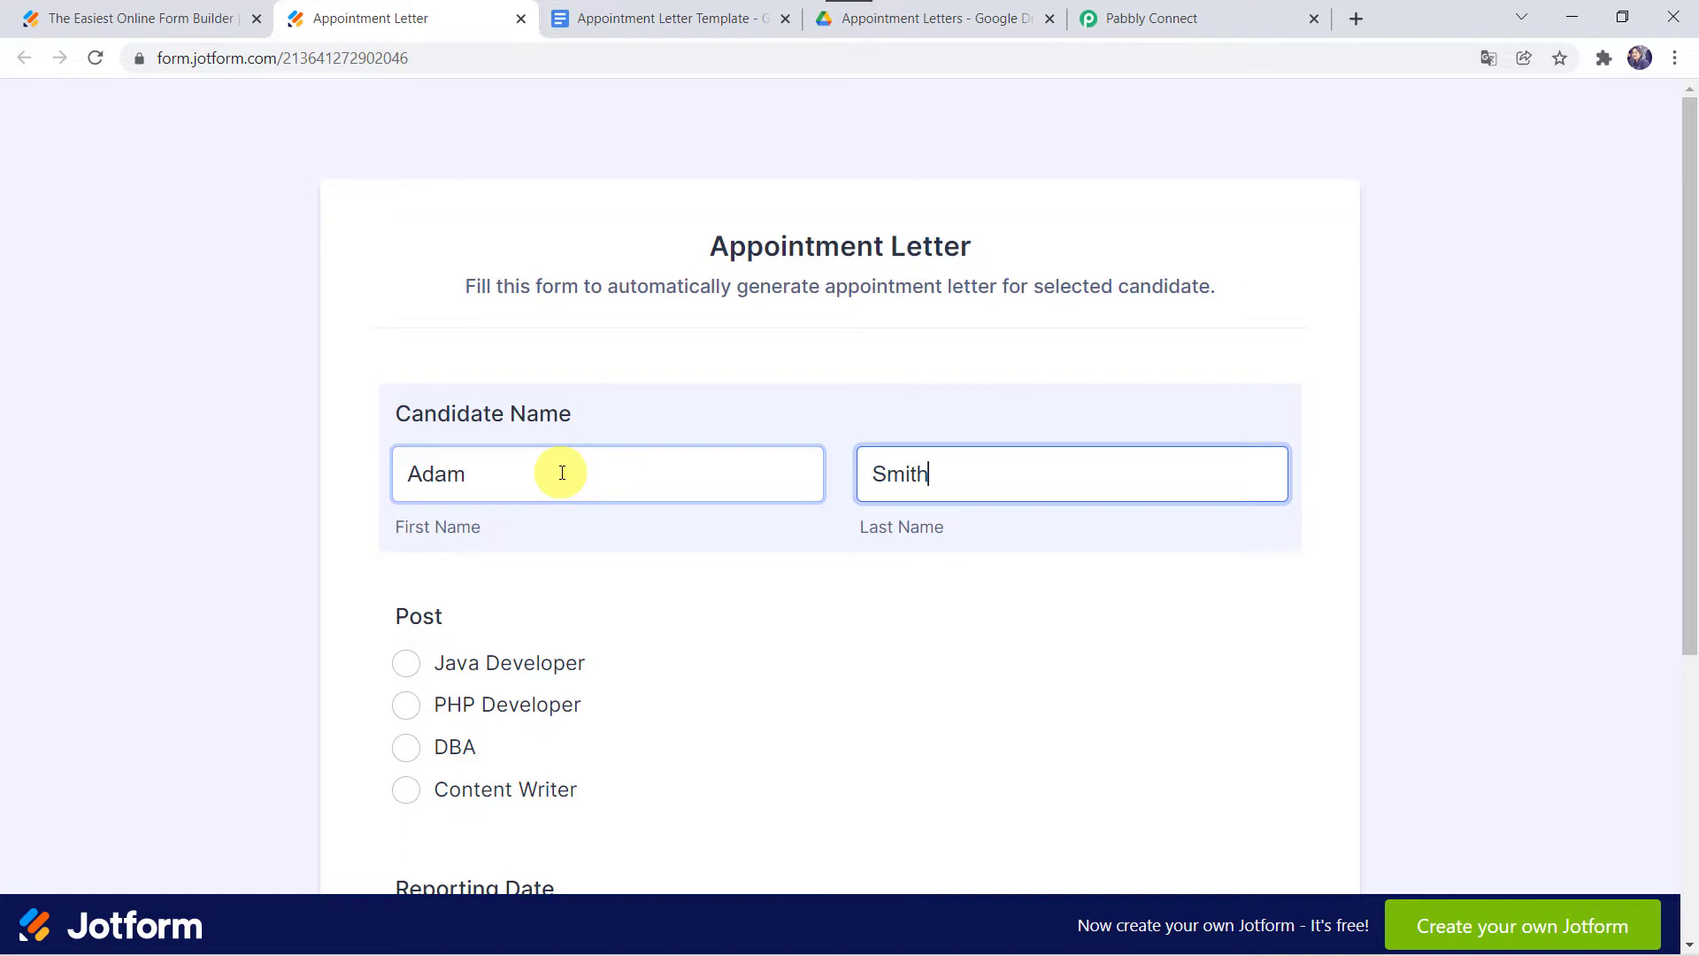
{"action": "key", "text": "Tab"}
{"action": "scroll", "coordinate": [307, 501], "scroll_direction": "down", "scroll_amount": 3}
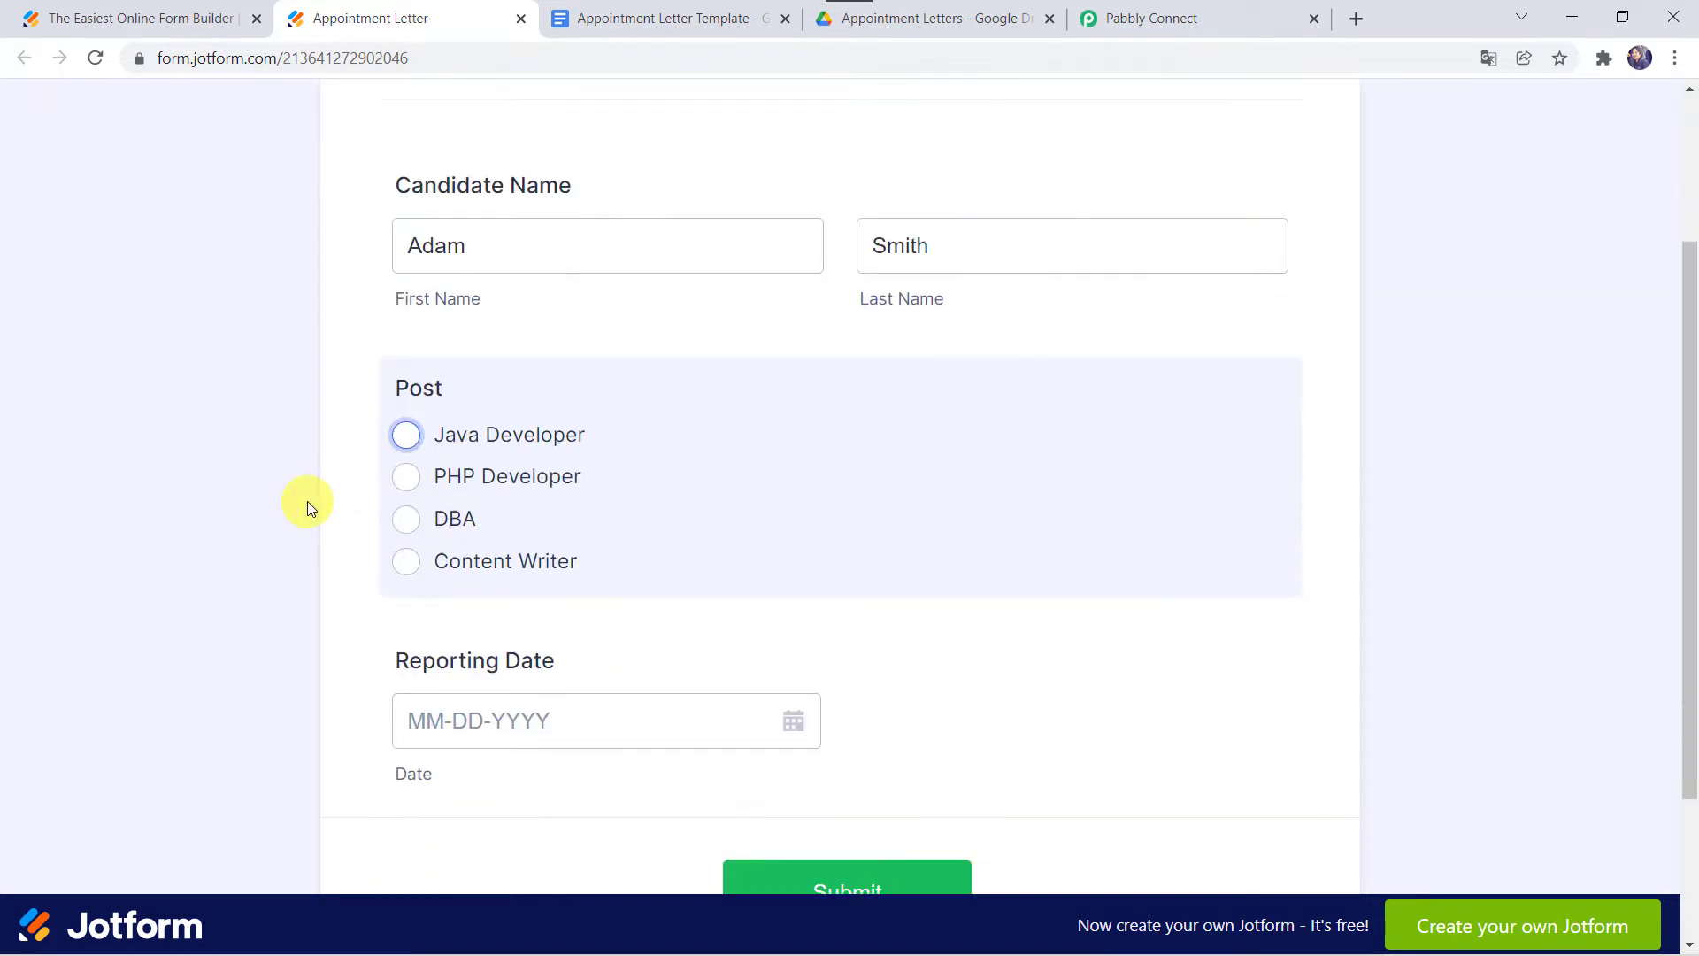
{"action": "left_click", "coordinate": [409, 449]}
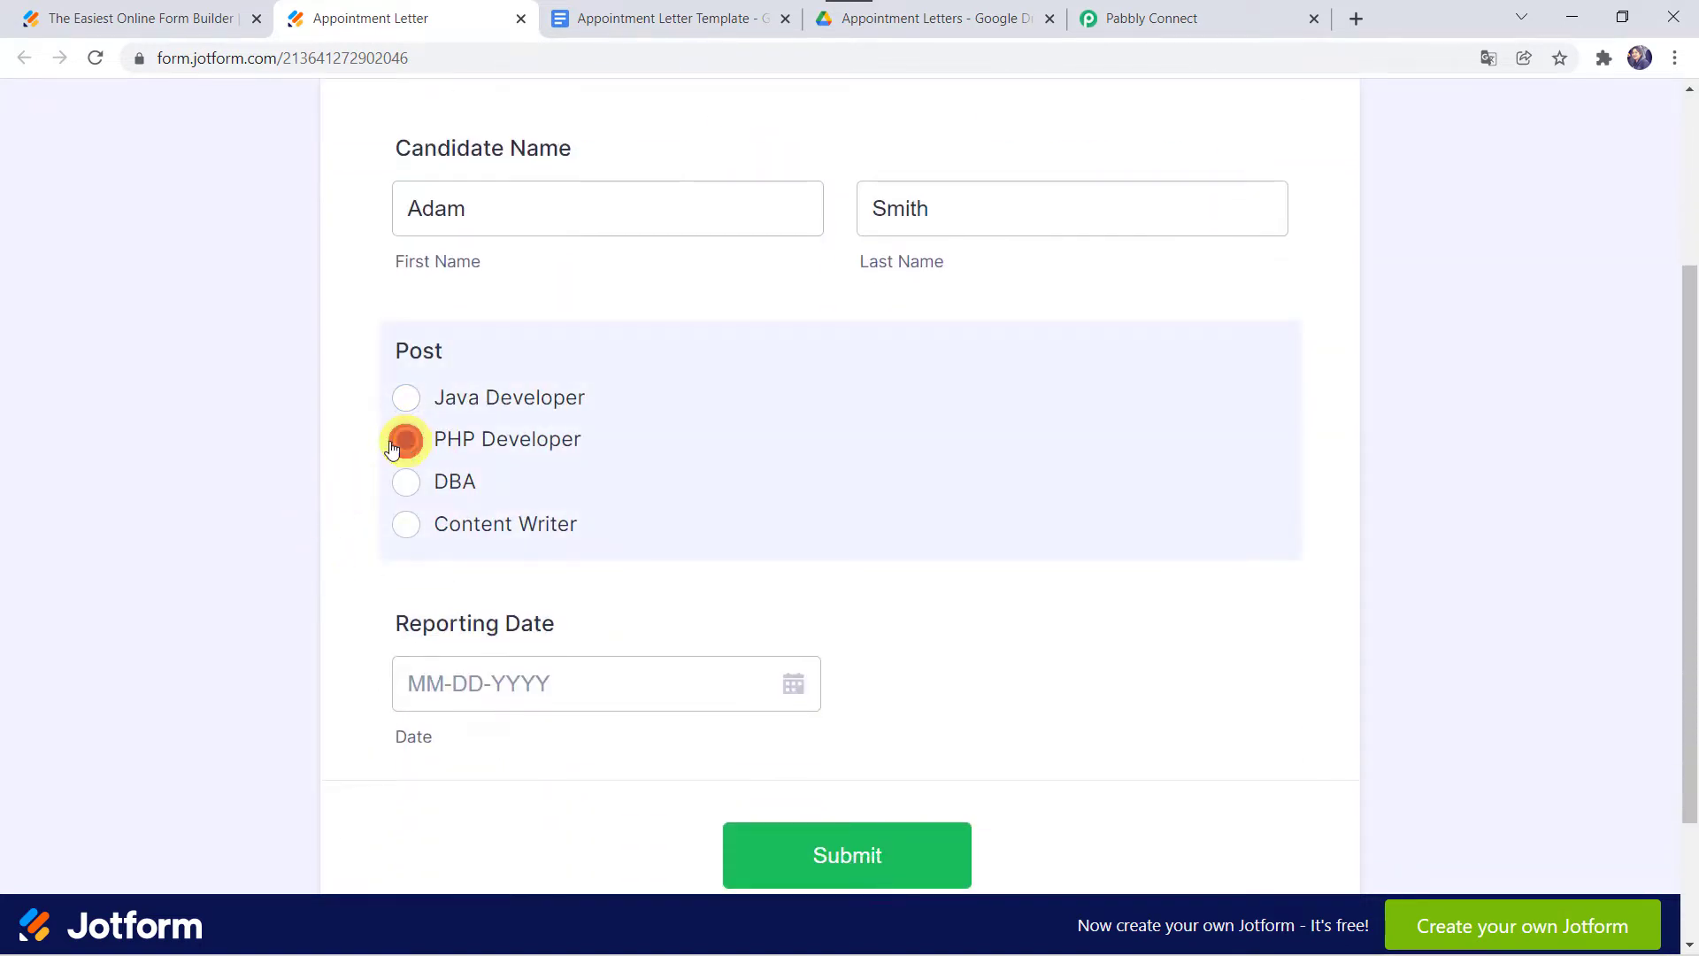
Set the reporting date to 01-11-2022 and submit the Appointment Letter form.
{"action": "left_click", "coordinate": [441, 675]}
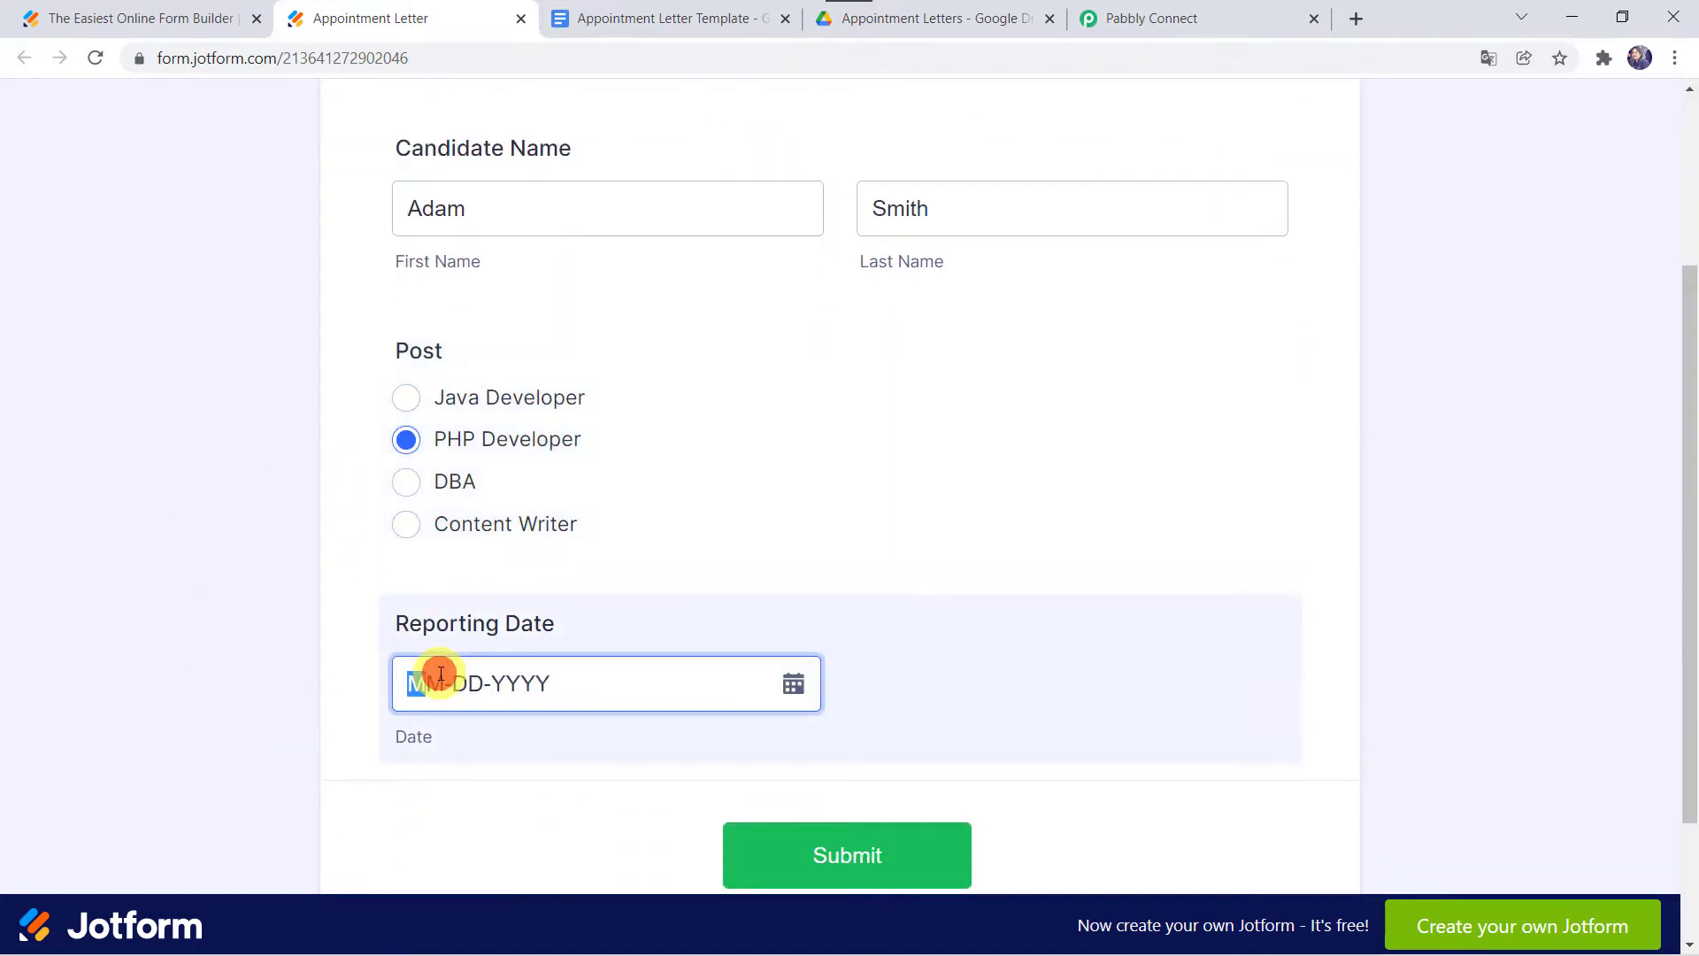
{"action": "left_click", "coordinate": [793, 683]}
{"action": "scroll", "coordinate": [516, 584], "scroll_direction": "down", "scroll_amount": 2}
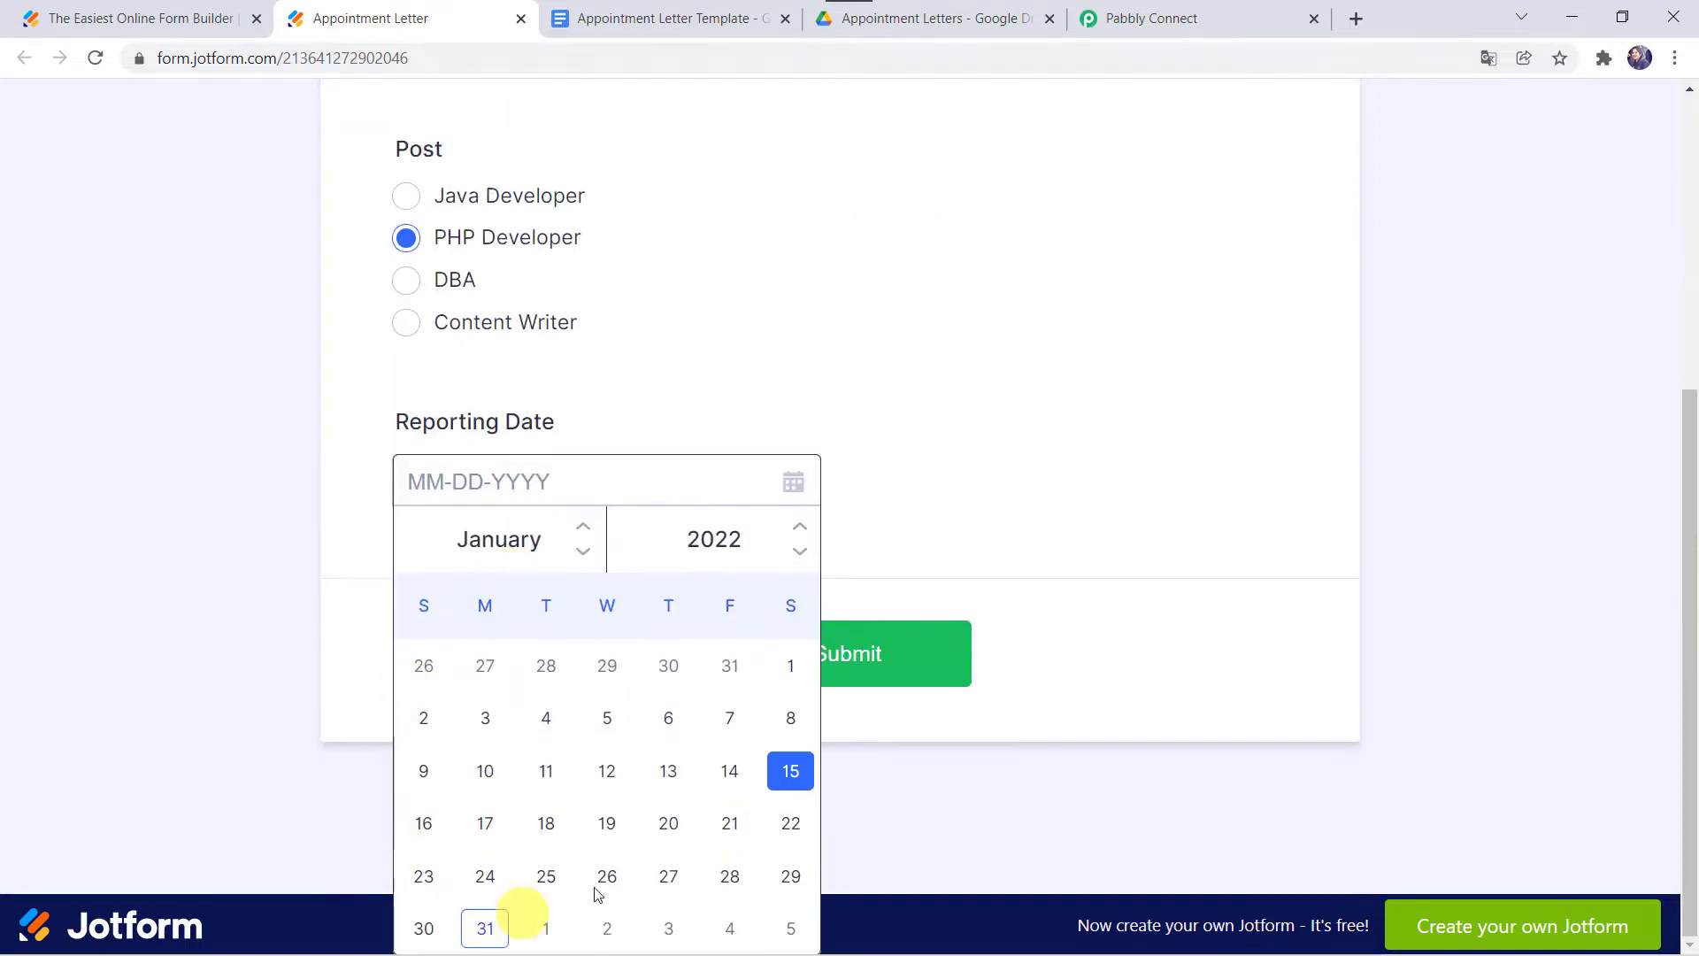
{"action": "left_click", "coordinate": [546, 768]}
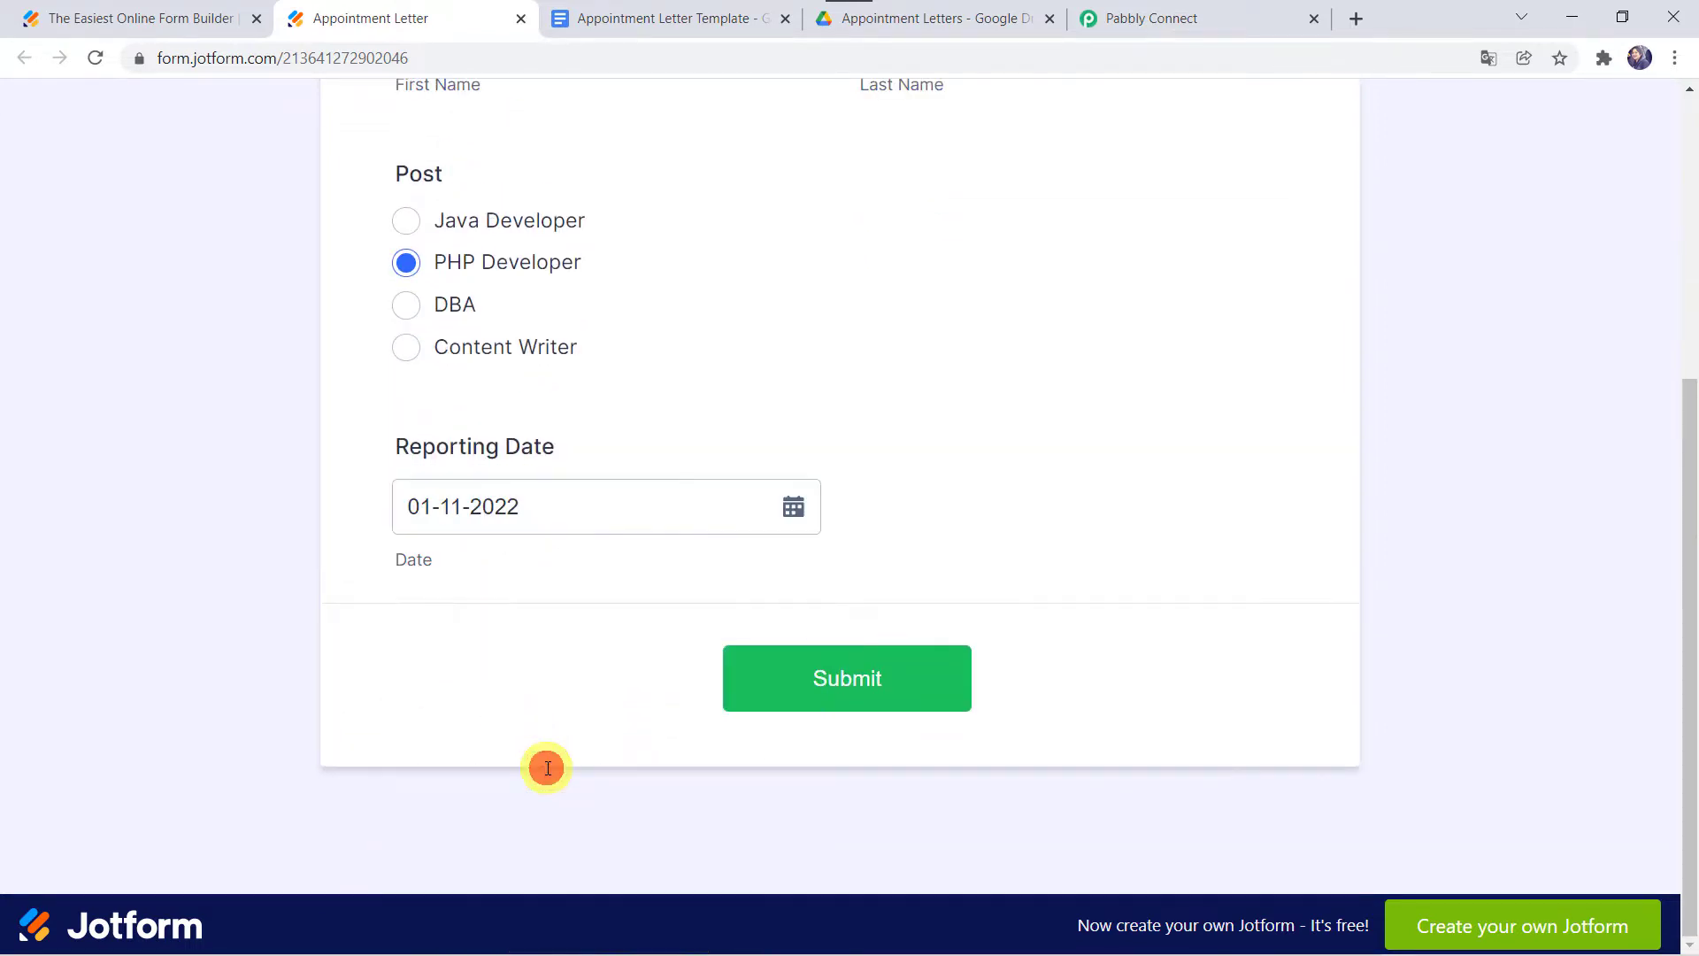
{"action": "left_click", "coordinate": [832, 673]}
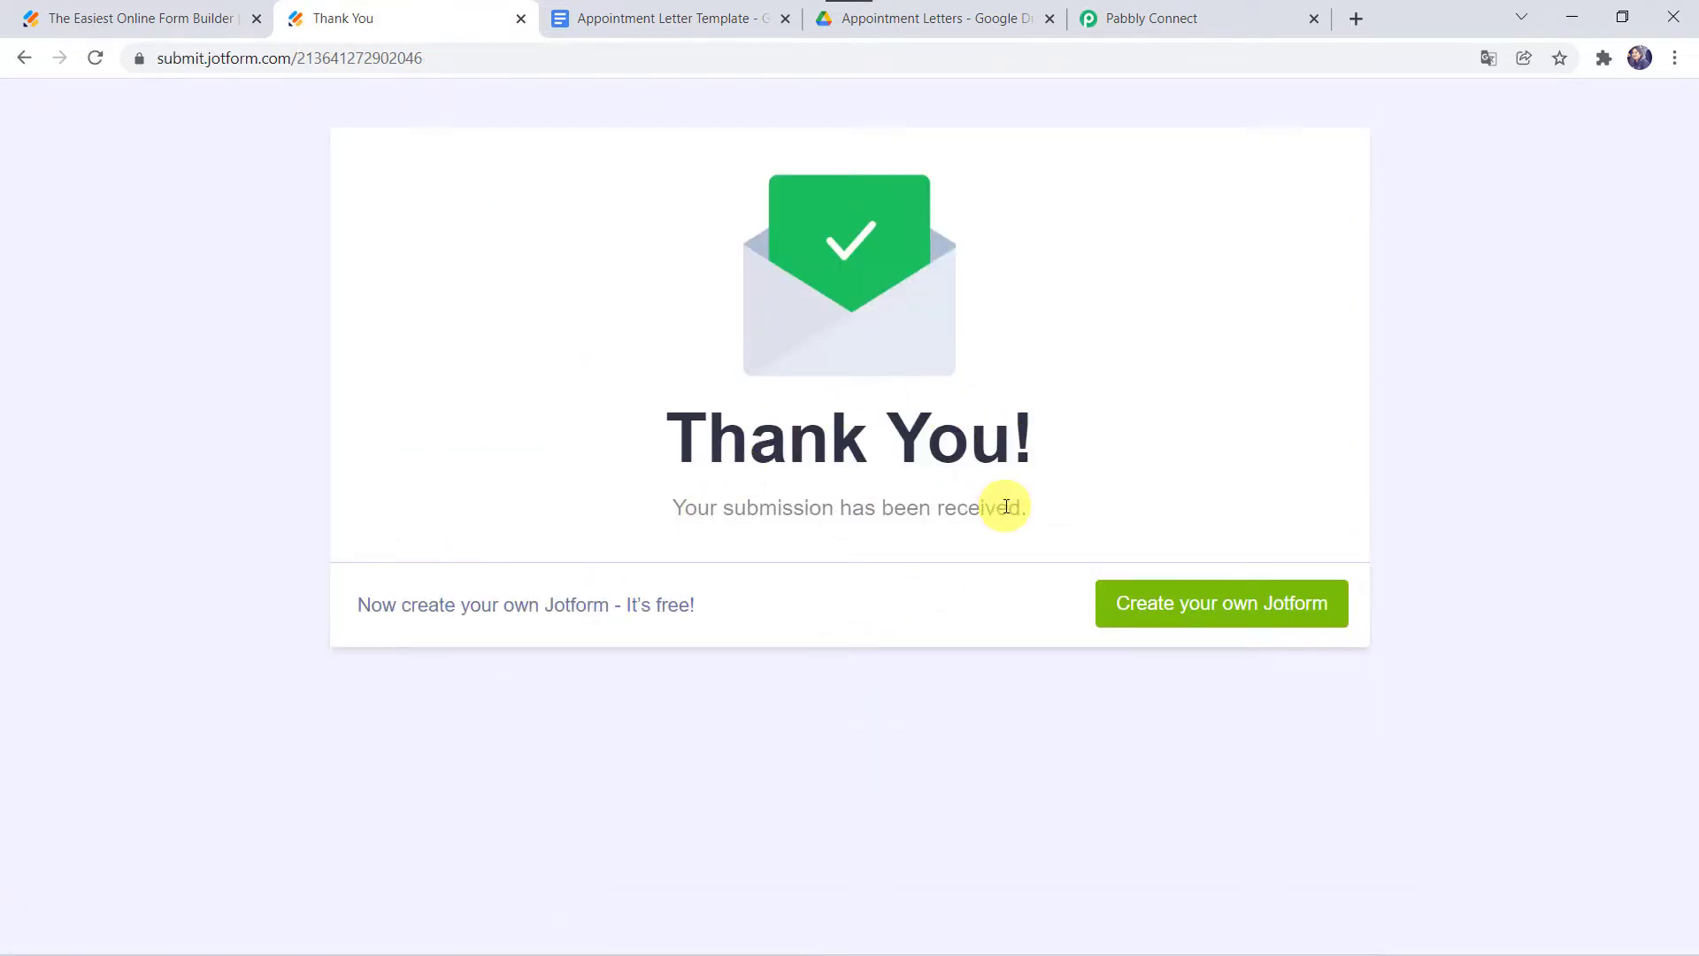
Open the generated letter from the Appointment Letters folder in Drive and read through its filled-in details.
{"action": "left_click", "coordinate": [992, 13]}
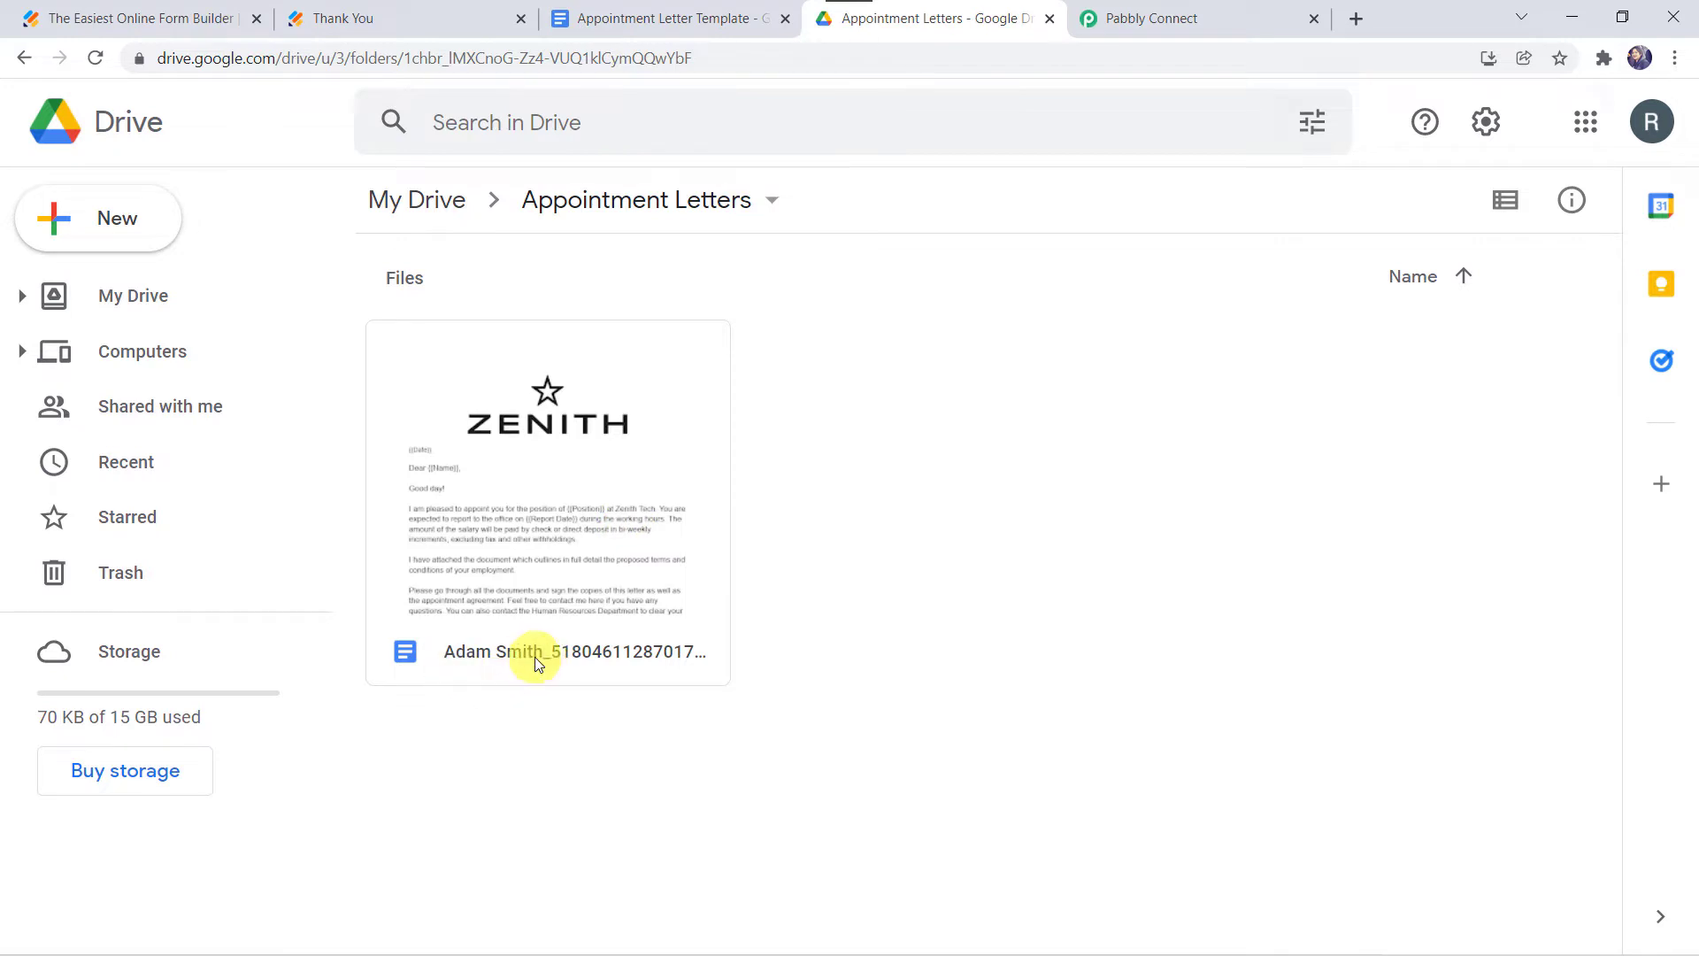
{"action": "double_click", "coordinate": [599, 496]}
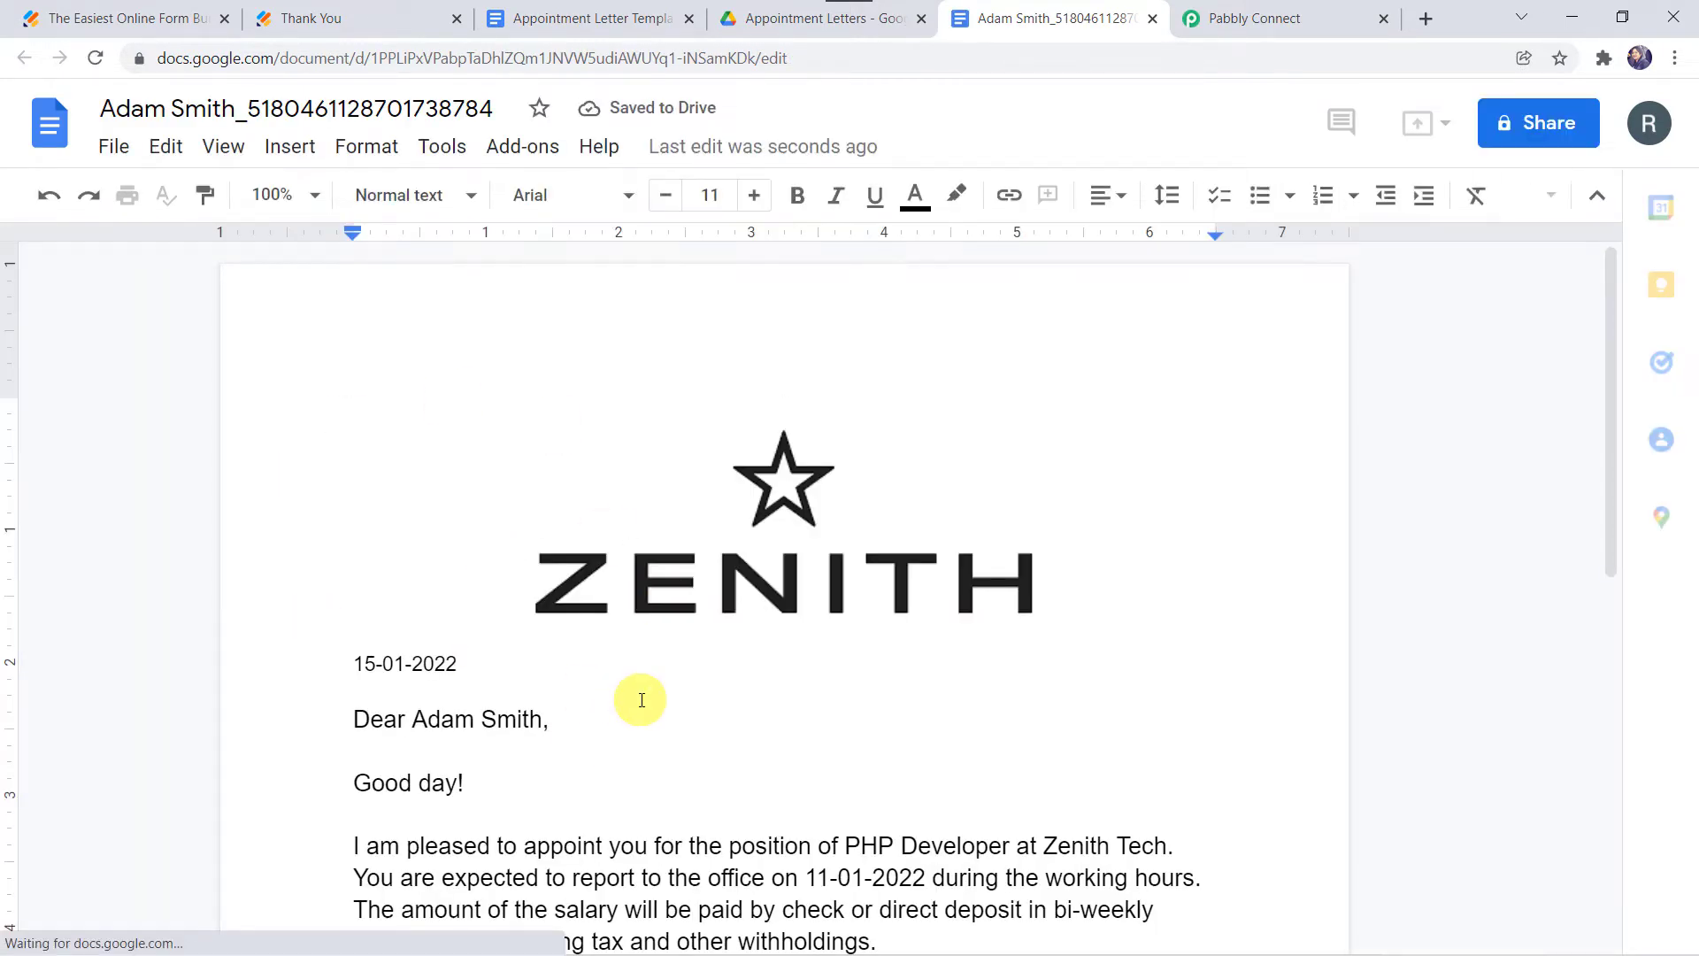
{"action": "scroll", "coordinate": [642, 700], "scroll_direction": "down", "scroll_amount": 3}
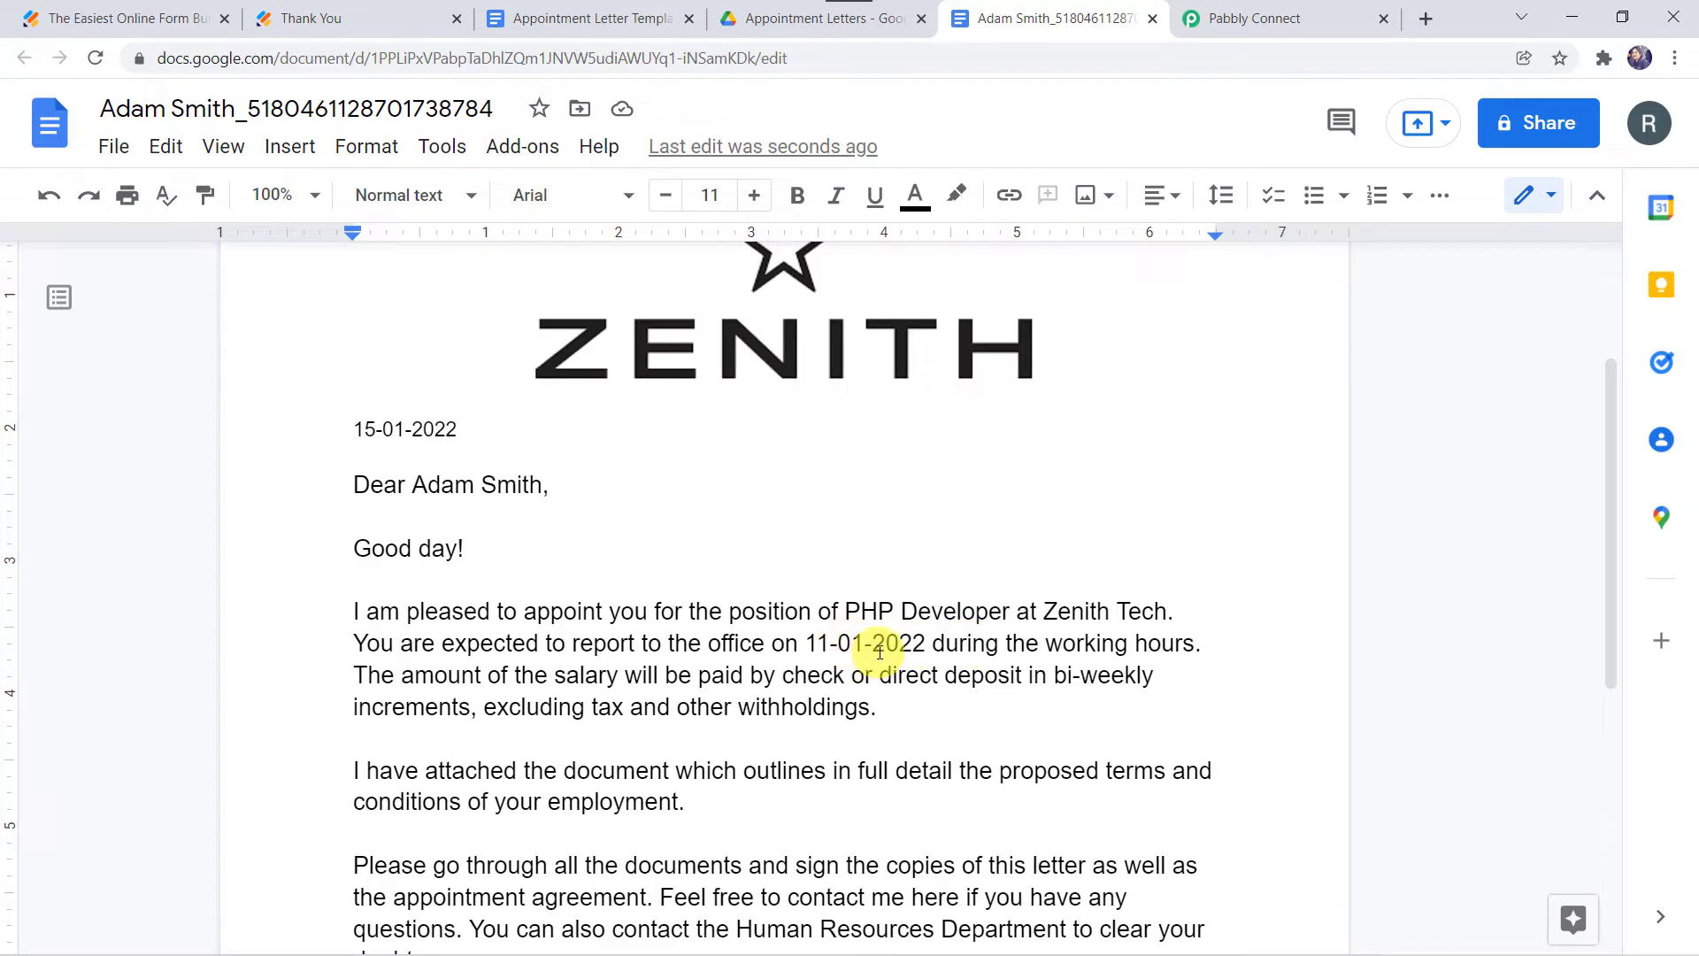
{"action": "scroll", "coordinate": [880, 652], "scroll_direction": "down", "scroll_amount": 5}
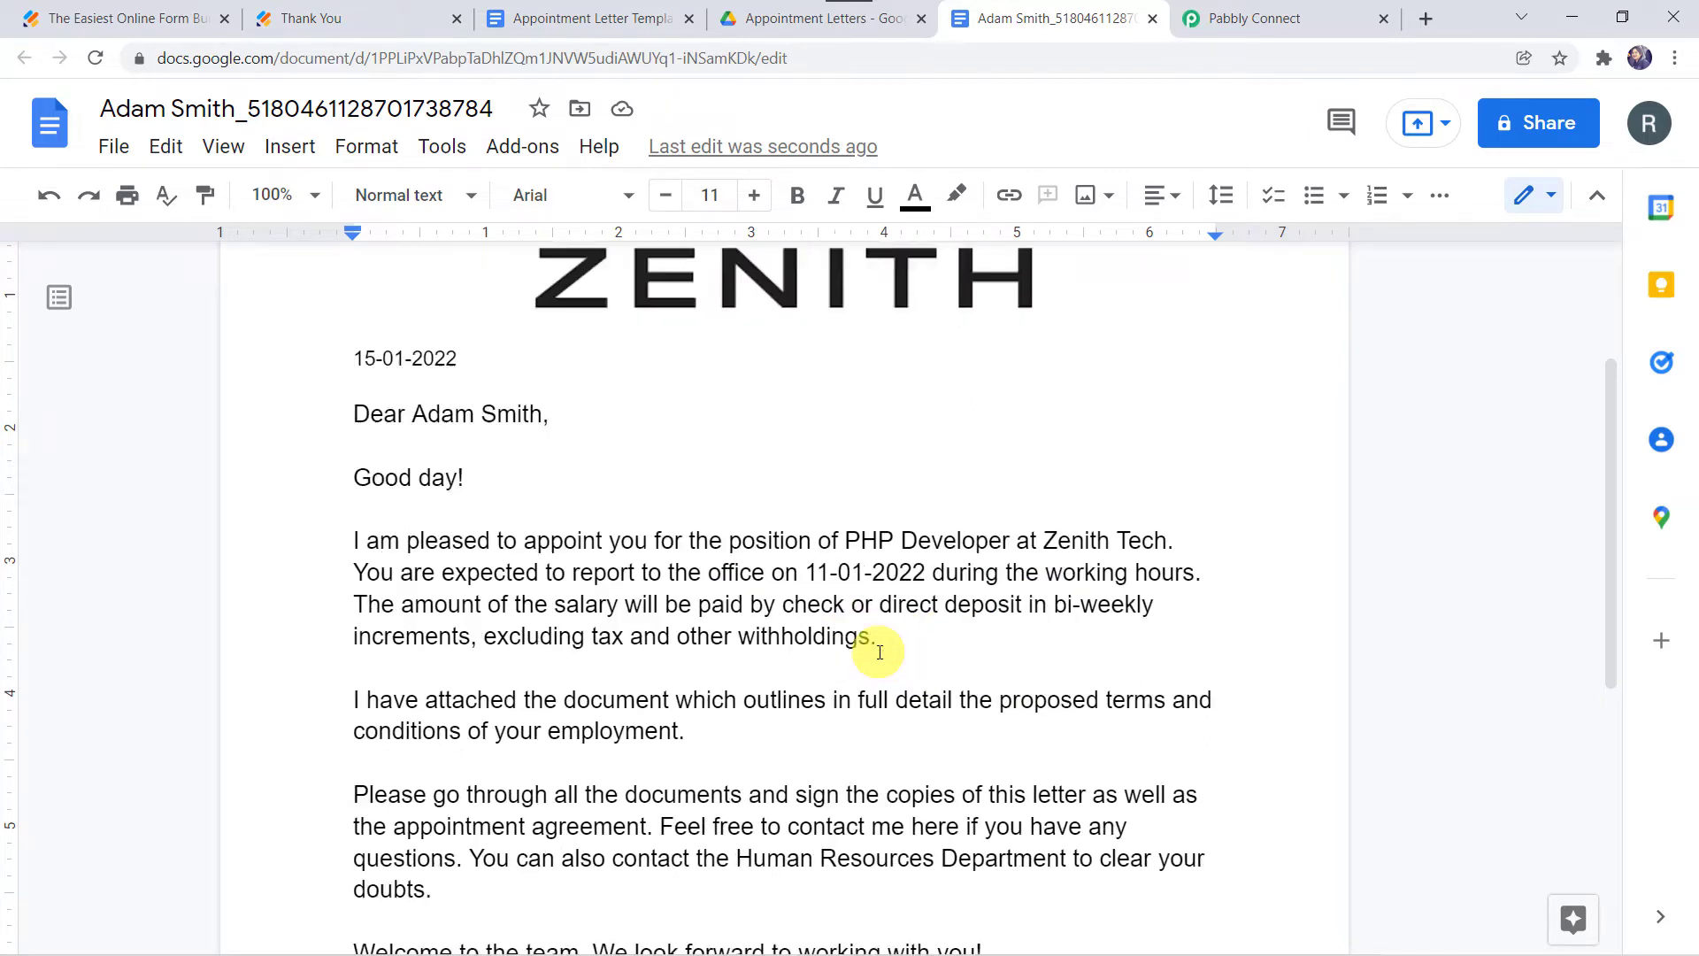
{"action": "scroll", "coordinate": [880, 652], "scroll_direction": "up", "scroll_amount": 8}
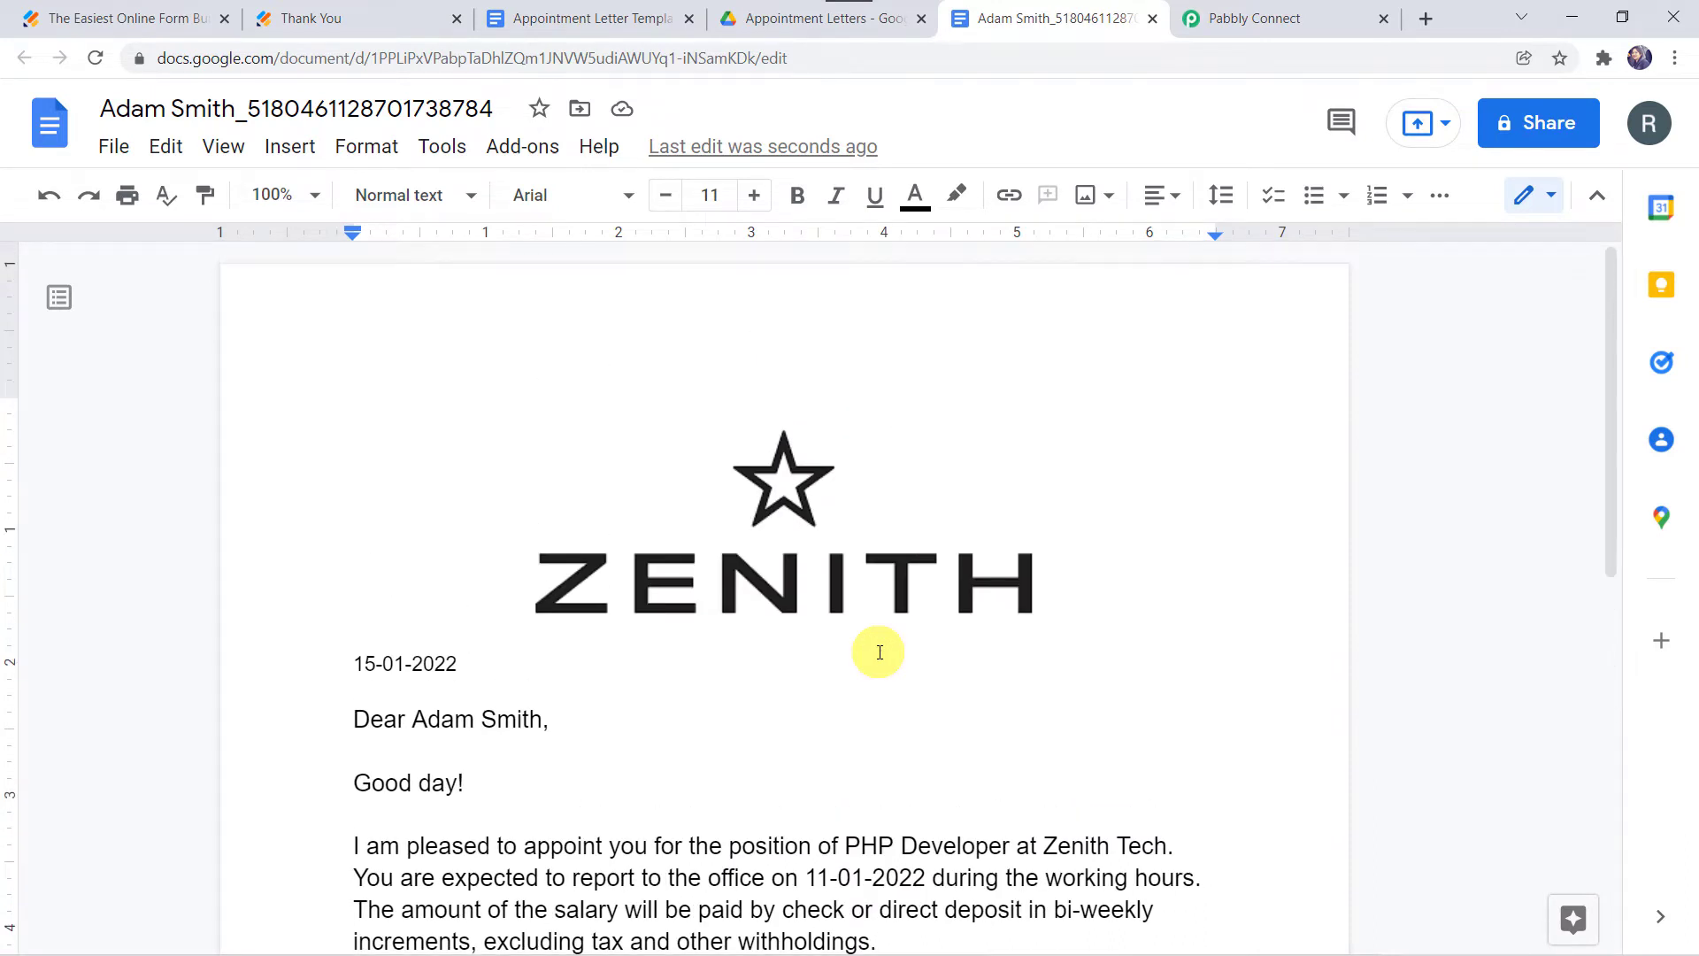
Compare the form submission page and the Appointment Letter Template with the generated appointment letter.
{"action": "left_click", "coordinate": [423, 8]}
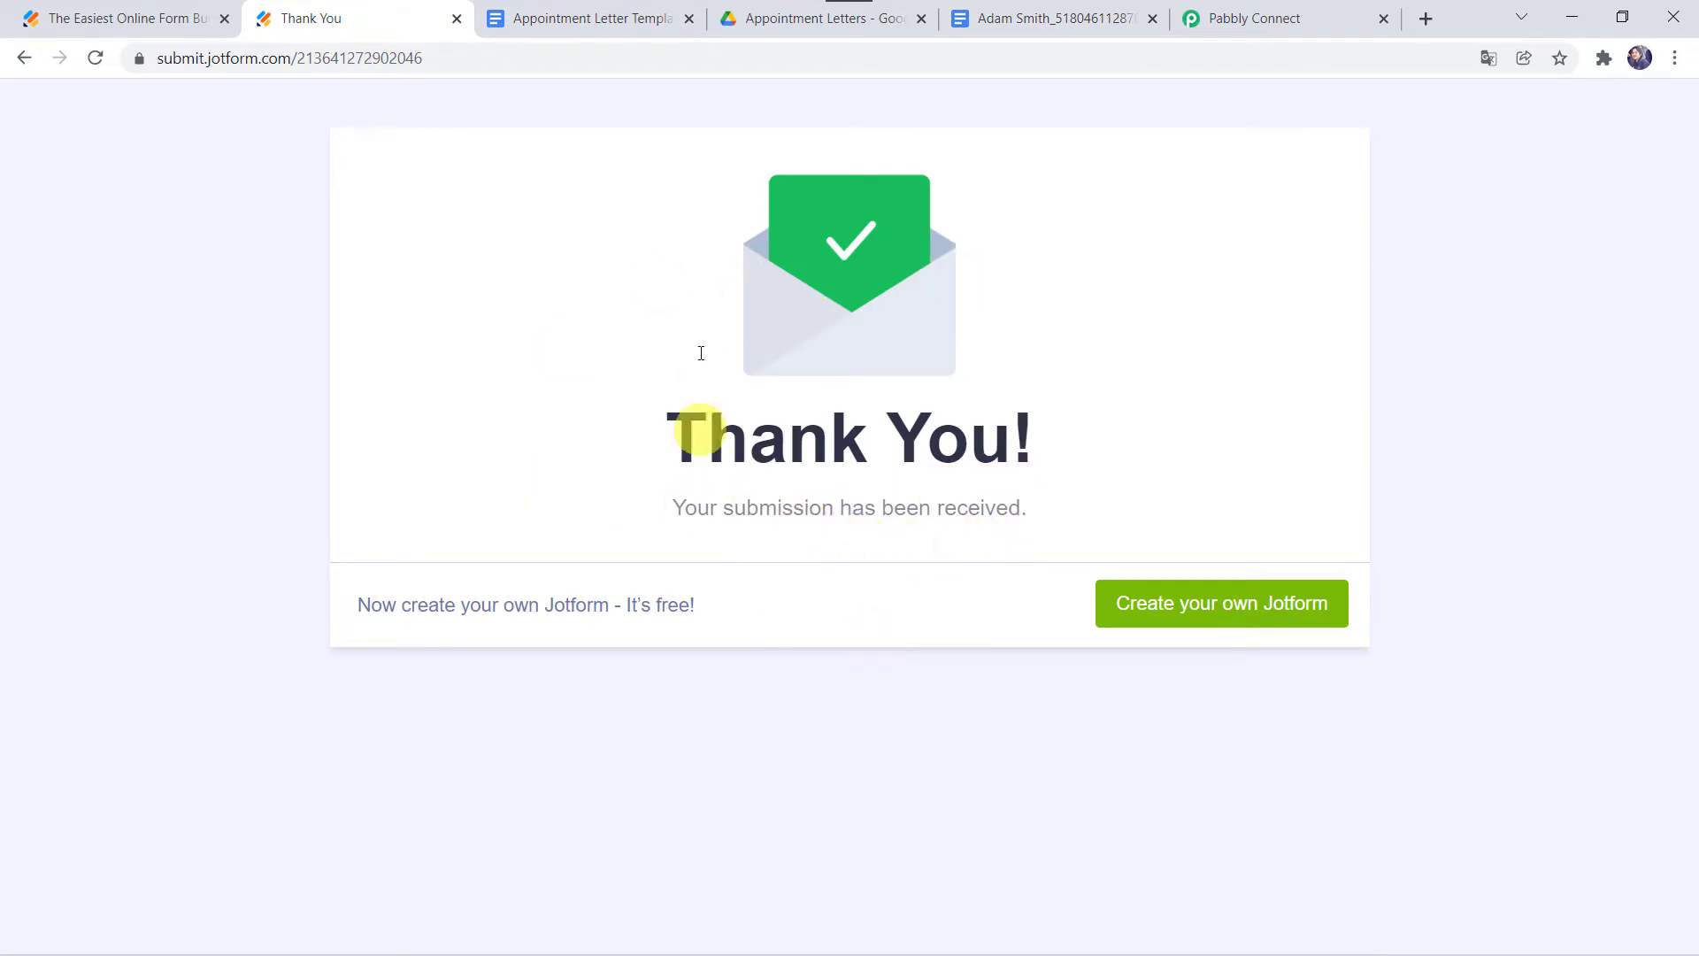
{"action": "left_click", "coordinate": [595, 13]}
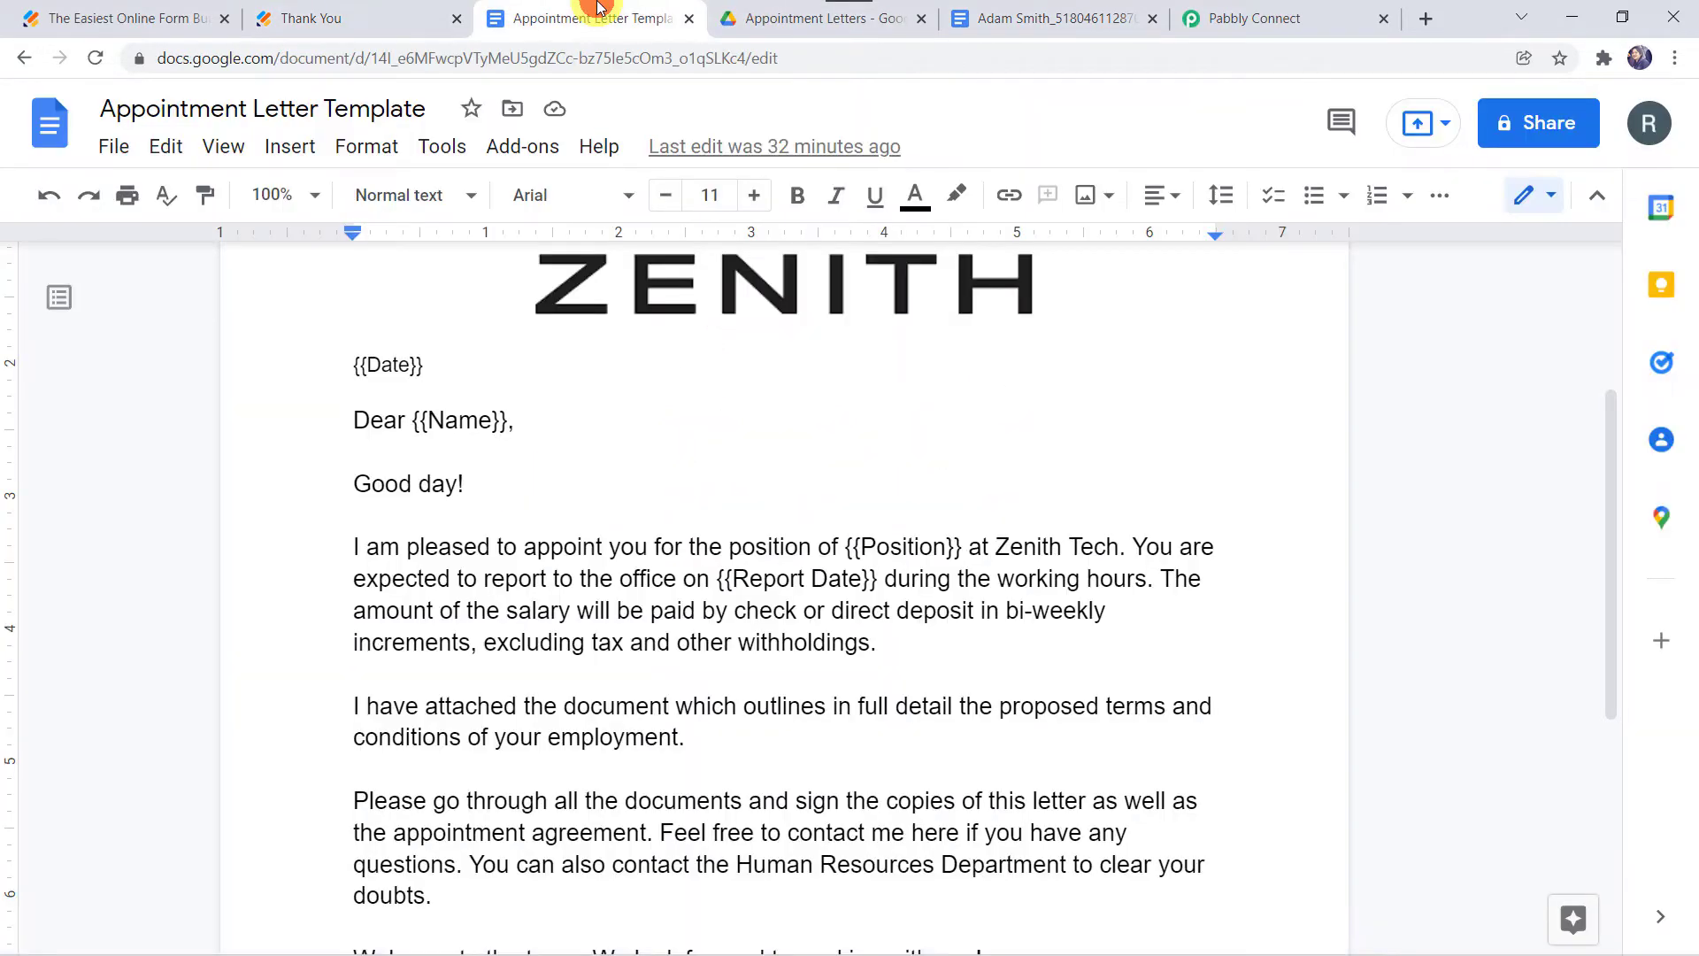
{"action": "left_click", "coordinate": [1040, 14]}
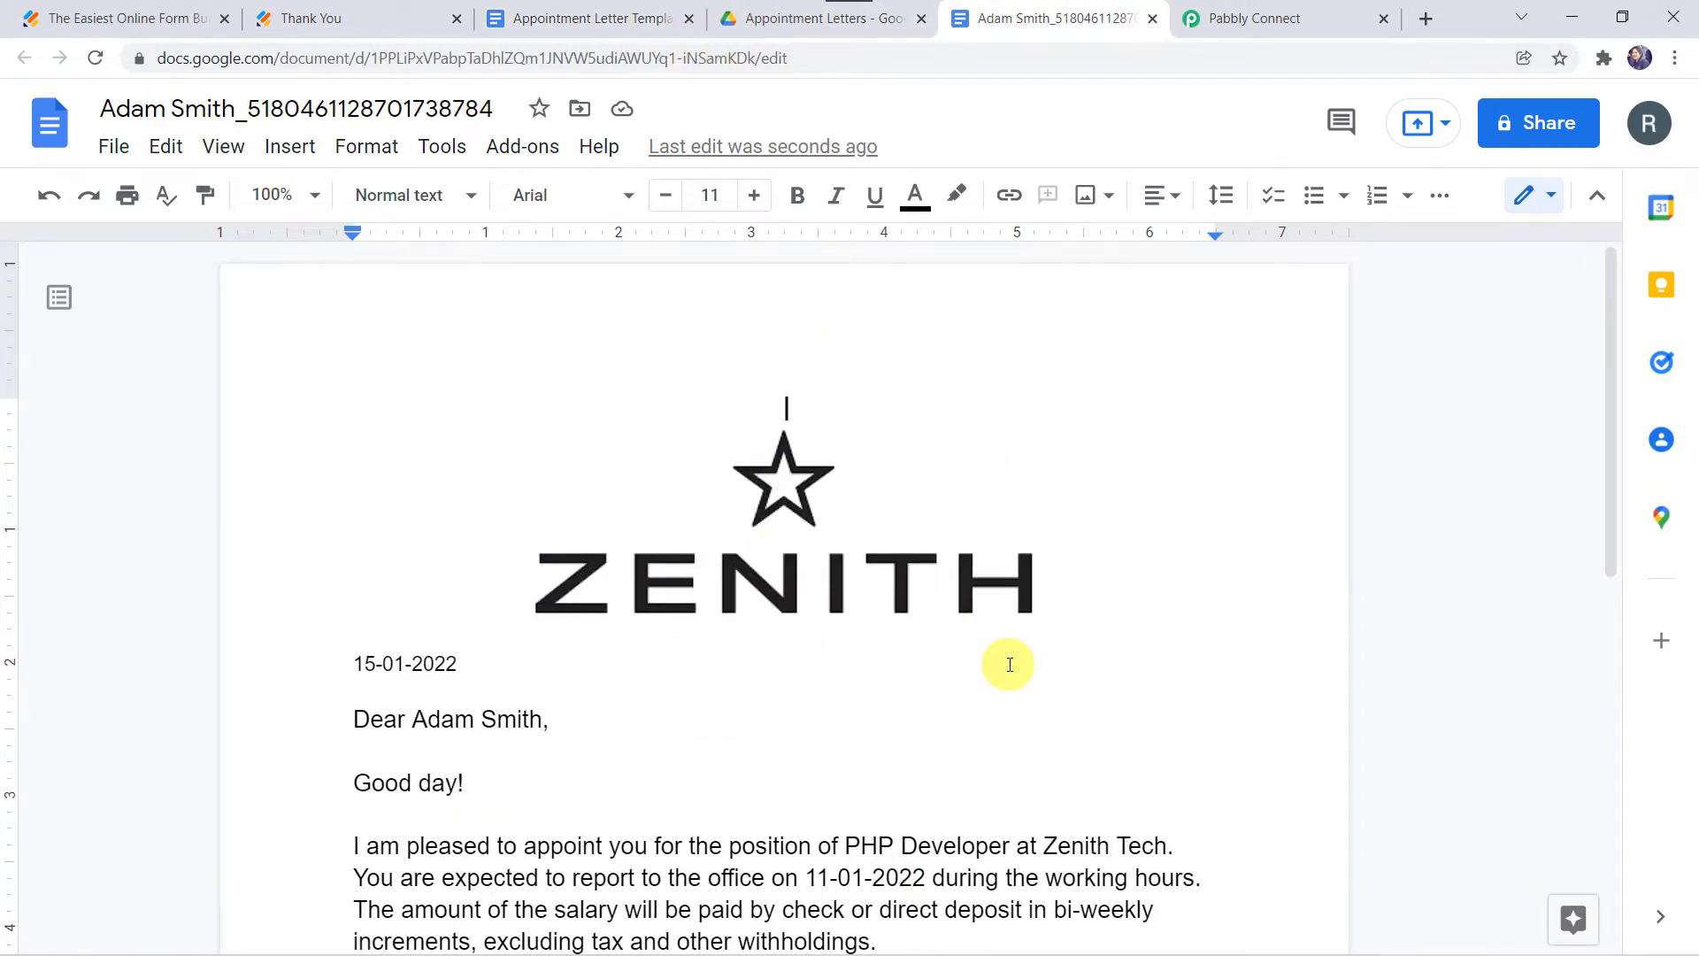
{"action": "scroll", "coordinate": [1010, 664], "scroll_direction": "down", "scroll_amount": 2}
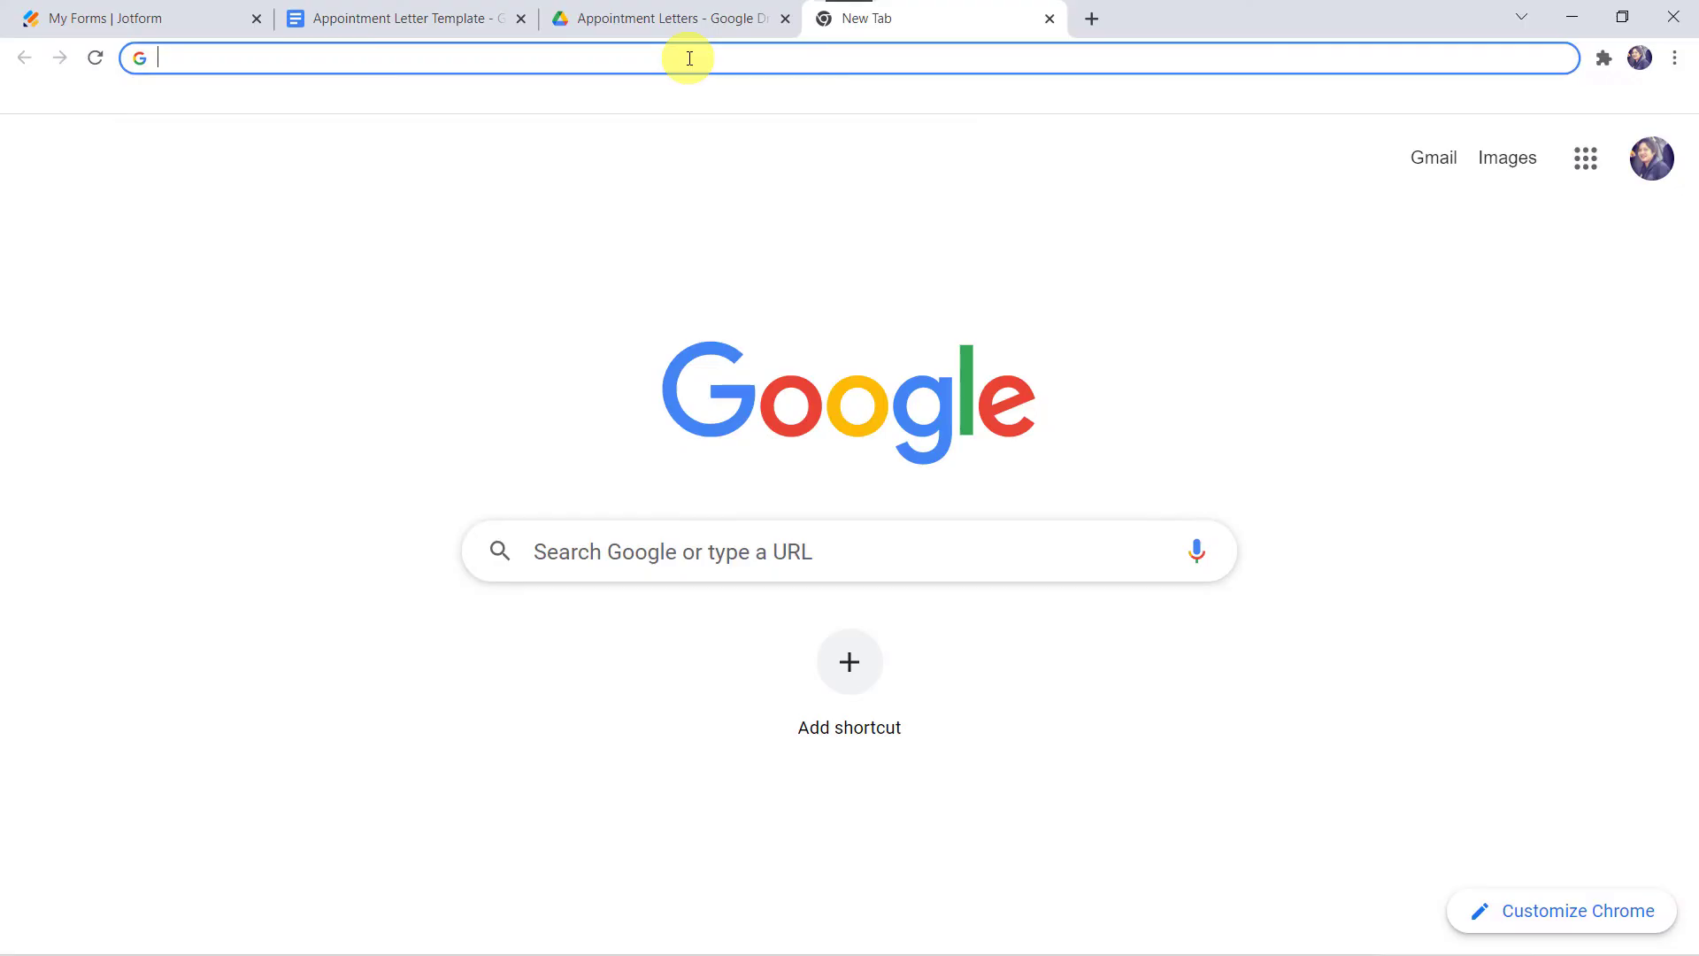
Go to pabbly.com, sign in from the Pabbly Connect product page and open the Pabbly Connect dashboard.
{"action": "type", "text": "pabbly.com"}
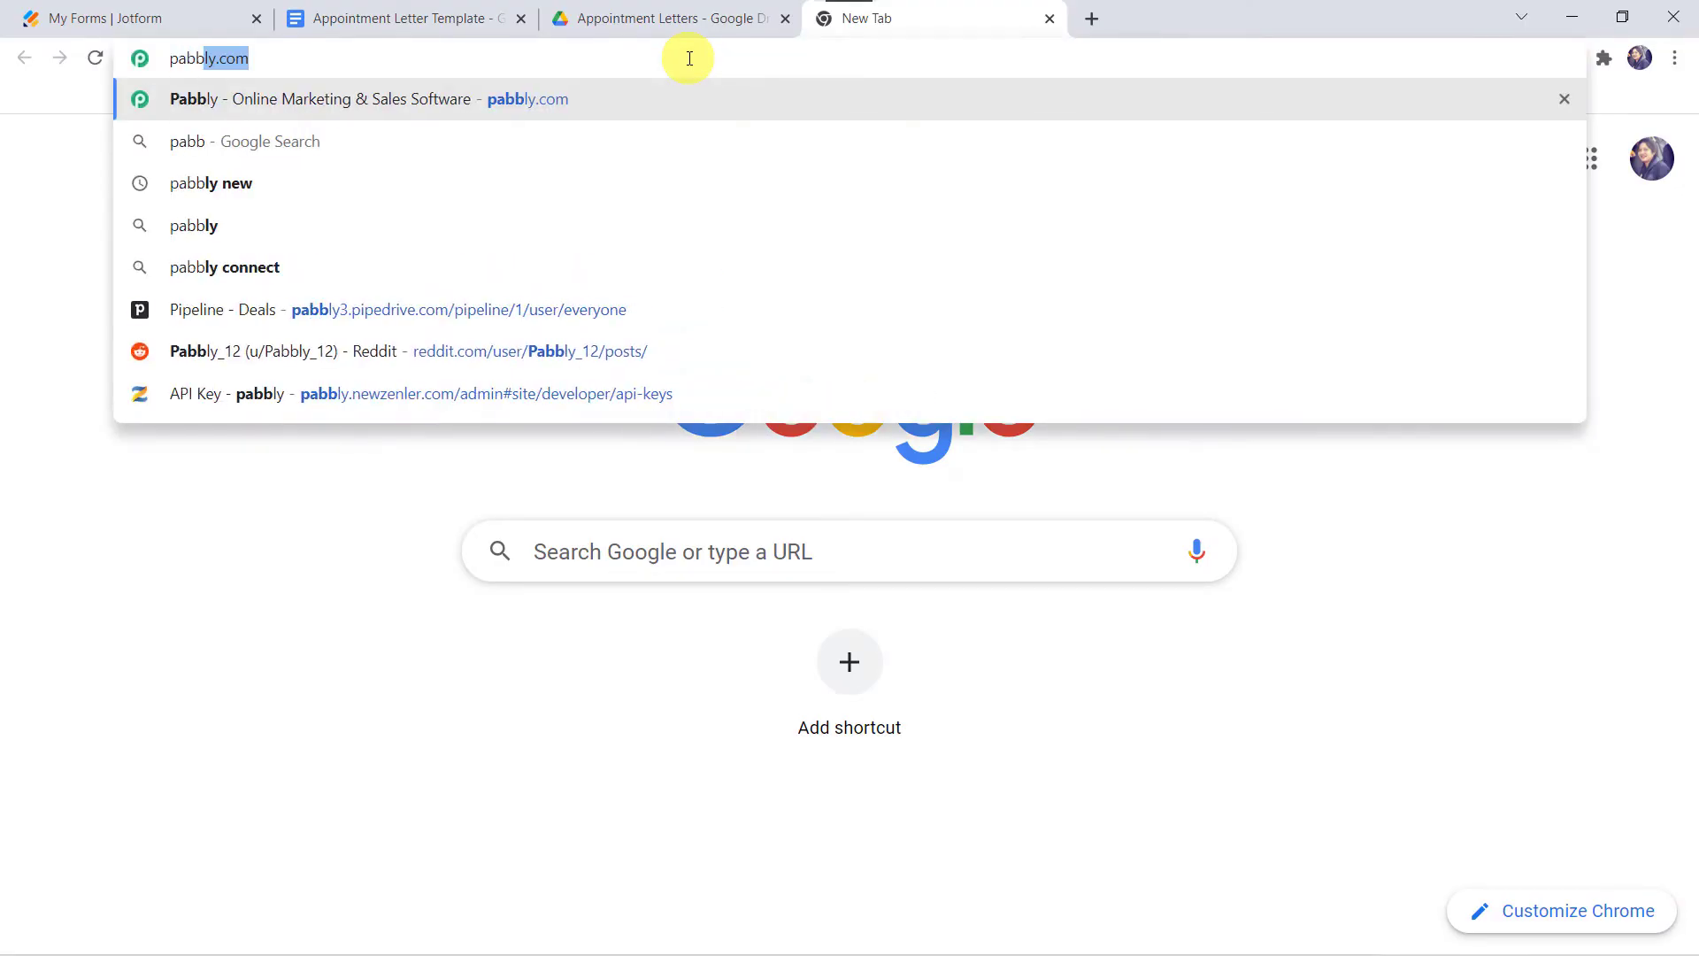
{"action": "key", "text": "Return"}
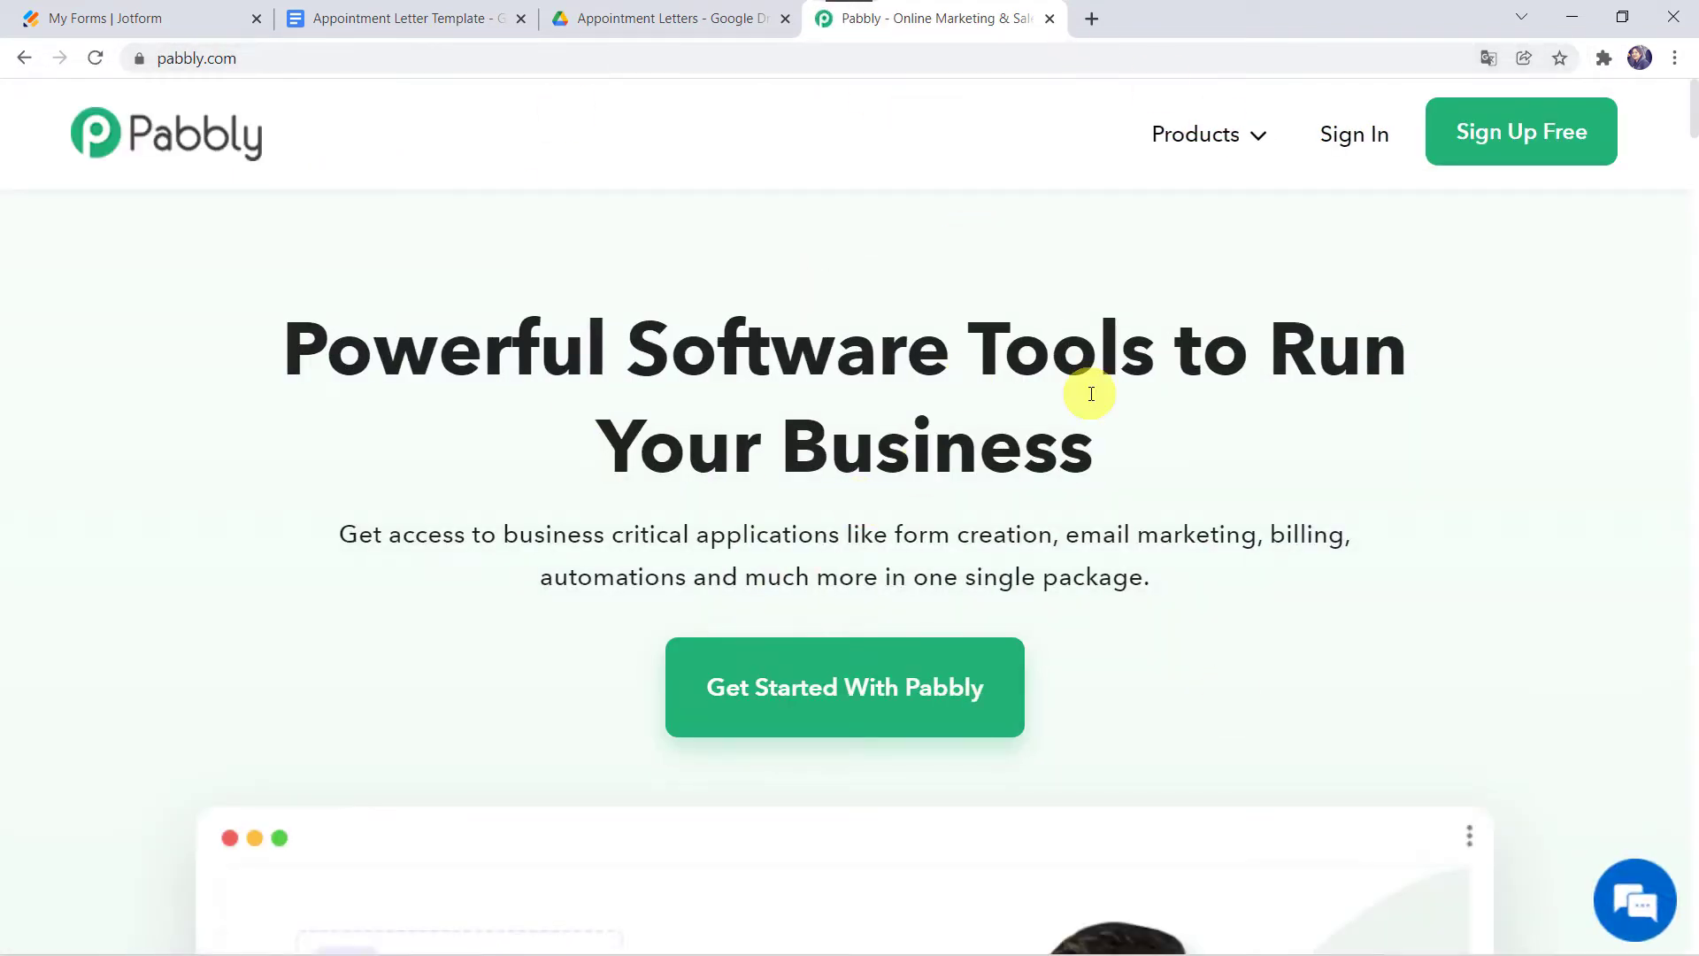
{"action": "left_click", "coordinate": [1206, 137]}
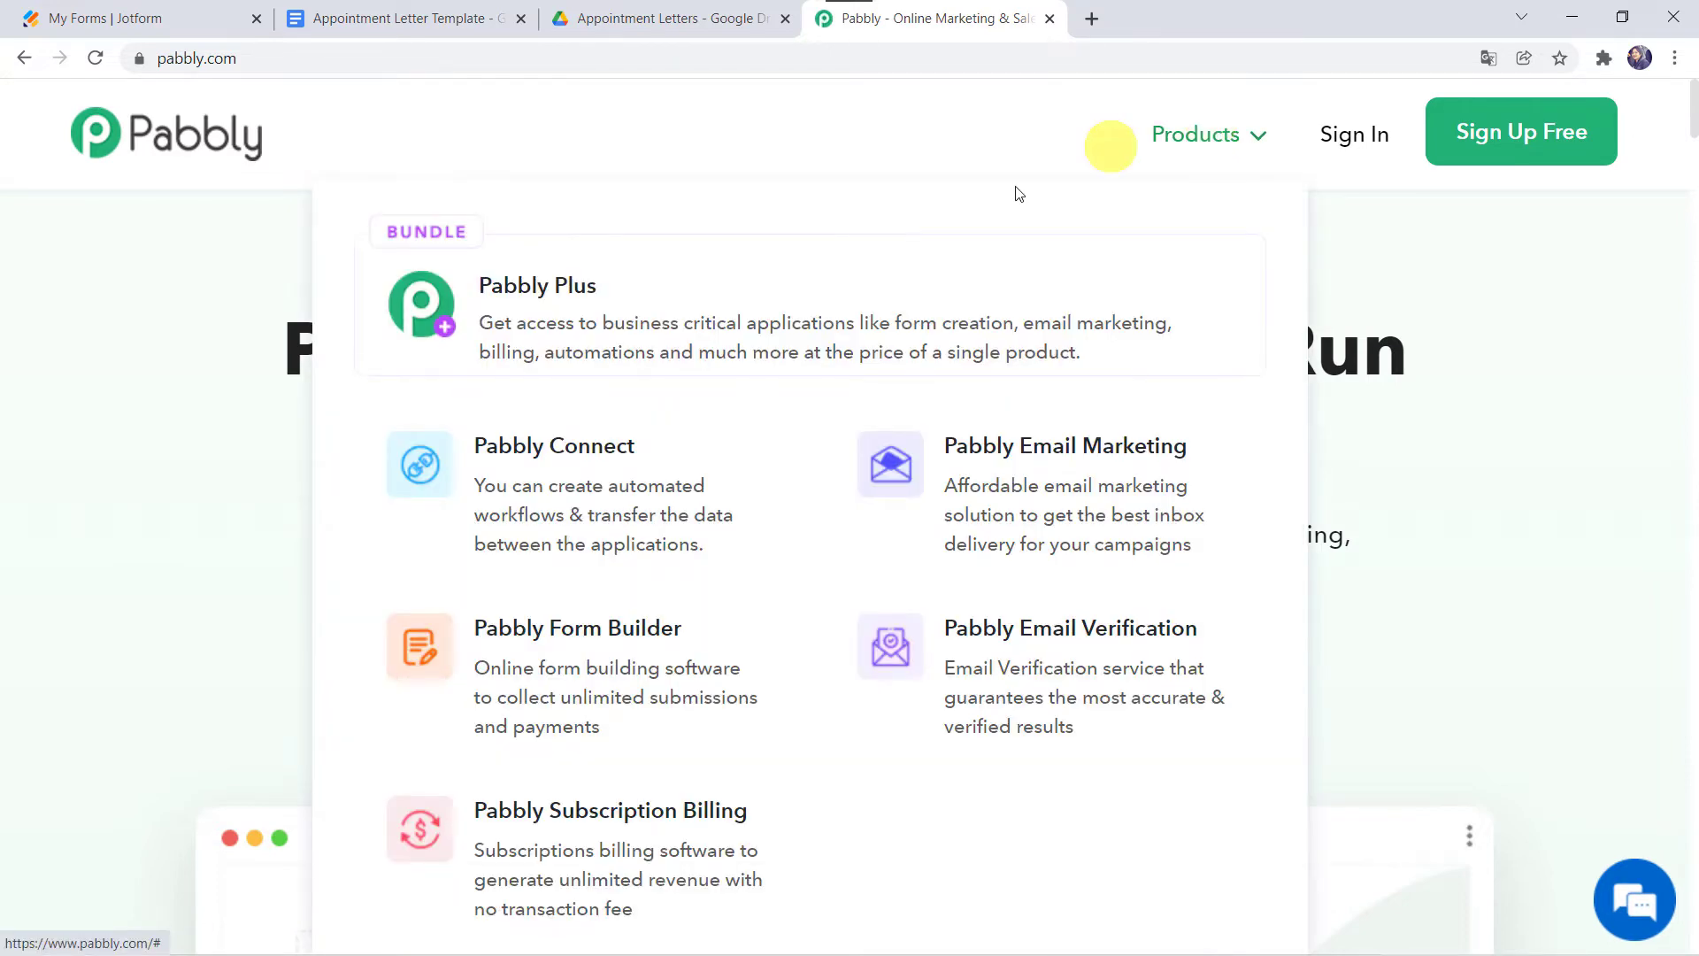
{"action": "left_click", "coordinate": [621, 500]}
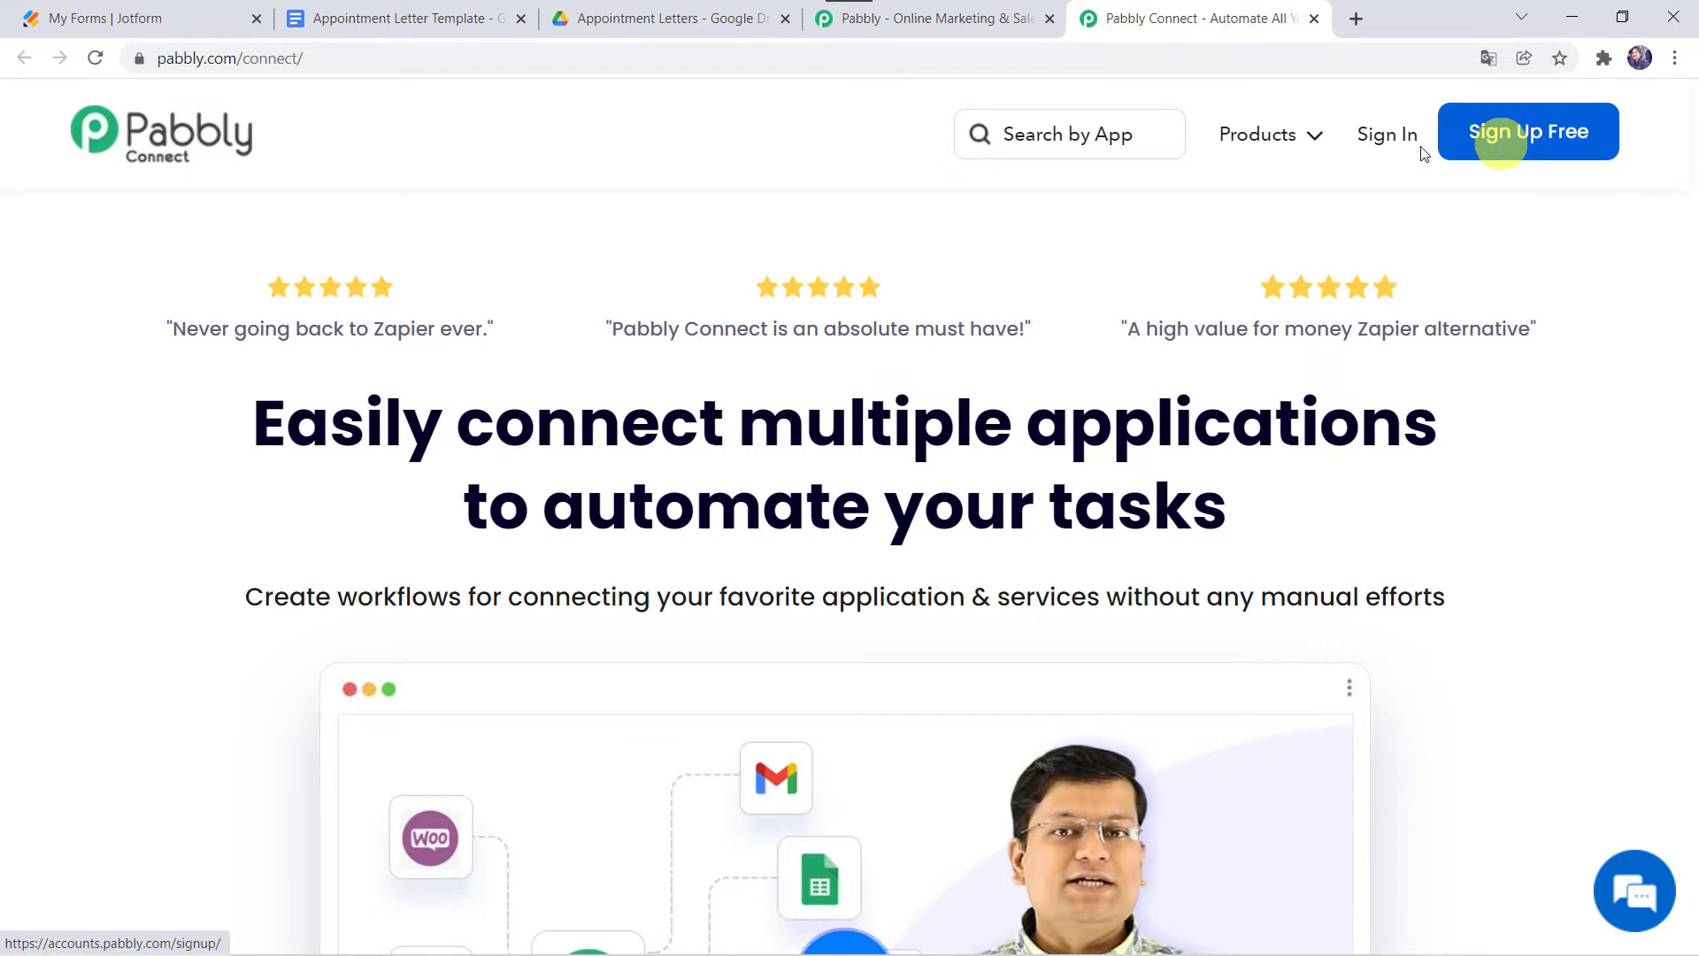
{"action": "left_click", "coordinate": [1376, 149]}
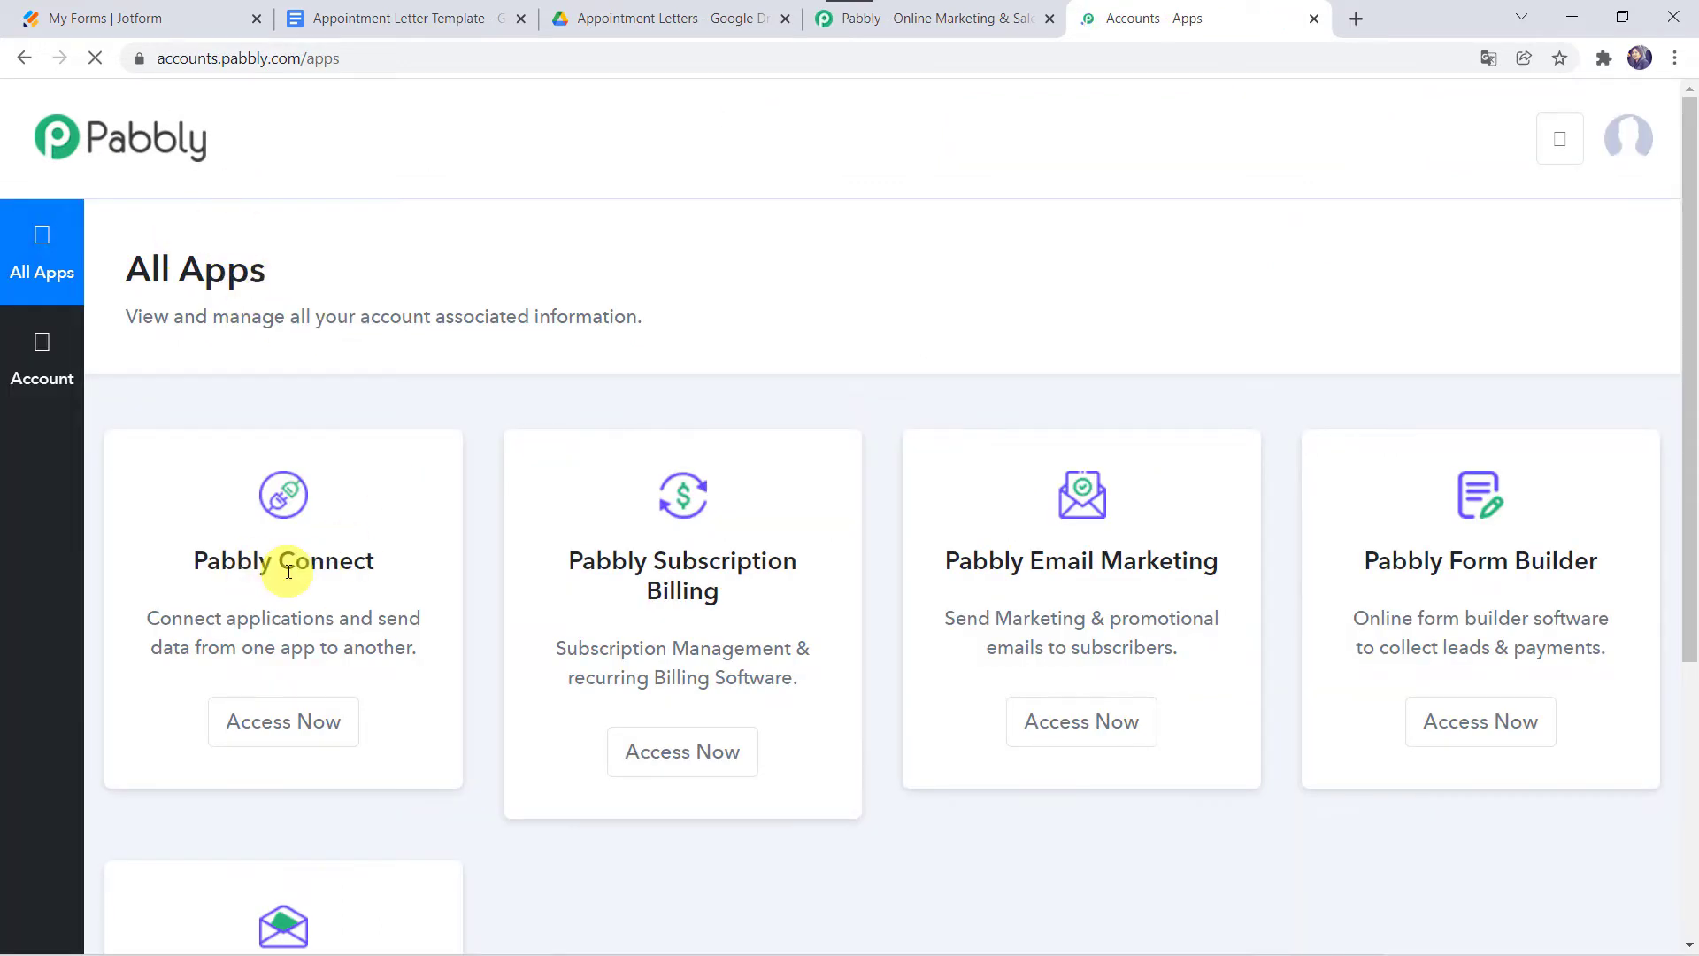
{"action": "left_click", "coordinate": [271, 721]}
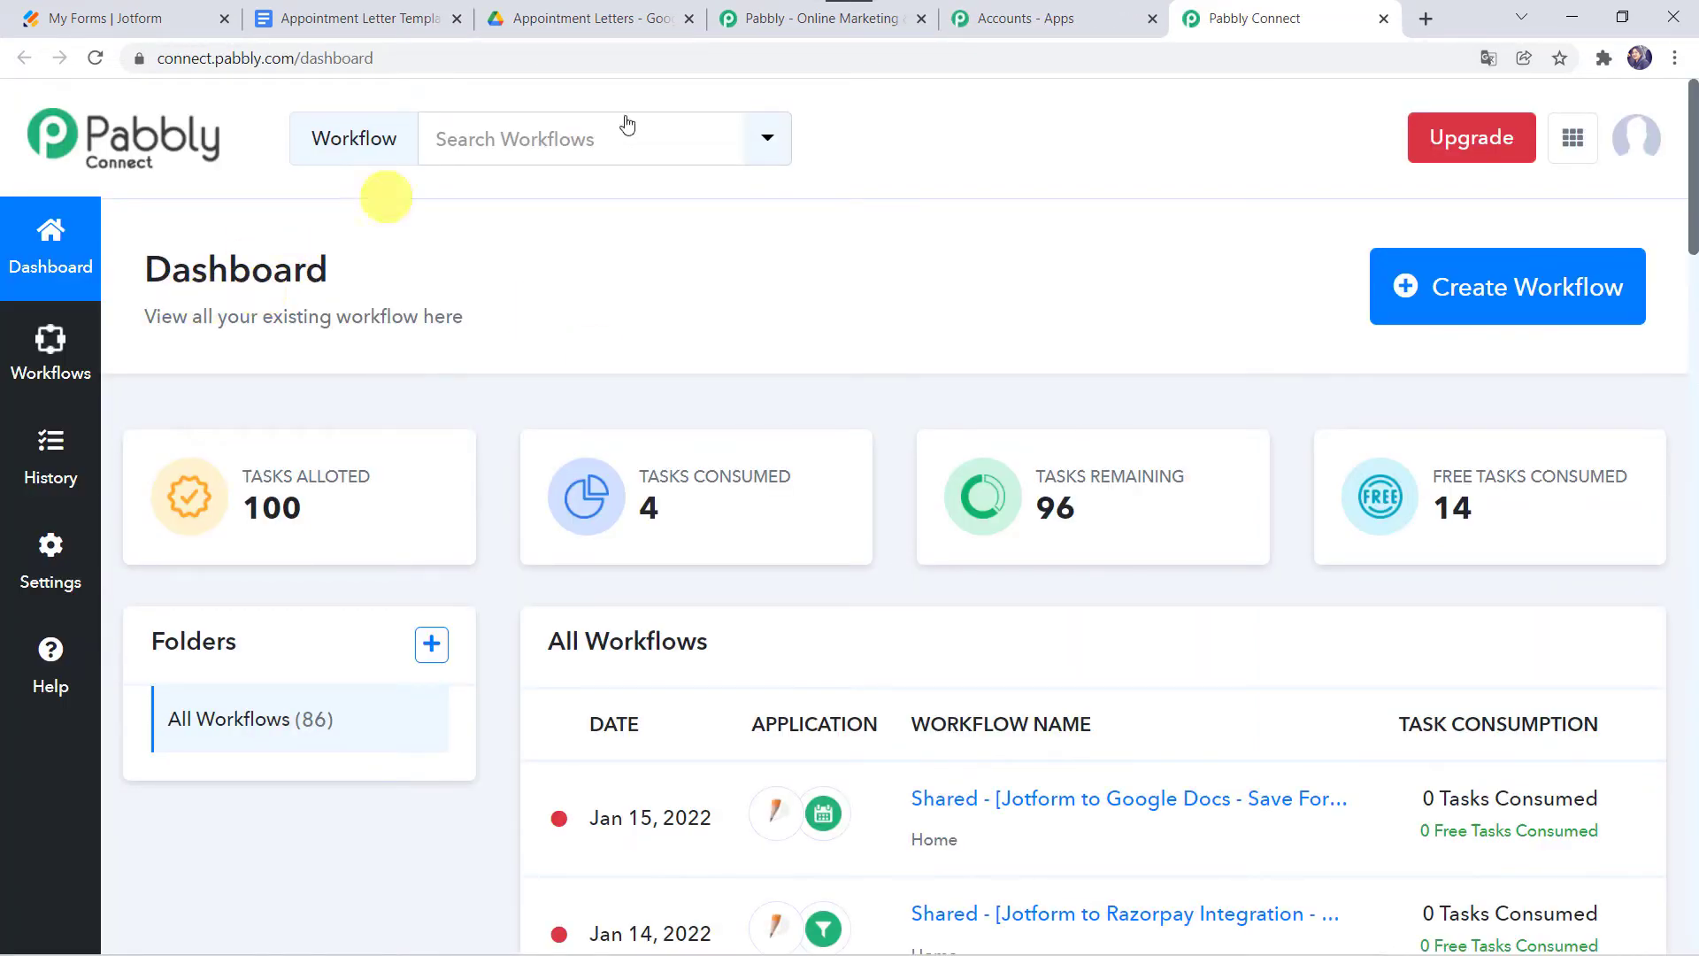
Create a new workflow named "Jotform to Google Docs Integration".
{"action": "left_click", "coordinate": [1502, 299]}
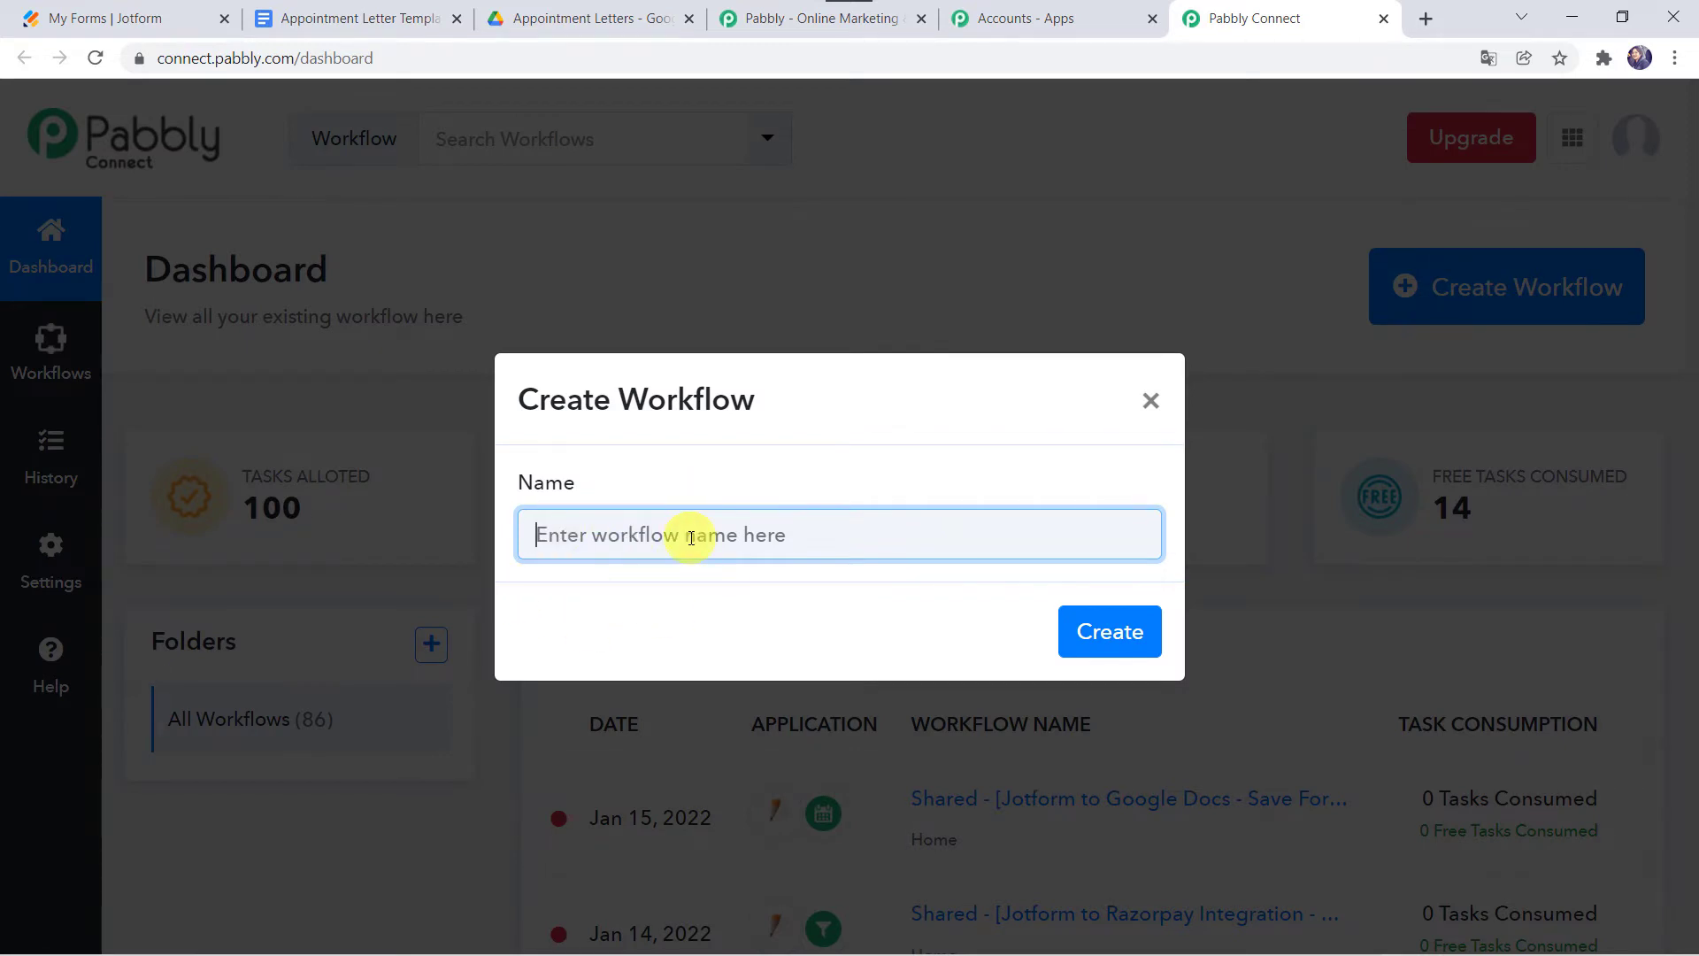
{"action": "type", "text": "Jotfor"}
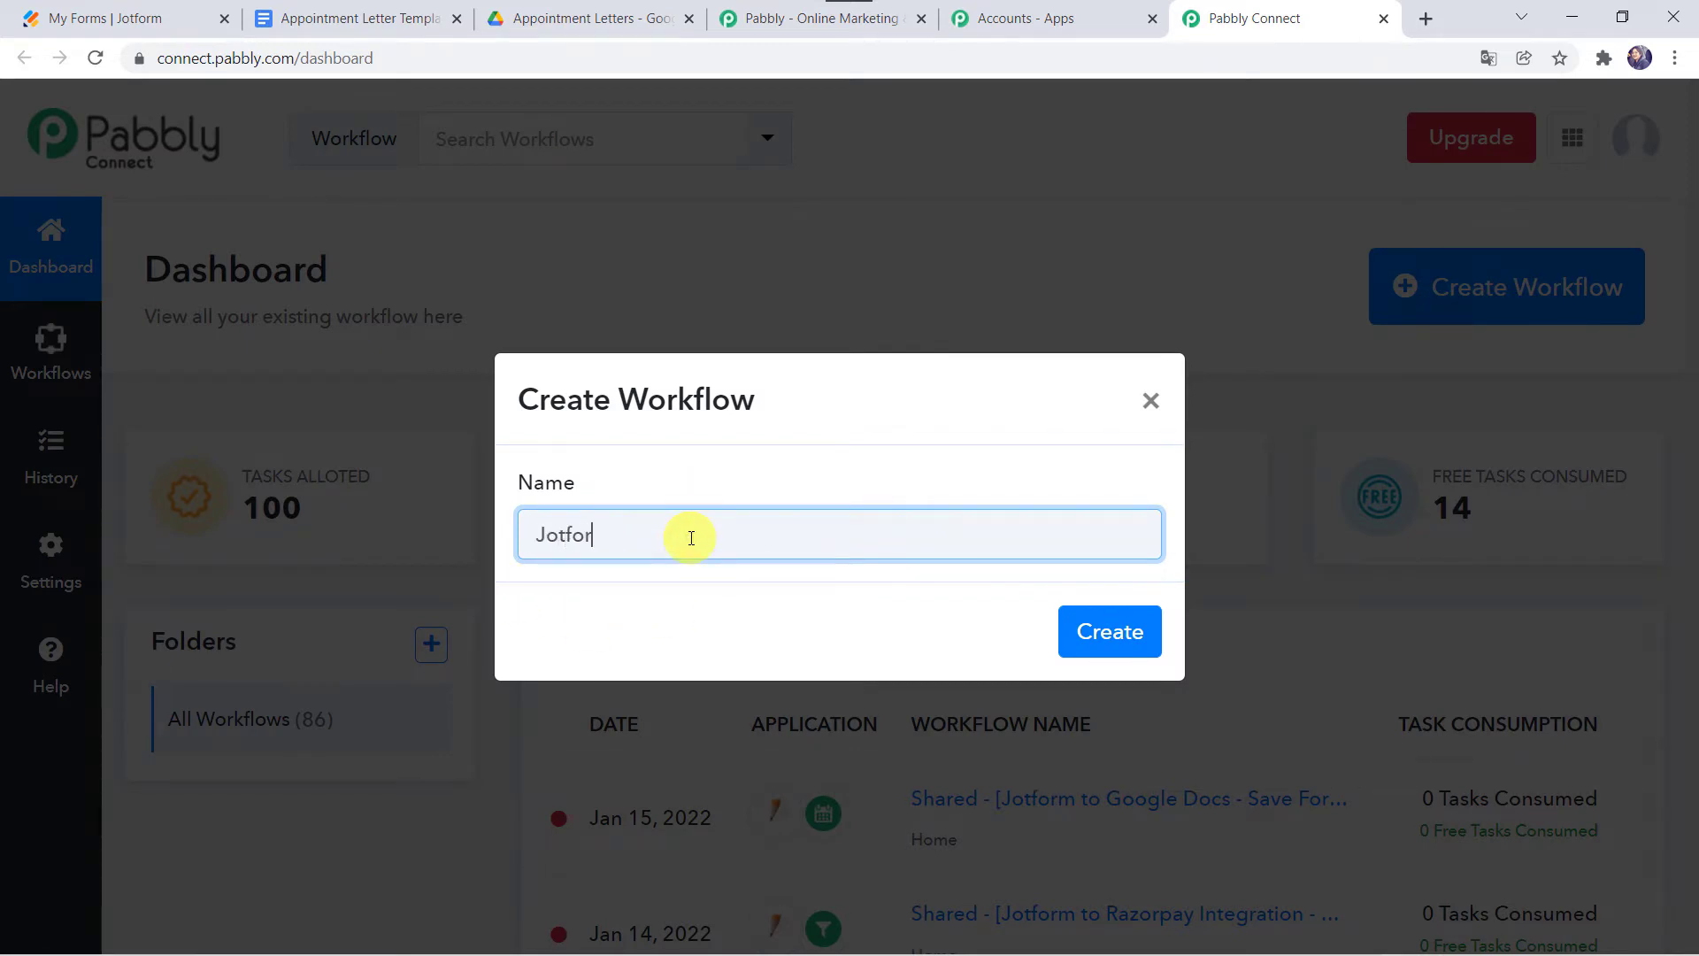
{"action": "type", "text": "m to Google Docs Integration"}
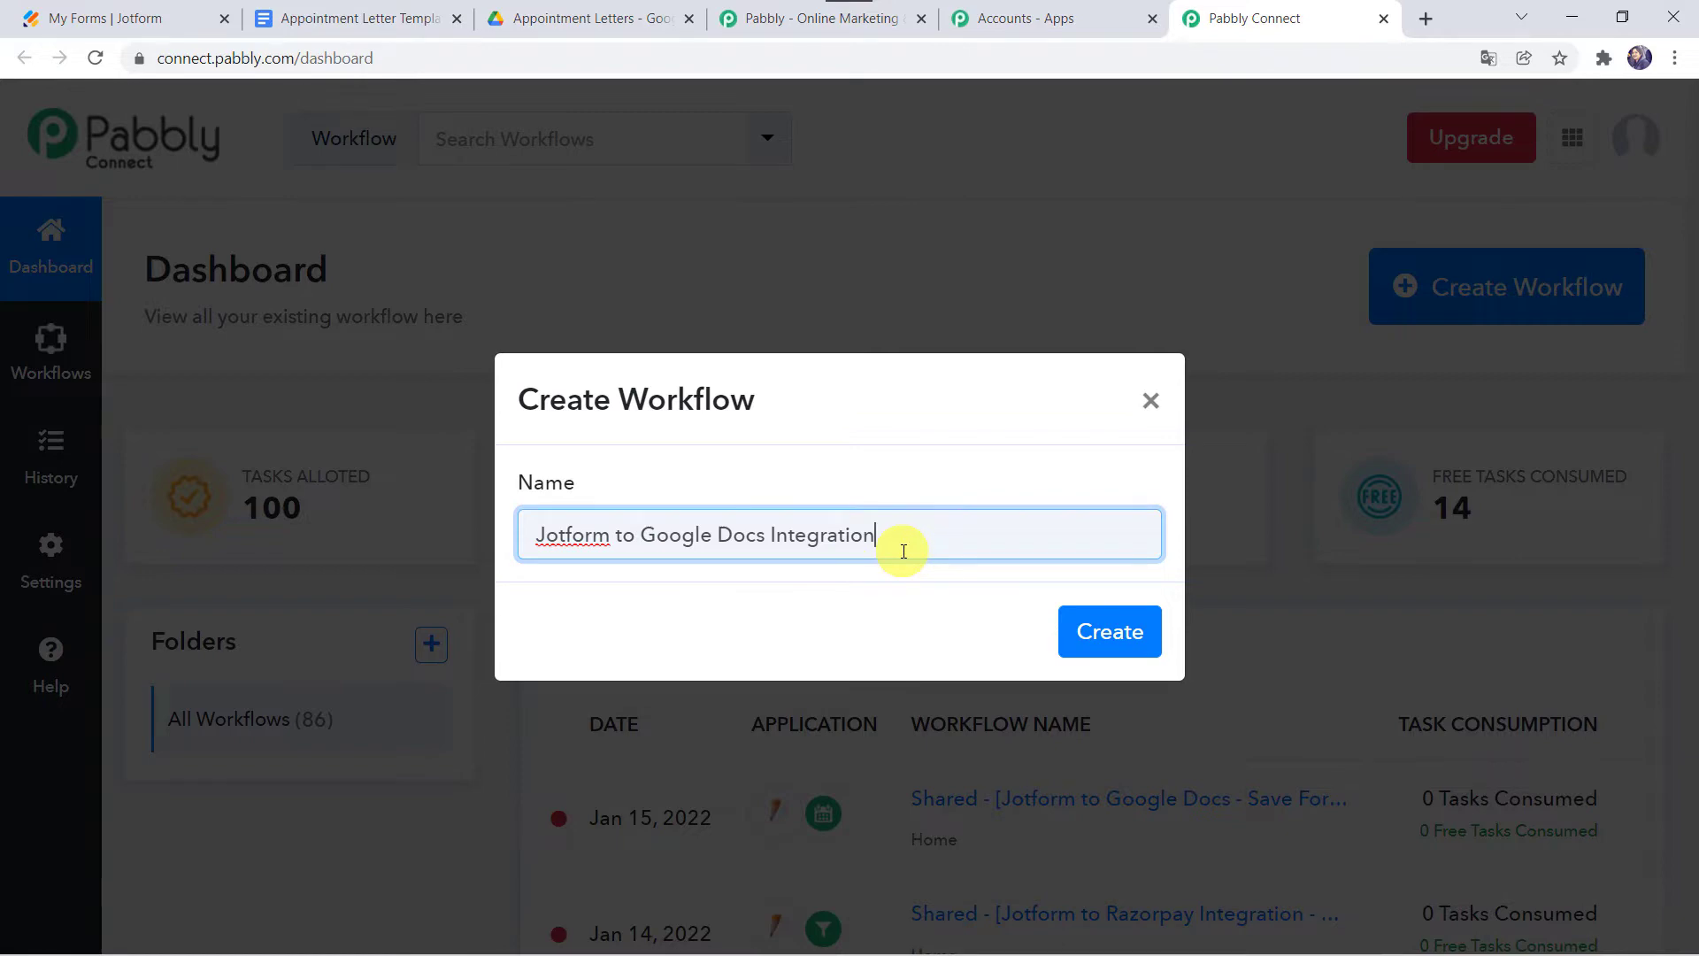
{"action": "left_click", "coordinate": [1100, 631]}
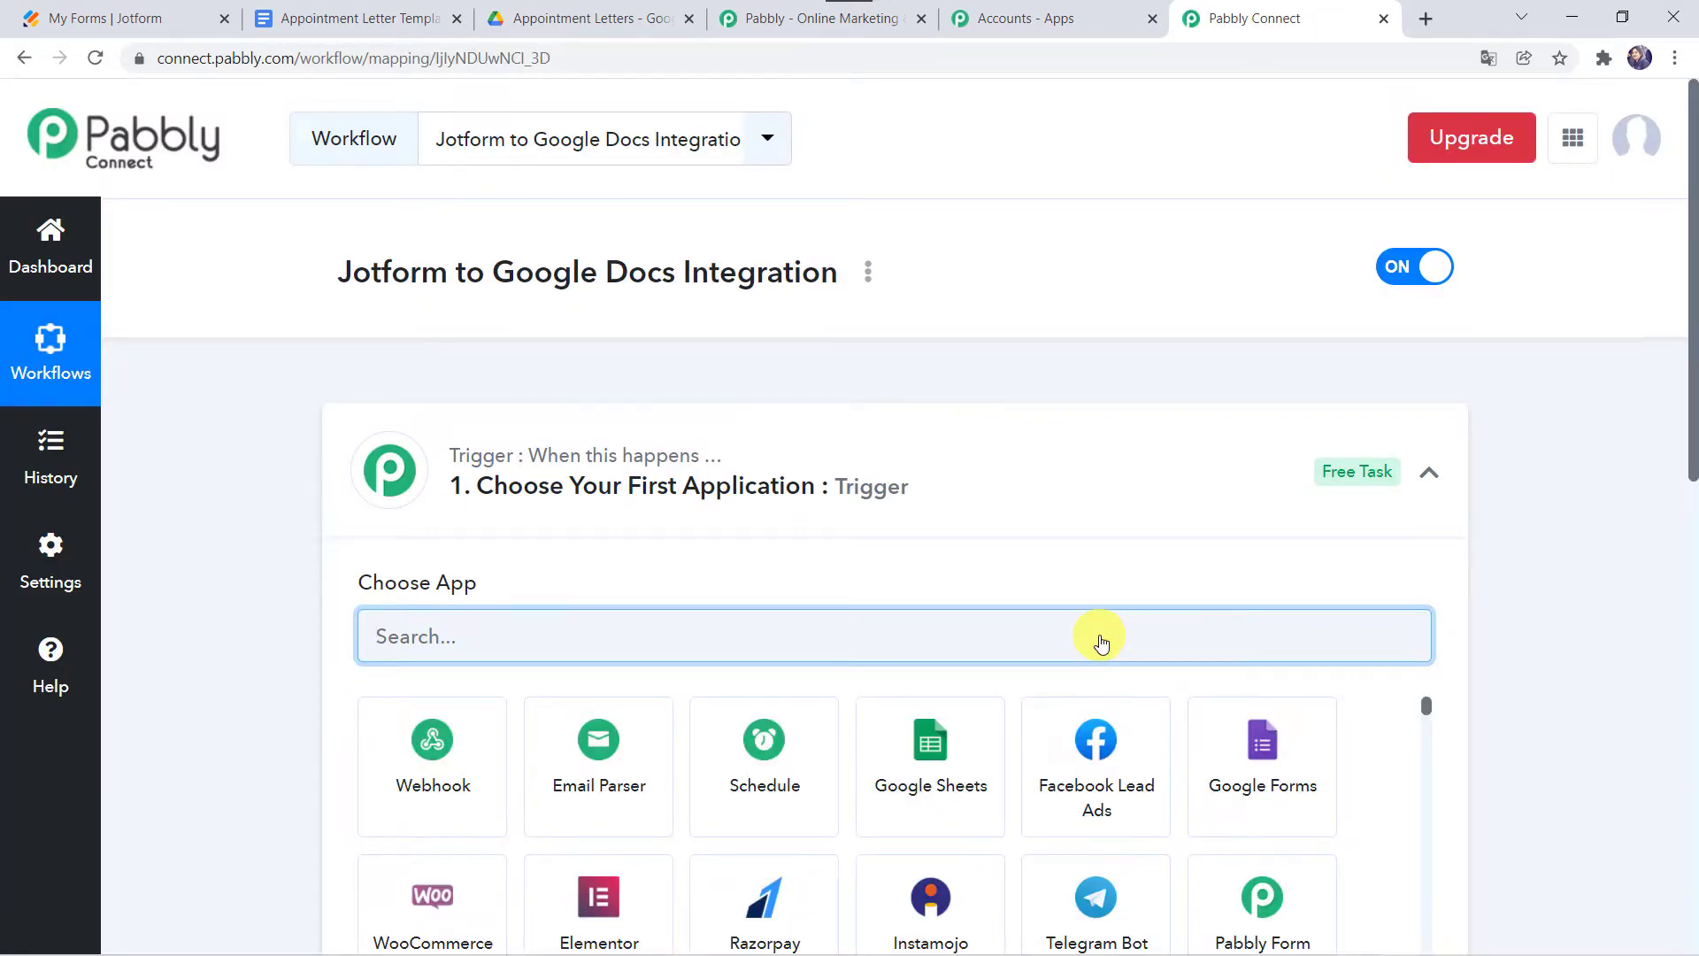
Set the workflow's trigger app to JotForm with New Response as the trigger event.
{"action": "left_click", "coordinate": [941, 486]}
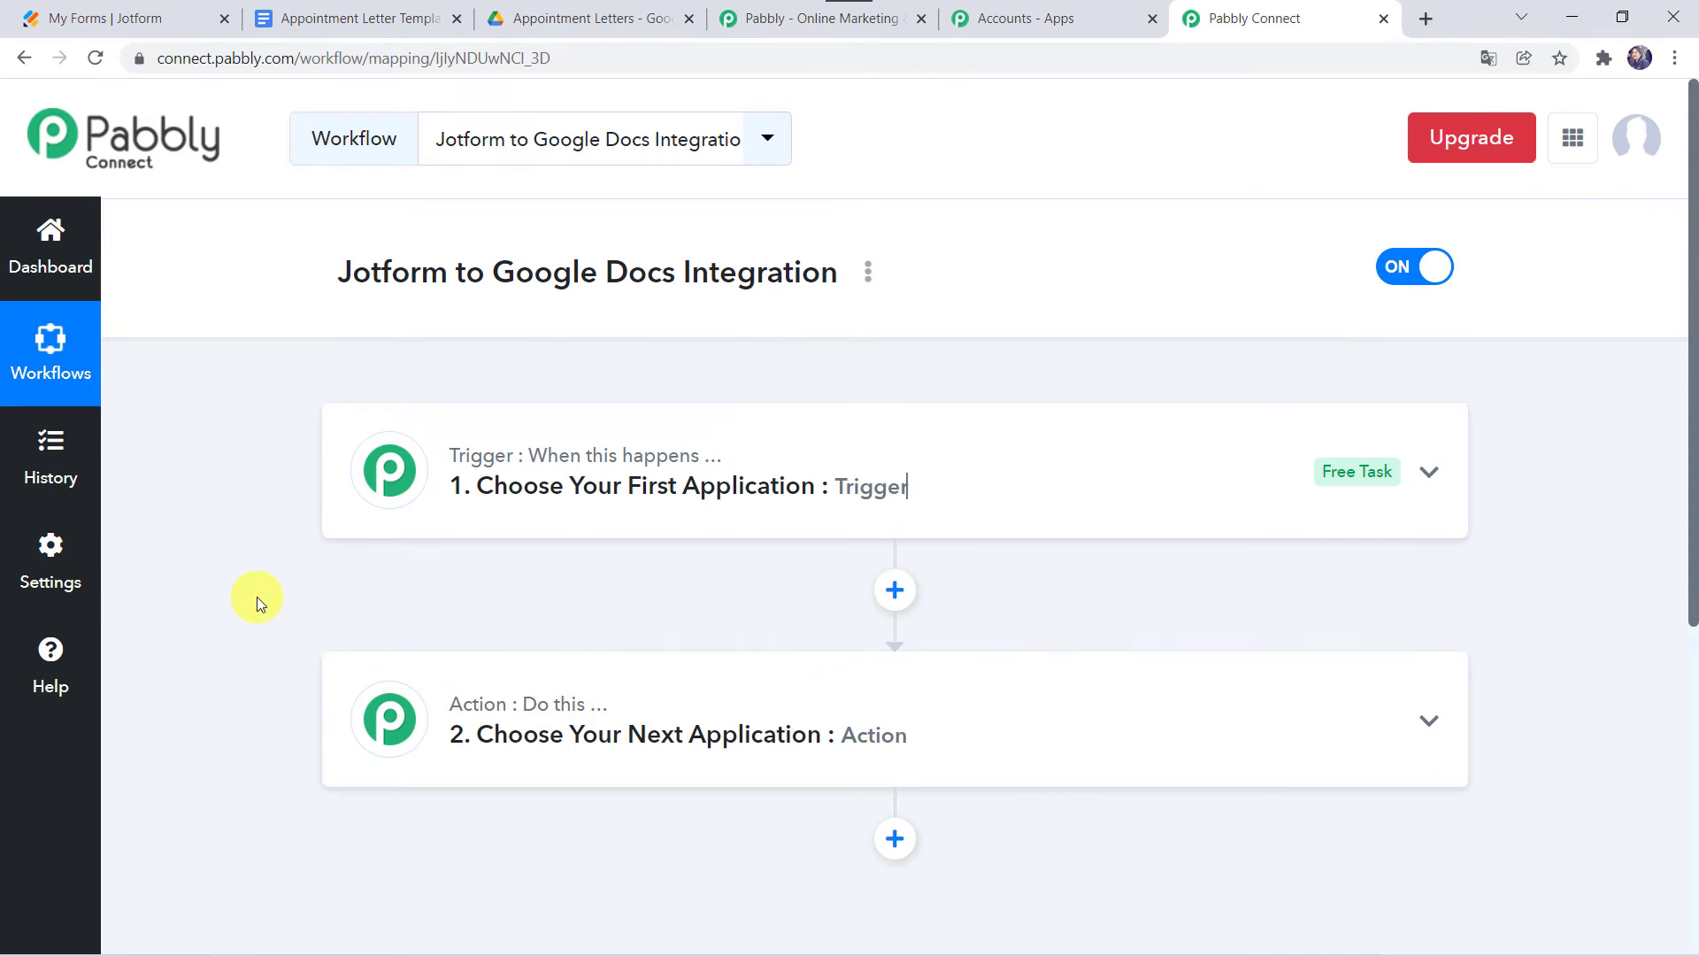
{"action": "left_click", "coordinate": [953, 479]}
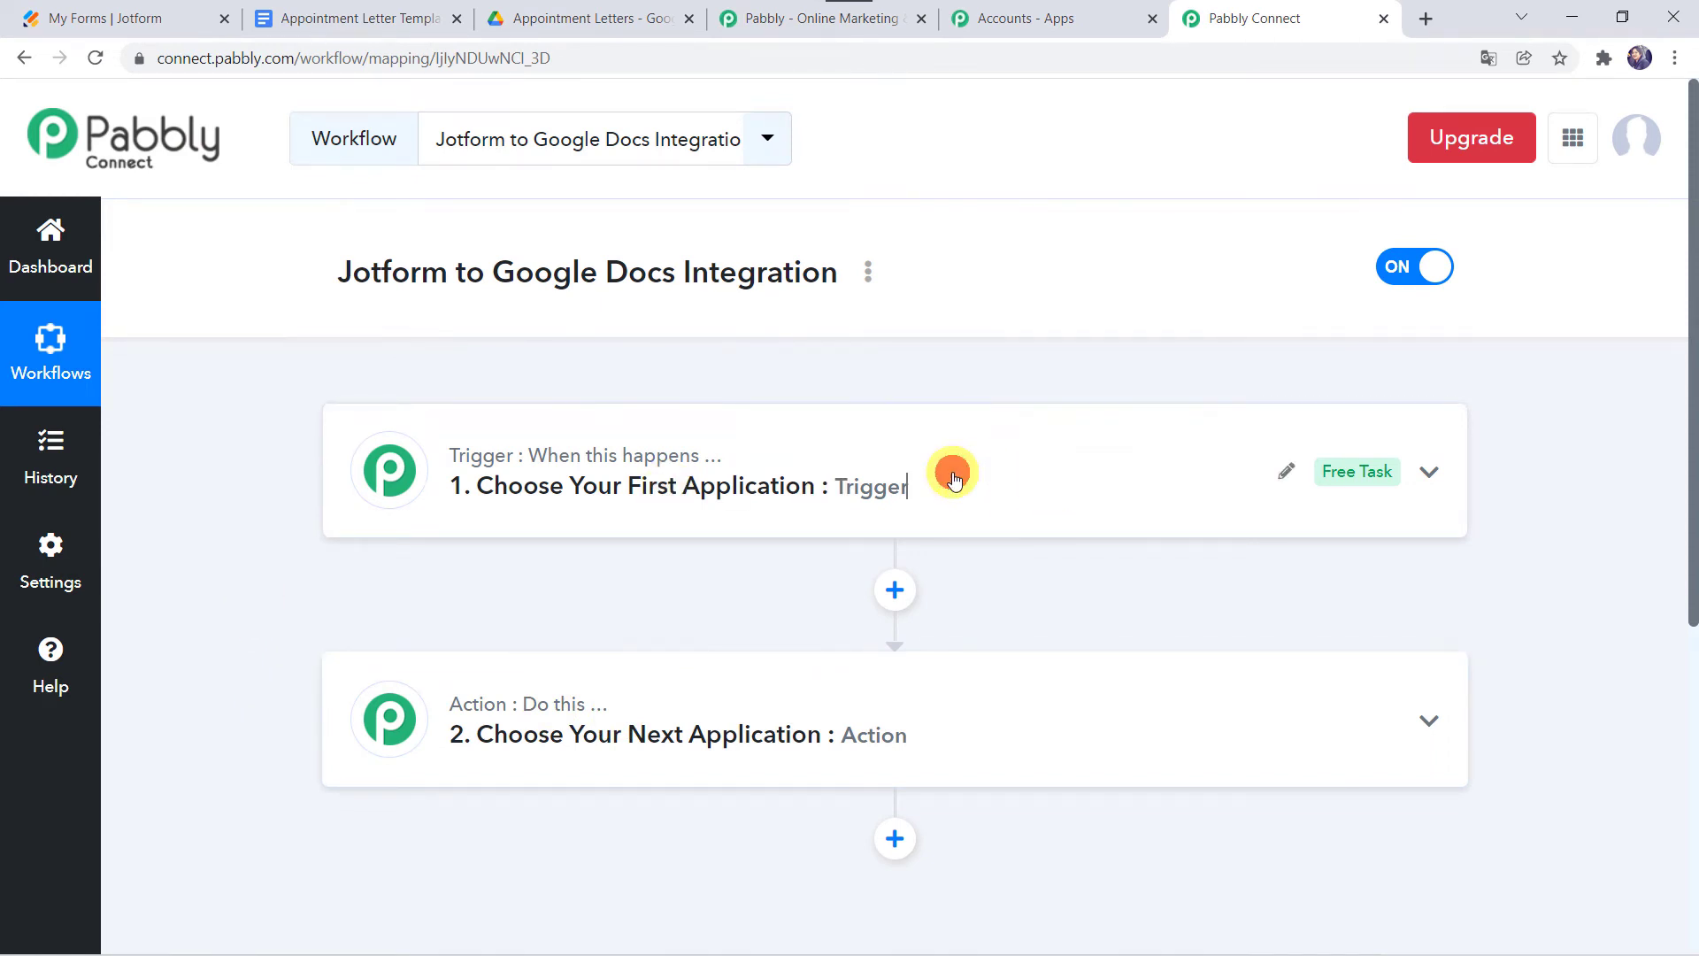
{"action": "left_click", "coordinate": [433, 629]}
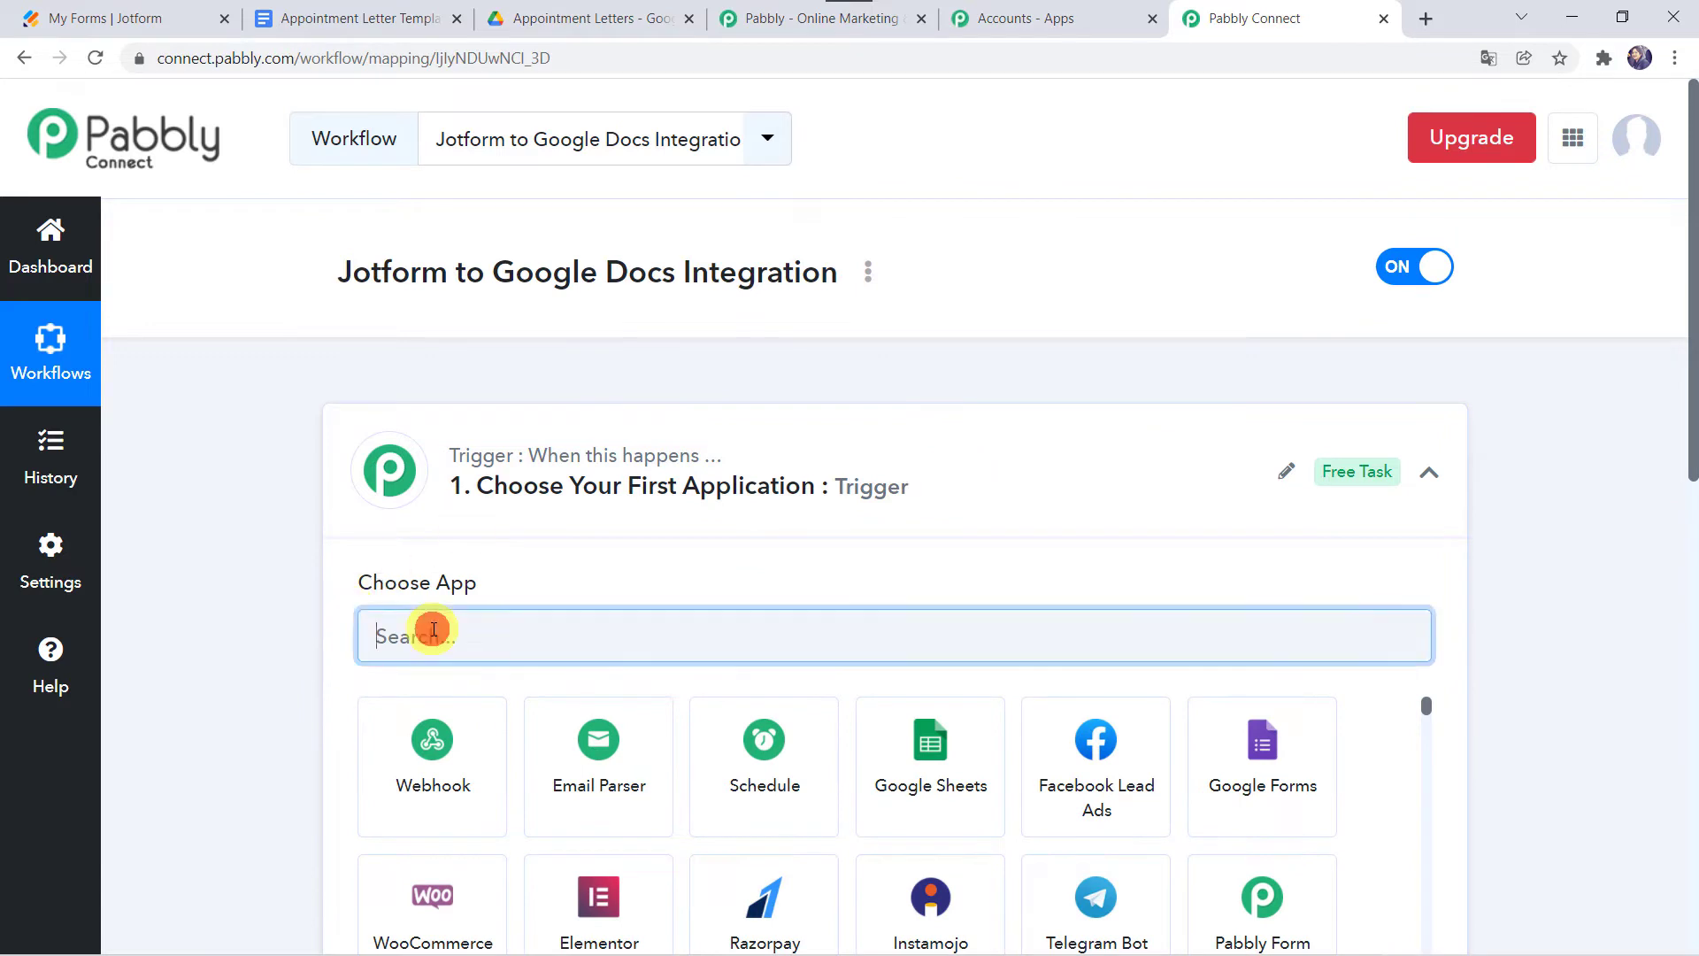
{"action": "type", "text": "Jot"}
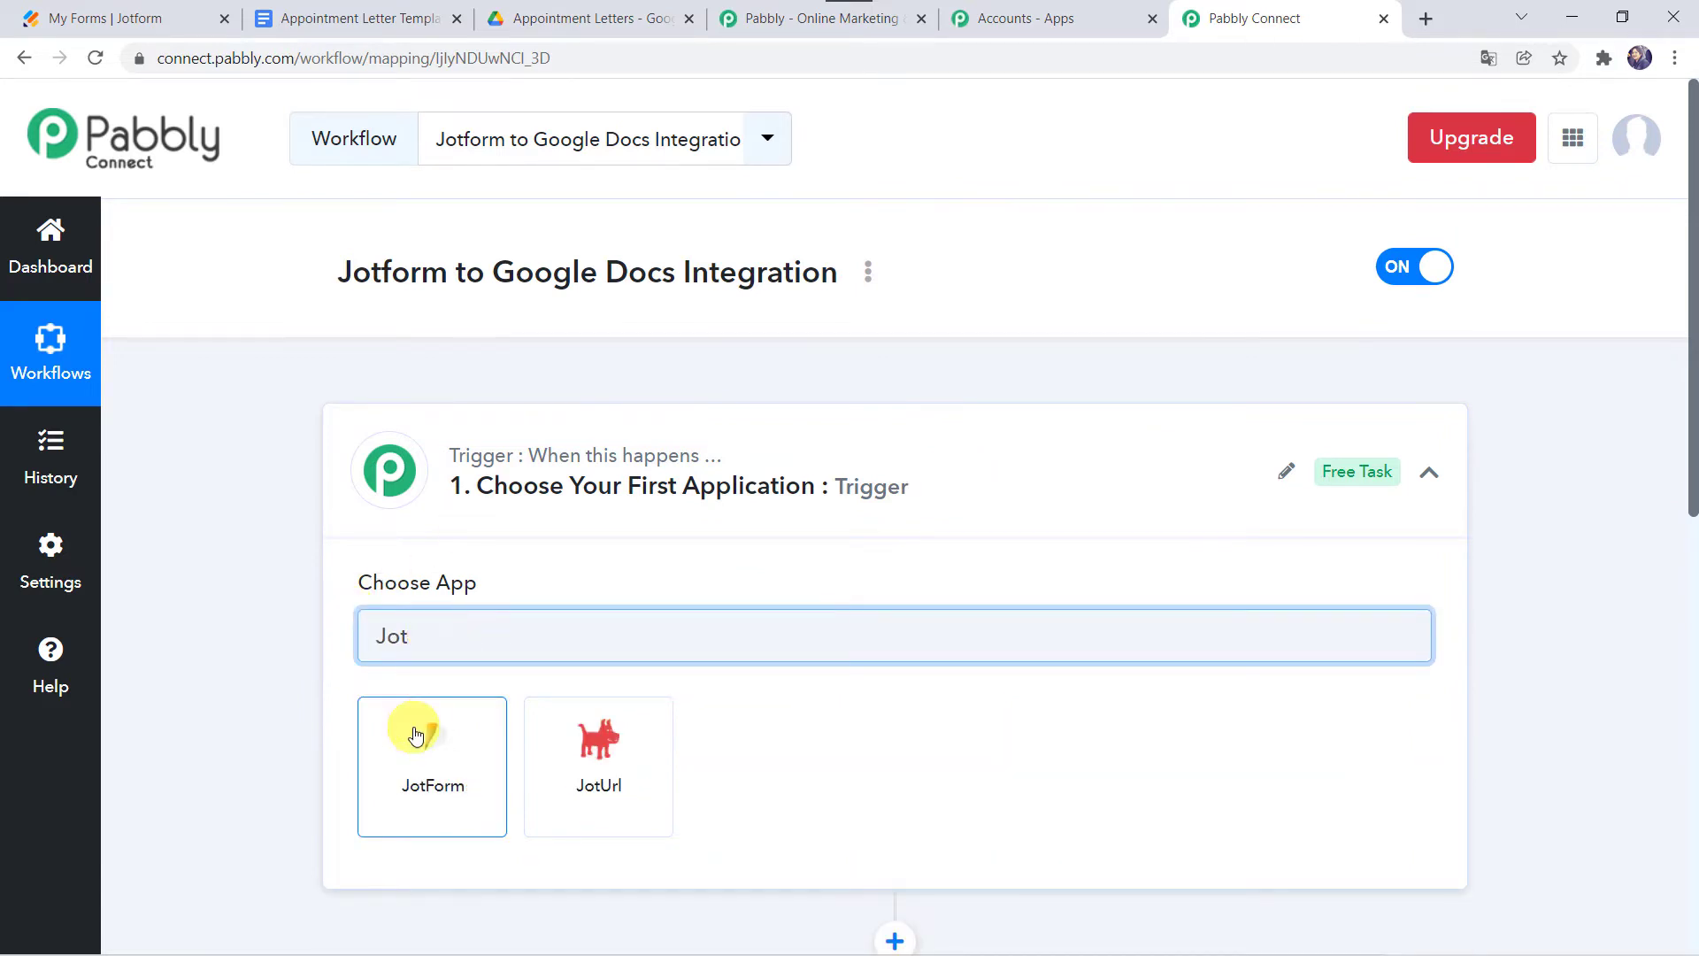
{"action": "left_click", "coordinate": [416, 733]}
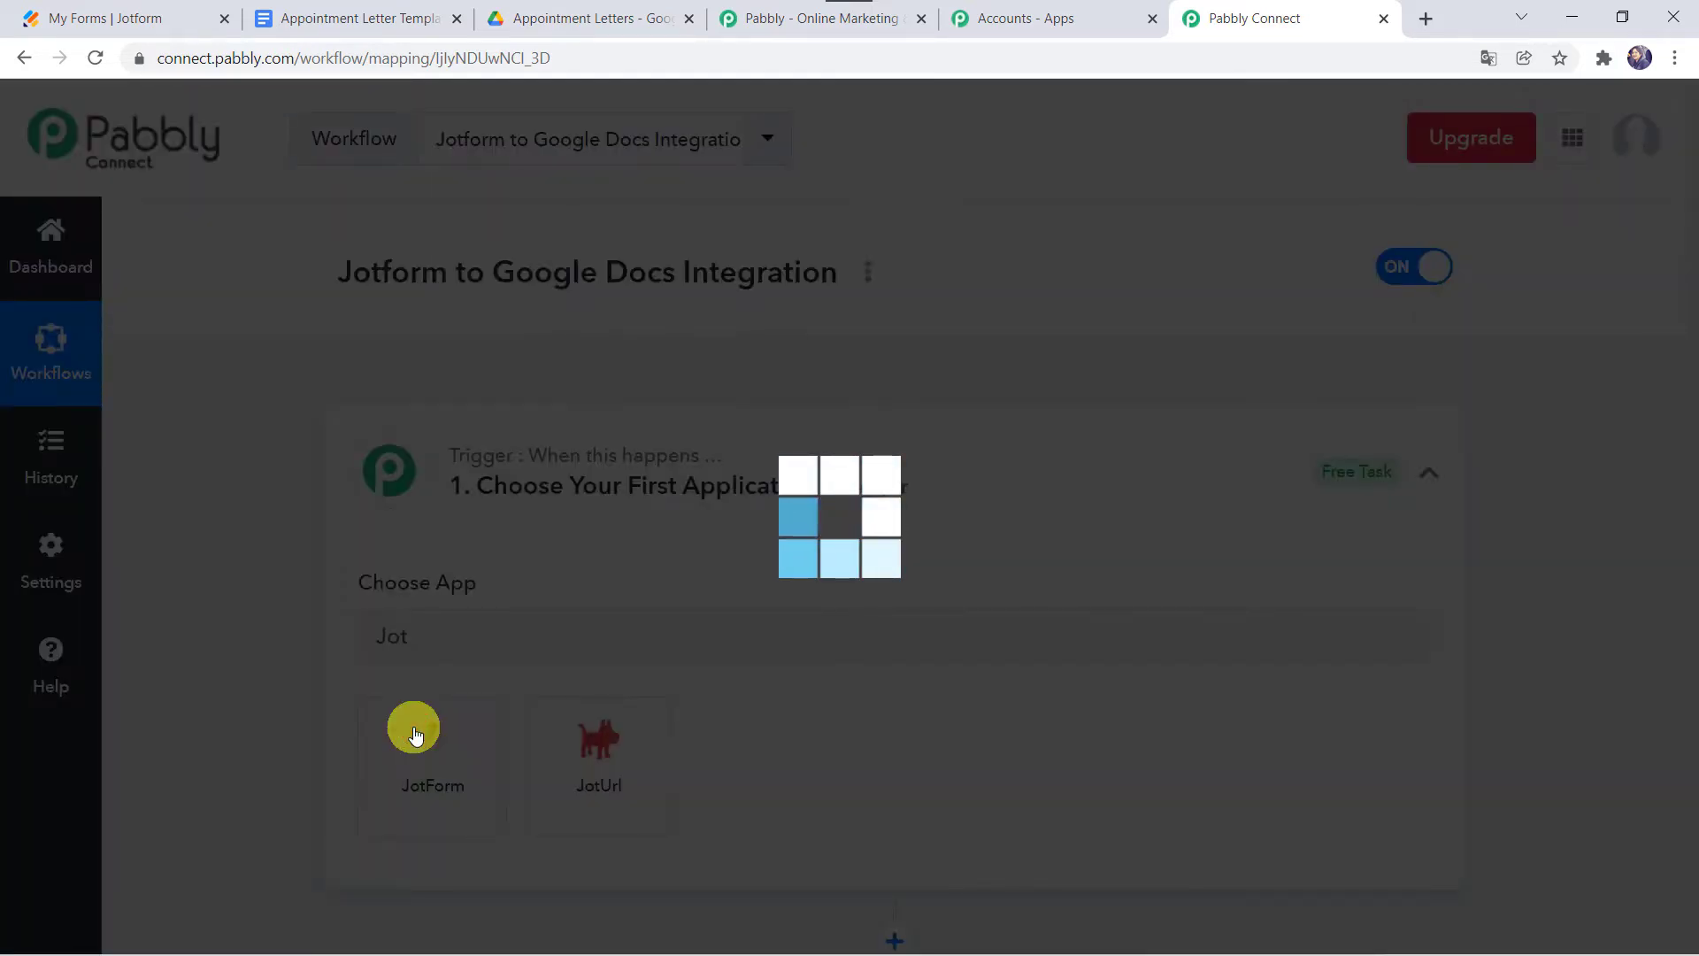
{"action": "scroll", "coordinate": [416, 734], "scroll_direction": "down", "scroll_amount": 3}
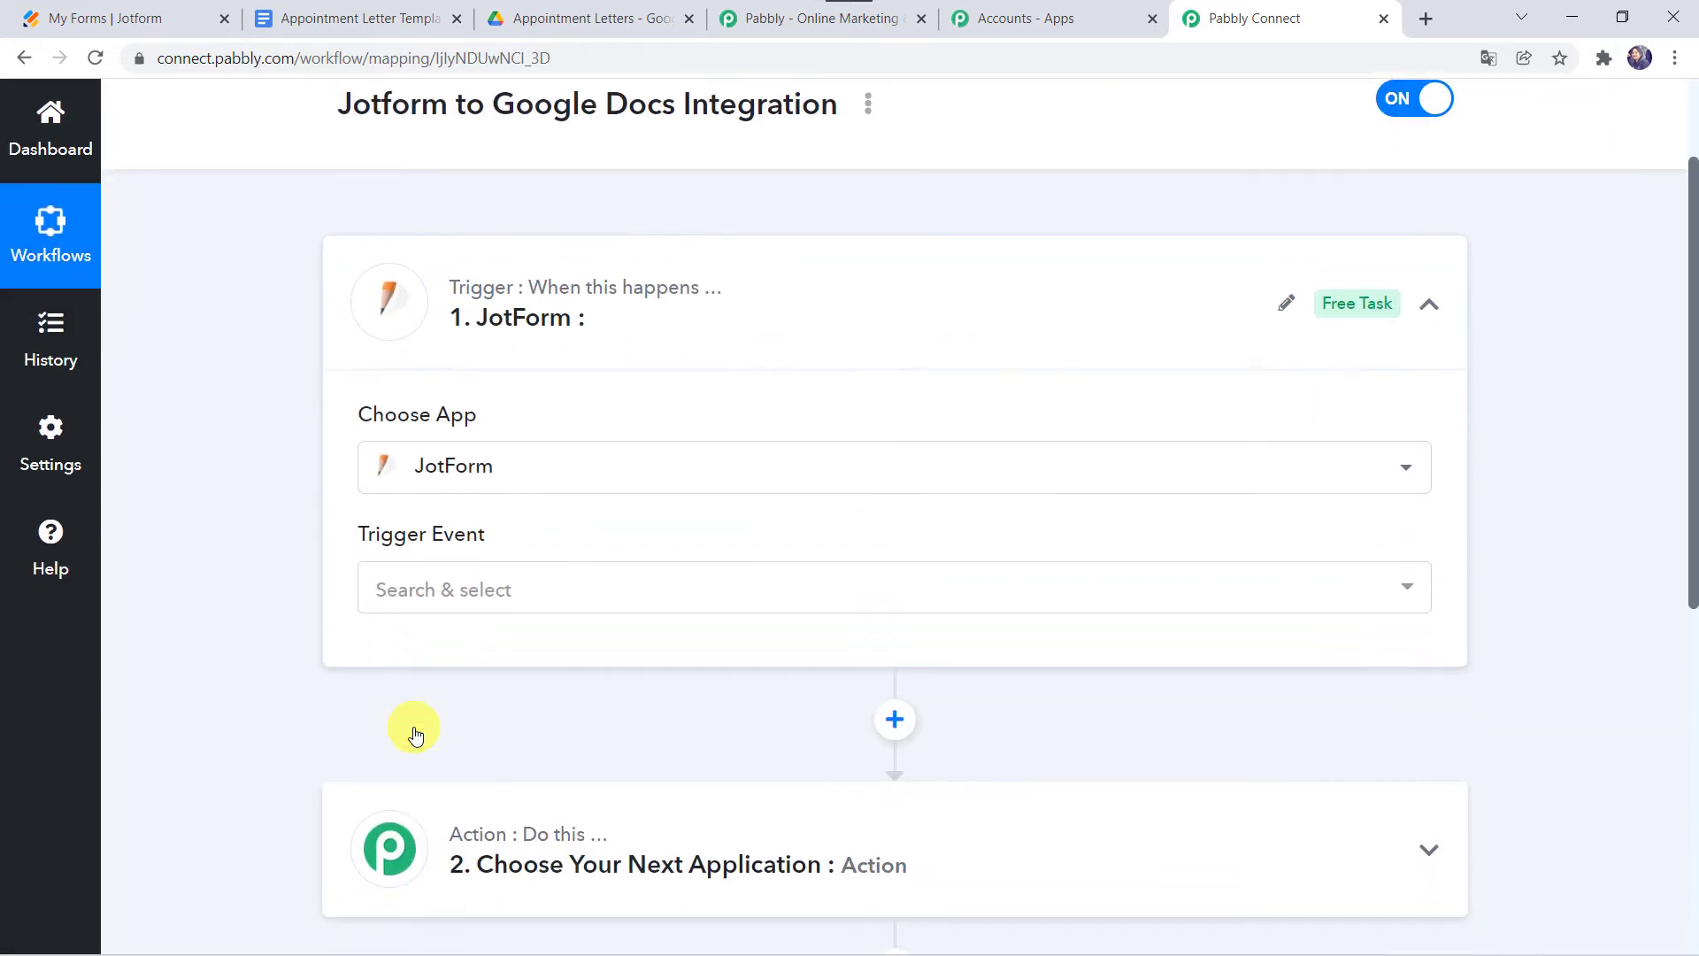
{"action": "left_click", "coordinate": [436, 501]}
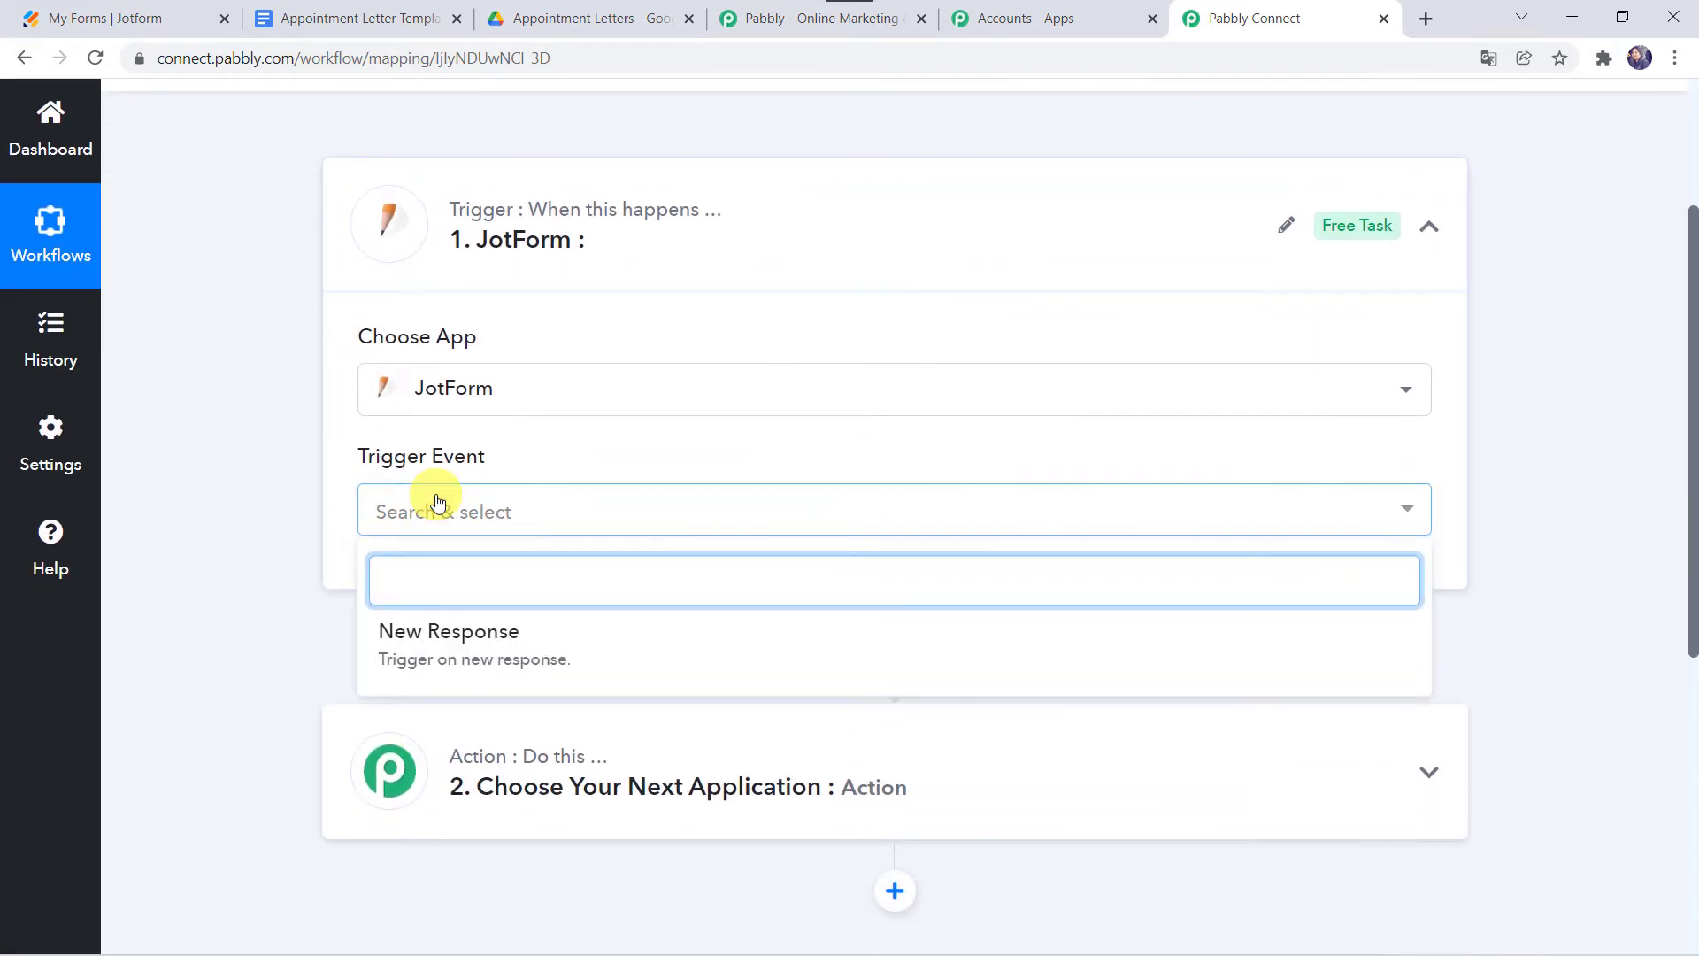
{"action": "left_click", "coordinate": [456, 656]}
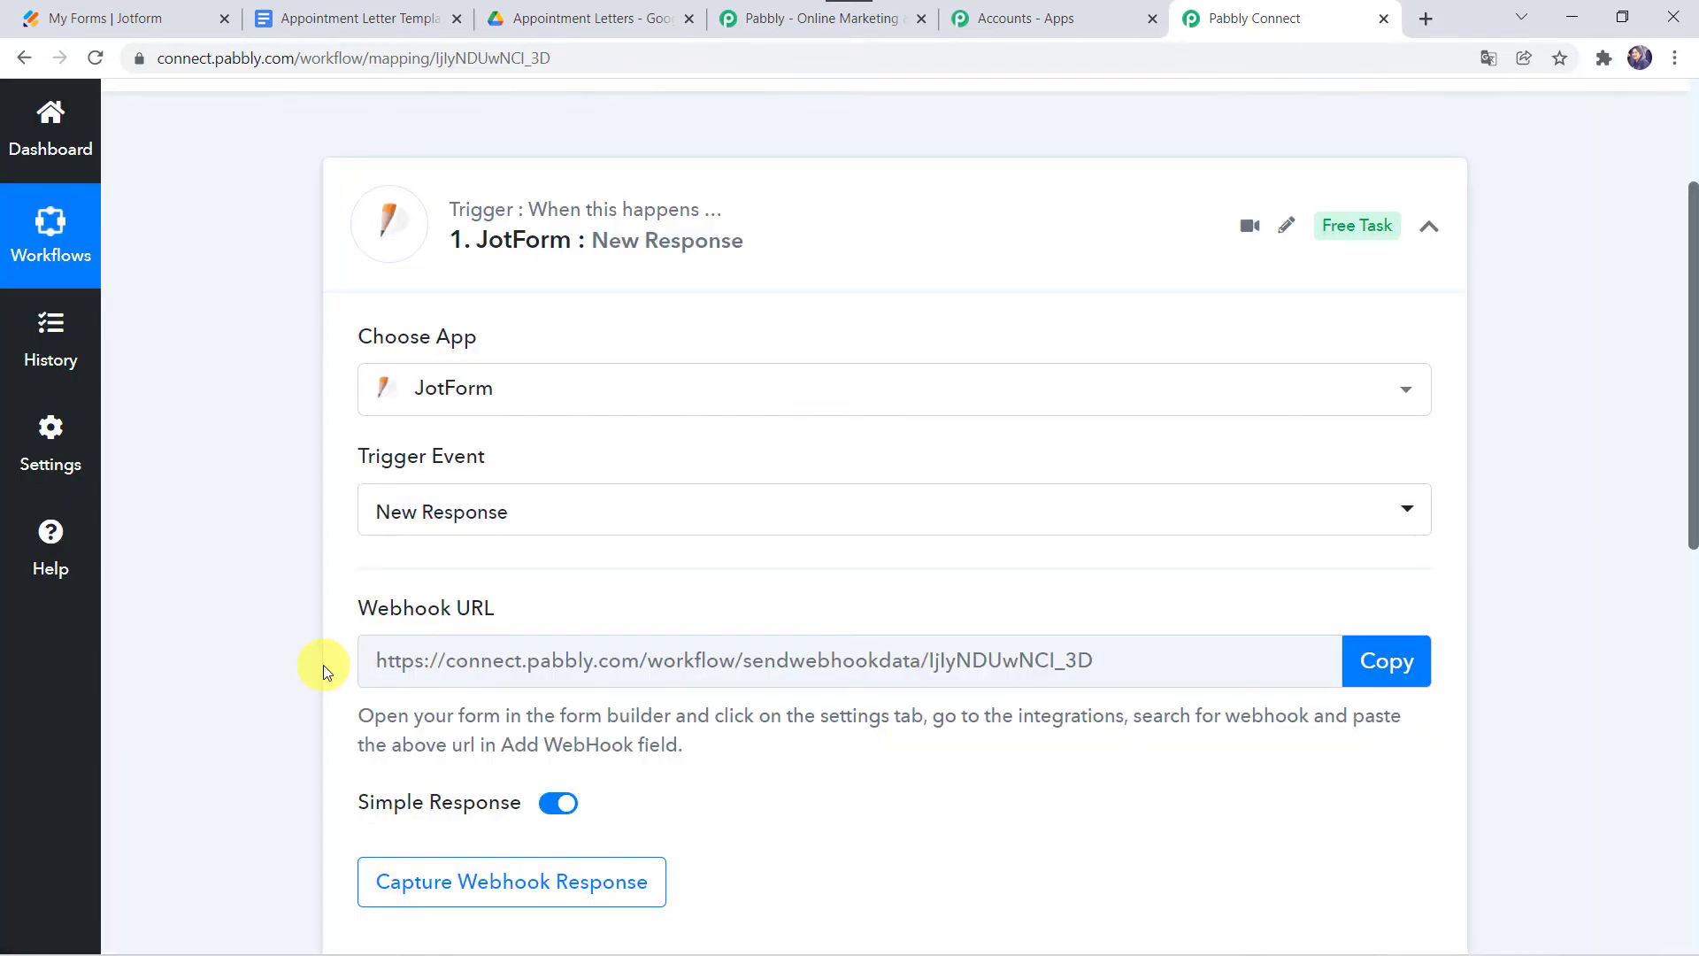
{"action": "scroll", "coordinate": [322, 665], "scroll_direction": "down", "scroll_amount": 2}
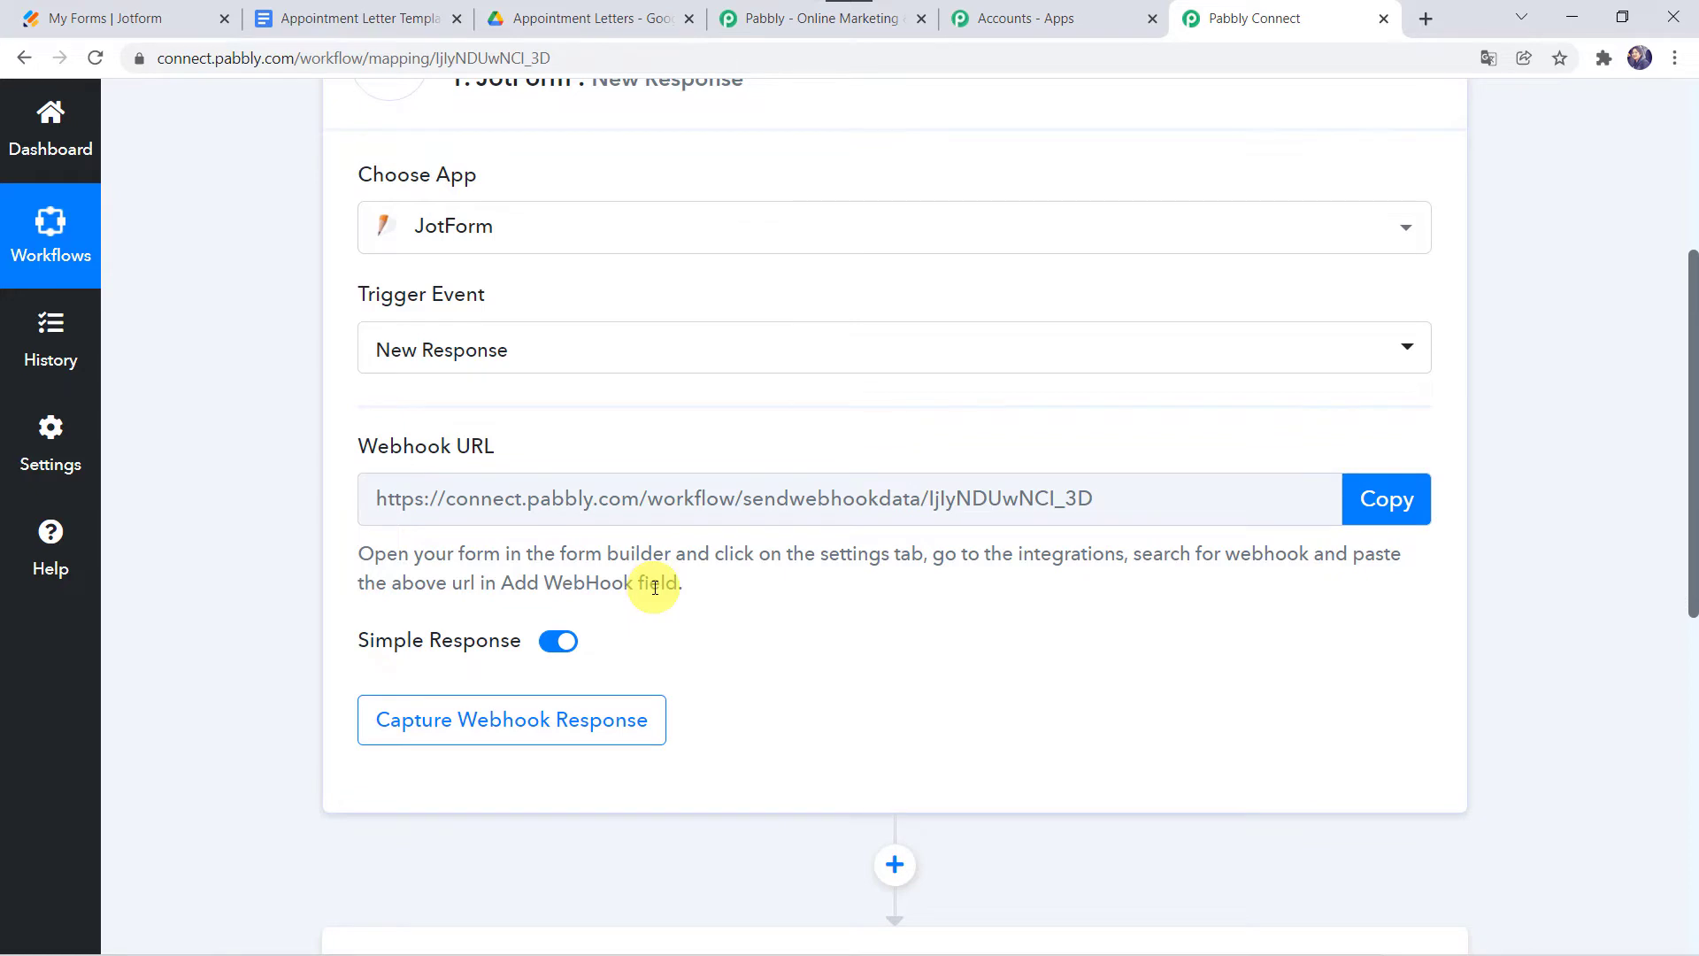
Switch to Jotform, open the Appointment Letter form for editing and look through its fields.
{"action": "left_click", "coordinate": [133, 16]}
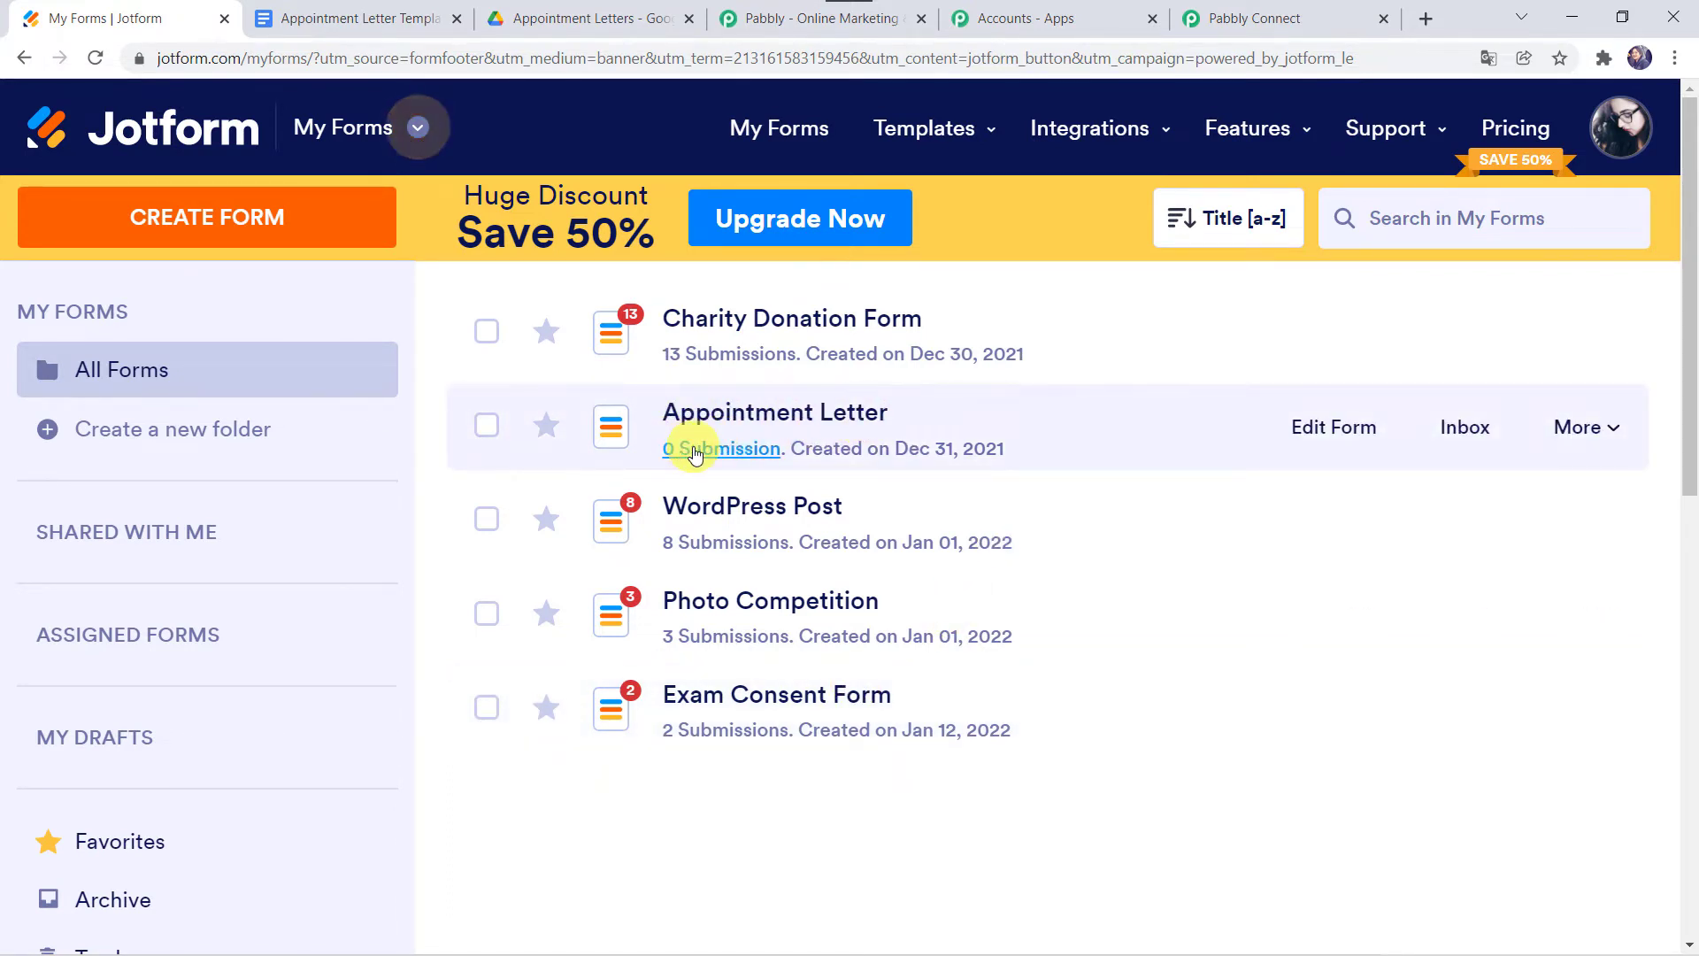
{"action": "left_click", "coordinate": [1324, 437]}
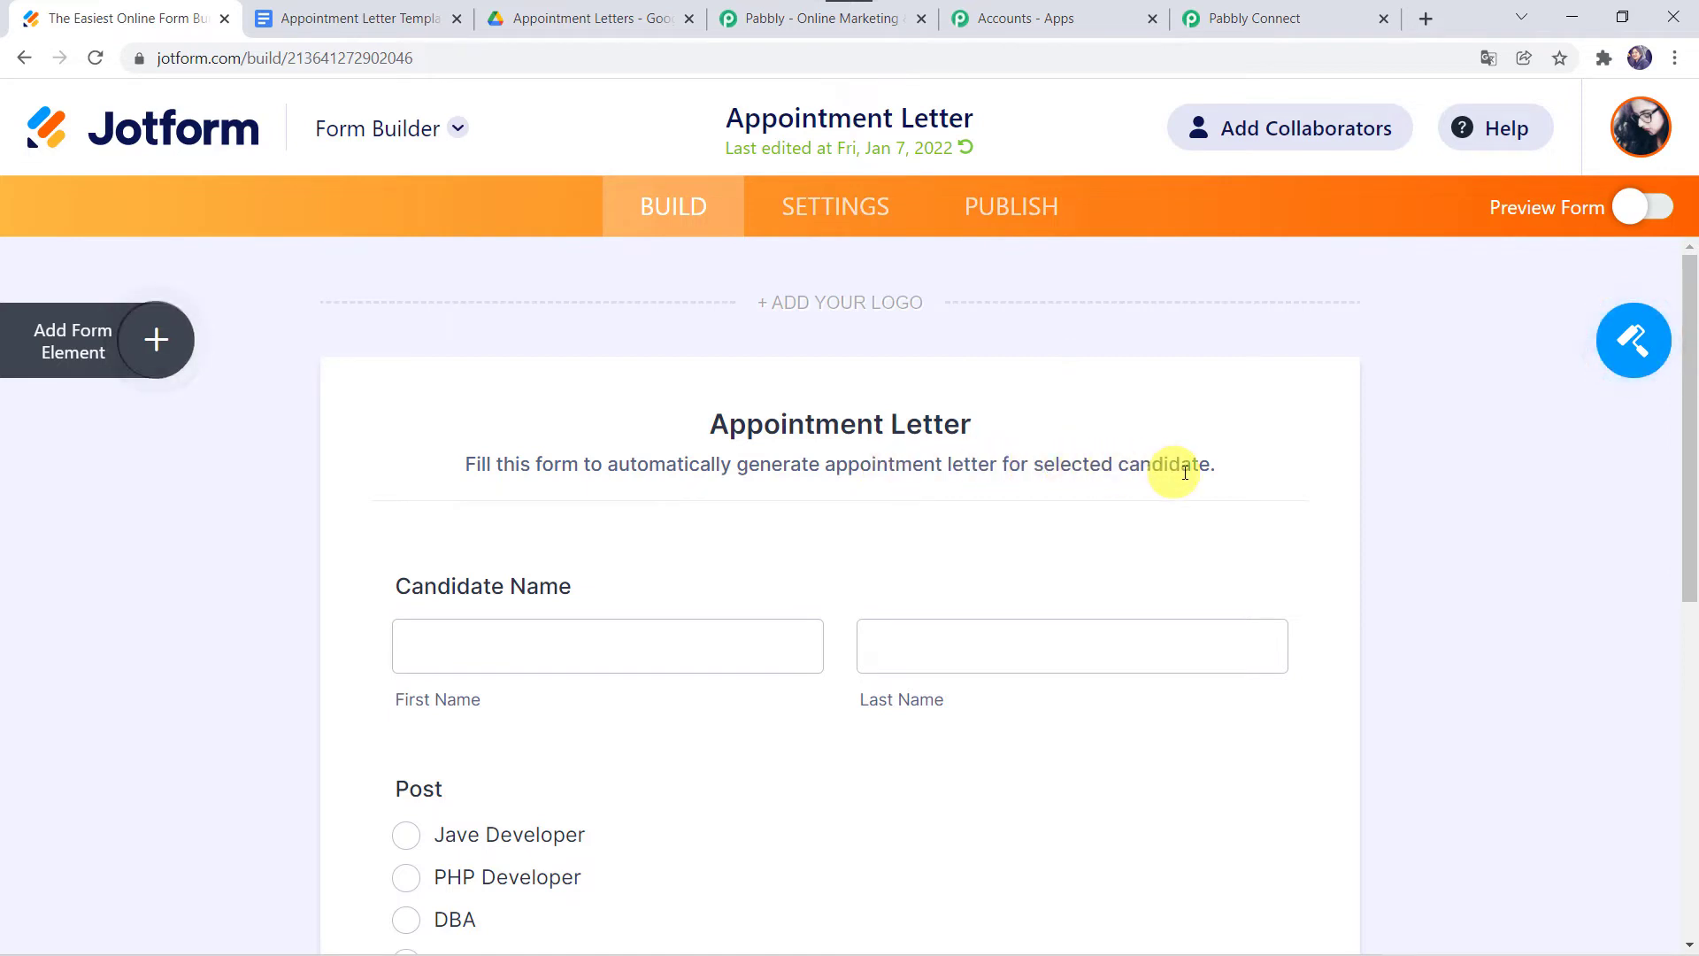
{"action": "scroll", "coordinate": [310, 617], "scroll_direction": "down", "scroll_amount": 4}
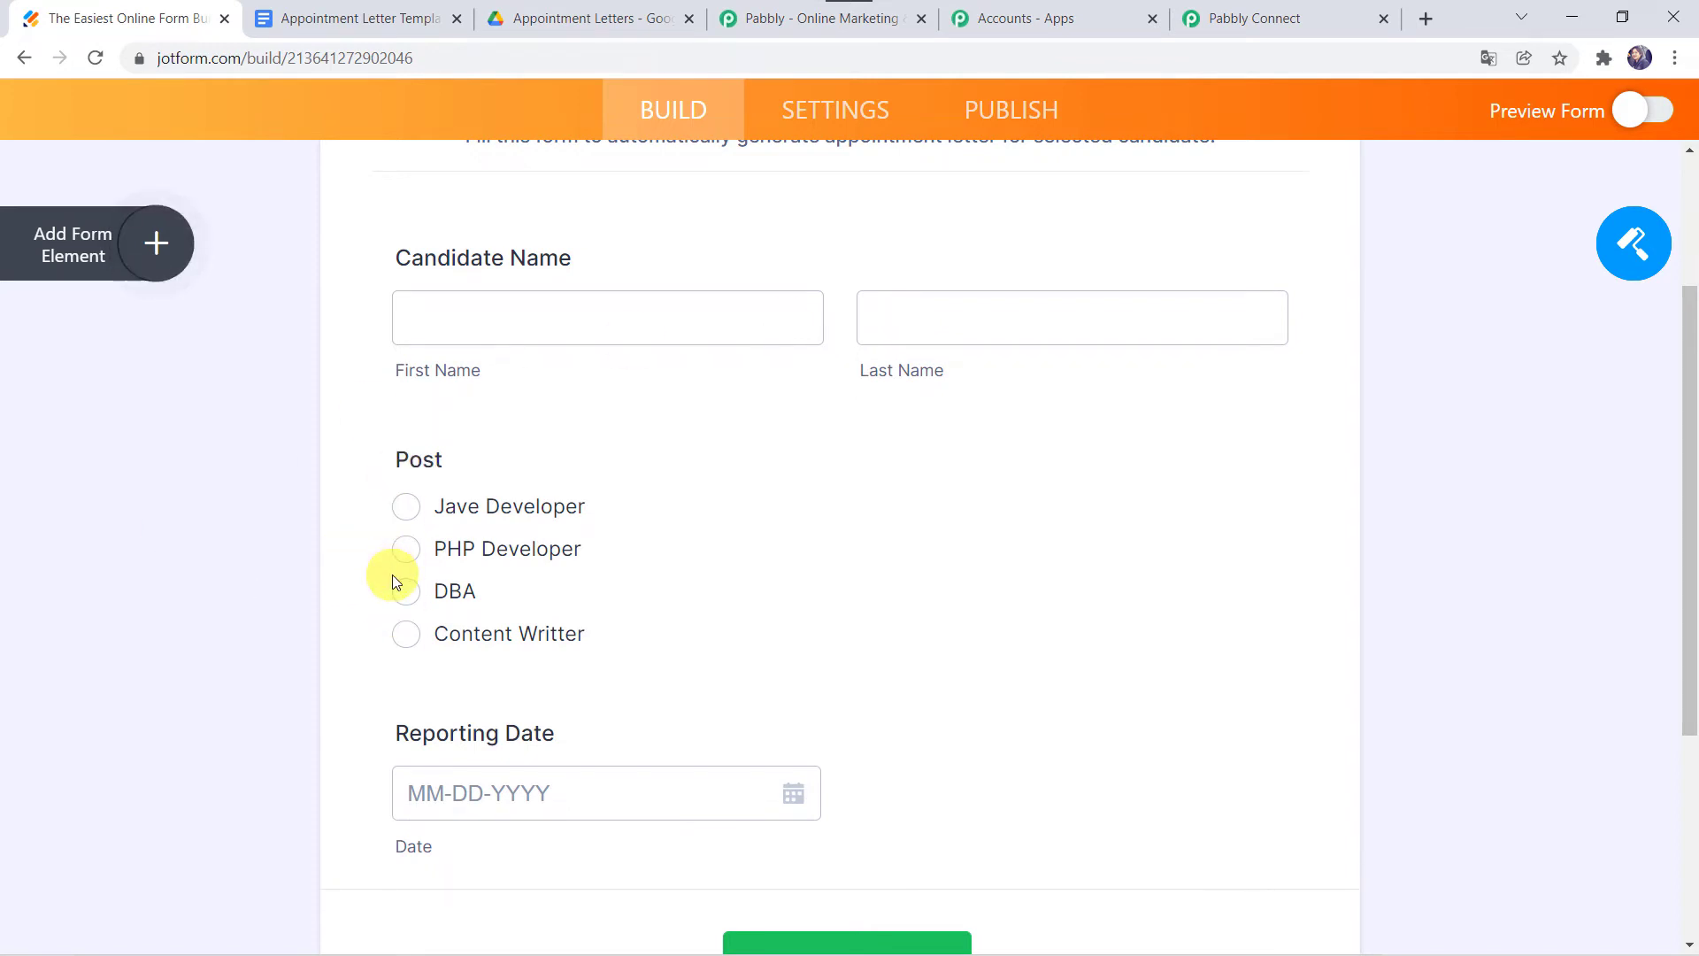
{"action": "scroll", "coordinate": [167, 602], "scroll_direction": "down", "scroll_amount": 2}
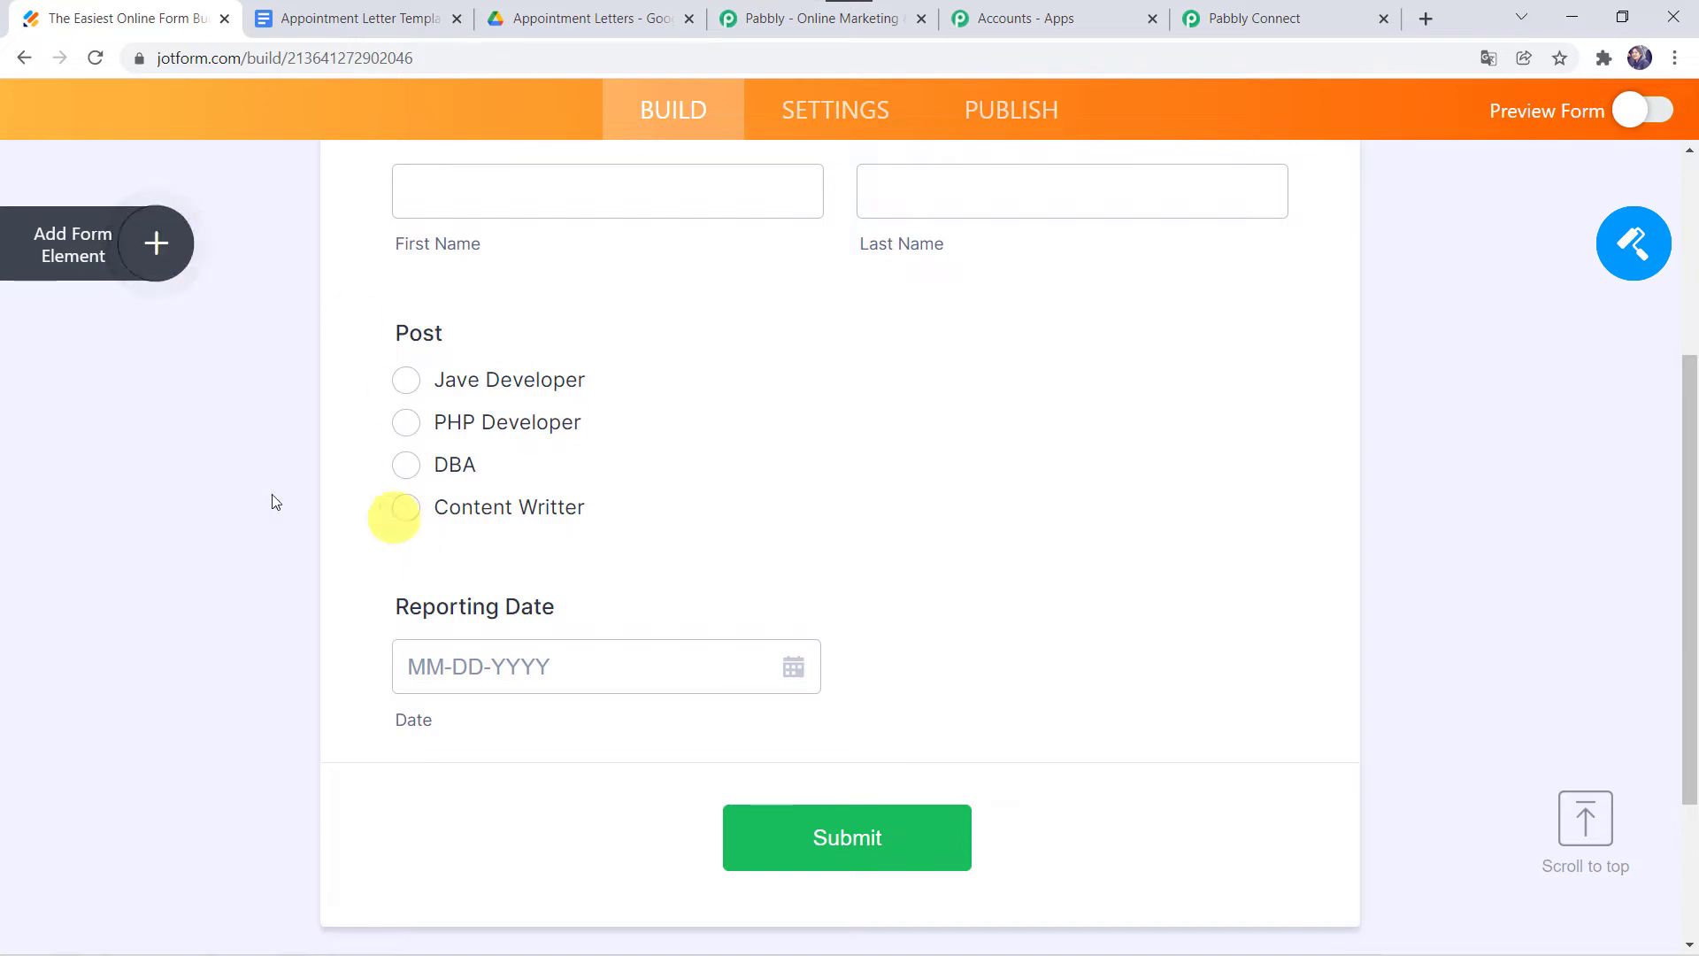
{"action": "scroll", "coordinate": [467, 447], "scroll_direction": "up", "scroll_amount": 6}
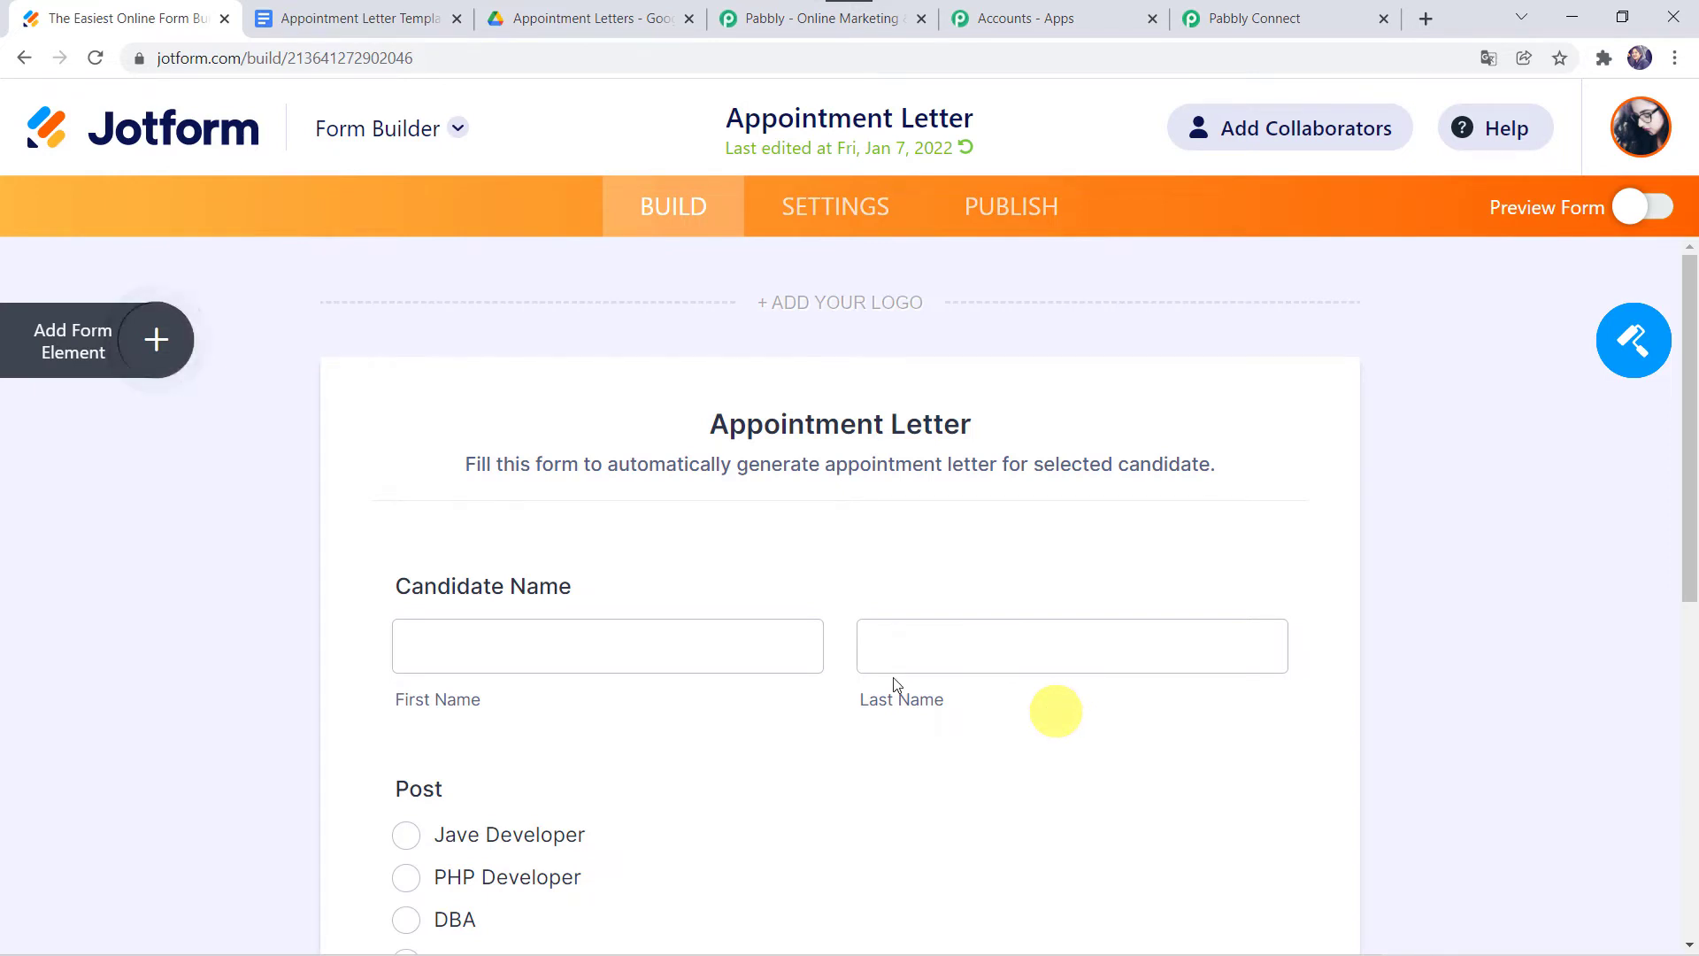
Find the WebHooks integration in the Appointment Letter form's settings and open its setup.
{"action": "left_click", "coordinate": [844, 203]}
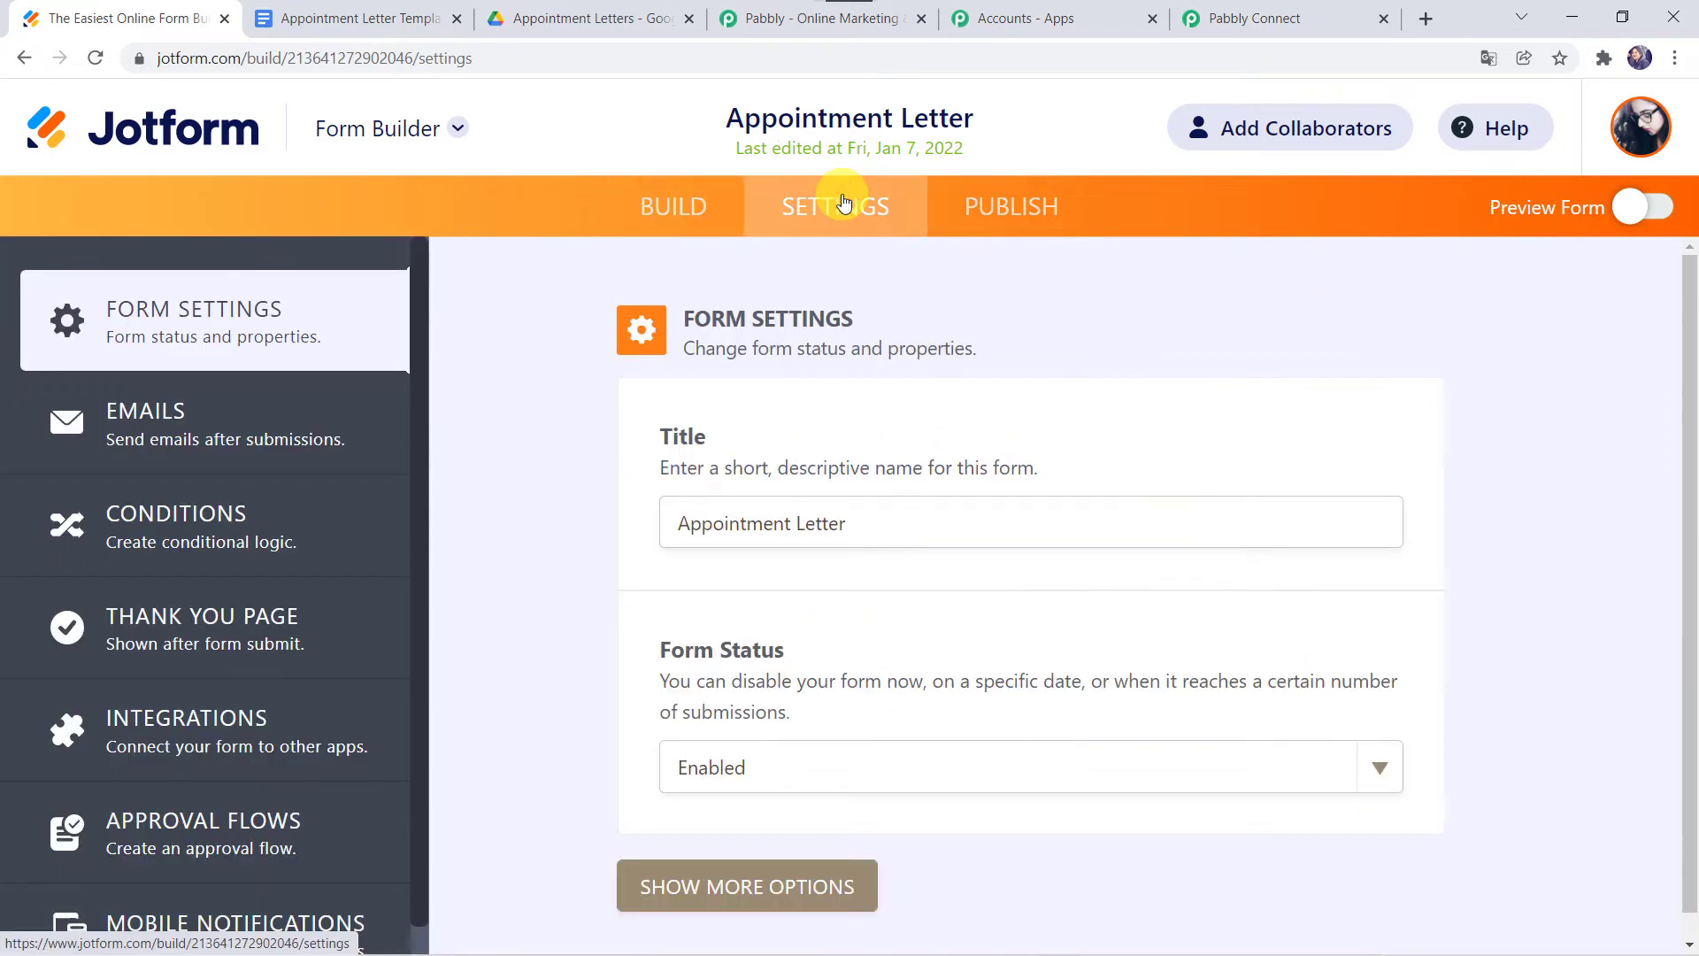
{"action": "left_click", "coordinate": [222, 728]}
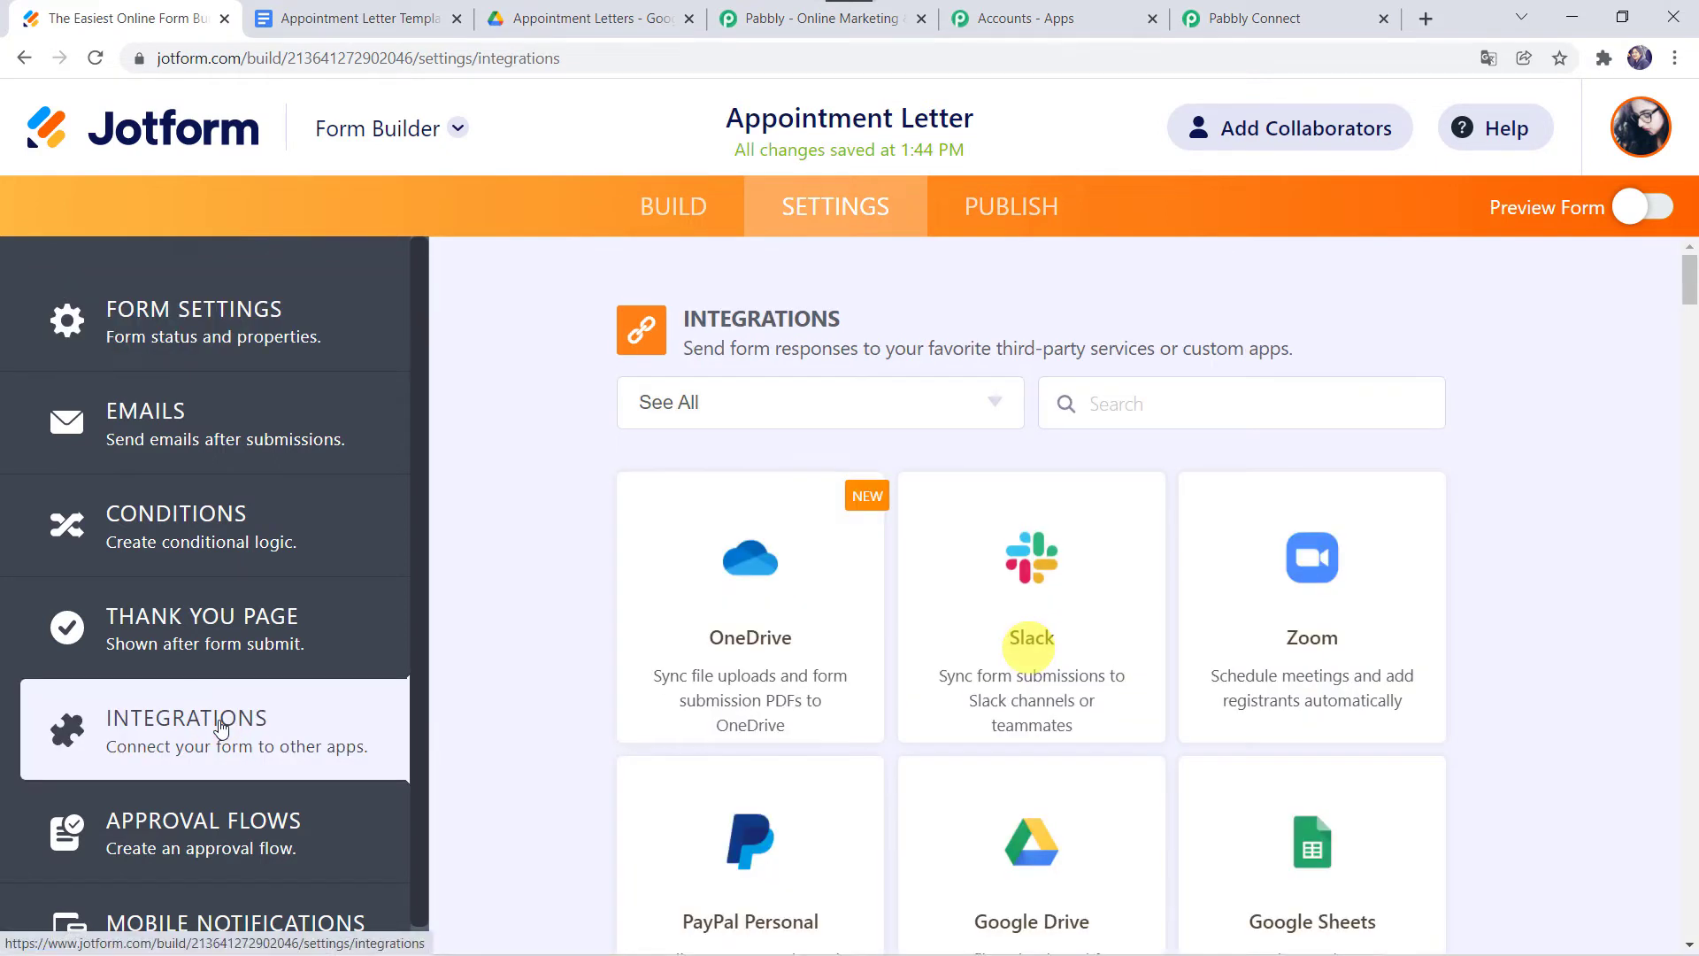
{"action": "left_click", "coordinate": [1128, 404]}
{"action": "type", "text": "web"}
{"action": "left_click", "coordinate": [1033, 635]}
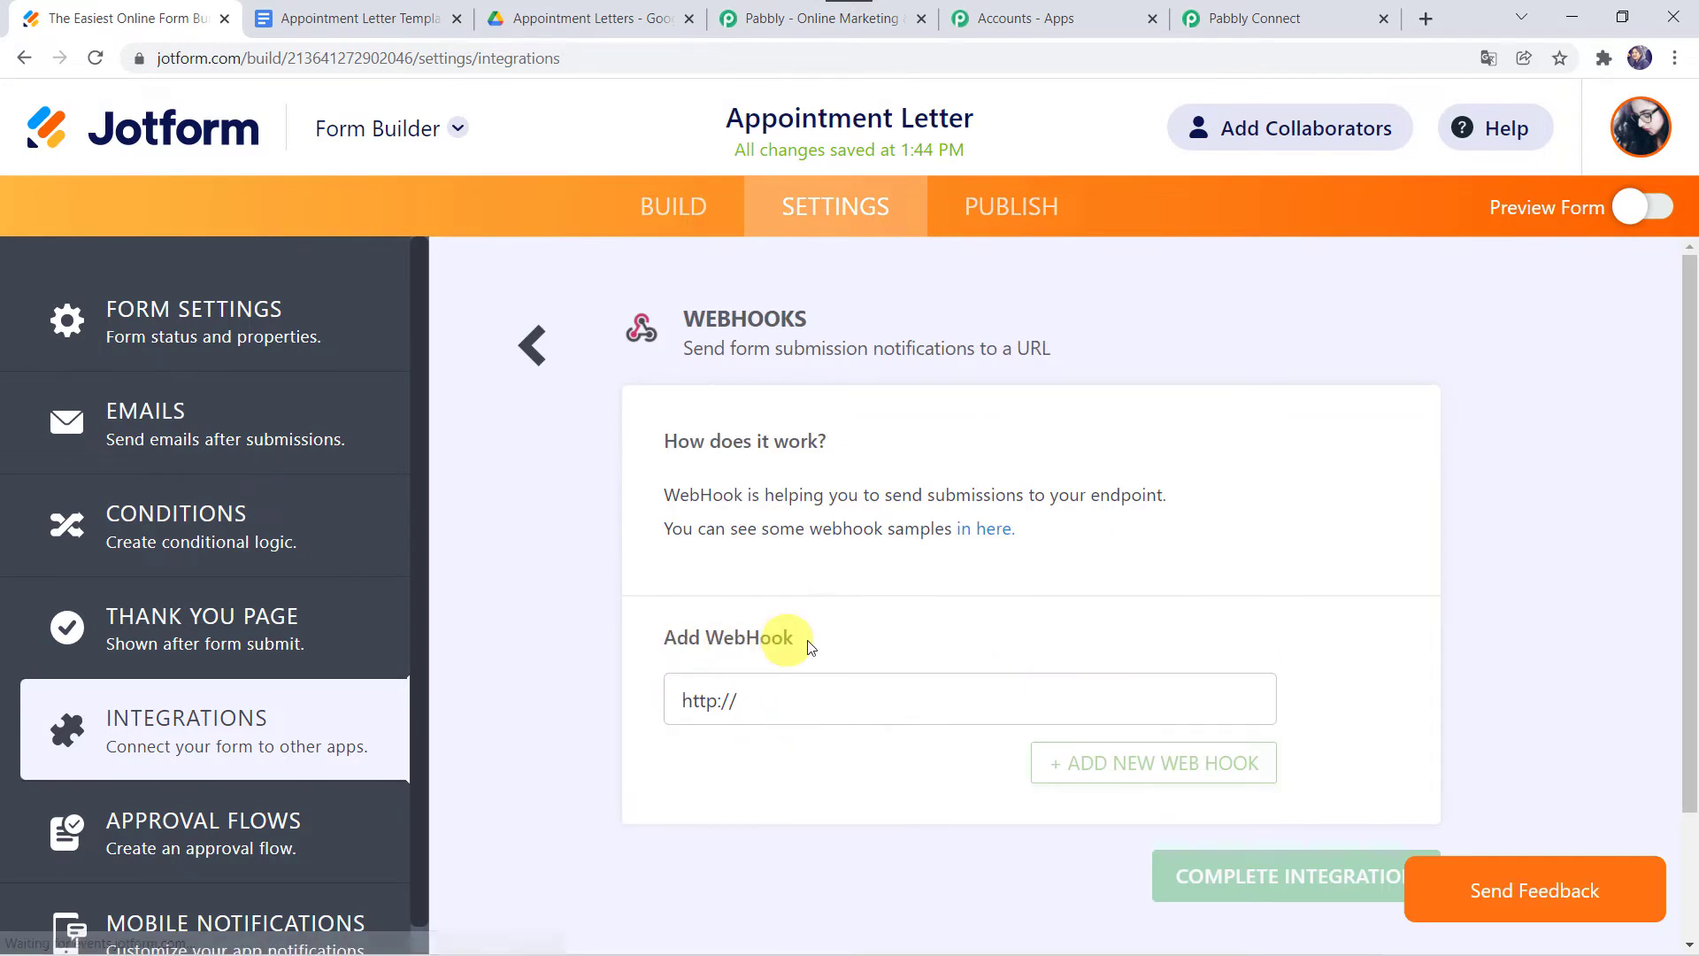
Replace the default webhook address with the webhook URL copied from the Pabbly Connect trigger and complete the integration.
{"action": "left_click", "coordinate": [1248, 18]}
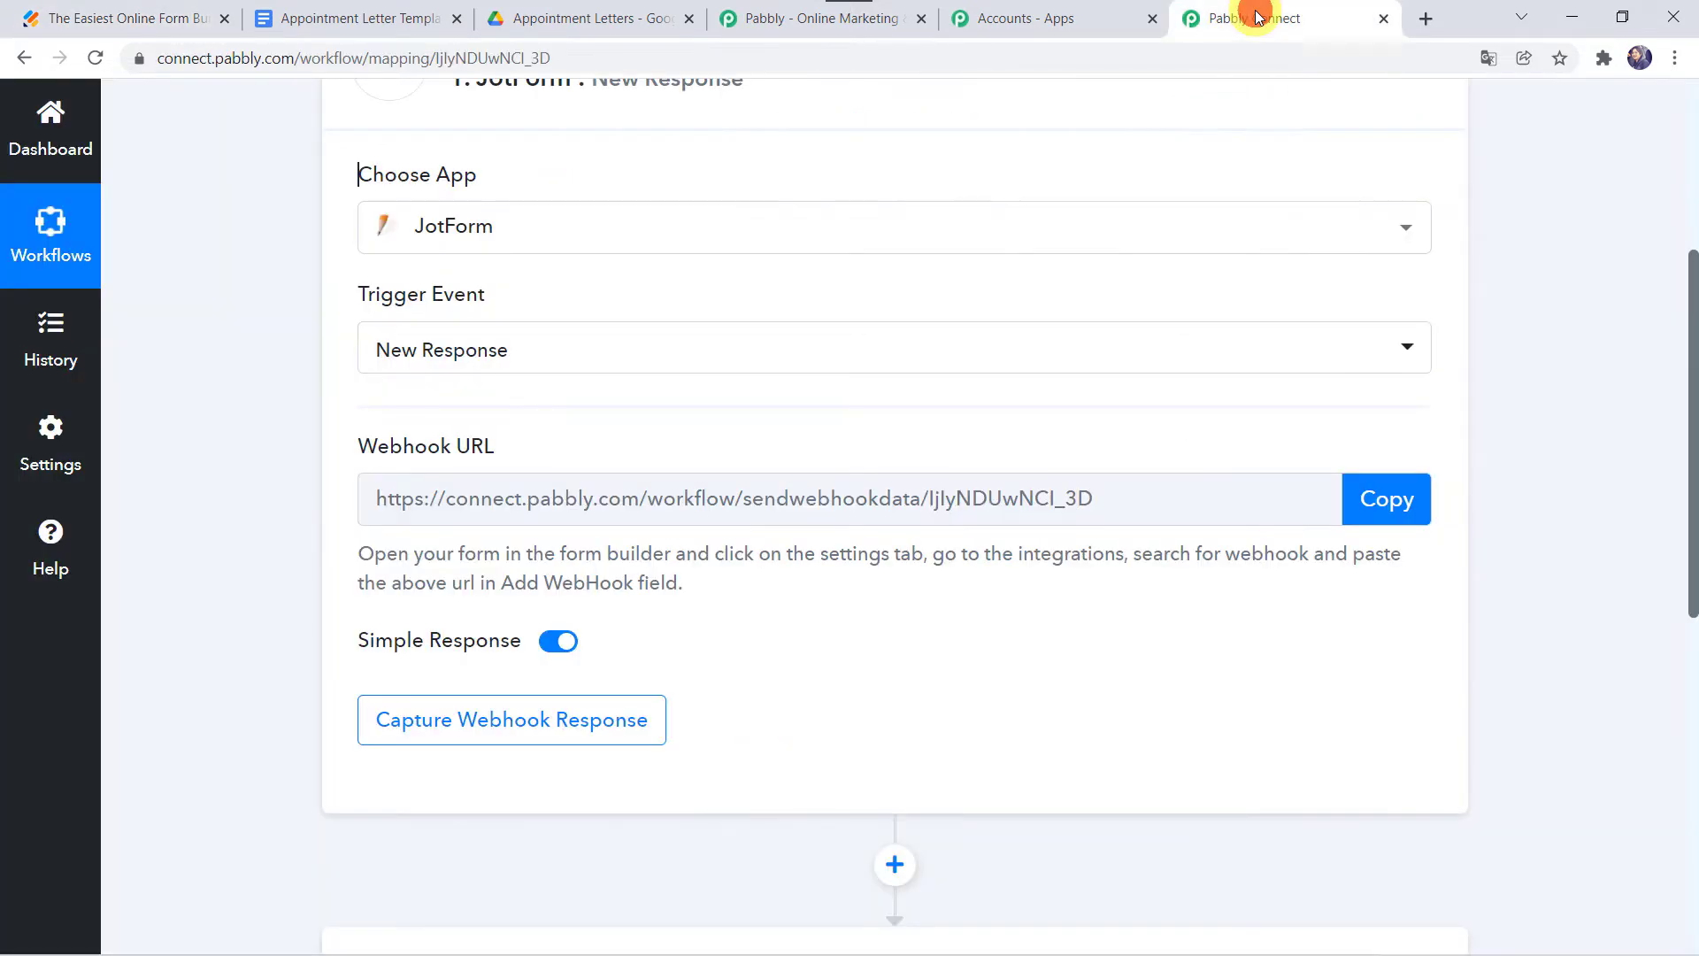
{"action": "left_click", "coordinate": [1370, 503]}
{"action": "left_click", "coordinate": [118, 7]}
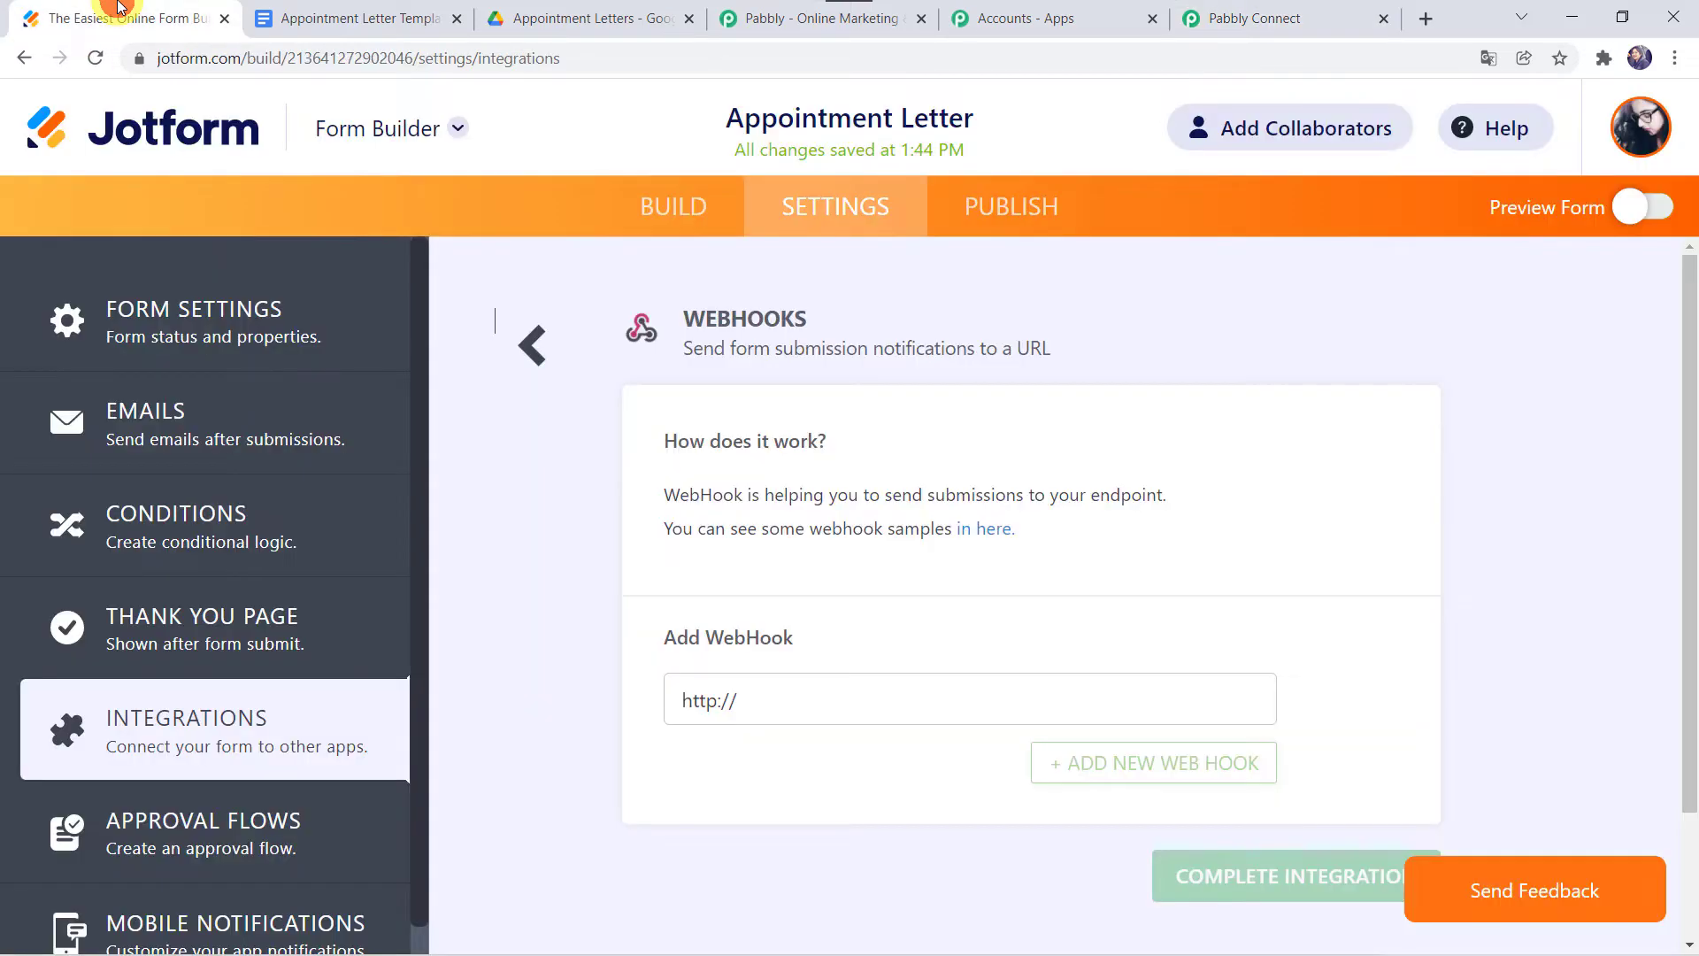
{"action": "left_click", "coordinate": [790, 722]}
{"action": "key", "text": "ctrl+a"}
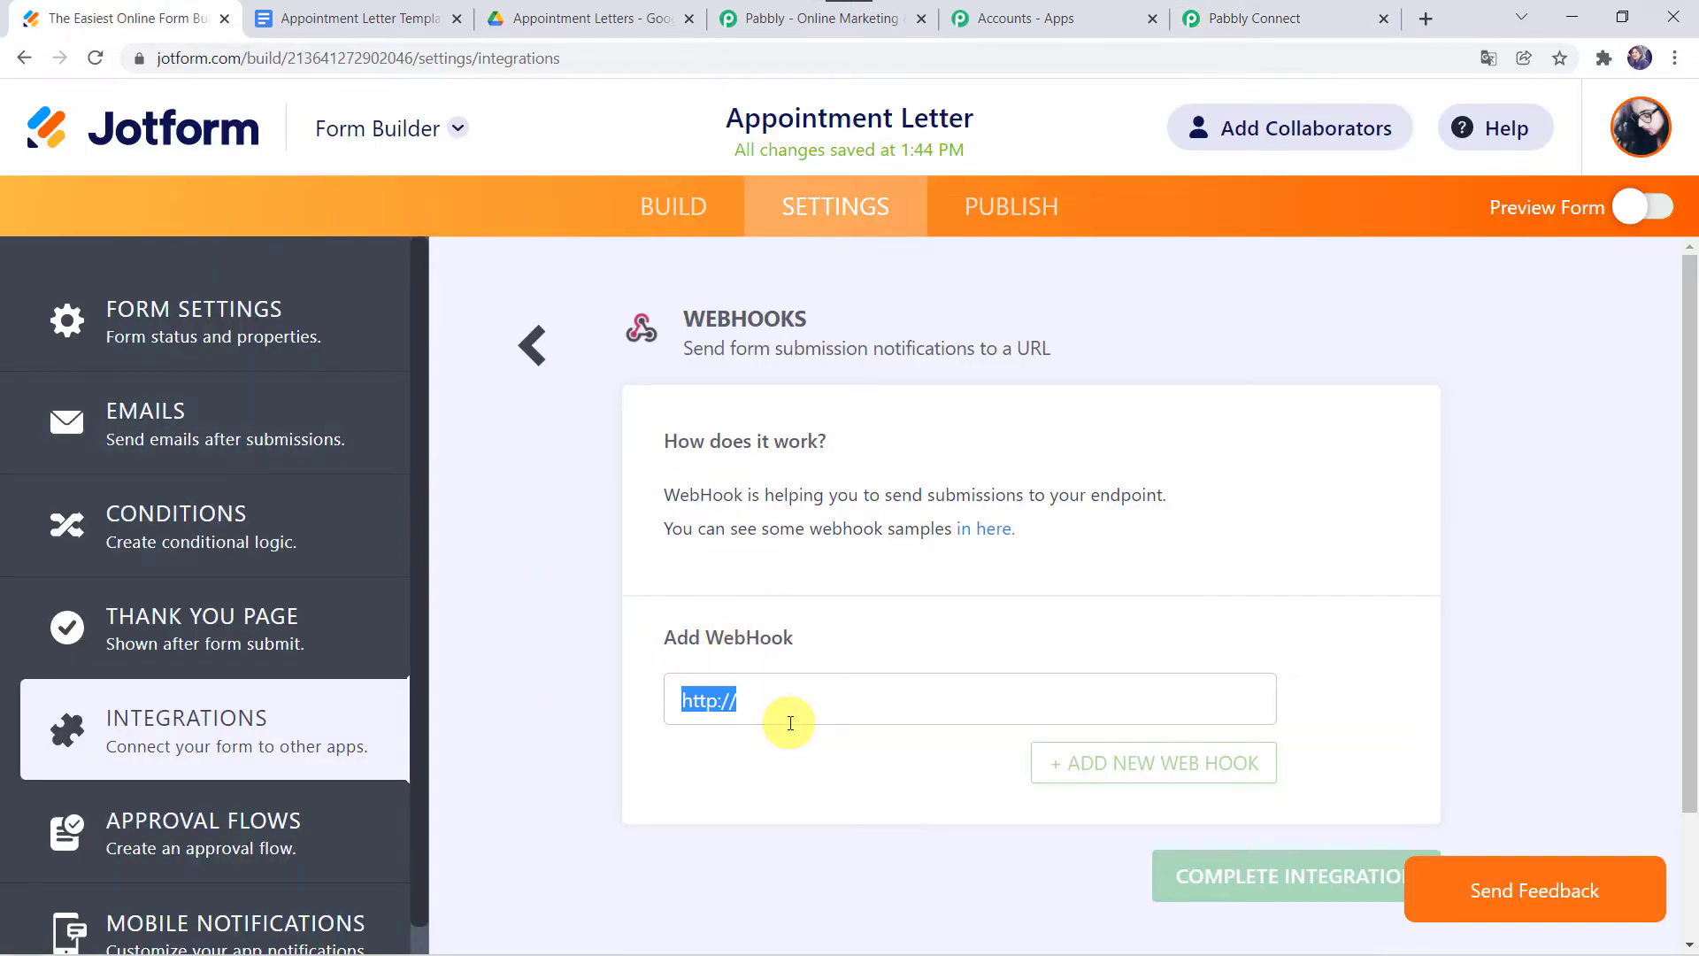
{"action": "key", "text": "BackSpace"}
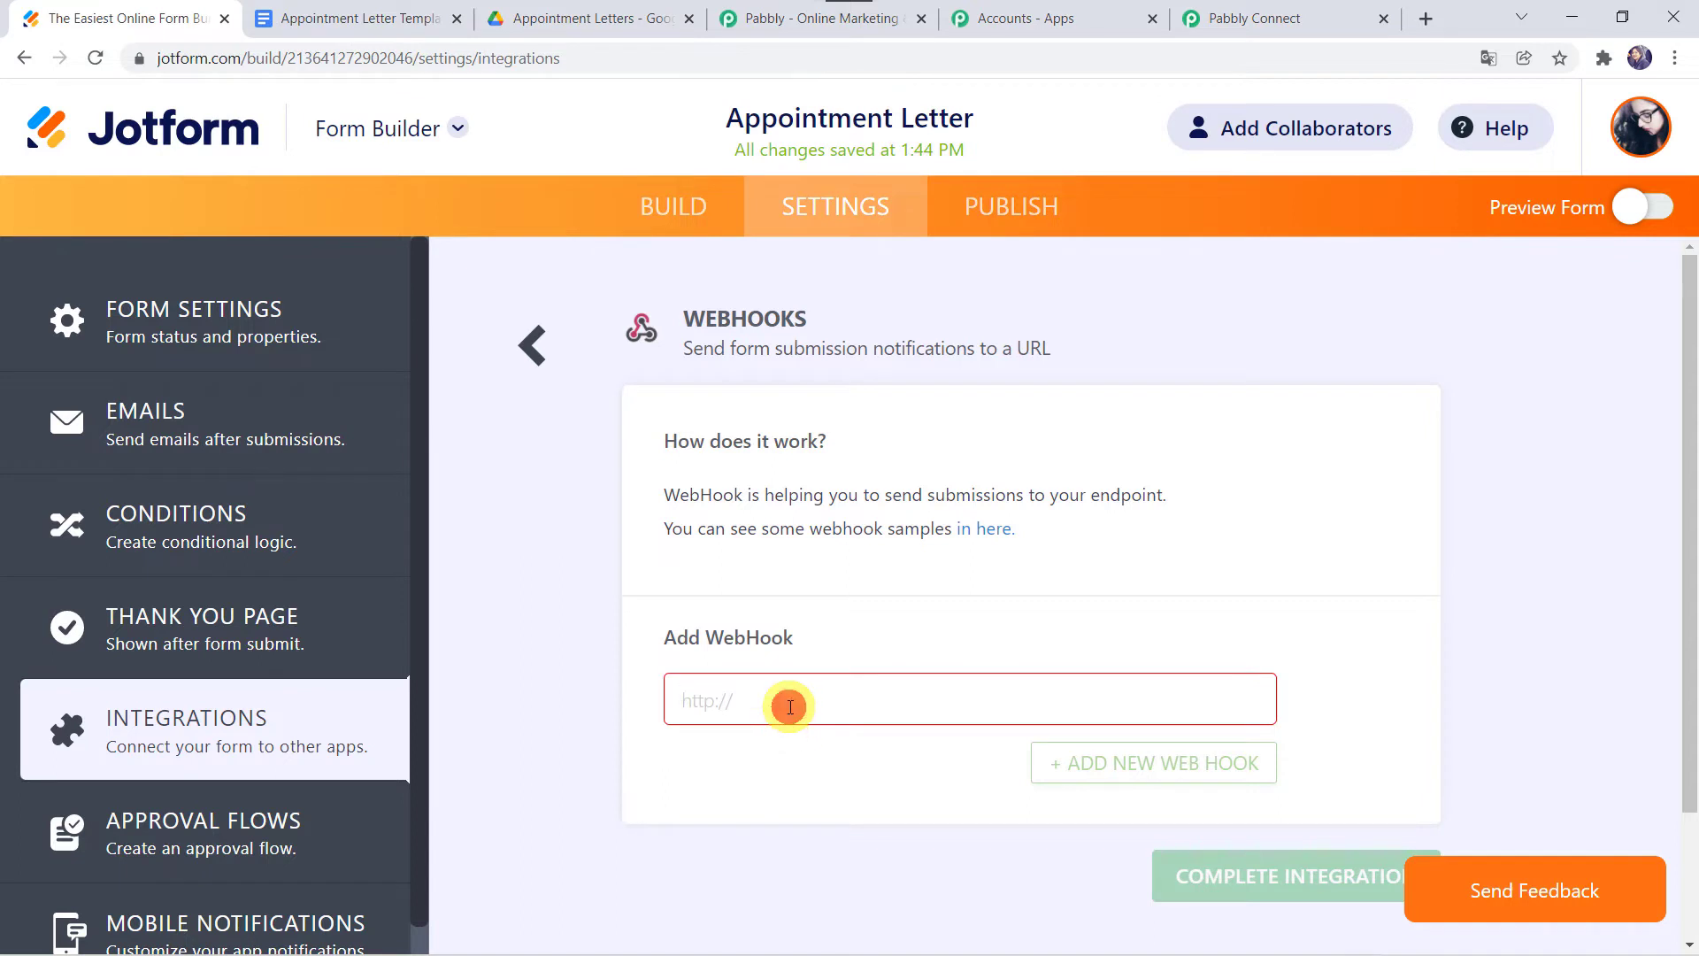
{"action": "right_click", "coordinate": [789, 707]}
{"action": "left_click", "coordinate": [920, 524]}
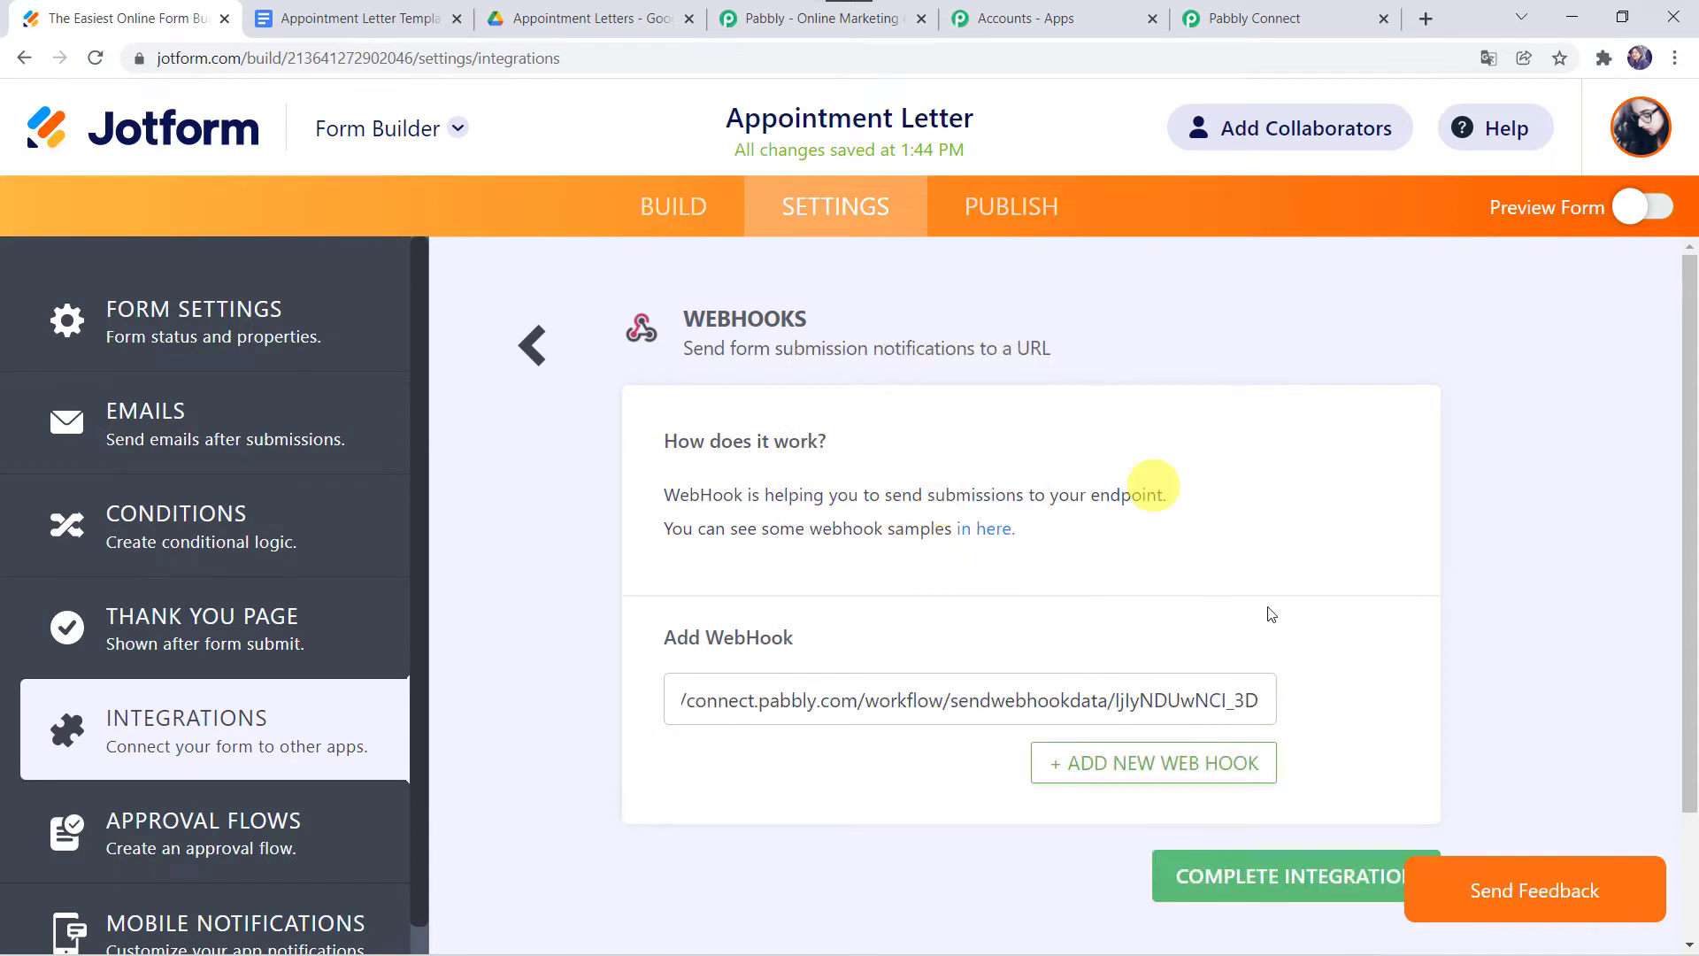
{"action": "left_click", "coordinate": [1217, 879]}
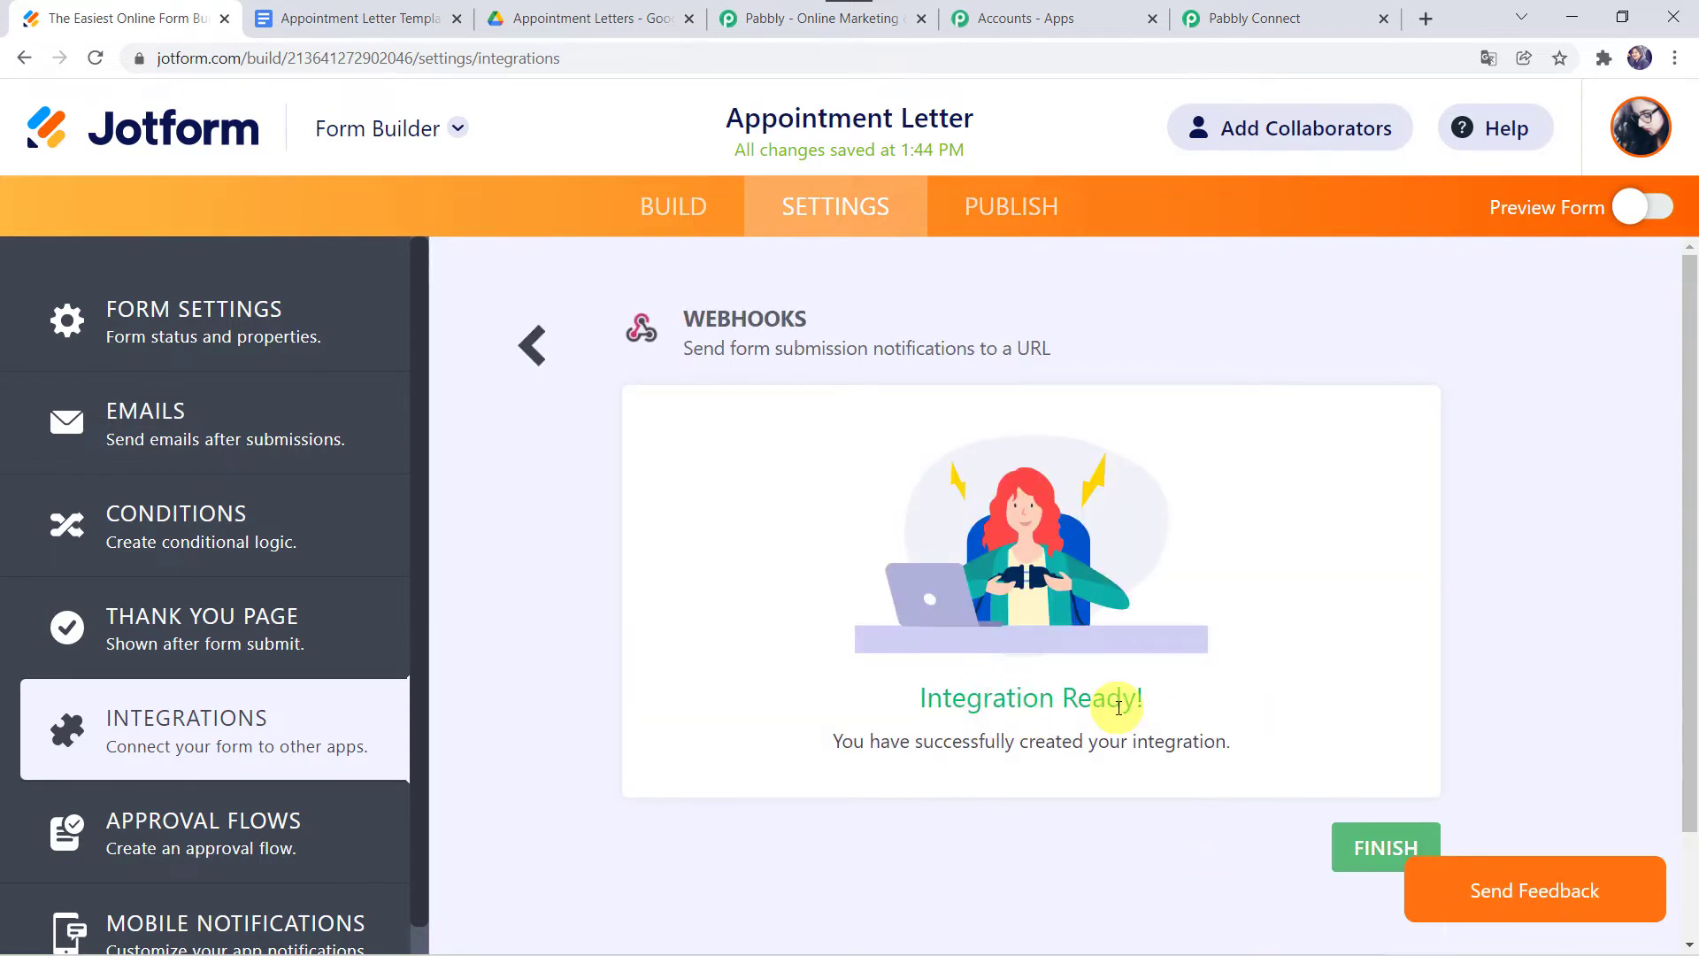
{"action": "left_click", "coordinate": [1380, 846]}
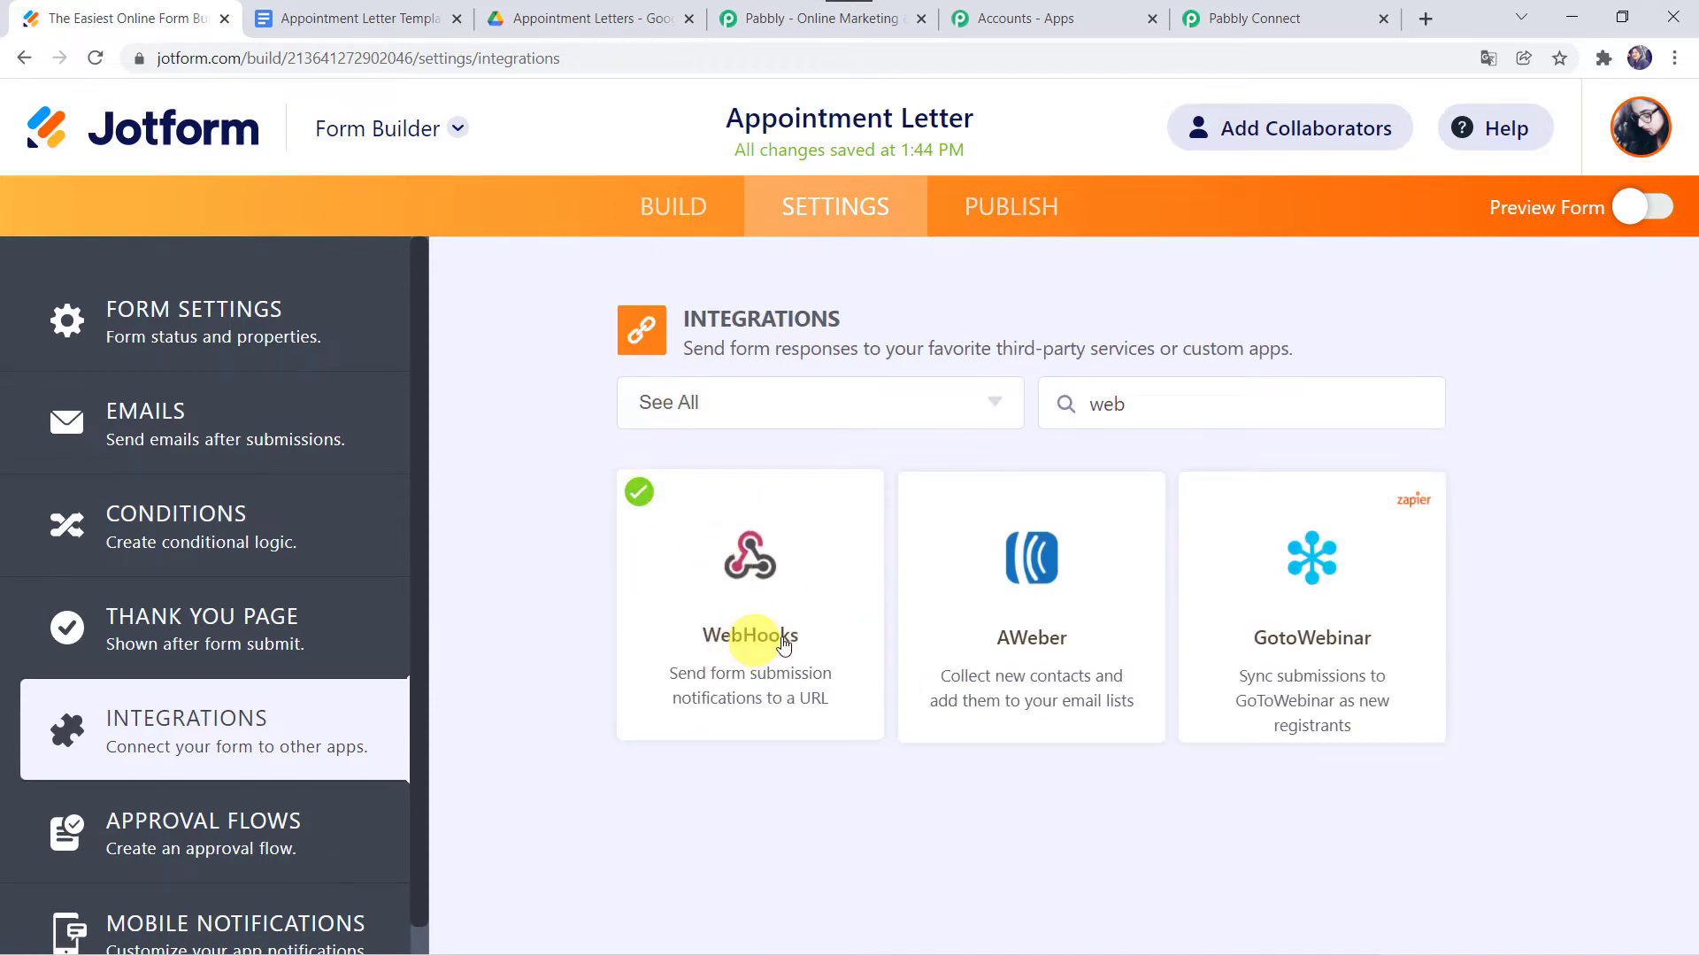
Start capturing the webhook response in Pabbly Connect and open the published Appointment Letter form in a new tab.
{"action": "left_click", "coordinate": [1283, 15]}
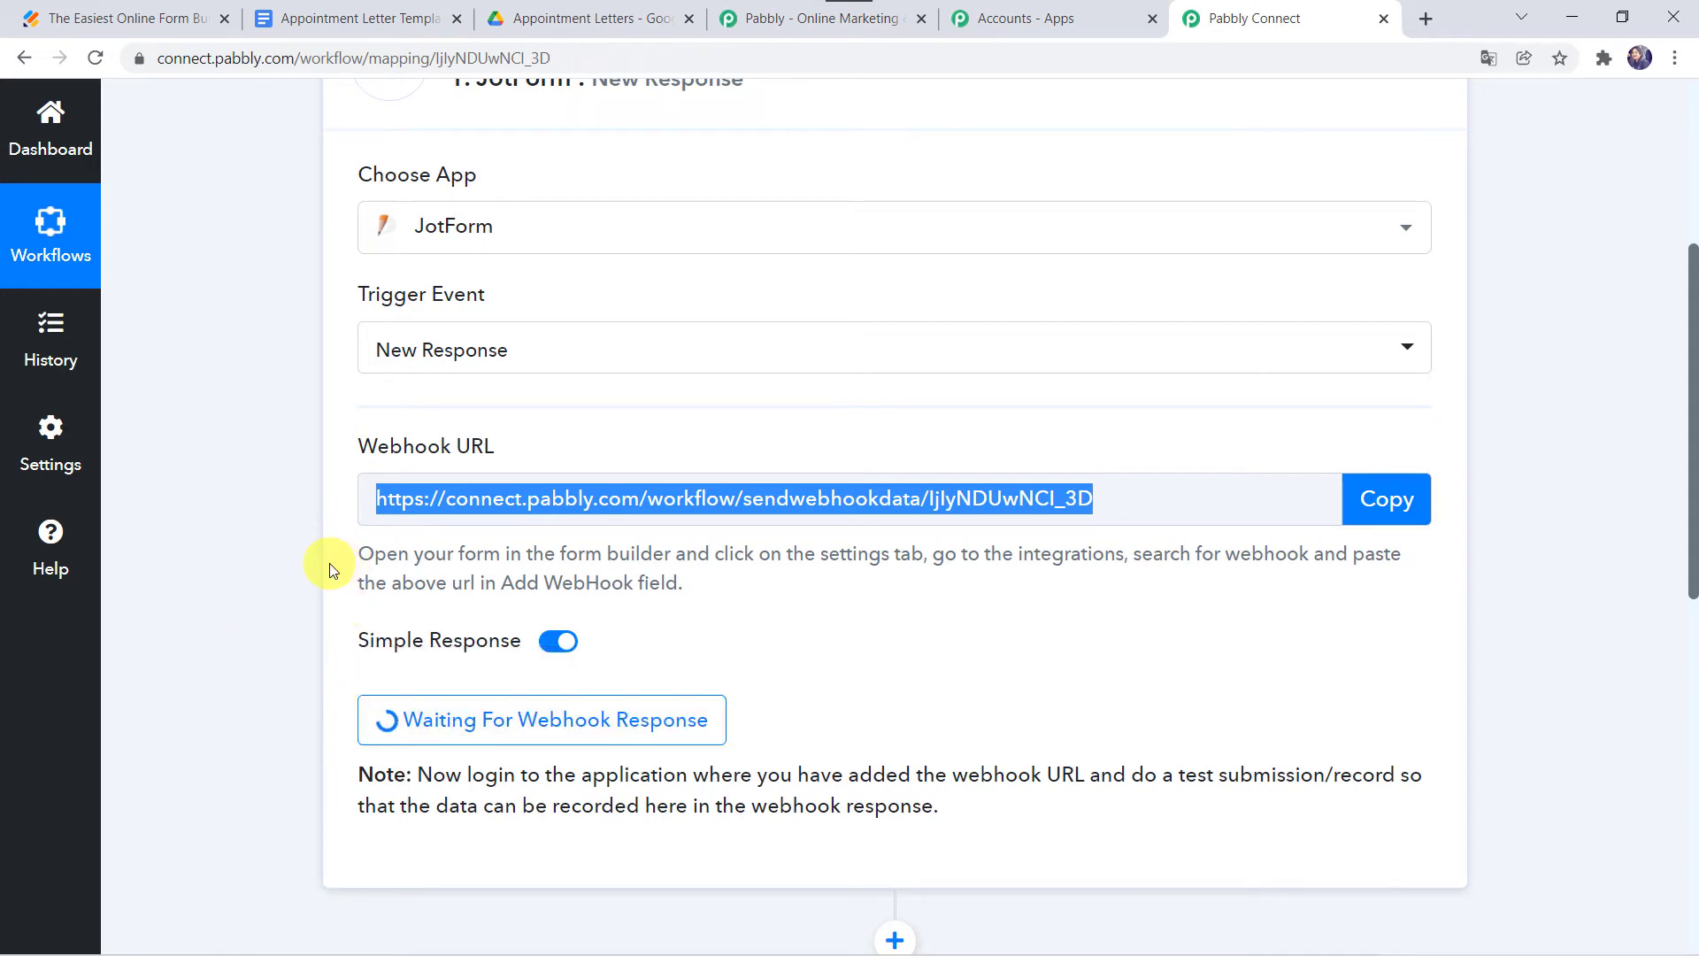
{"action": "left_click", "coordinate": [154, 19]}
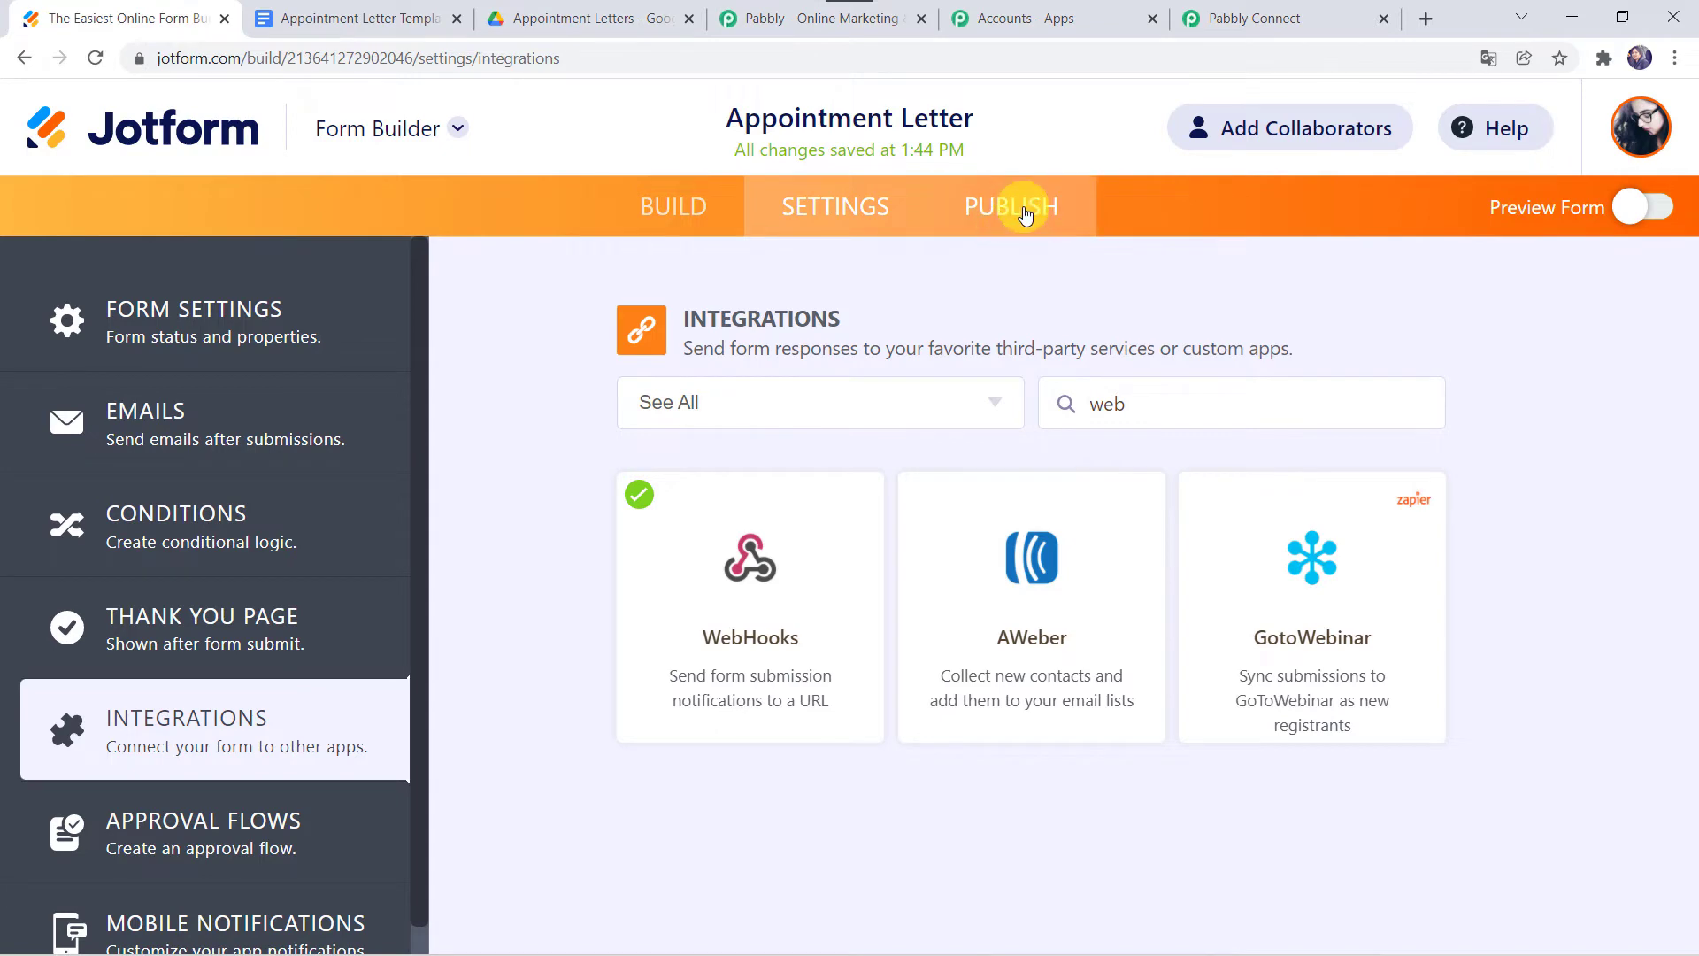
{"action": "left_click", "coordinate": [1020, 214]}
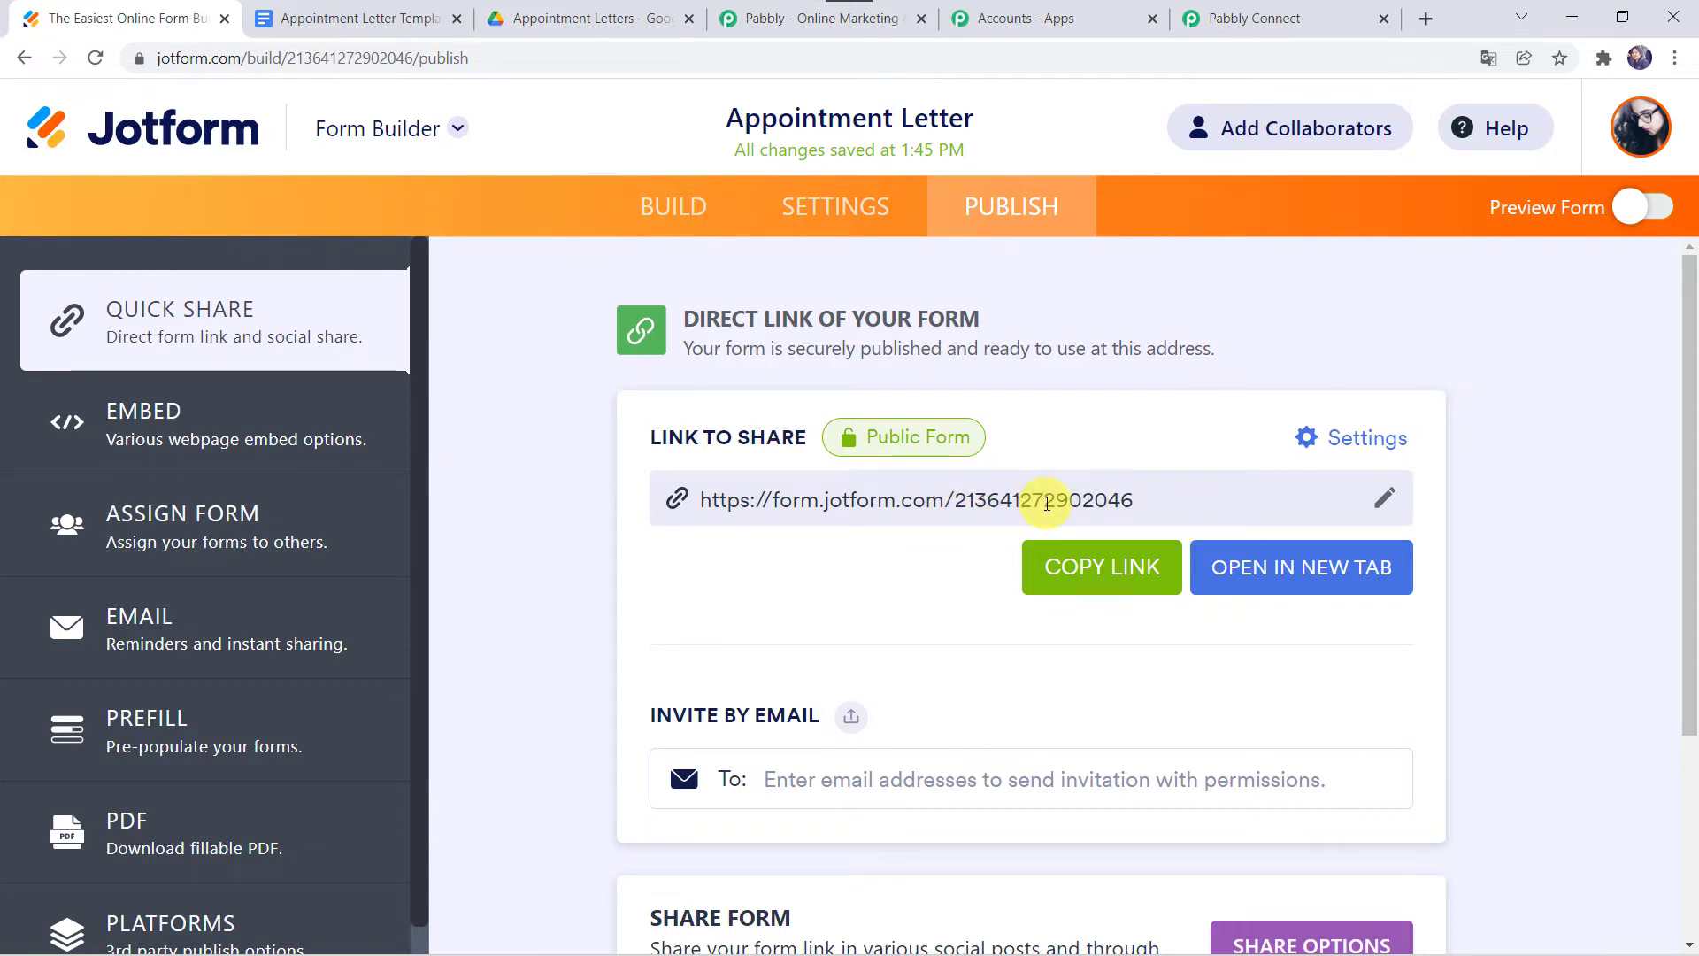
{"action": "left_click", "coordinate": [1311, 561]}
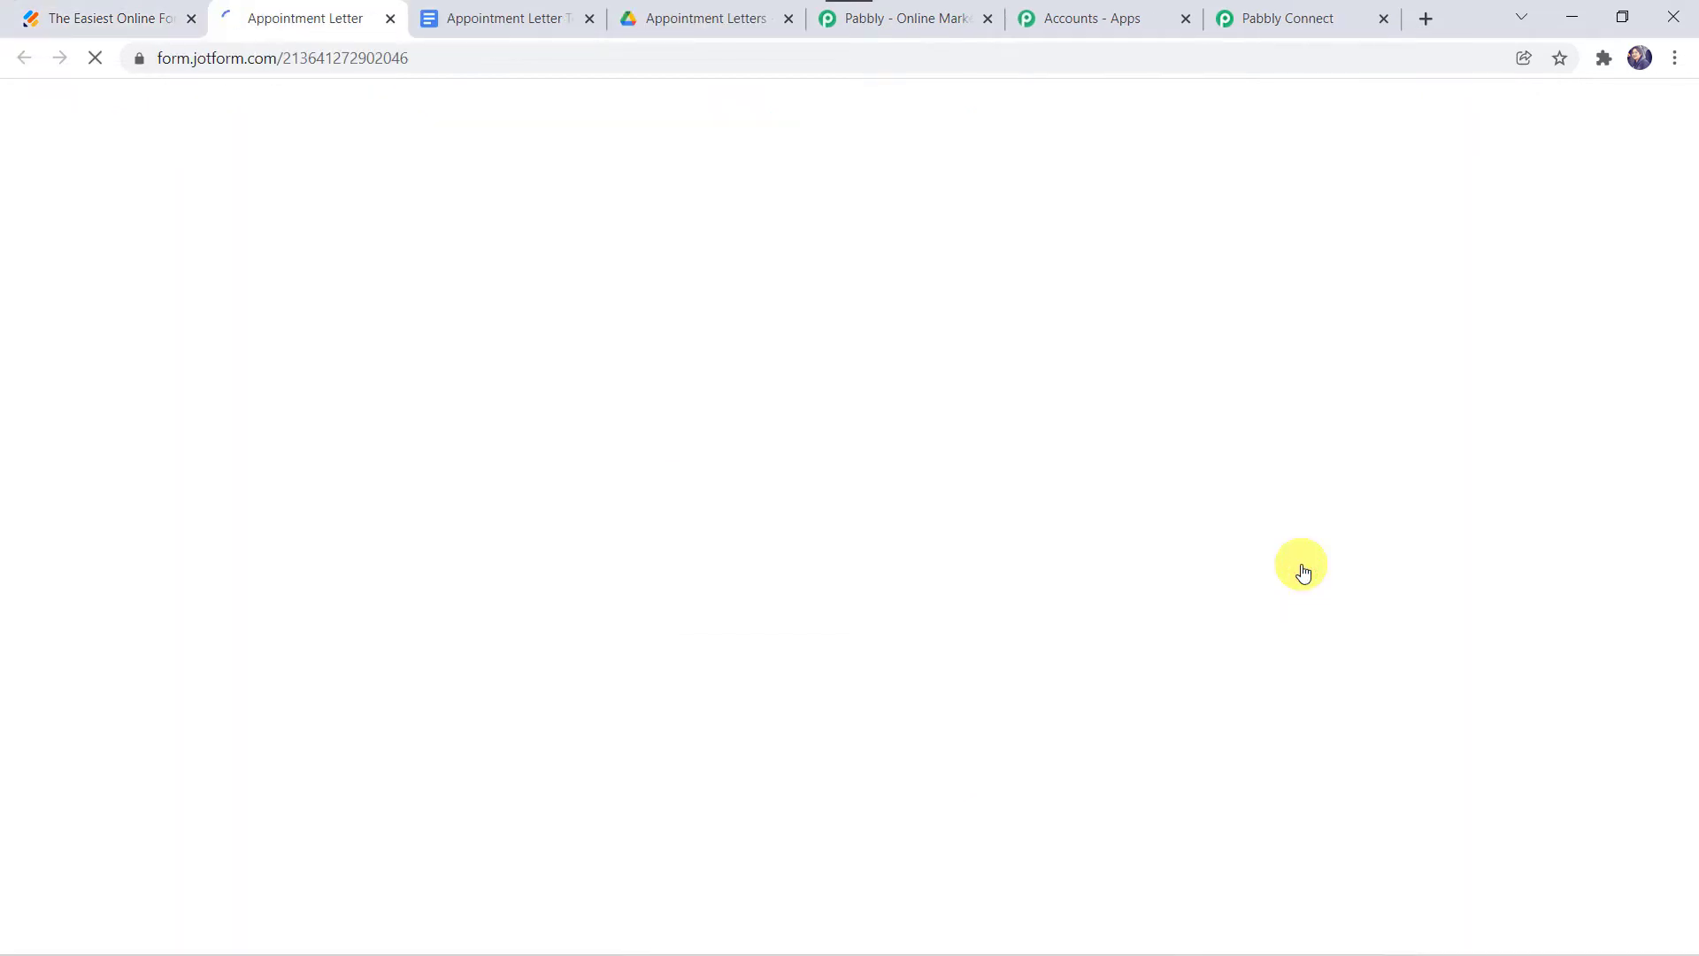
Submit a test response with the candidate's first and last name, the post Java Developer and reporting date January 10, 2022.
{"action": "scroll", "coordinate": [490, 354], "scroll_direction": "down", "scroll_amount": 2}
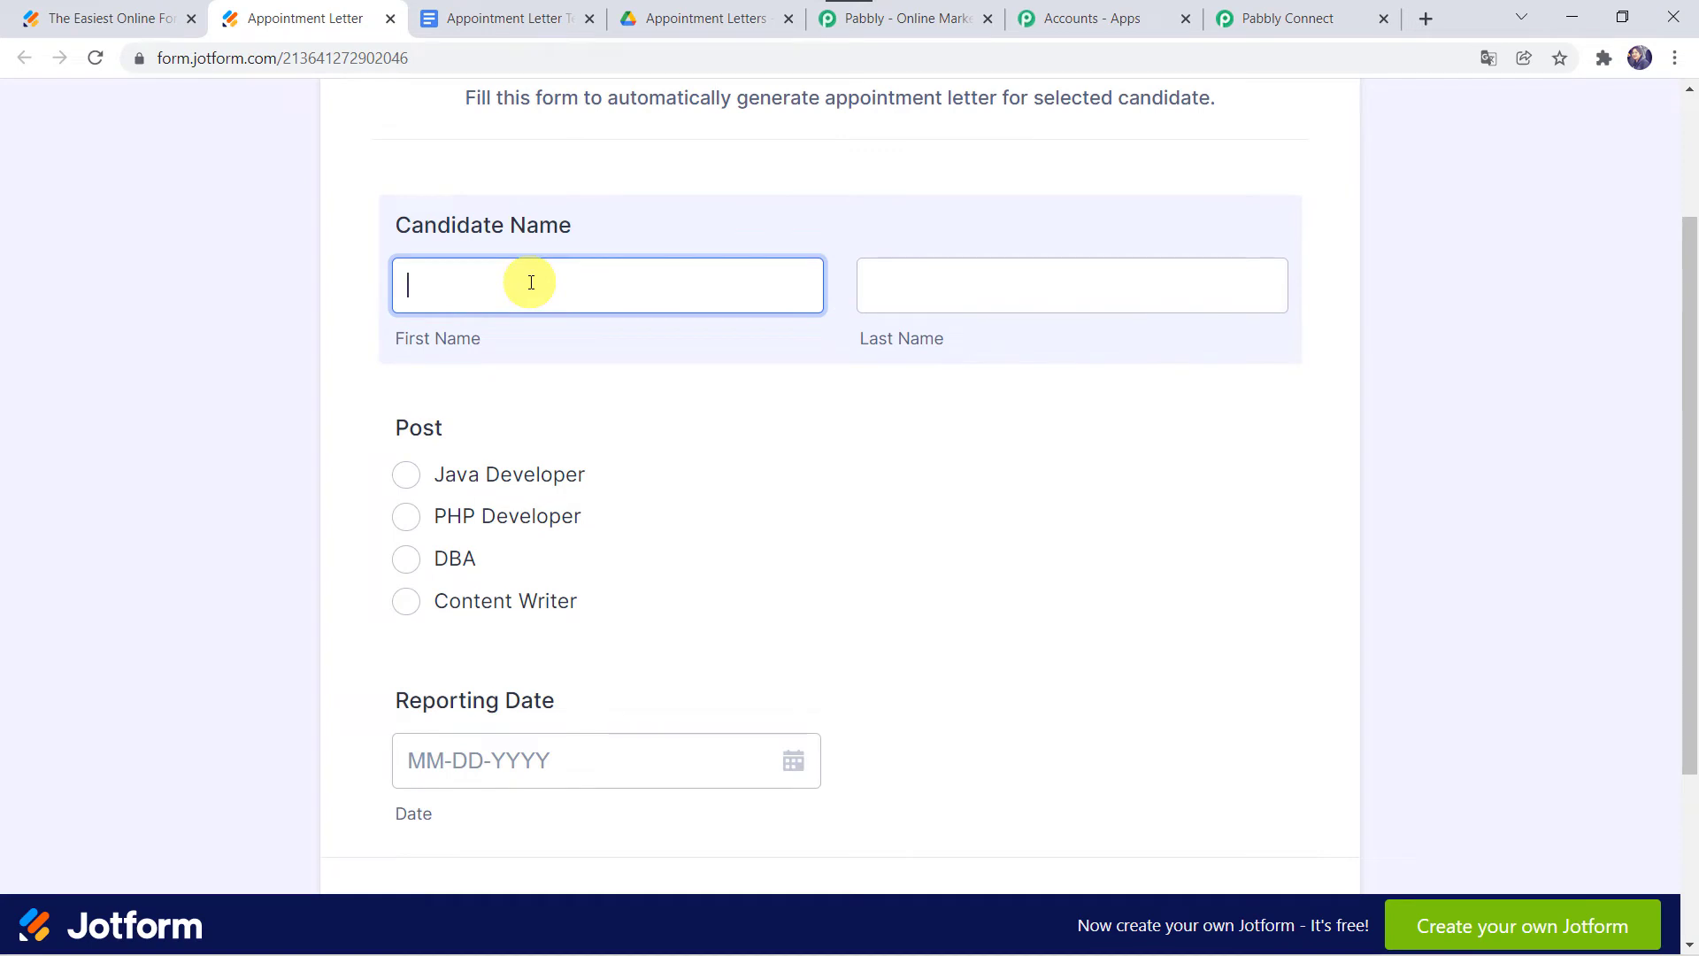
{"action": "type", "text": "Shikha"}
{"action": "key", "text": "Tab"}
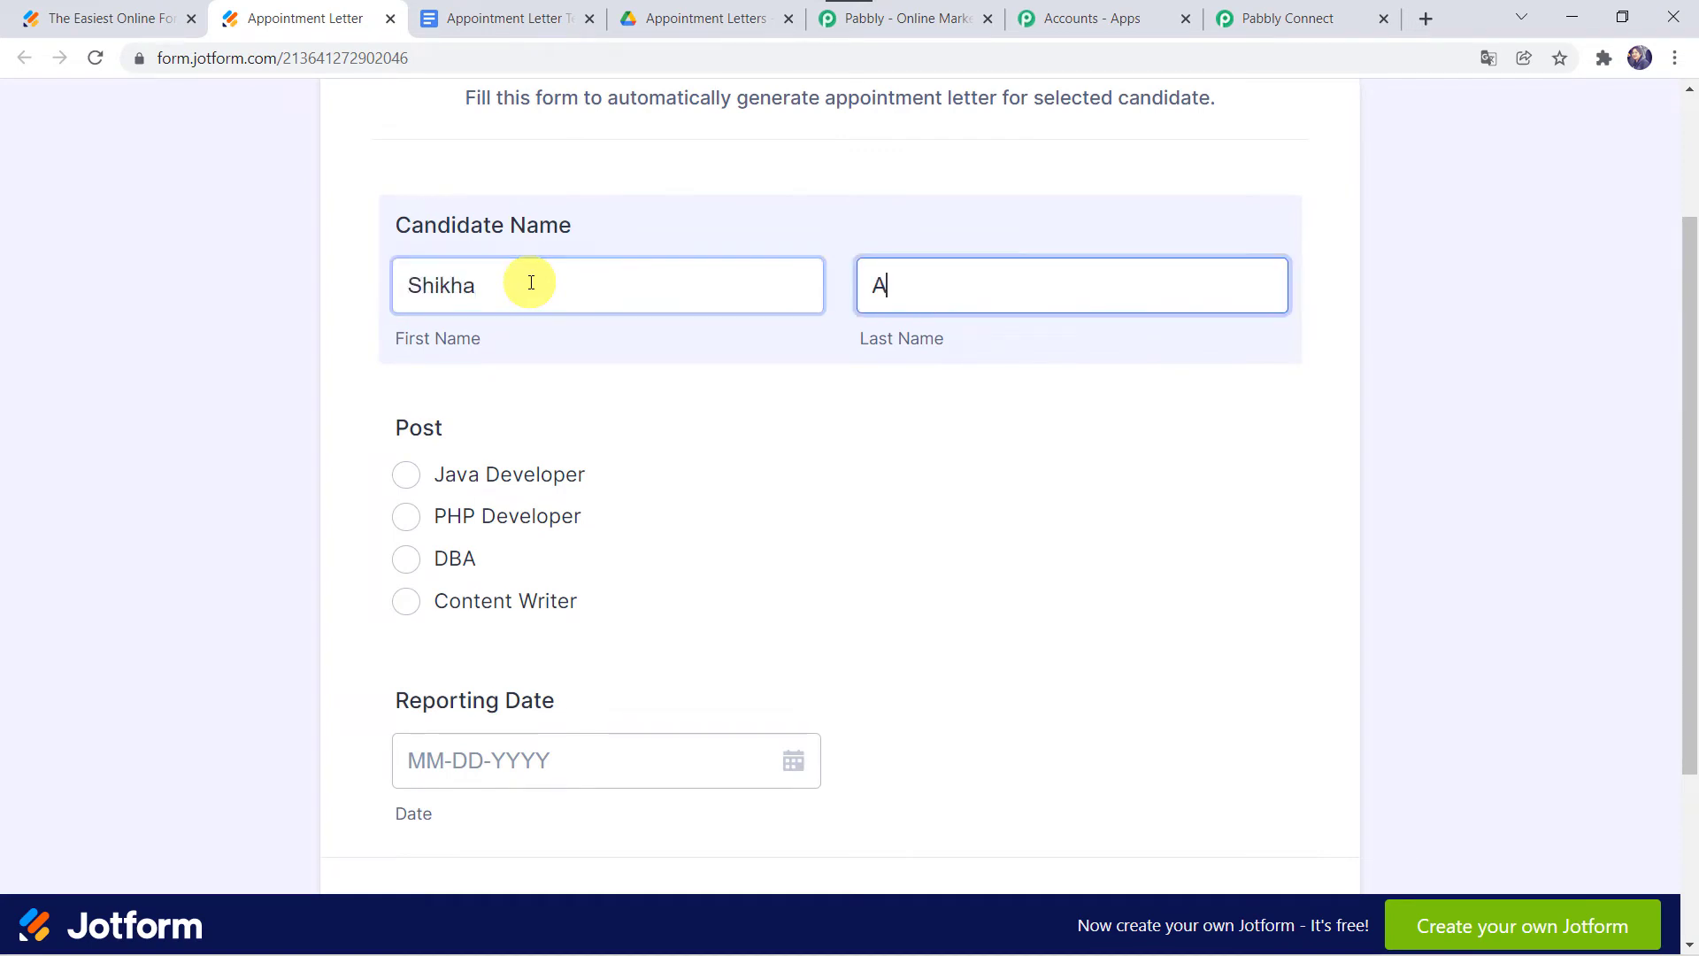
{"action": "key", "text": "Tab"}
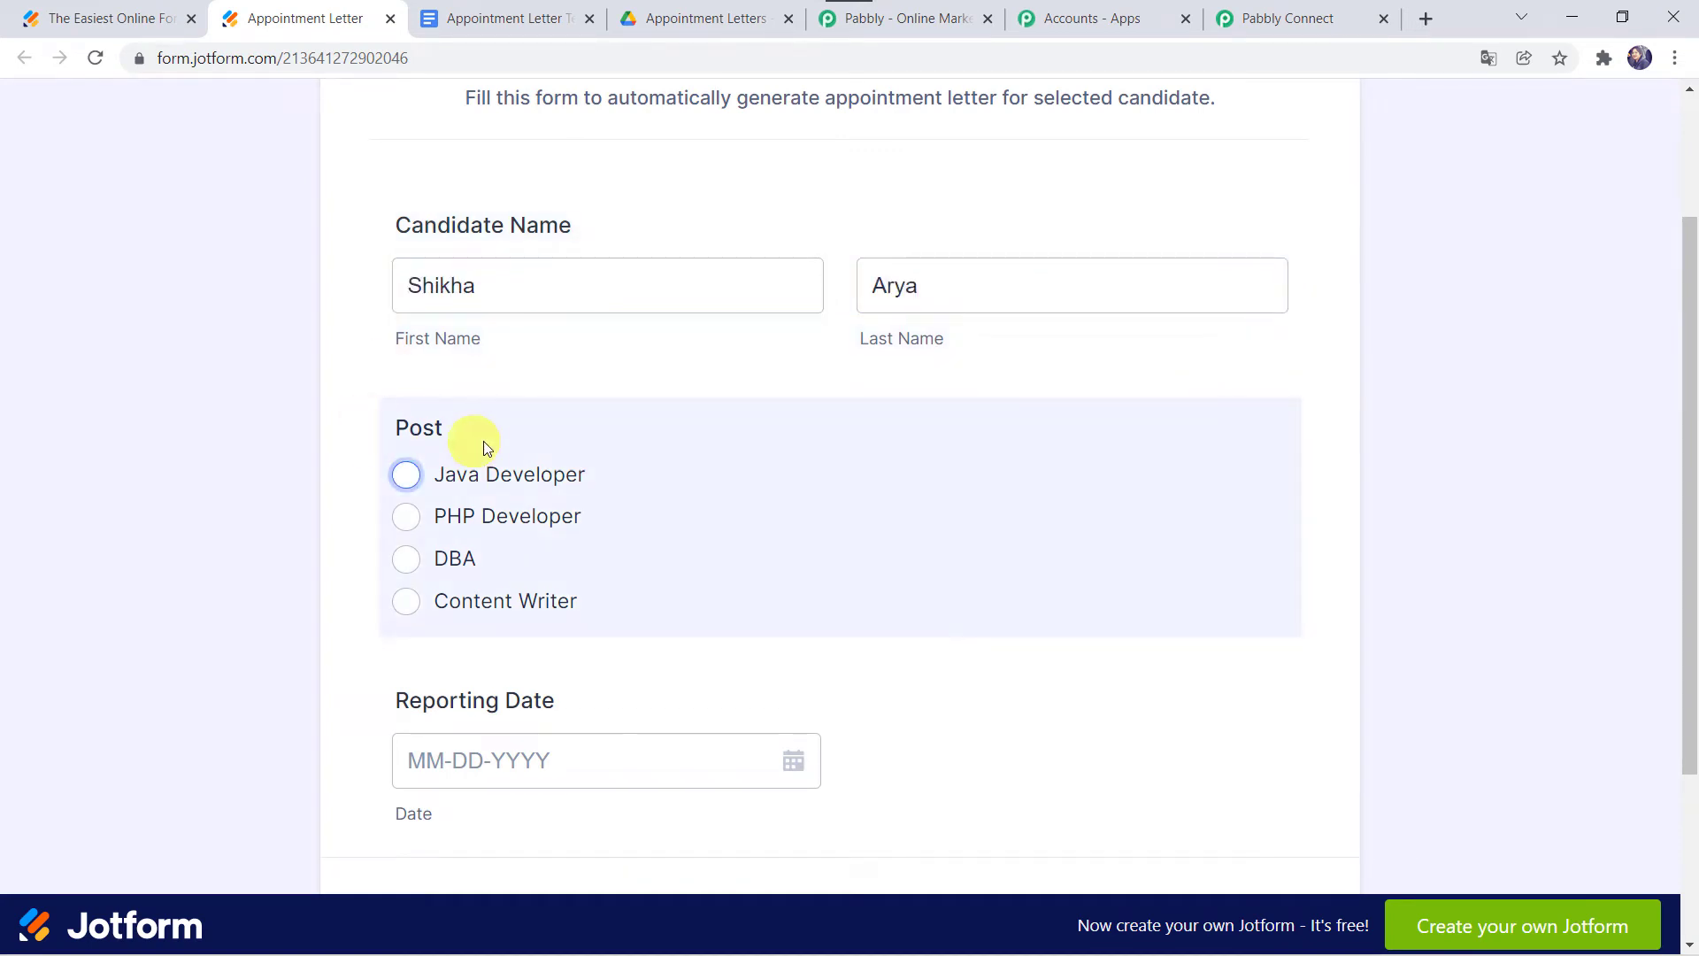
{"action": "left_click", "coordinate": [457, 479]}
{"action": "scroll", "coordinate": [266, 611], "scroll_direction": "down", "scroll_amount": 2}
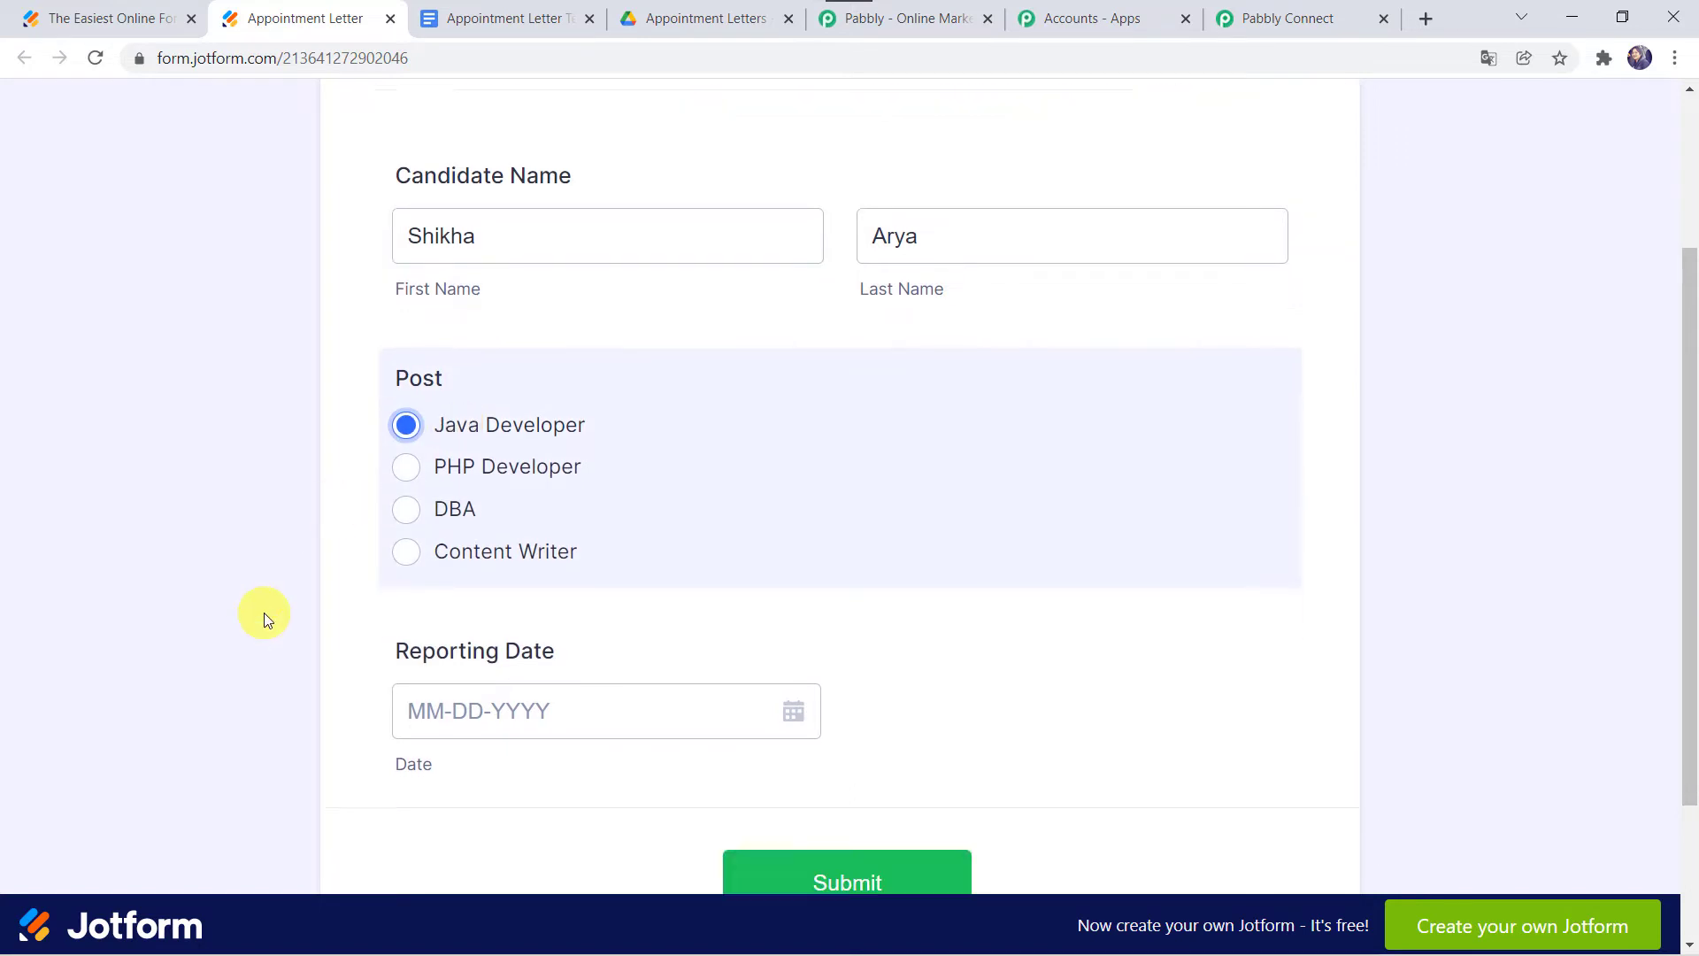
{"action": "left_click", "coordinate": [795, 624]}
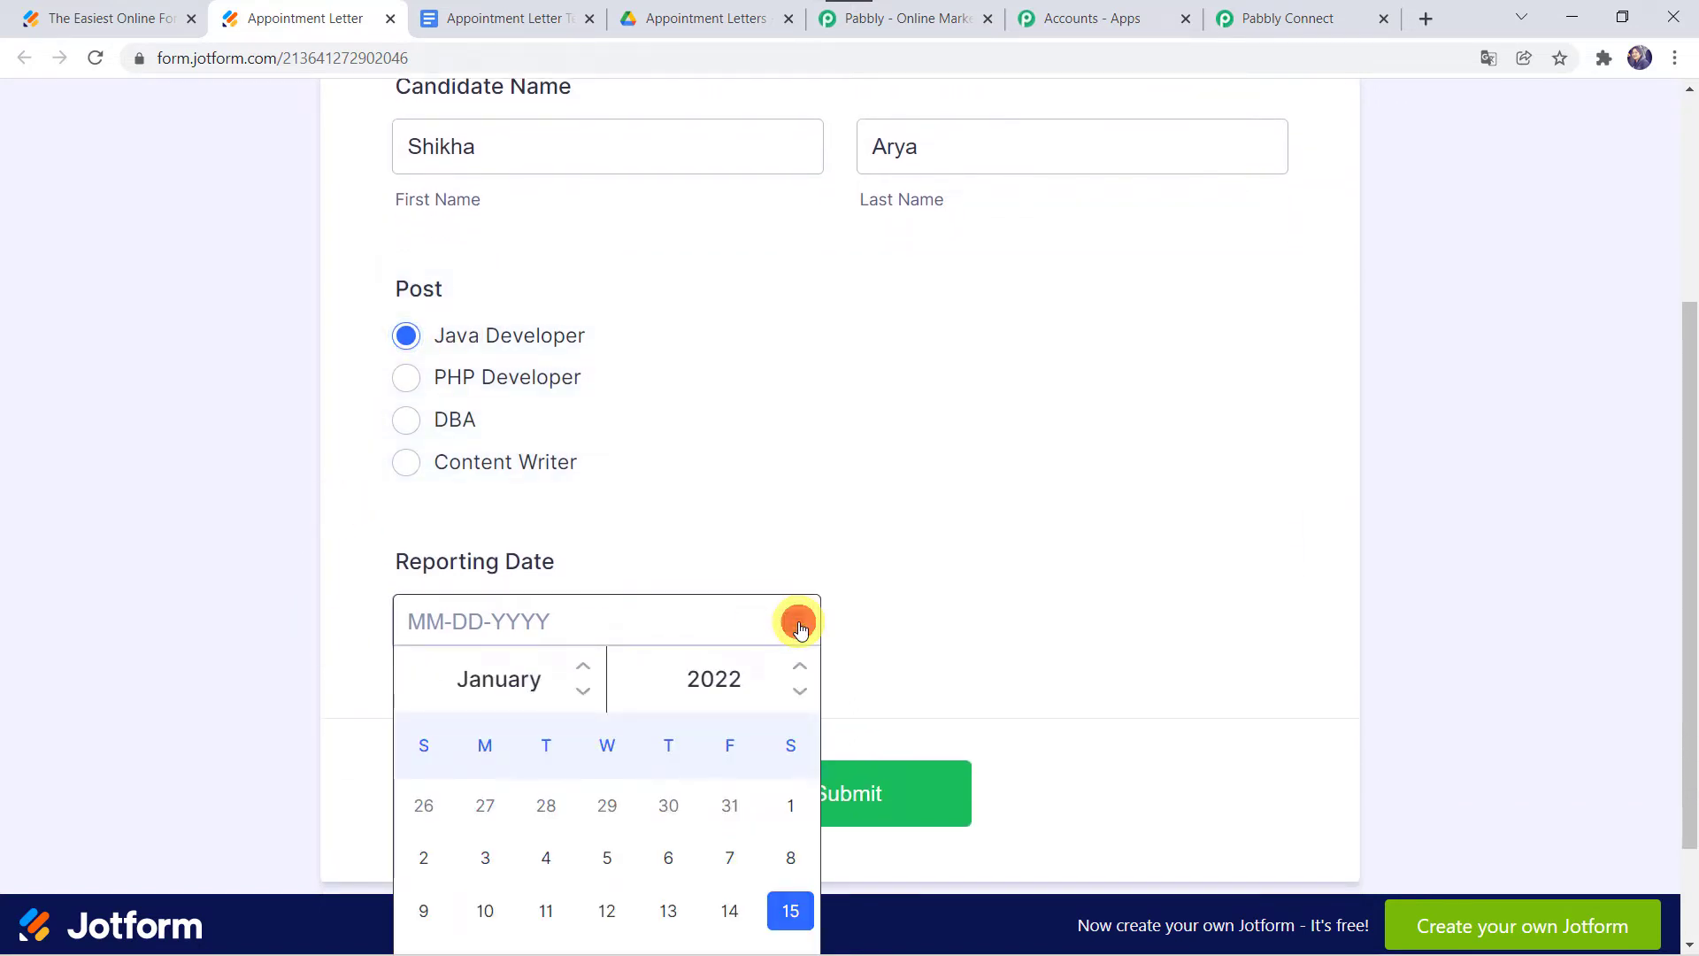
{"action": "left_click", "coordinate": [479, 912]}
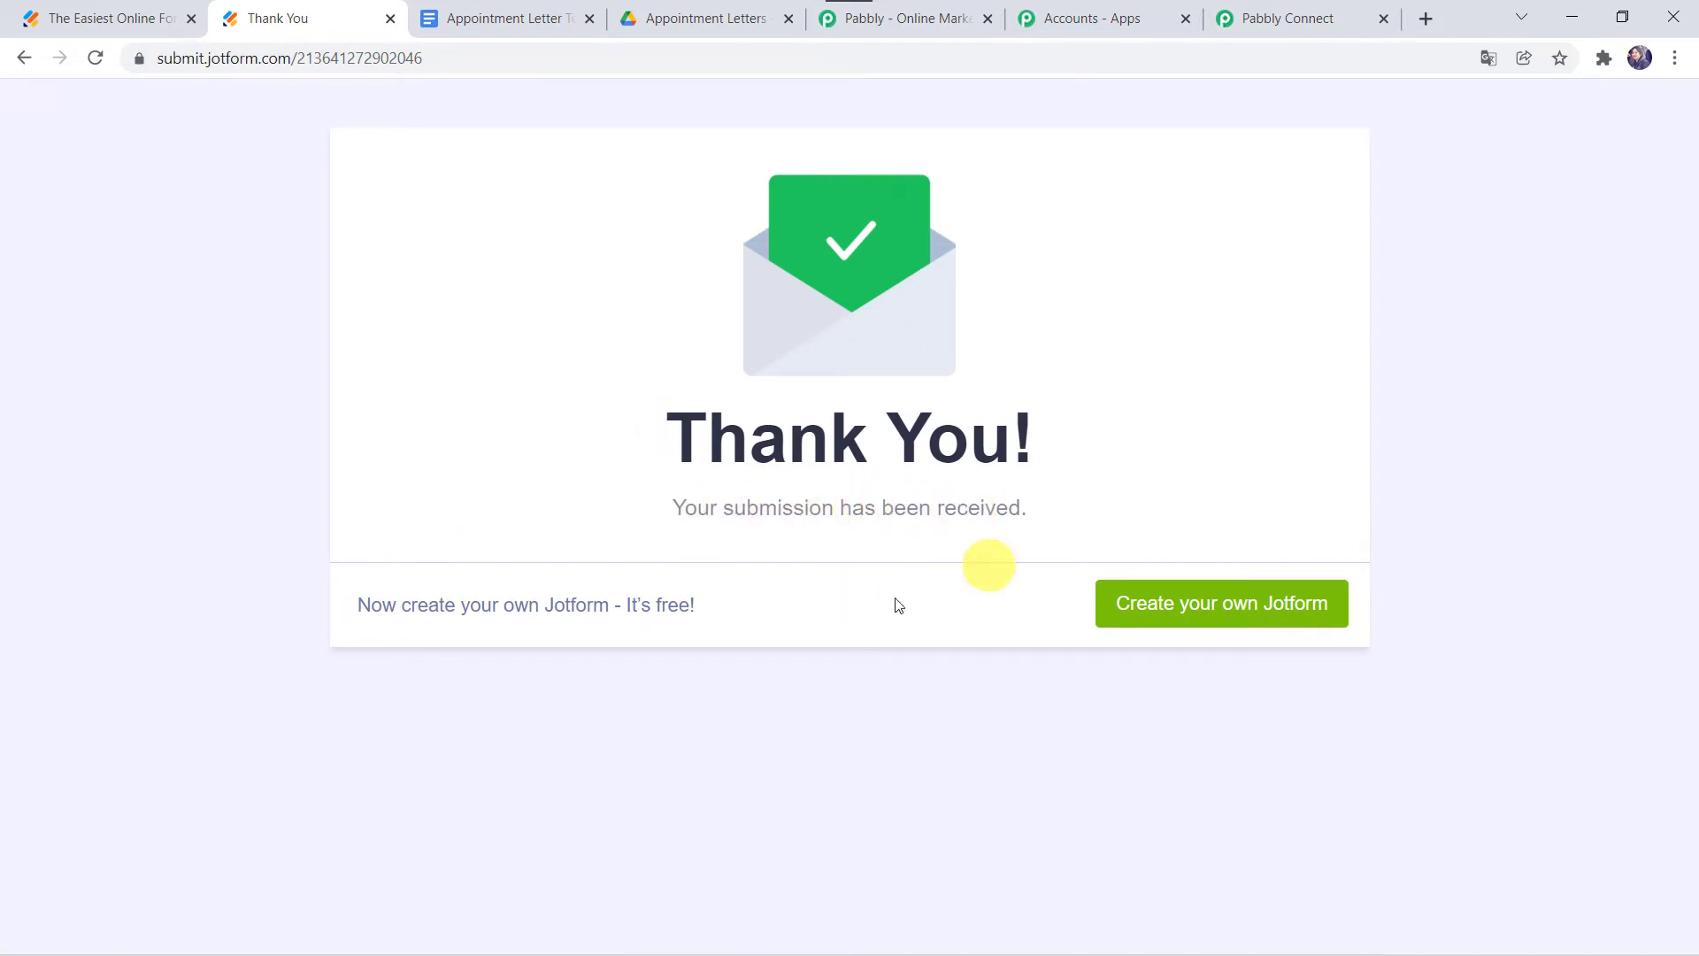
Switch to Pabbly Connect and review the captured Jotform response, checking the candidate name, post and reporting date fields.
{"action": "left_click", "coordinate": [1291, 12]}
{"action": "scroll", "coordinate": [260, 449], "scroll_direction": "down", "scroll_amount": 6}
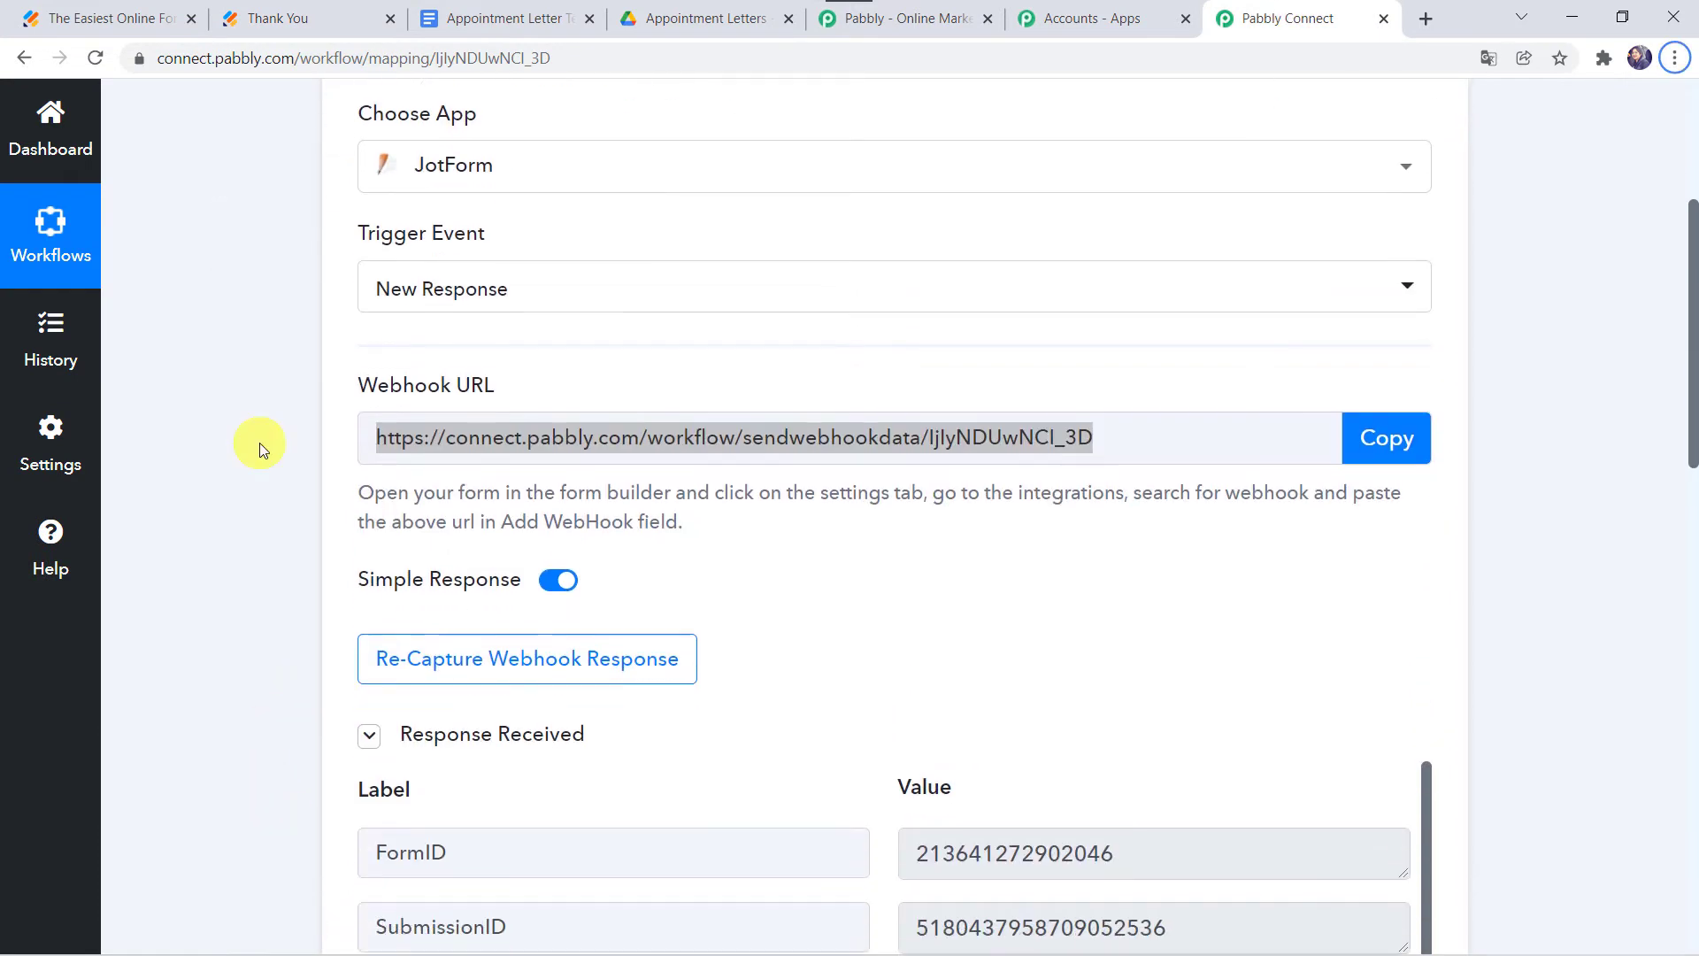
{"action": "scroll", "coordinate": [259, 449], "scroll_direction": "down", "scroll_amount": 1}
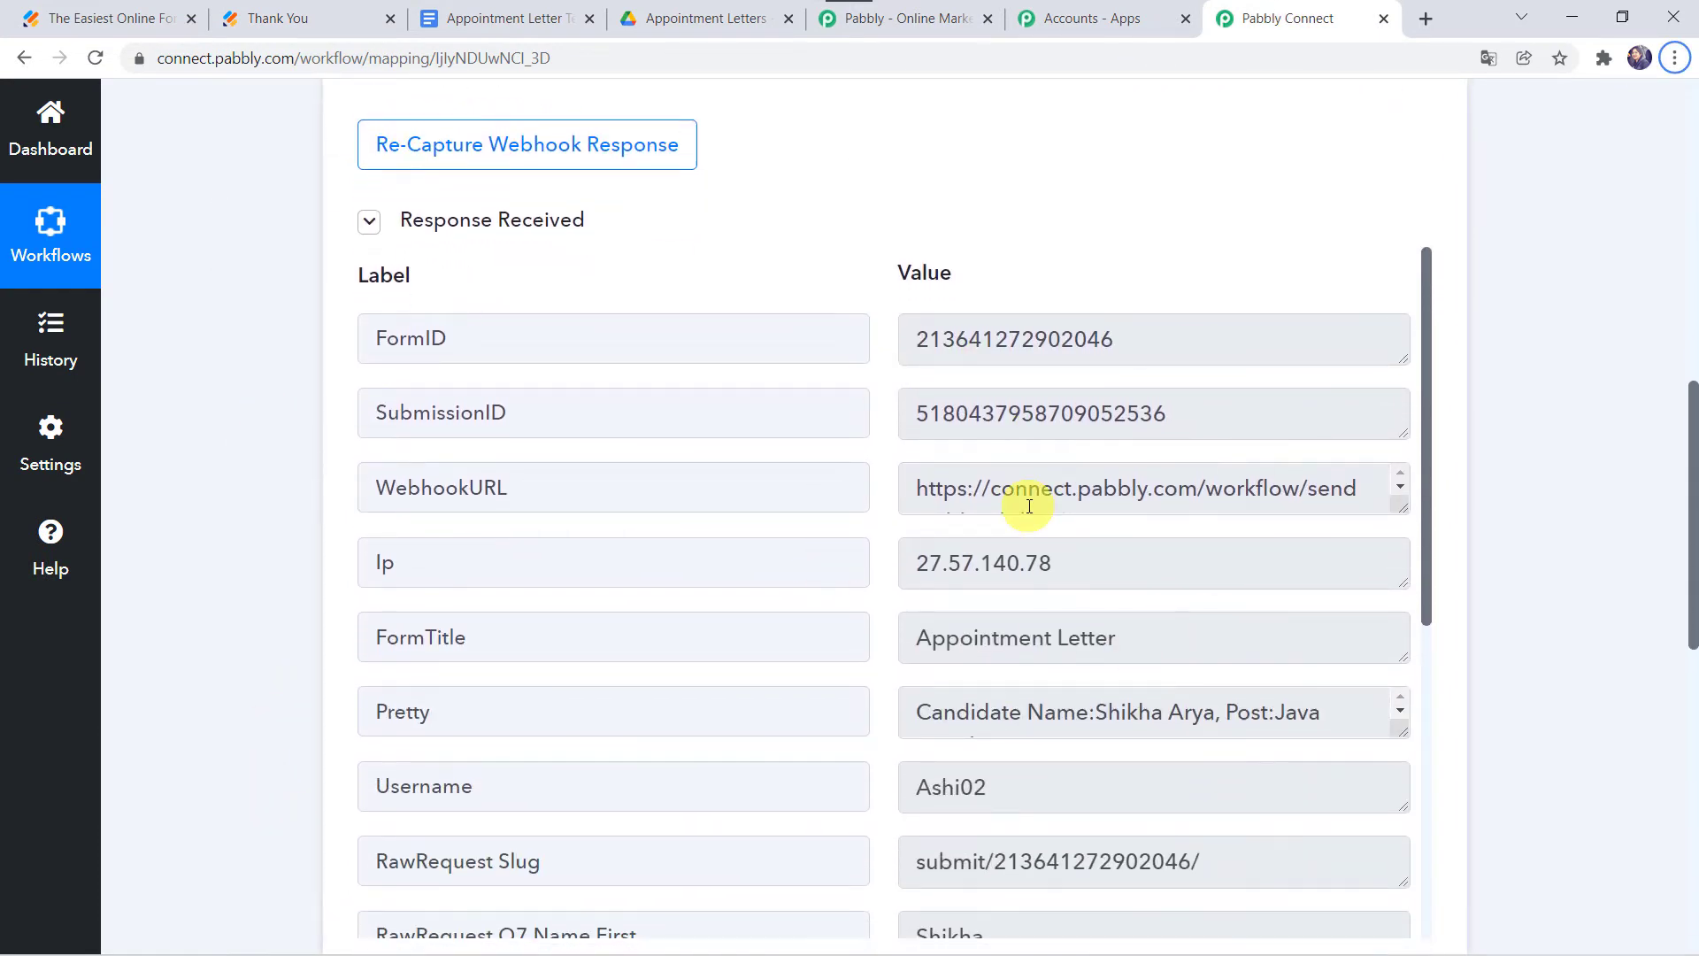
{"action": "scroll", "coordinate": [1030, 506], "scroll_direction": "down", "scroll_amount": 1}
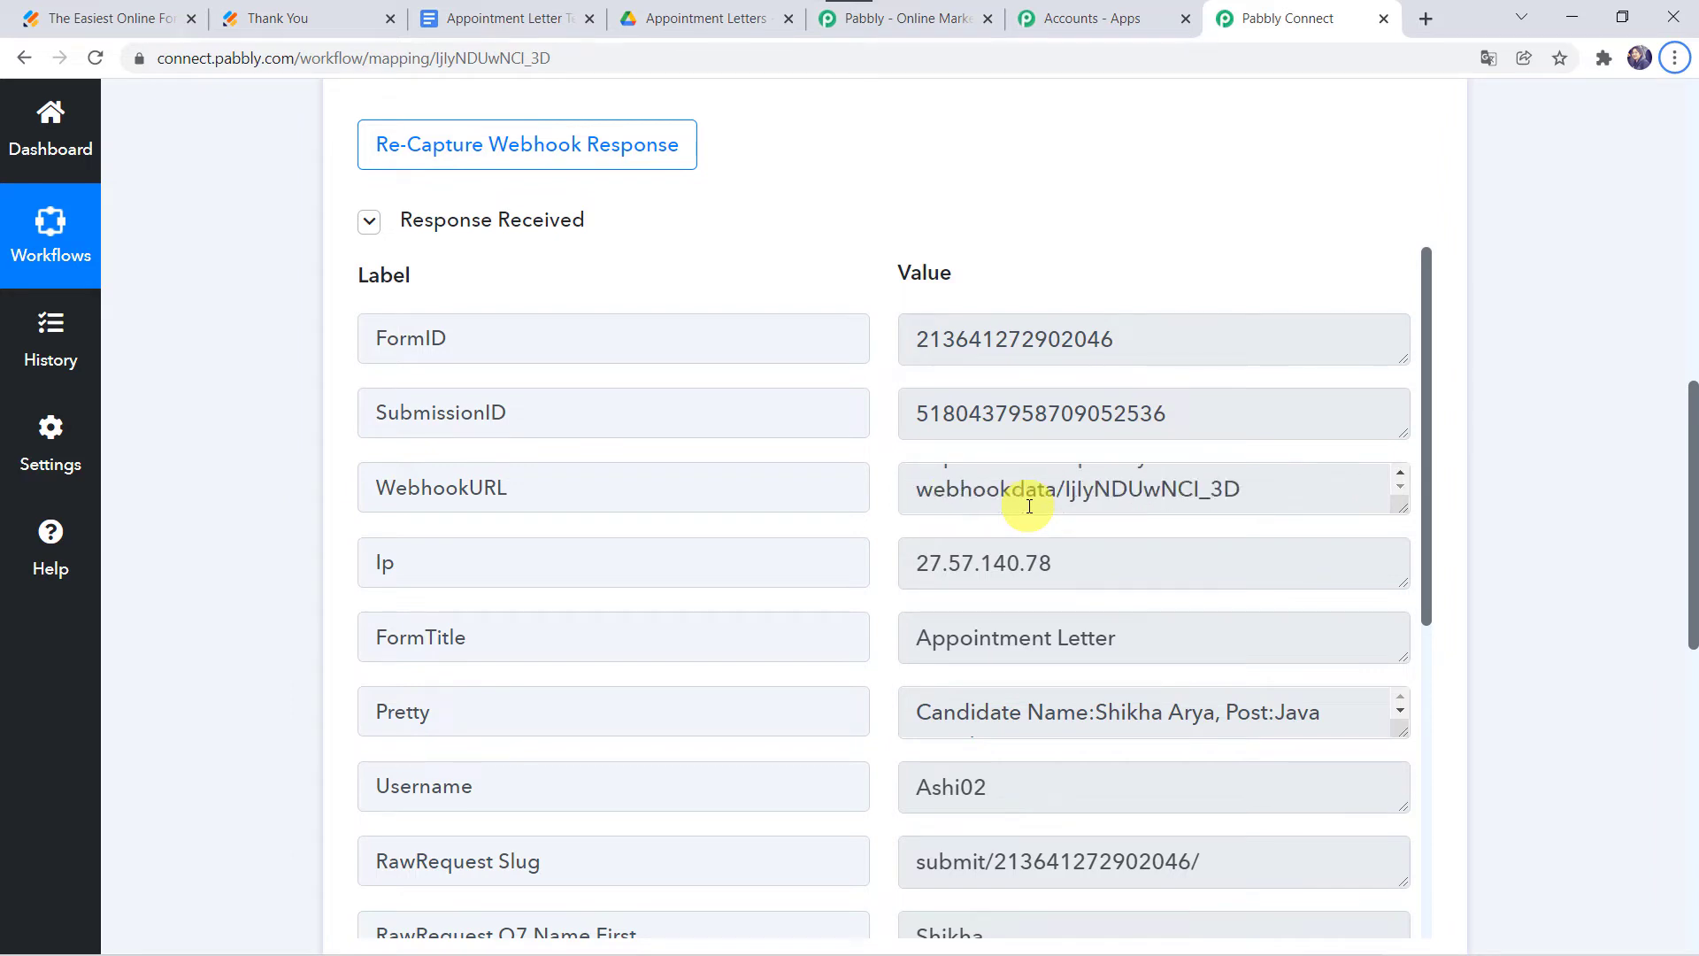
{"action": "scroll", "coordinate": [758, 544], "scroll_direction": "down", "scroll_amount": 1}
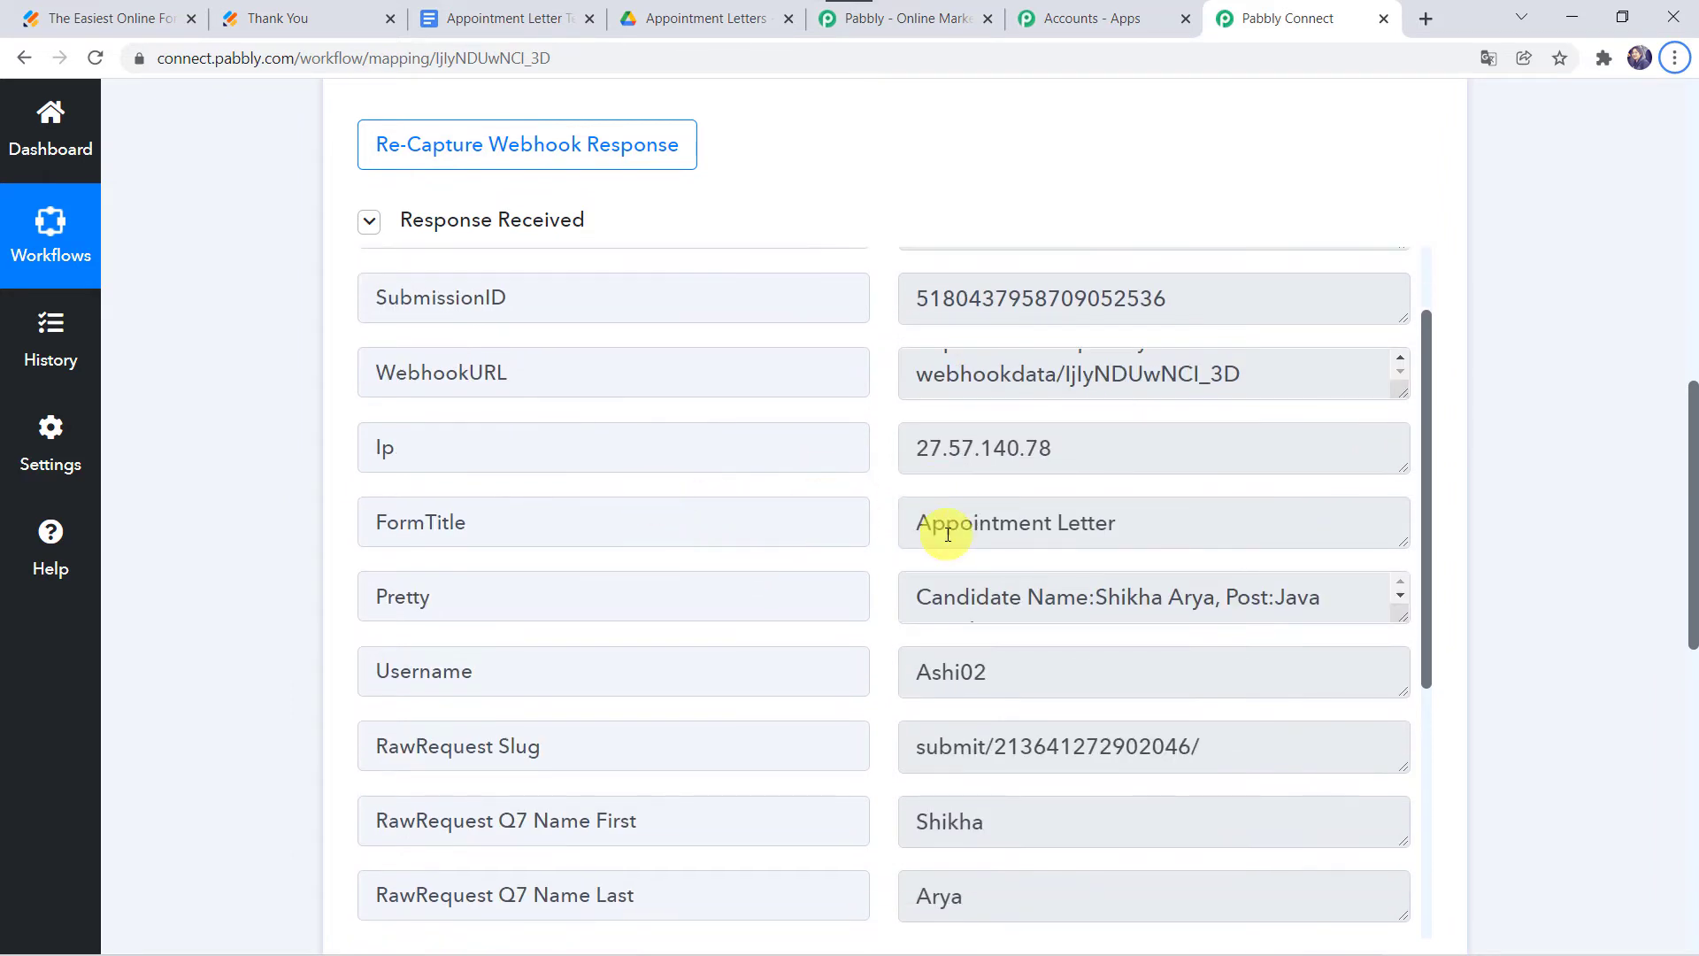
{"action": "scroll", "coordinate": [948, 533], "scroll_direction": "down", "scroll_amount": 3}
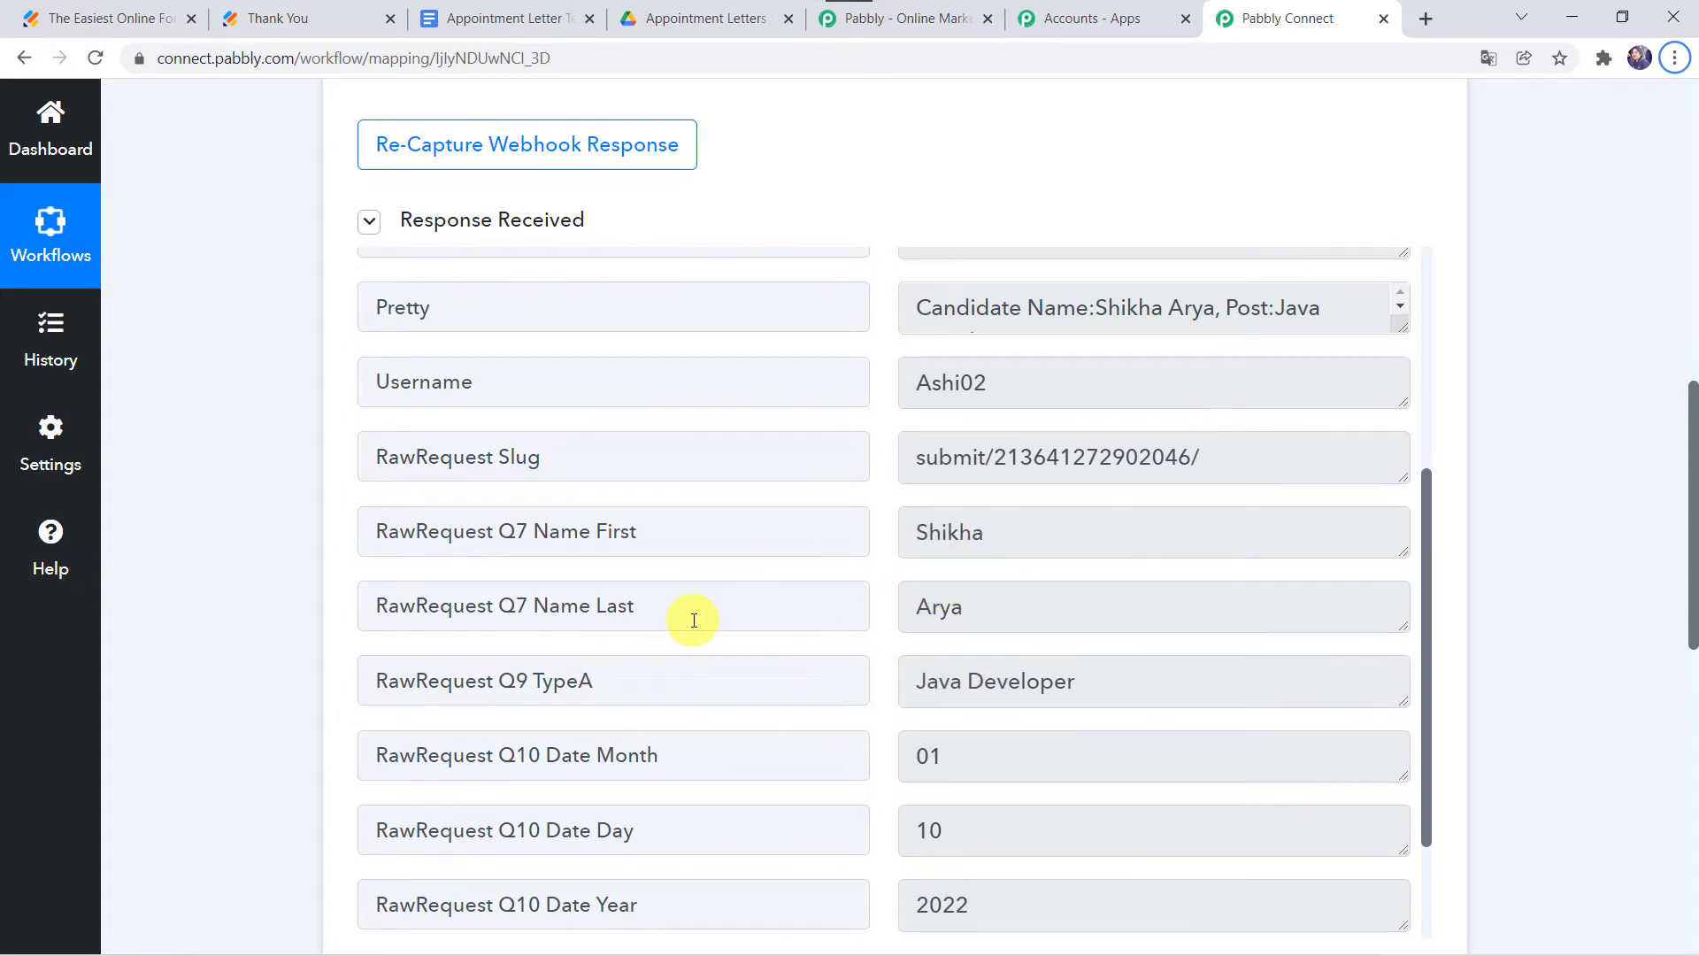
{"action": "scroll", "coordinate": [694, 620], "scroll_direction": "down", "scroll_amount": 2}
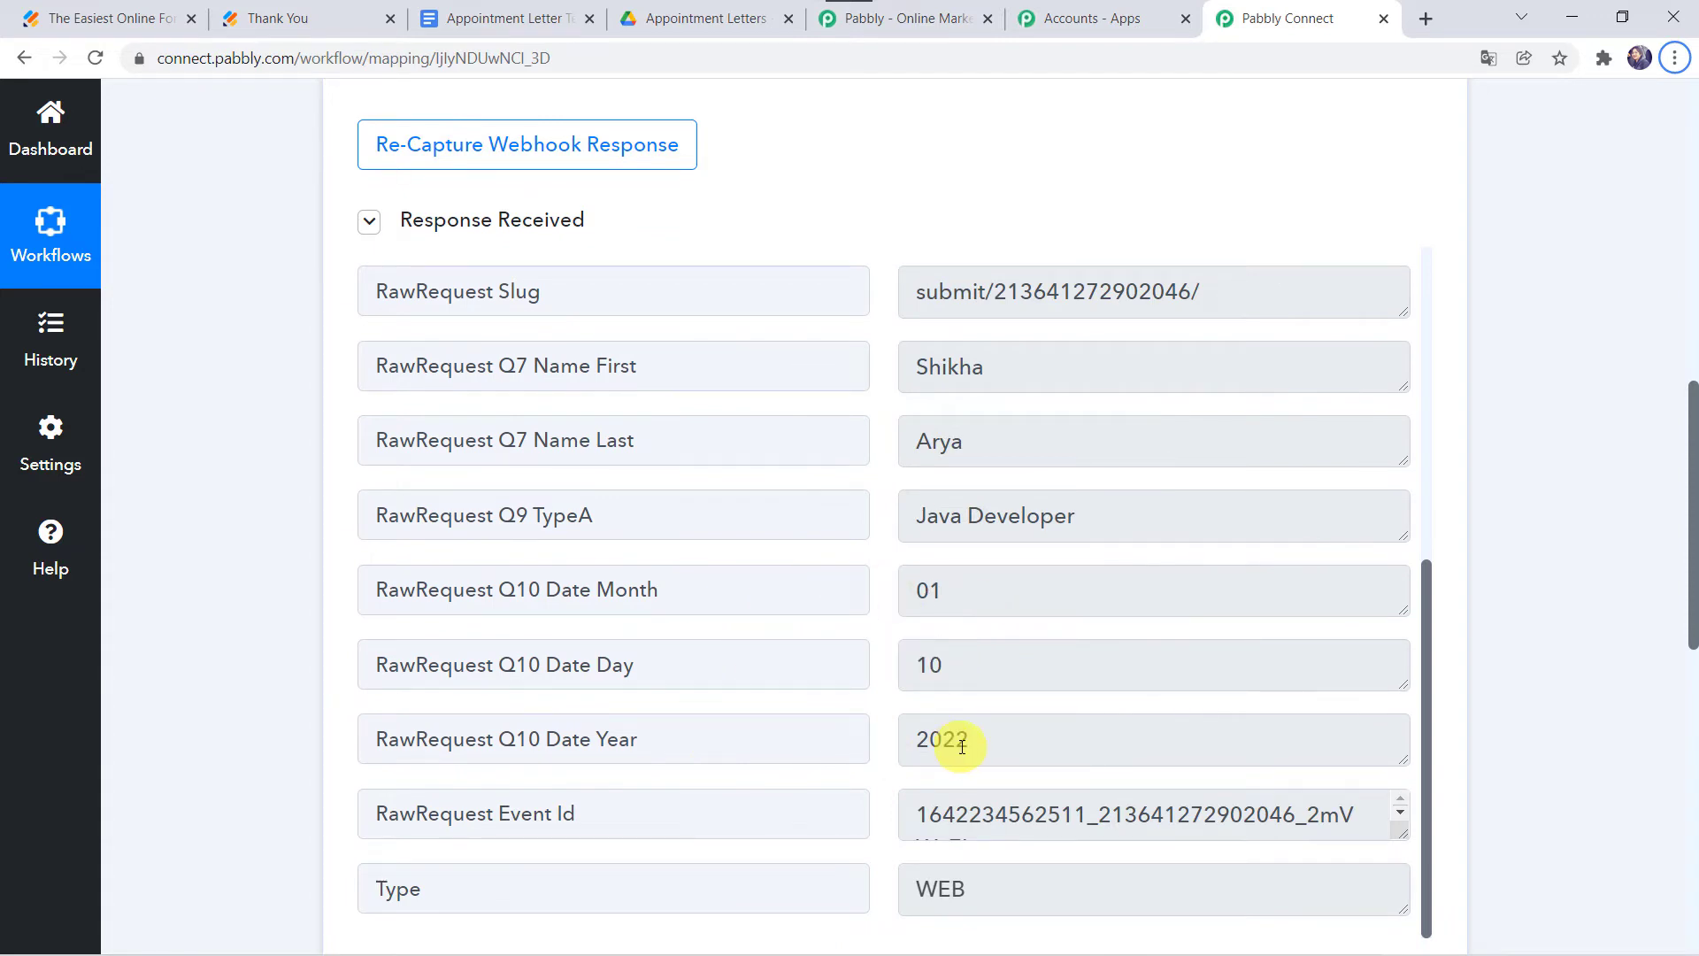
{"action": "scroll", "coordinate": [765, 684], "scroll_direction": "down", "scroll_amount": 2}
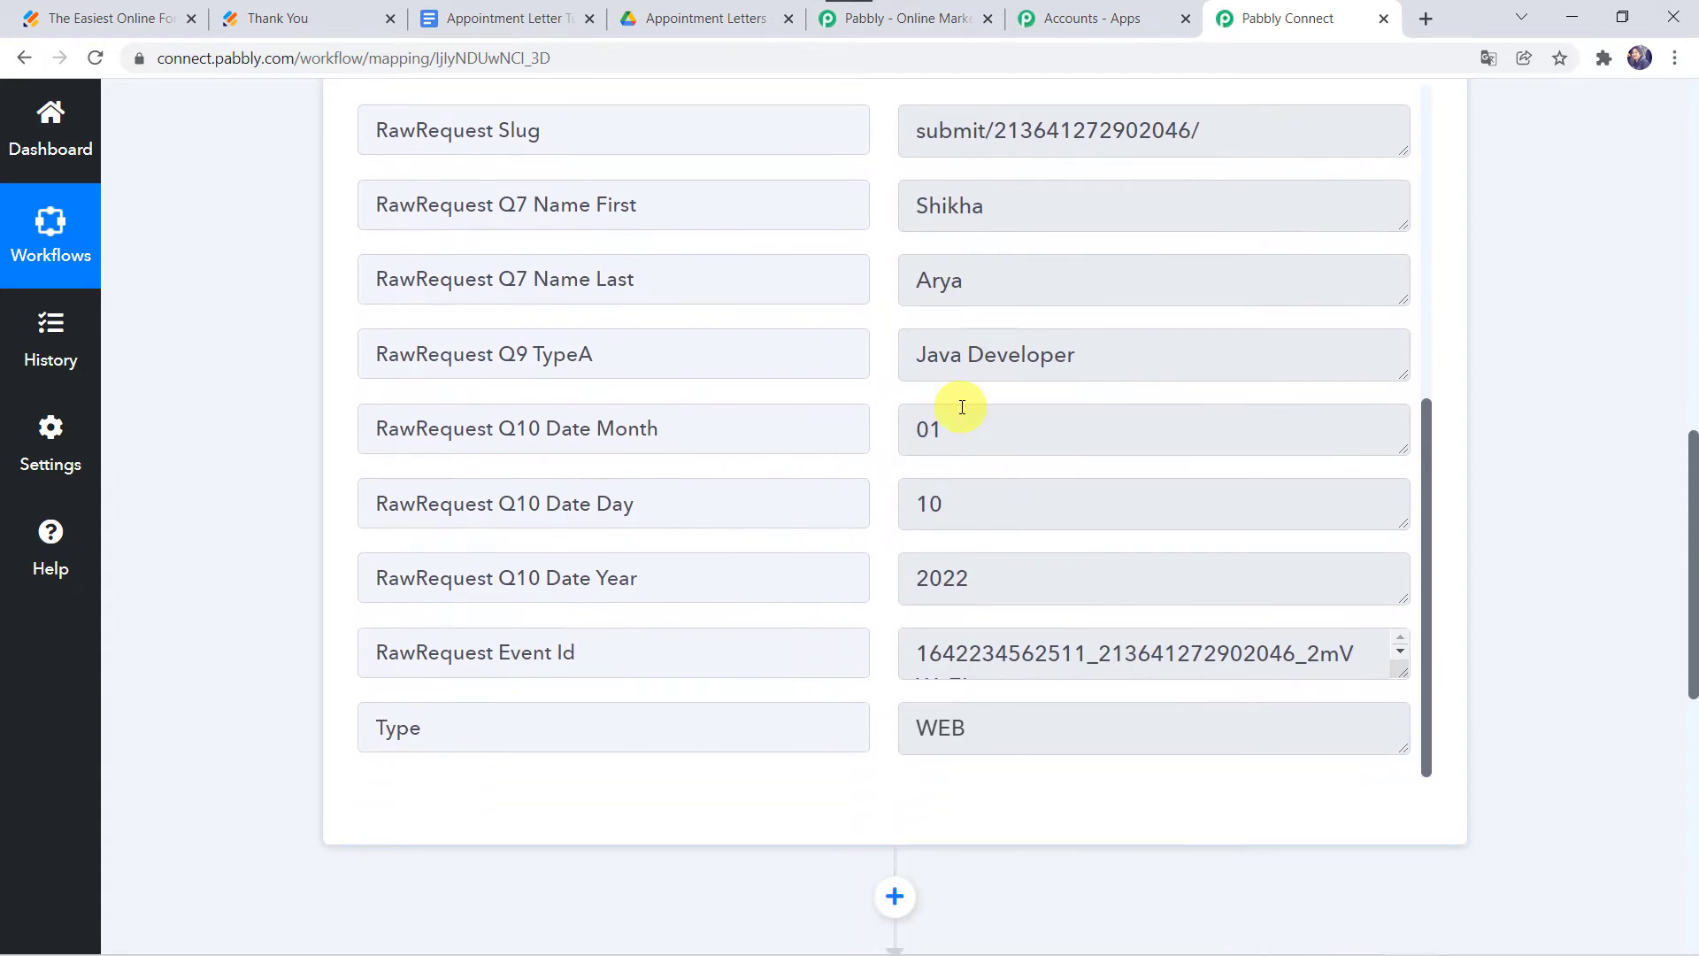
{"action": "scroll", "coordinate": [962, 407], "scroll_direction": "up", "scroll_amount": 7}
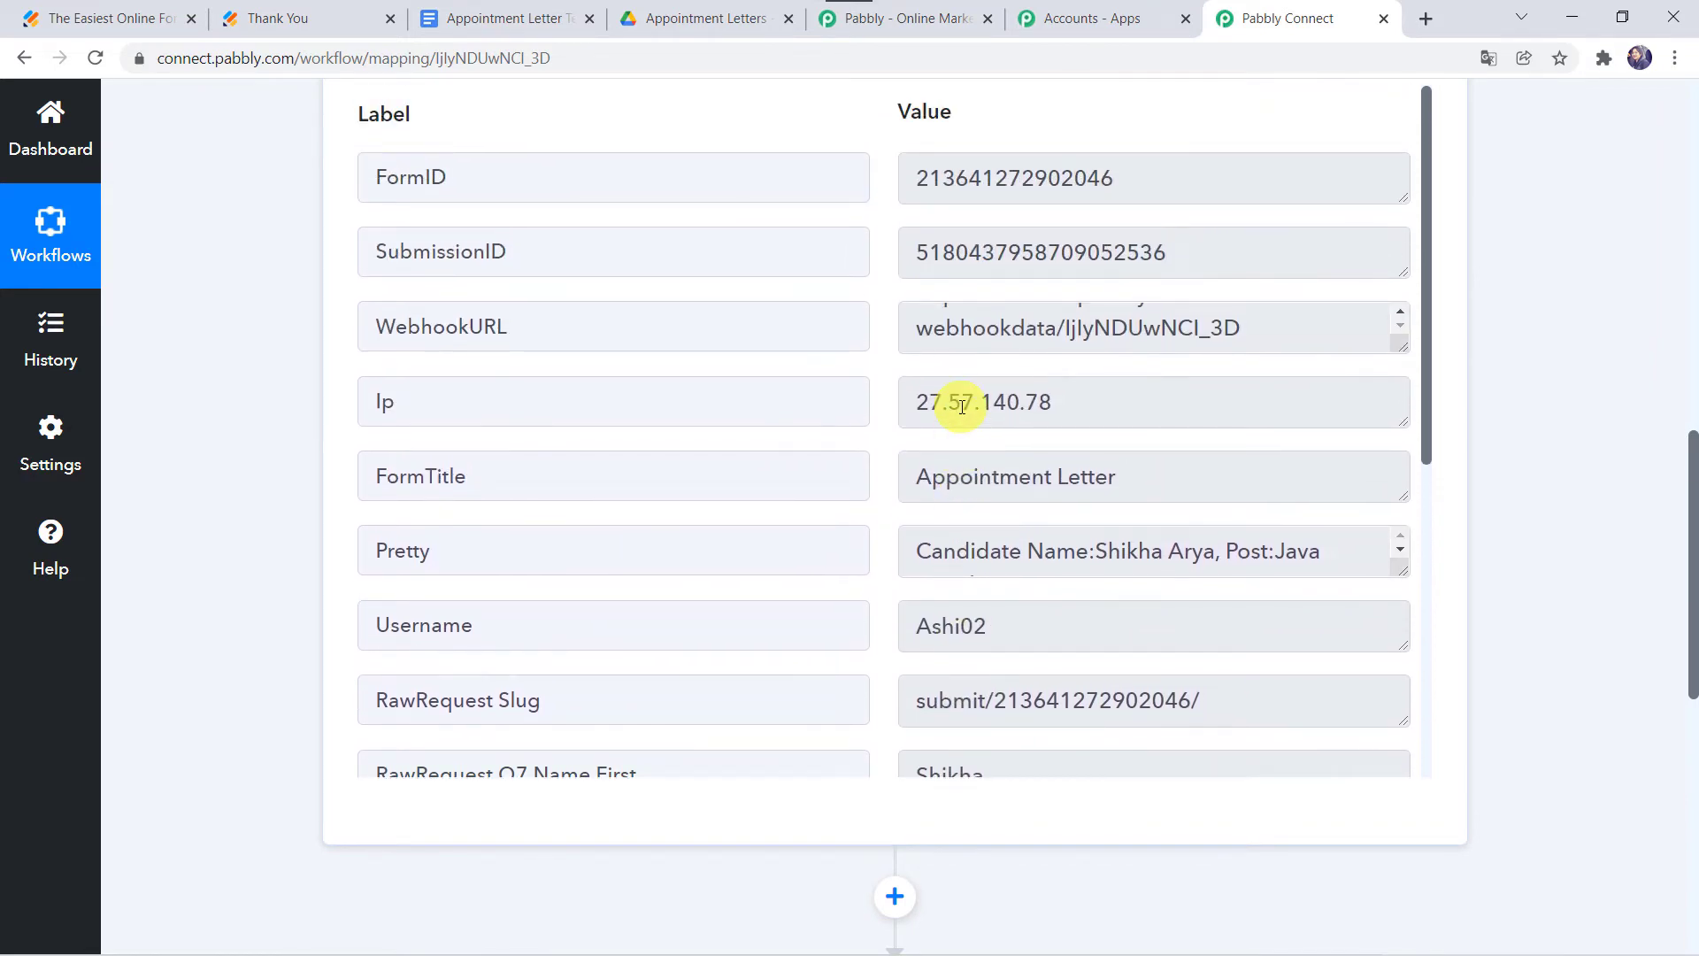
{"action": "scroll", "coordinate": [962, 406], "scroll_direction": "up", "scroll_amount": 2}
{"action": "scroll", "coordinate": [962, 407], "scroll_direction": "down", "scroll_amount": 7}
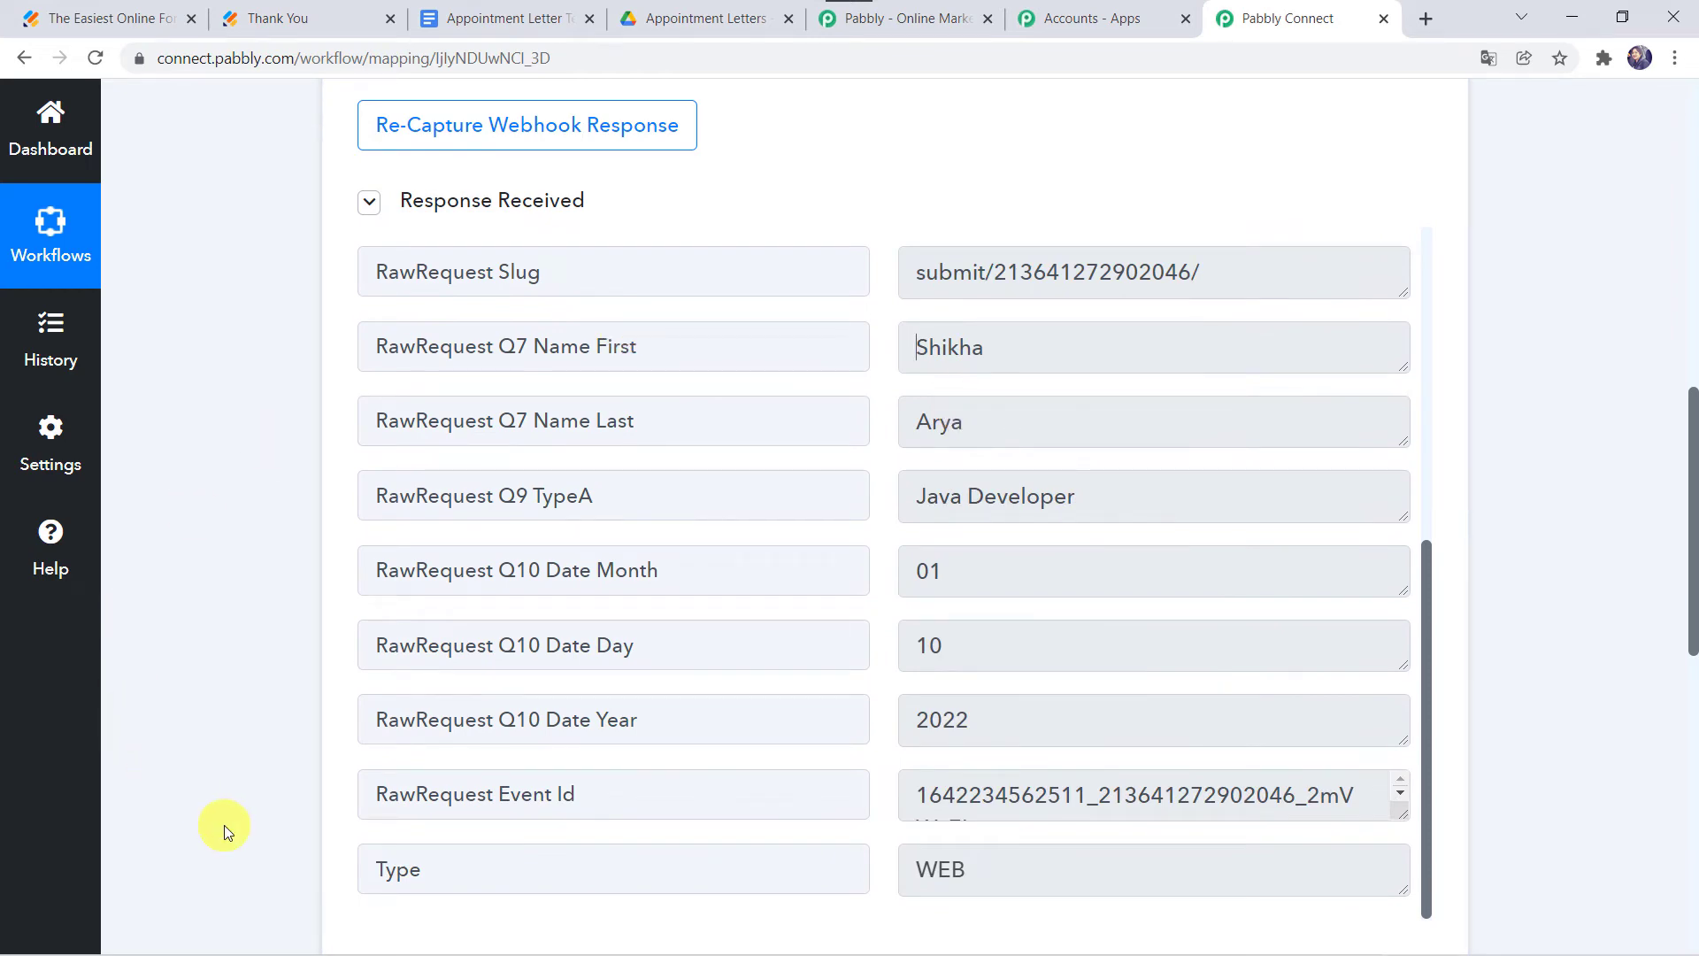
Set the workflow's second step to Date/Time Formatter by Pabbly with the Current Date action event and connect it.
{"action": "scroll", "coordinate": [225, 825], "scroll_direction": "down", "scroll_amount": 6}
{"action": "left_click", "coordinate": [881, 693]}
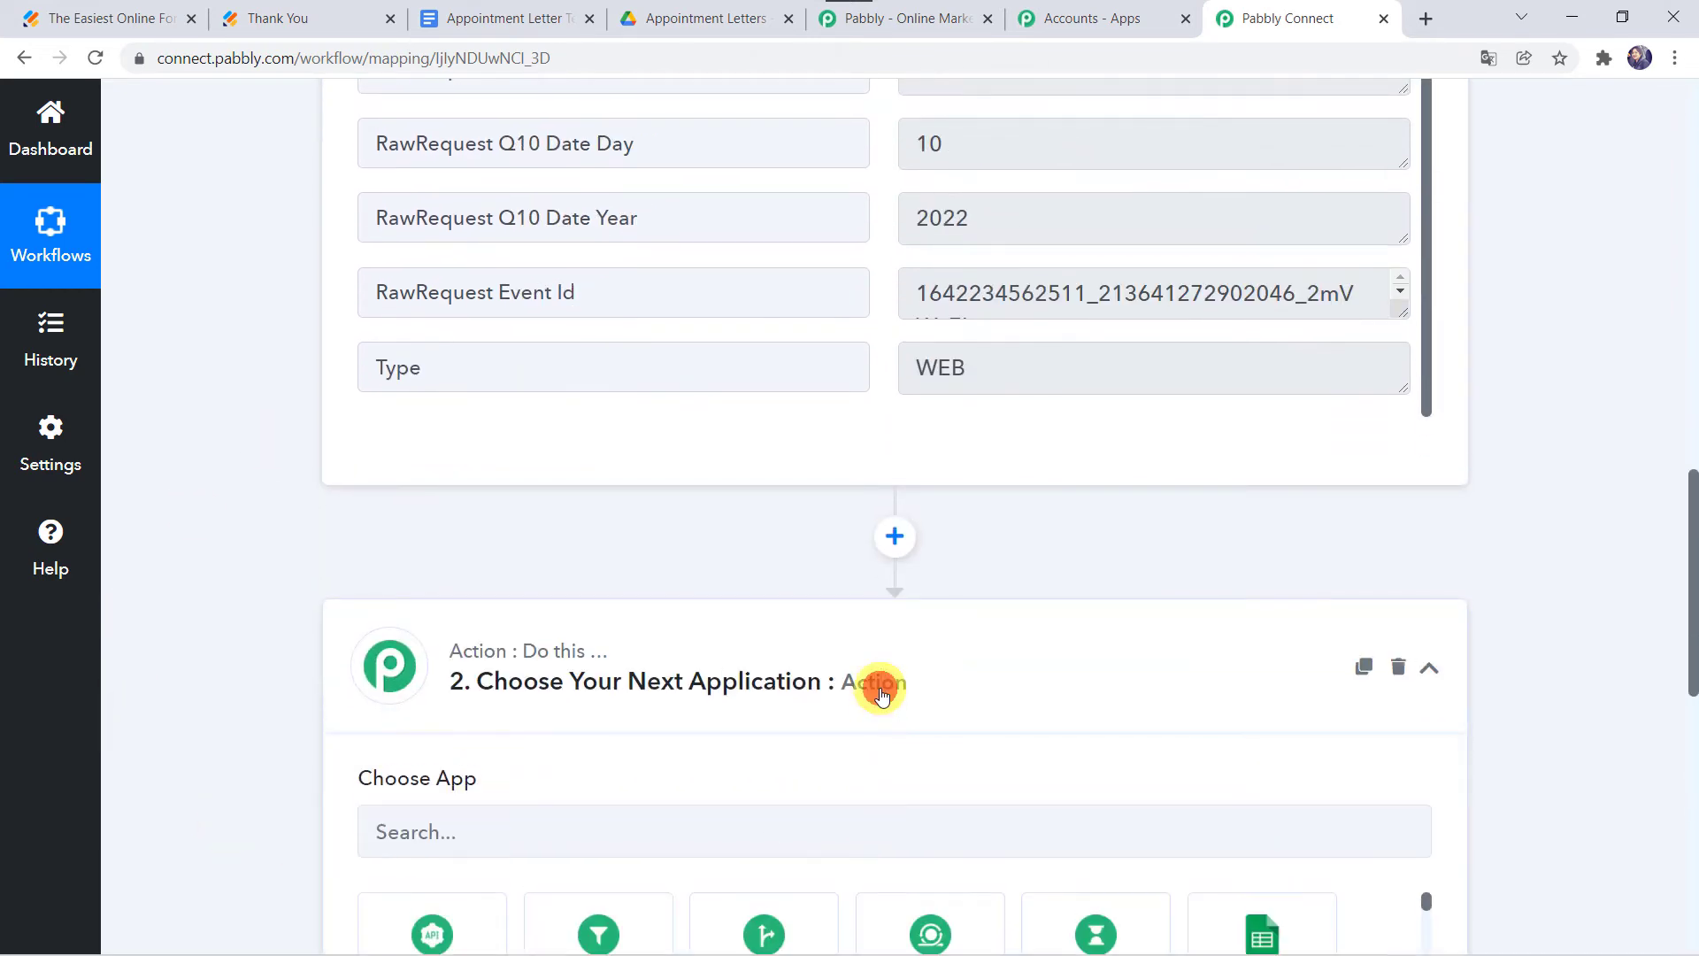
{"action": "left_click", "coordinate": [549, 490]}
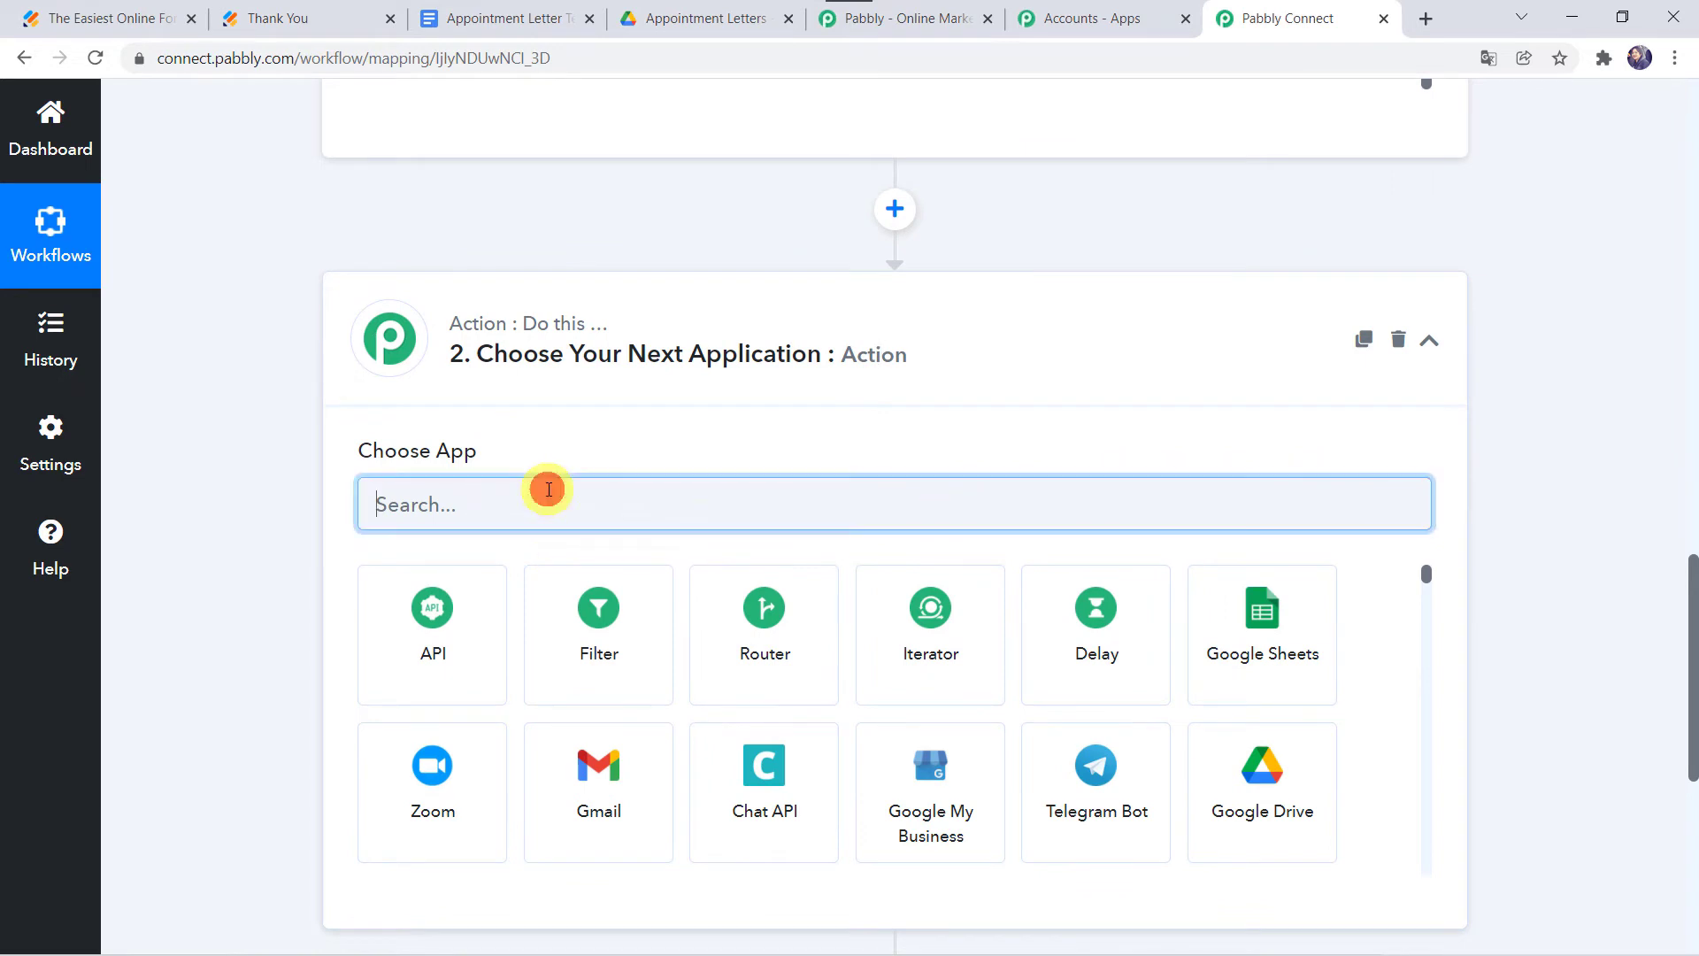
{"action": "type", "text": "date"}
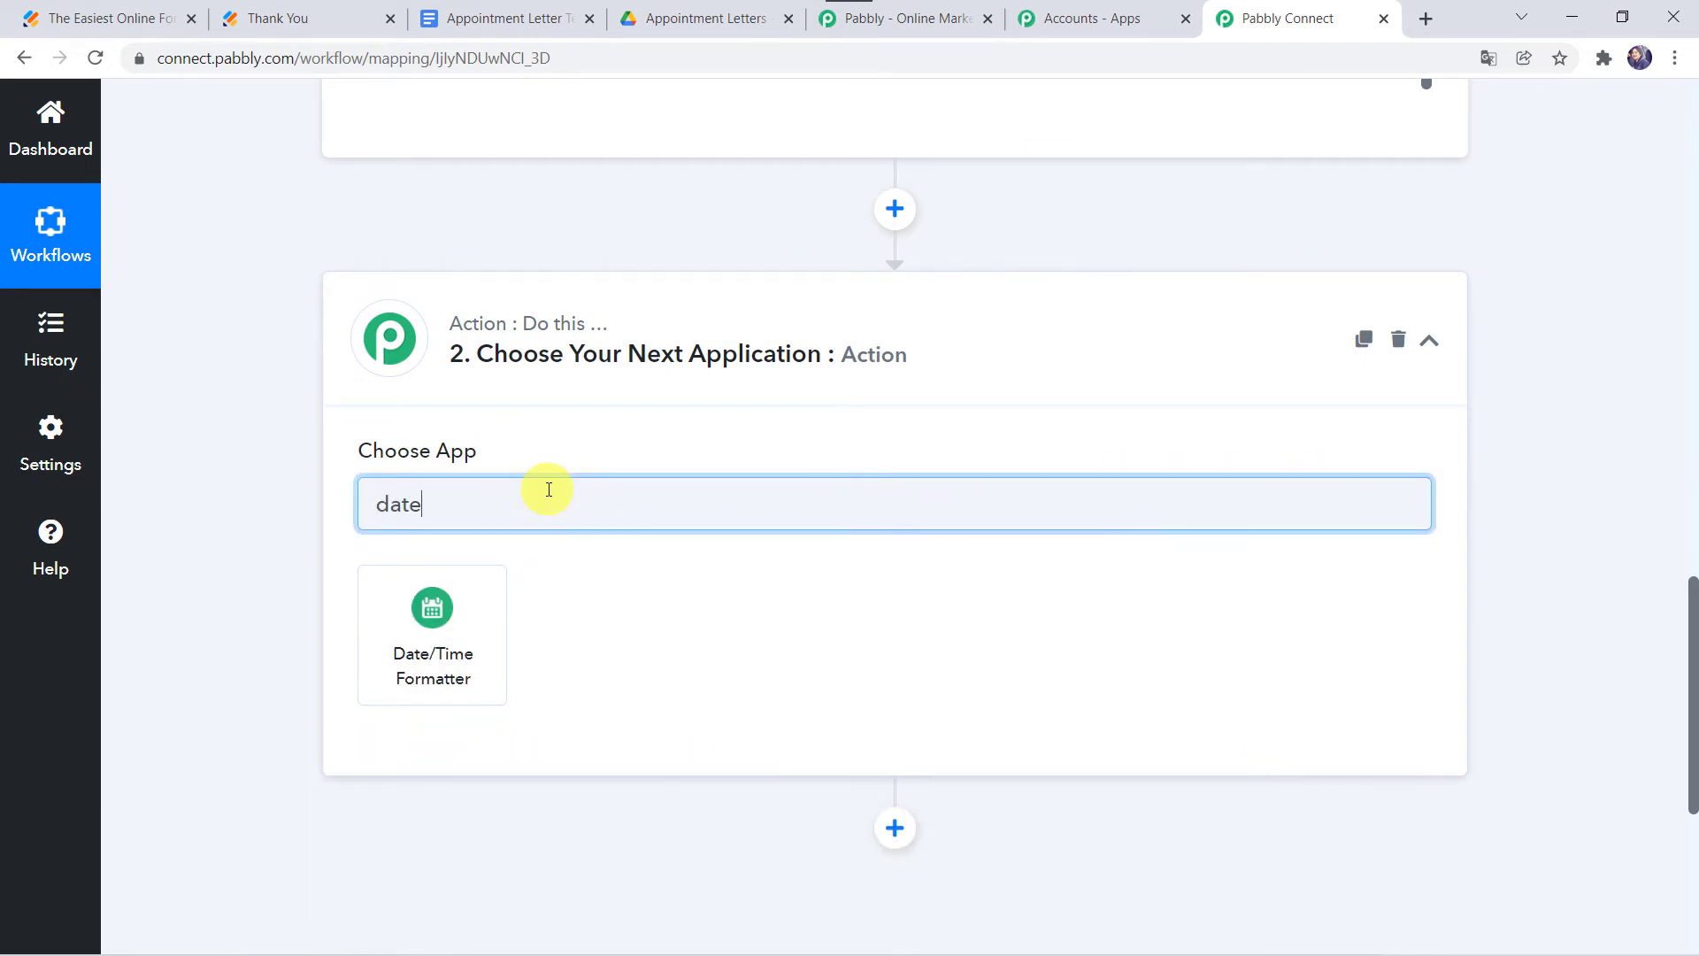
{"action": "left_click", "coordinate": [467, 622]}
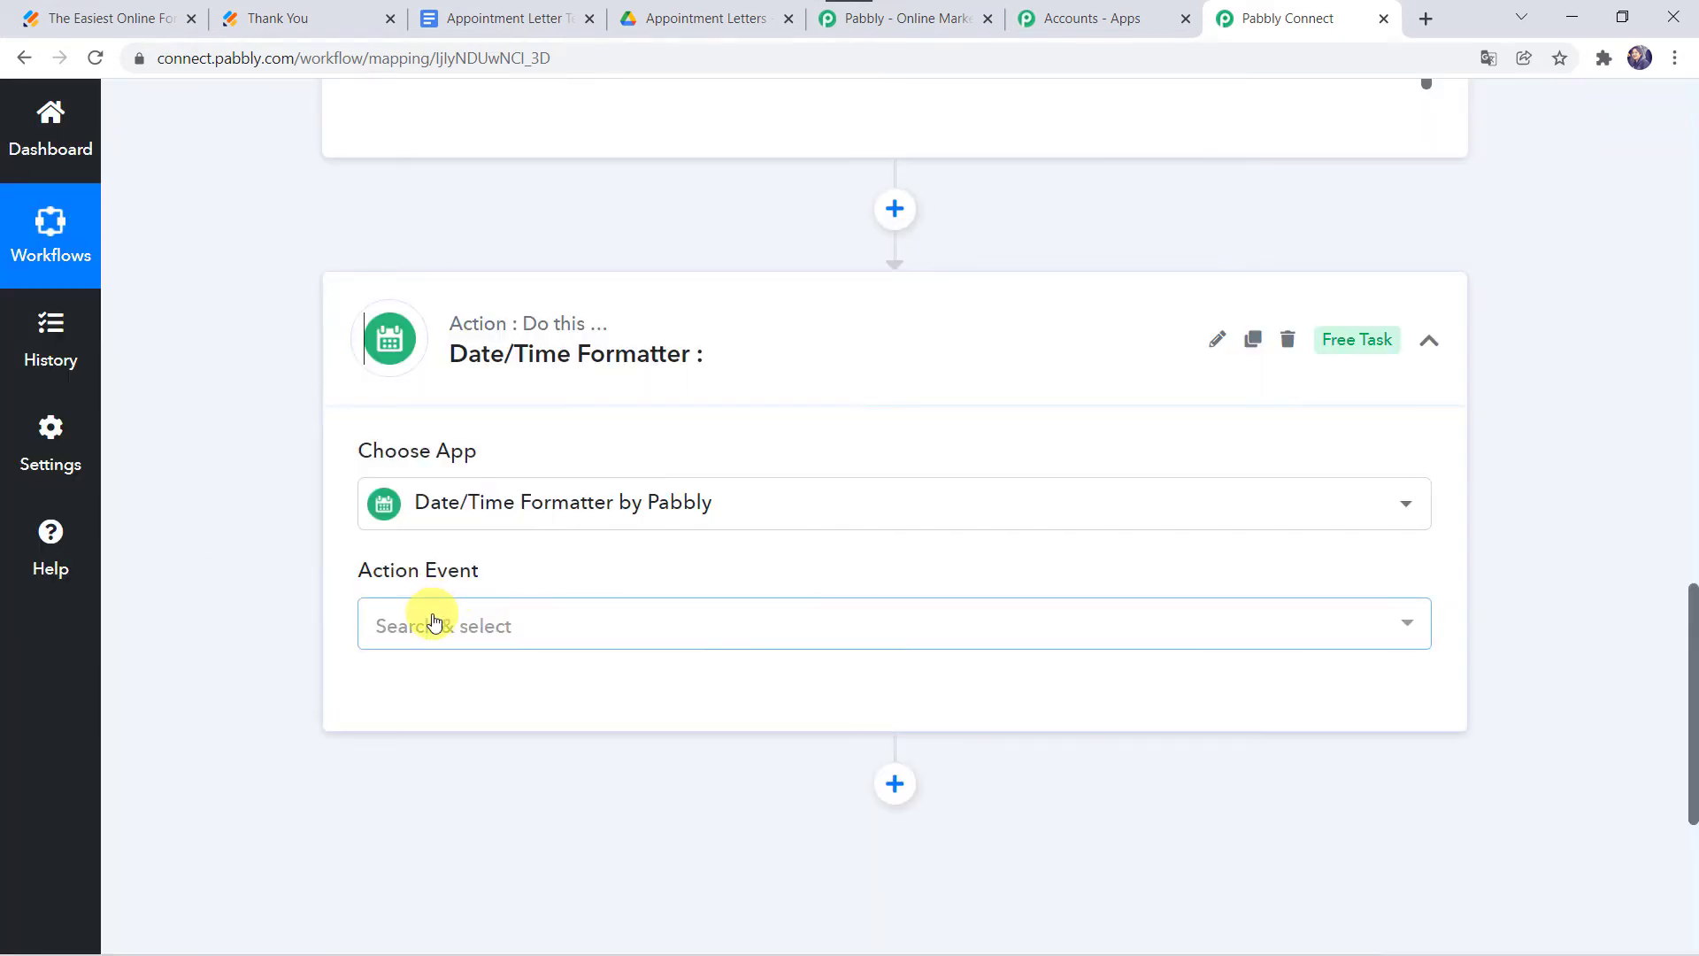
{"action": "left_click", "coordinate": [434, 622]}
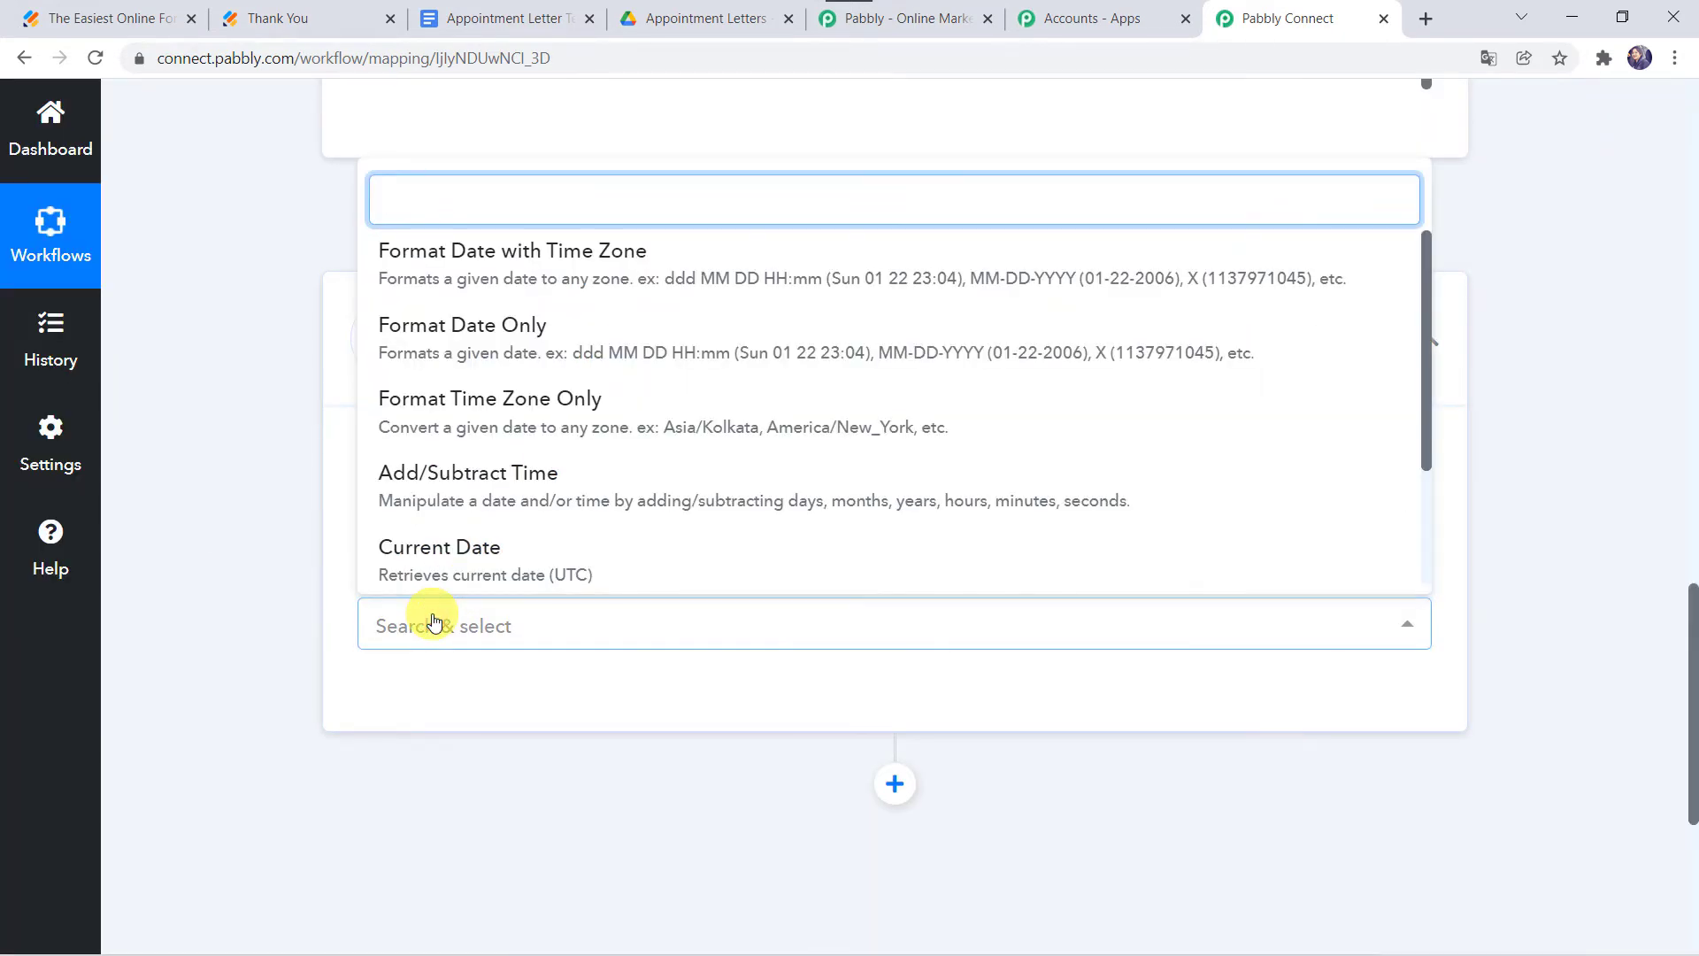
{"action": "left_click", "coordinate": [478, 556]}
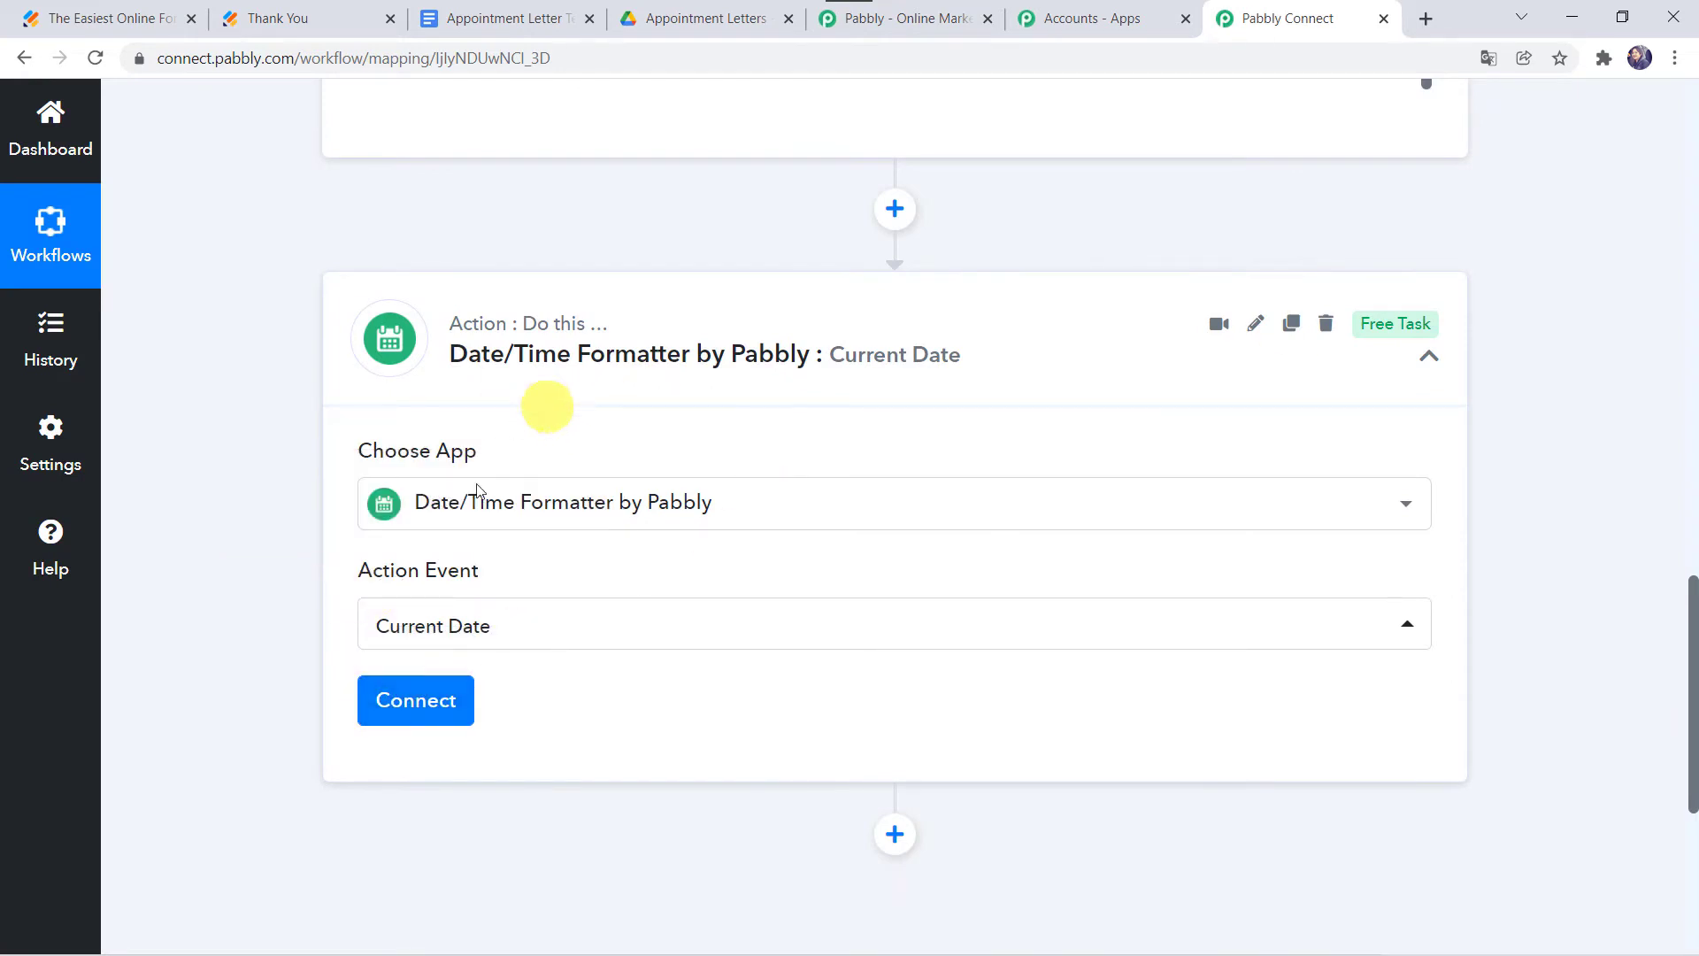
{"action": "left_click", "coordinate": [412, 703]}
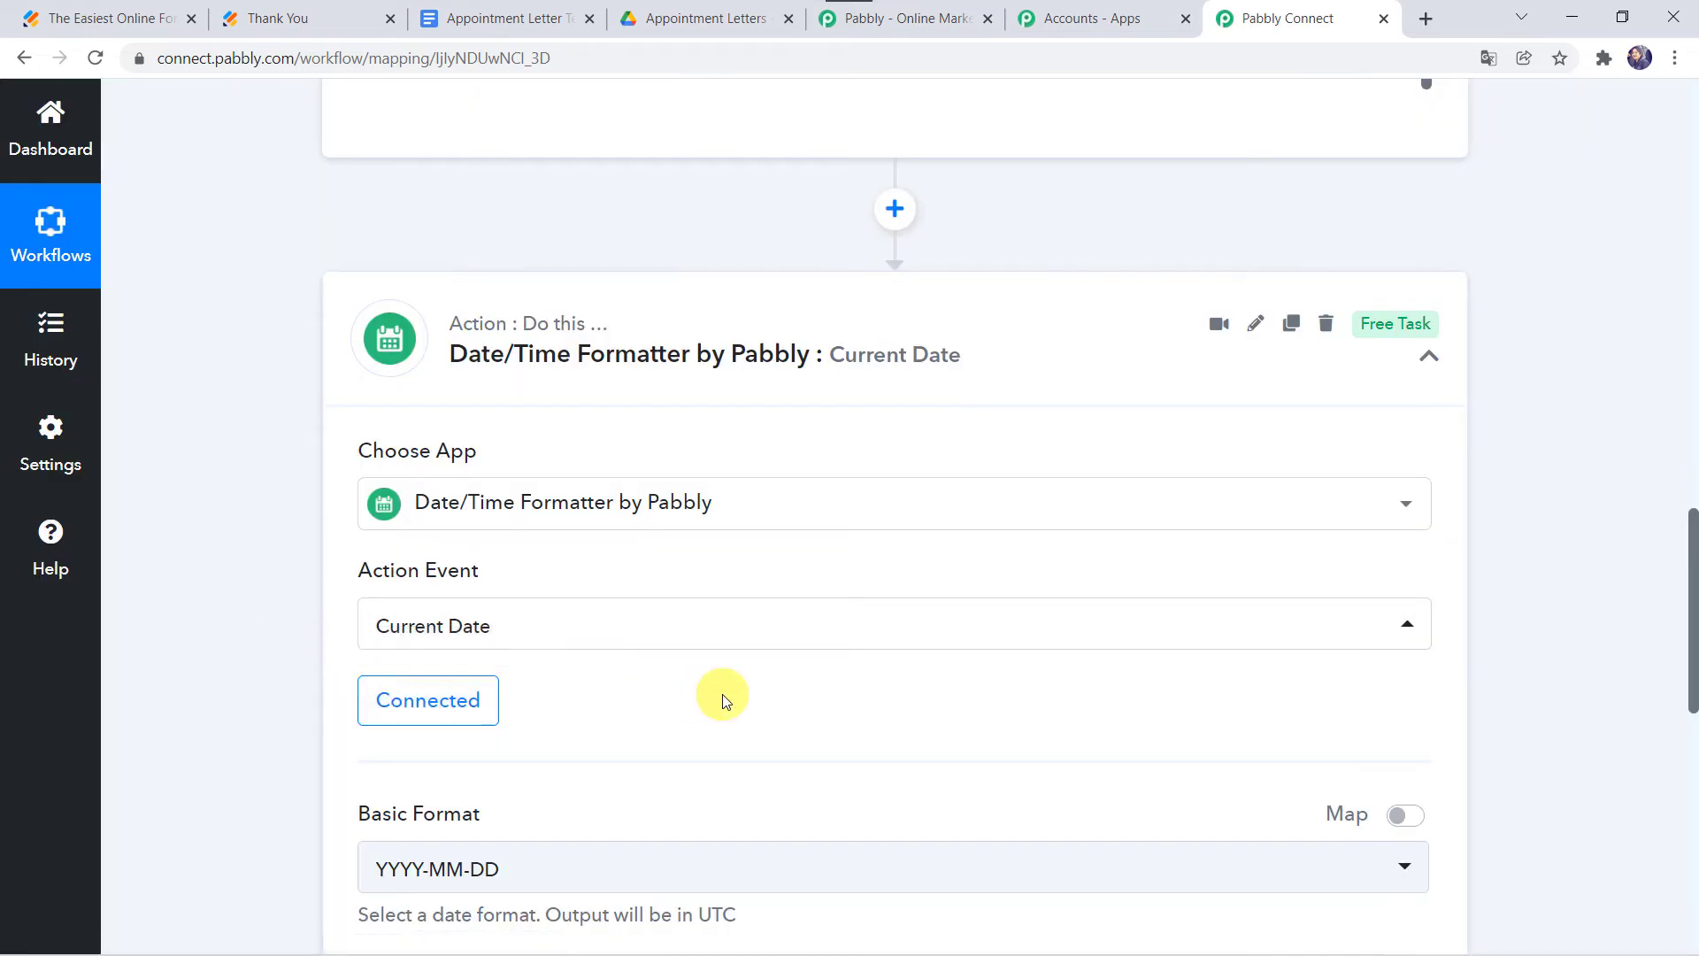
Set the current date's basic format to DD-MM-YYYY, then save the step and send a test request.
{"action": "scroll", "coordinate": [724, 701], "scroll_direction": "down", "scroll_amount": 4}
{"action": "left_click", "coordinate": [523, 543]}
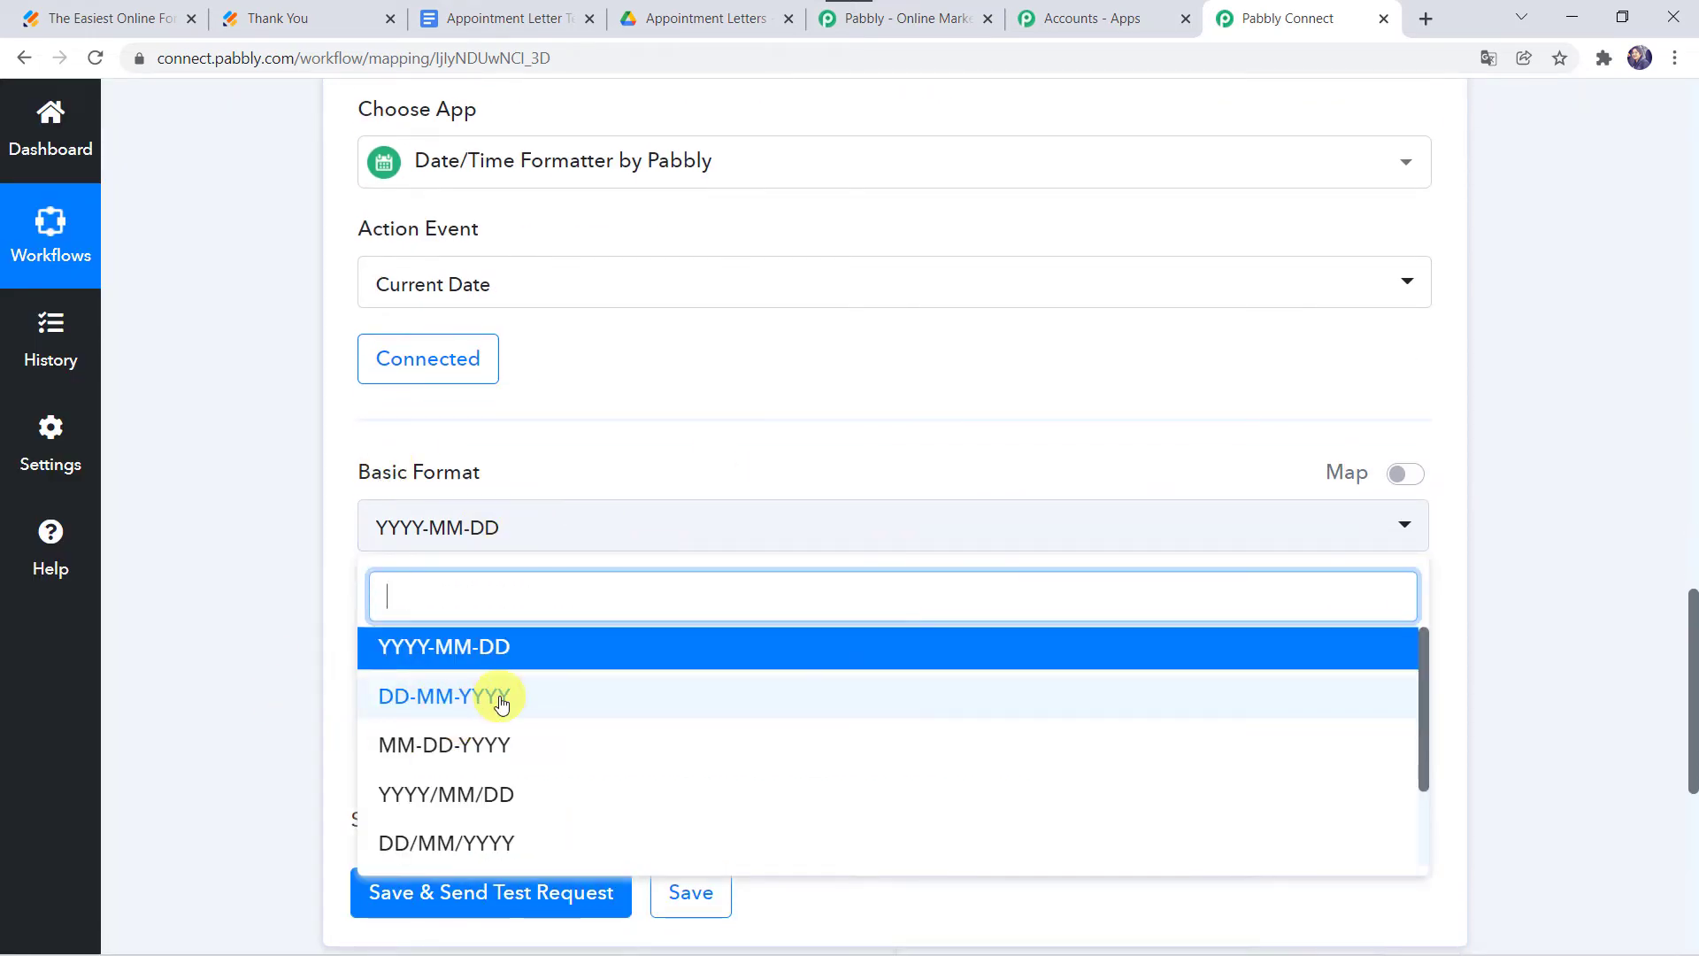
{"action": "left_click", "coordinate": [502, 699]}
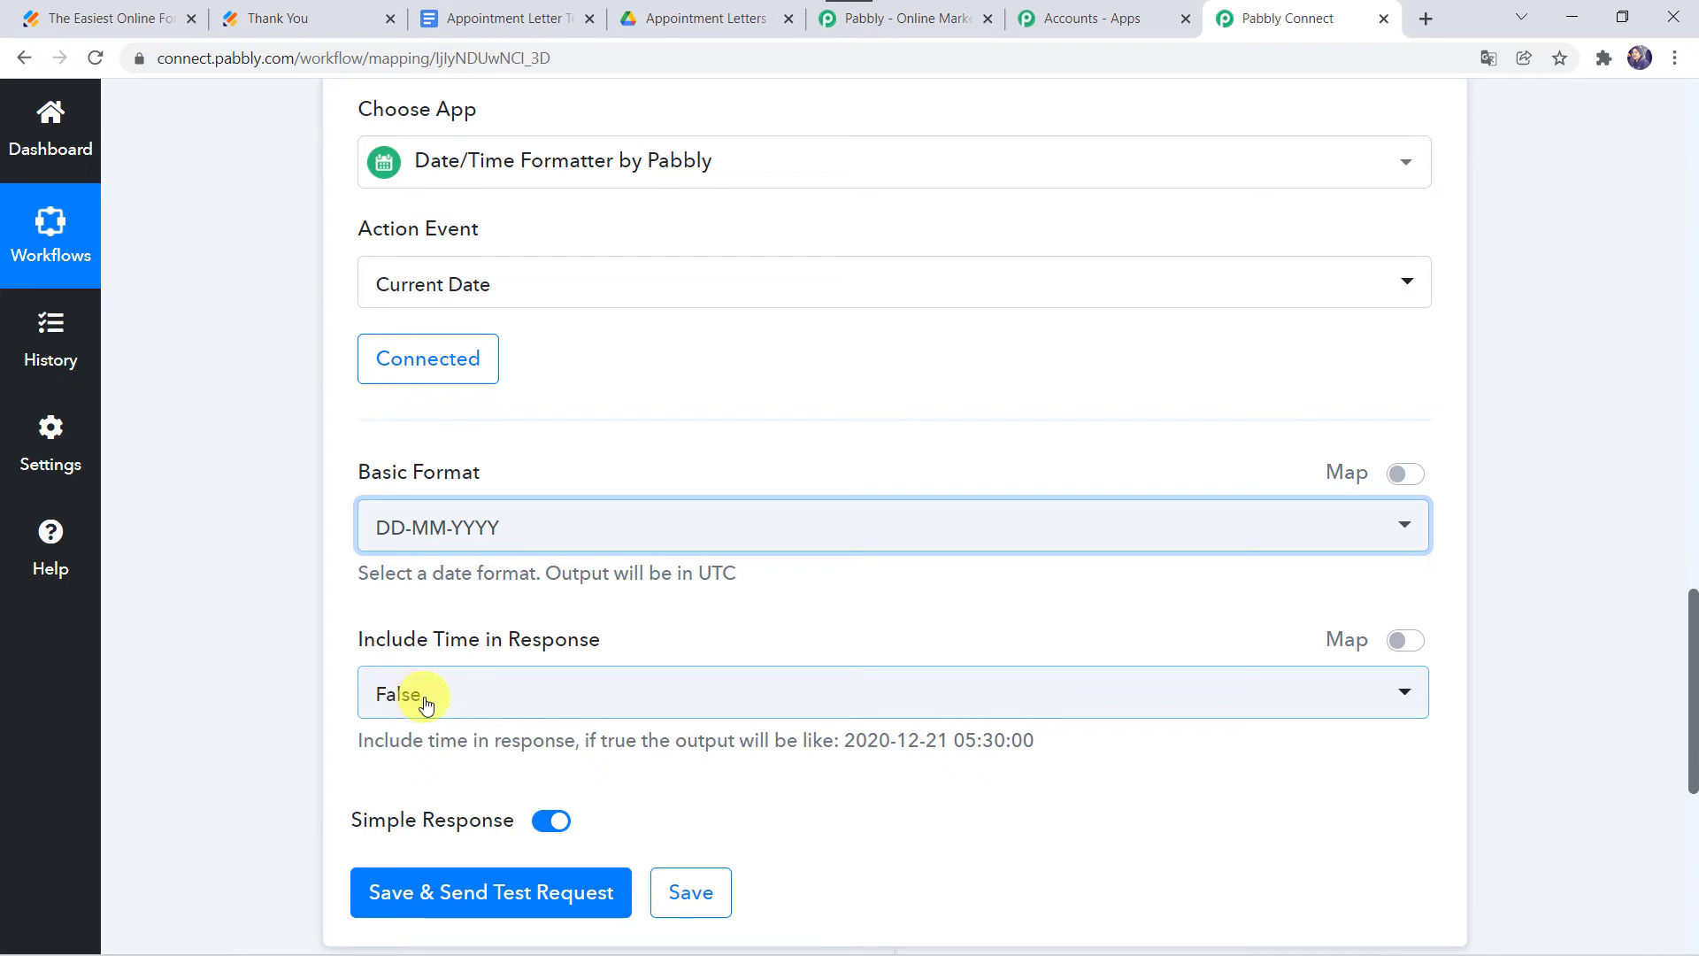
{"action": "scroll", "coordinate": [282, 728], "scroll_direction": "down", "scroll_amount": 2}
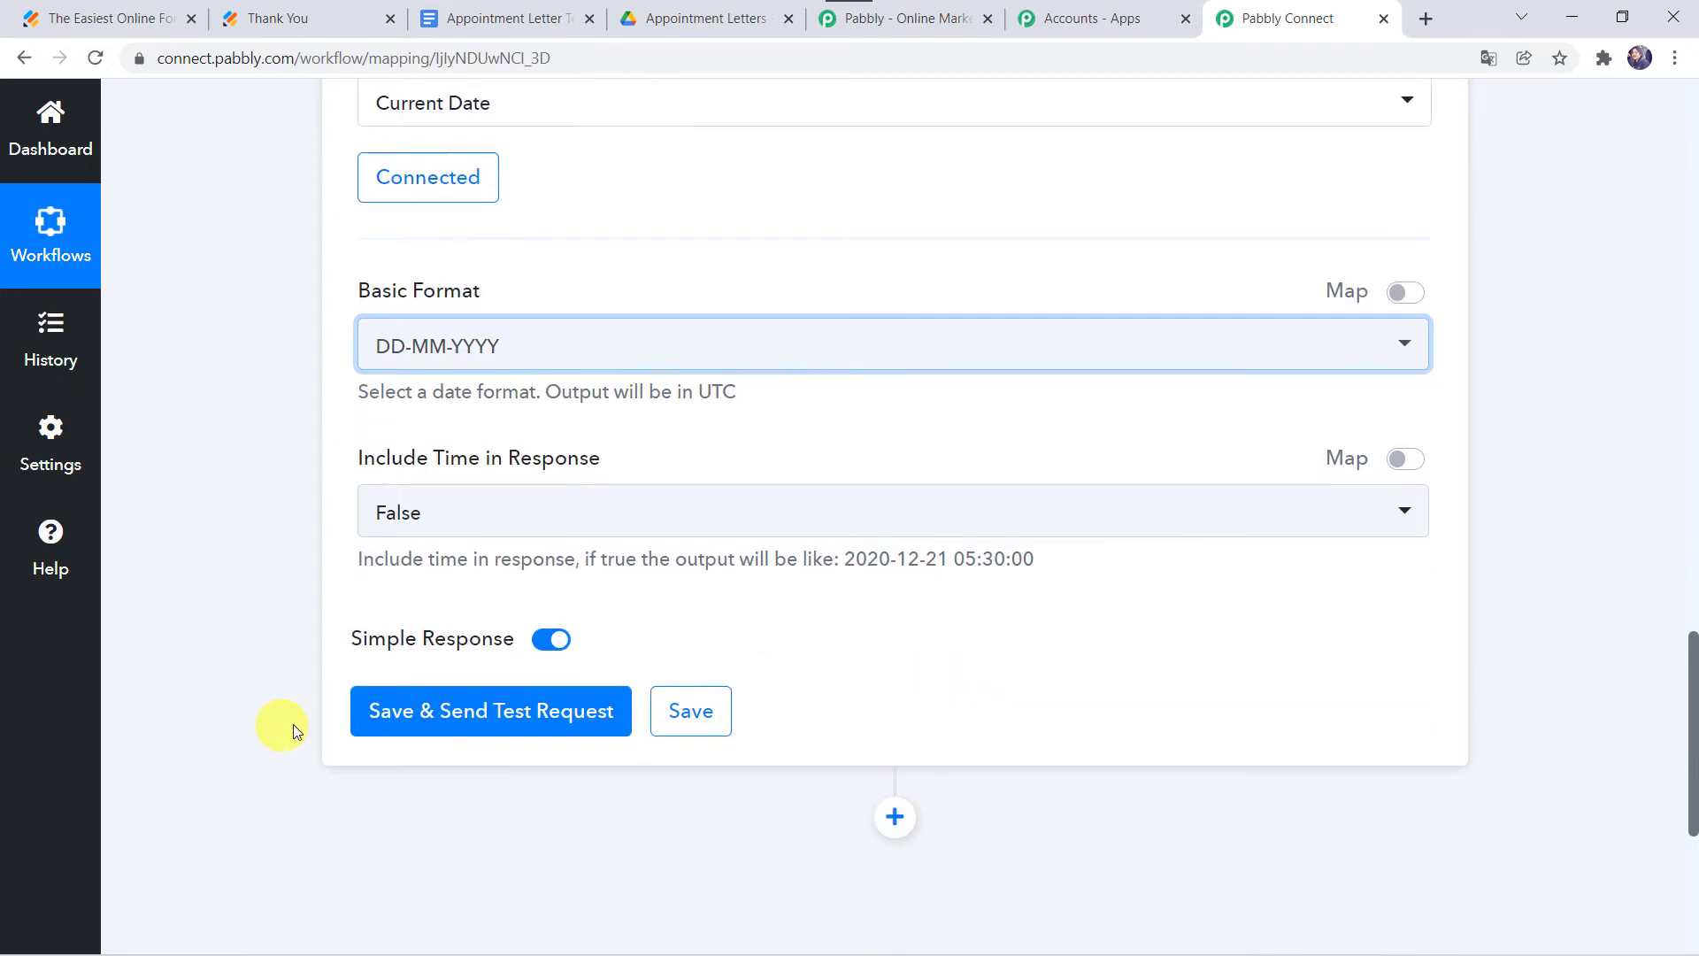
{"action": "left_click", "coordinate": [463, 726]}
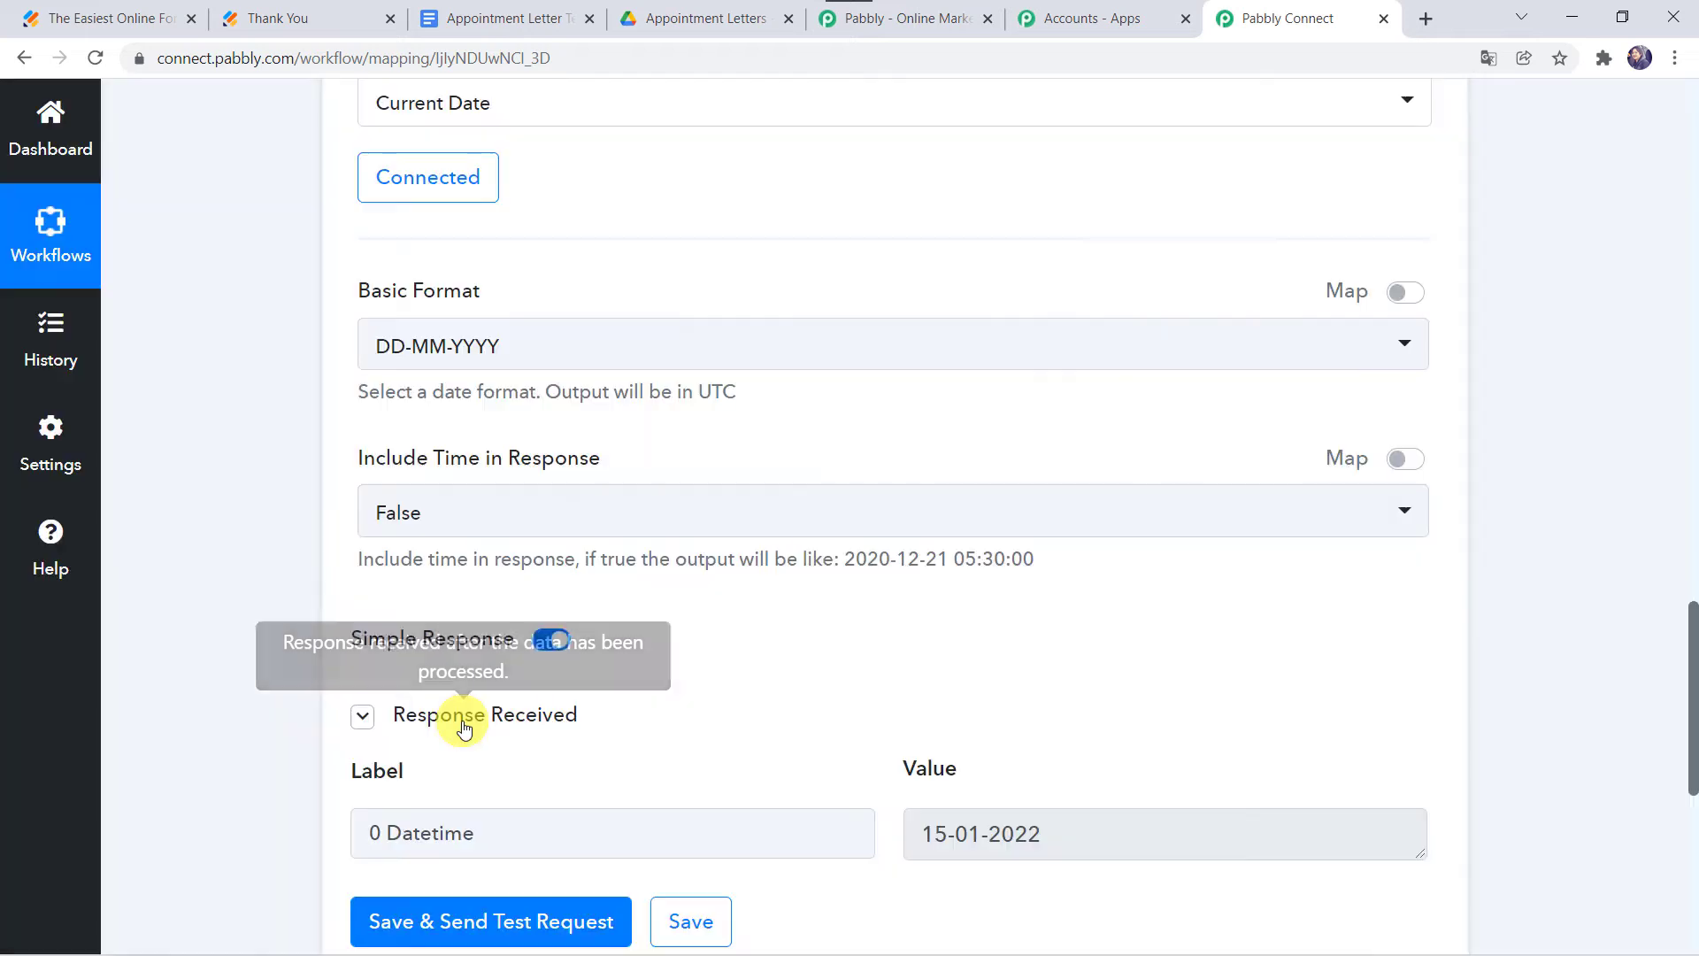
{"action": "scroll", "coordinate": [895, 732], "scroll_direction": "down", "scroll_amount": 2}
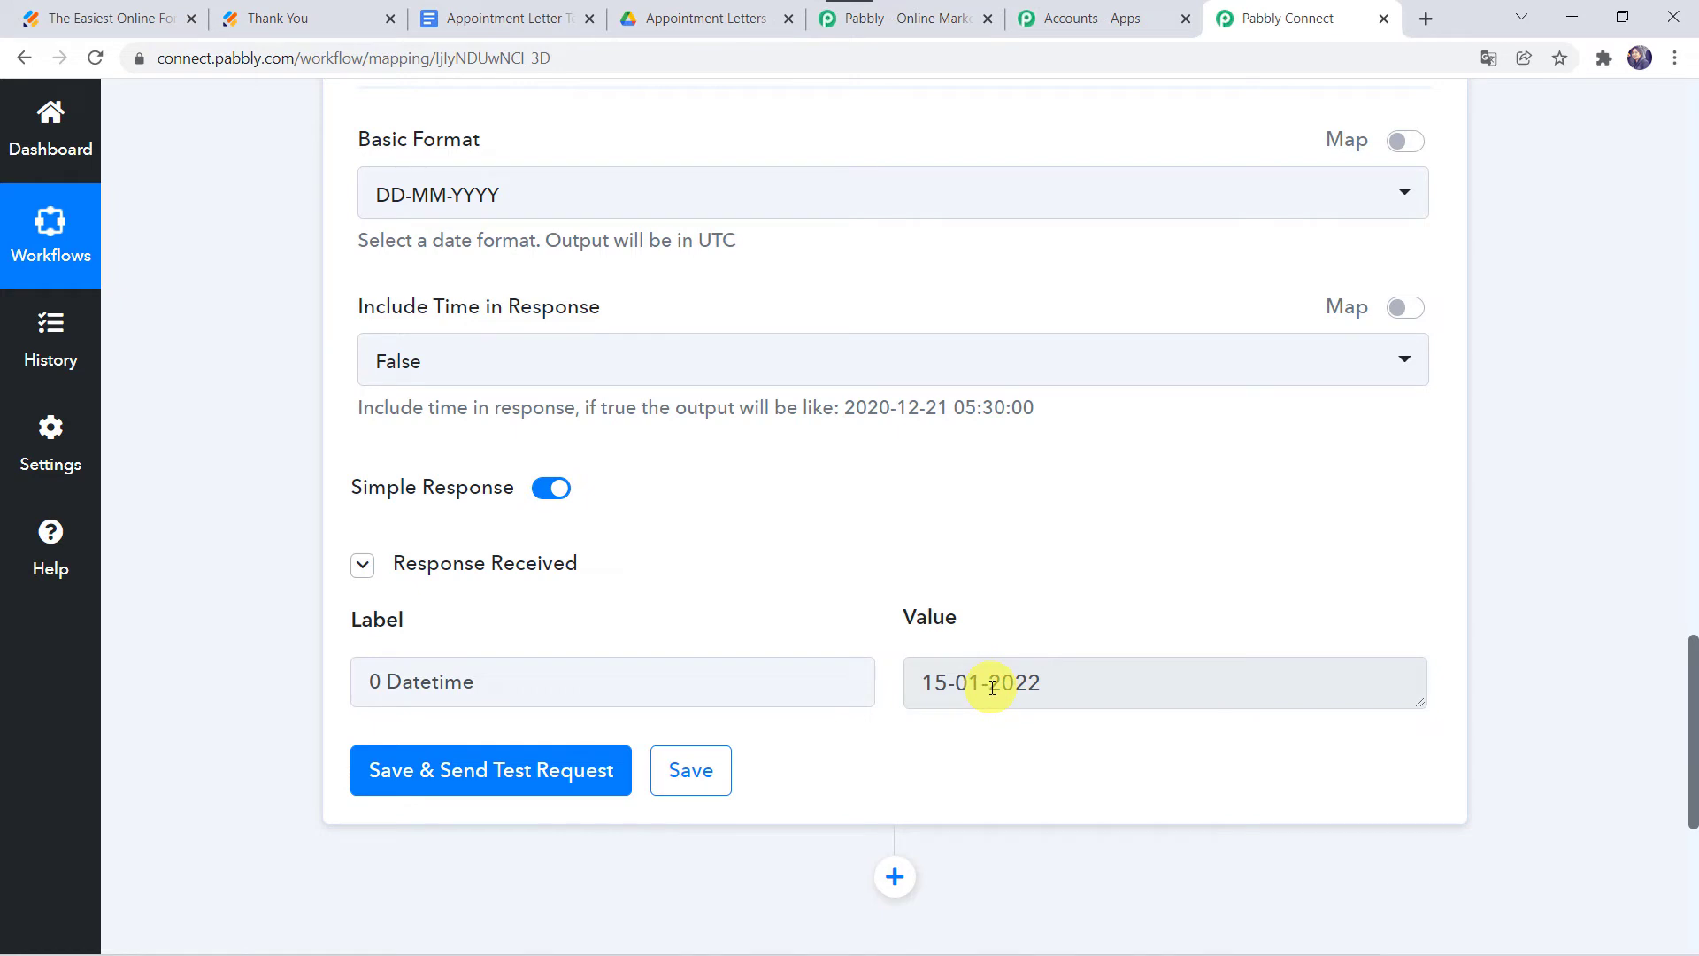
Add a Google Docs action after the date formatter with the Create Document from Template event.
{"action": "scroll", "coordinate": [990, 687], "scroll_direction": "down", "scroll_amount": 5}
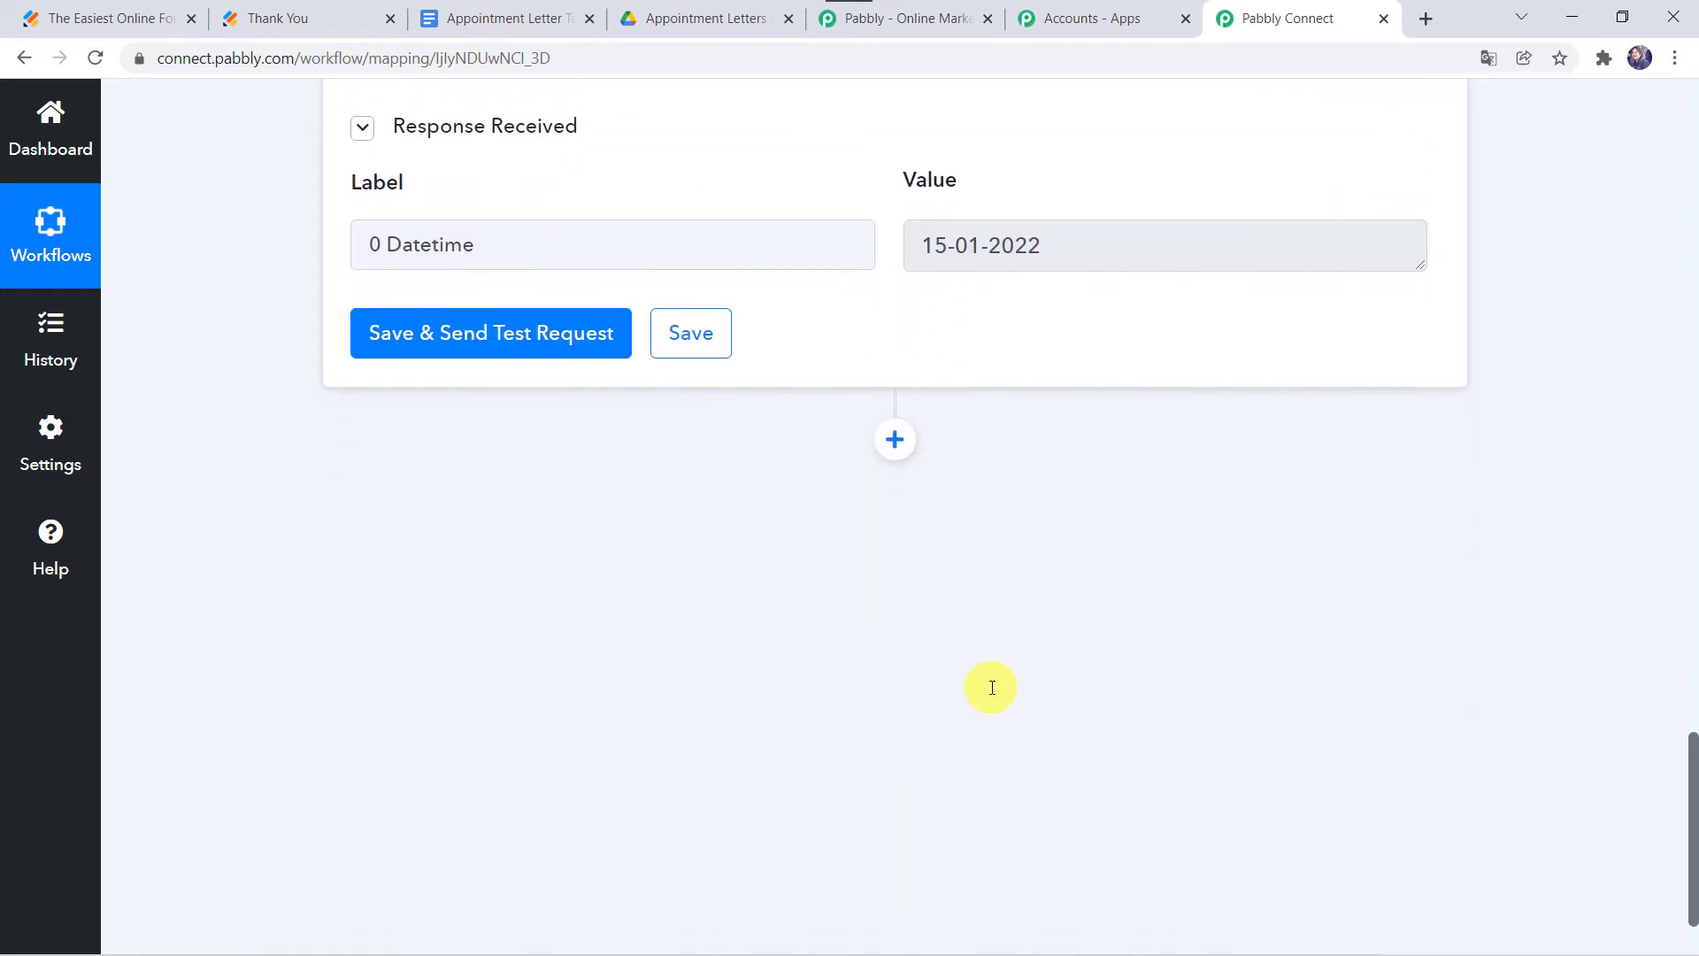
{"action": "left_click", "coordinate": [903, 448]}
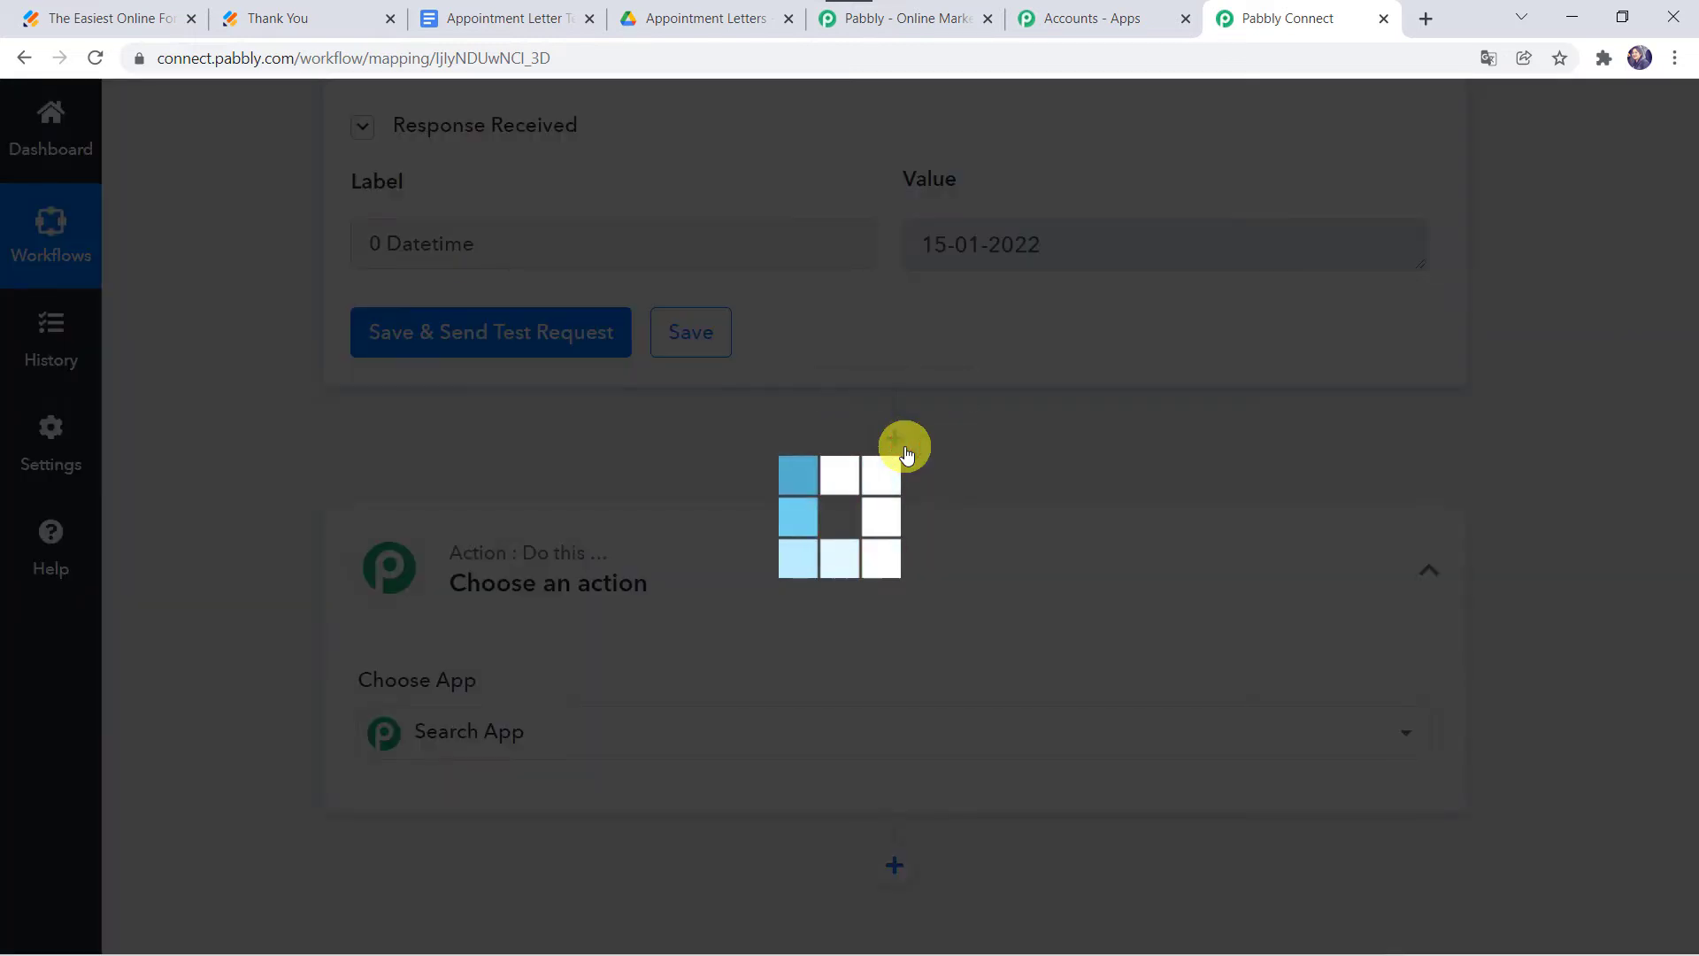
{"action": "scroll", "coordinate": [484, 540], "scroll_direction": "down", "scroll_amount": 3}
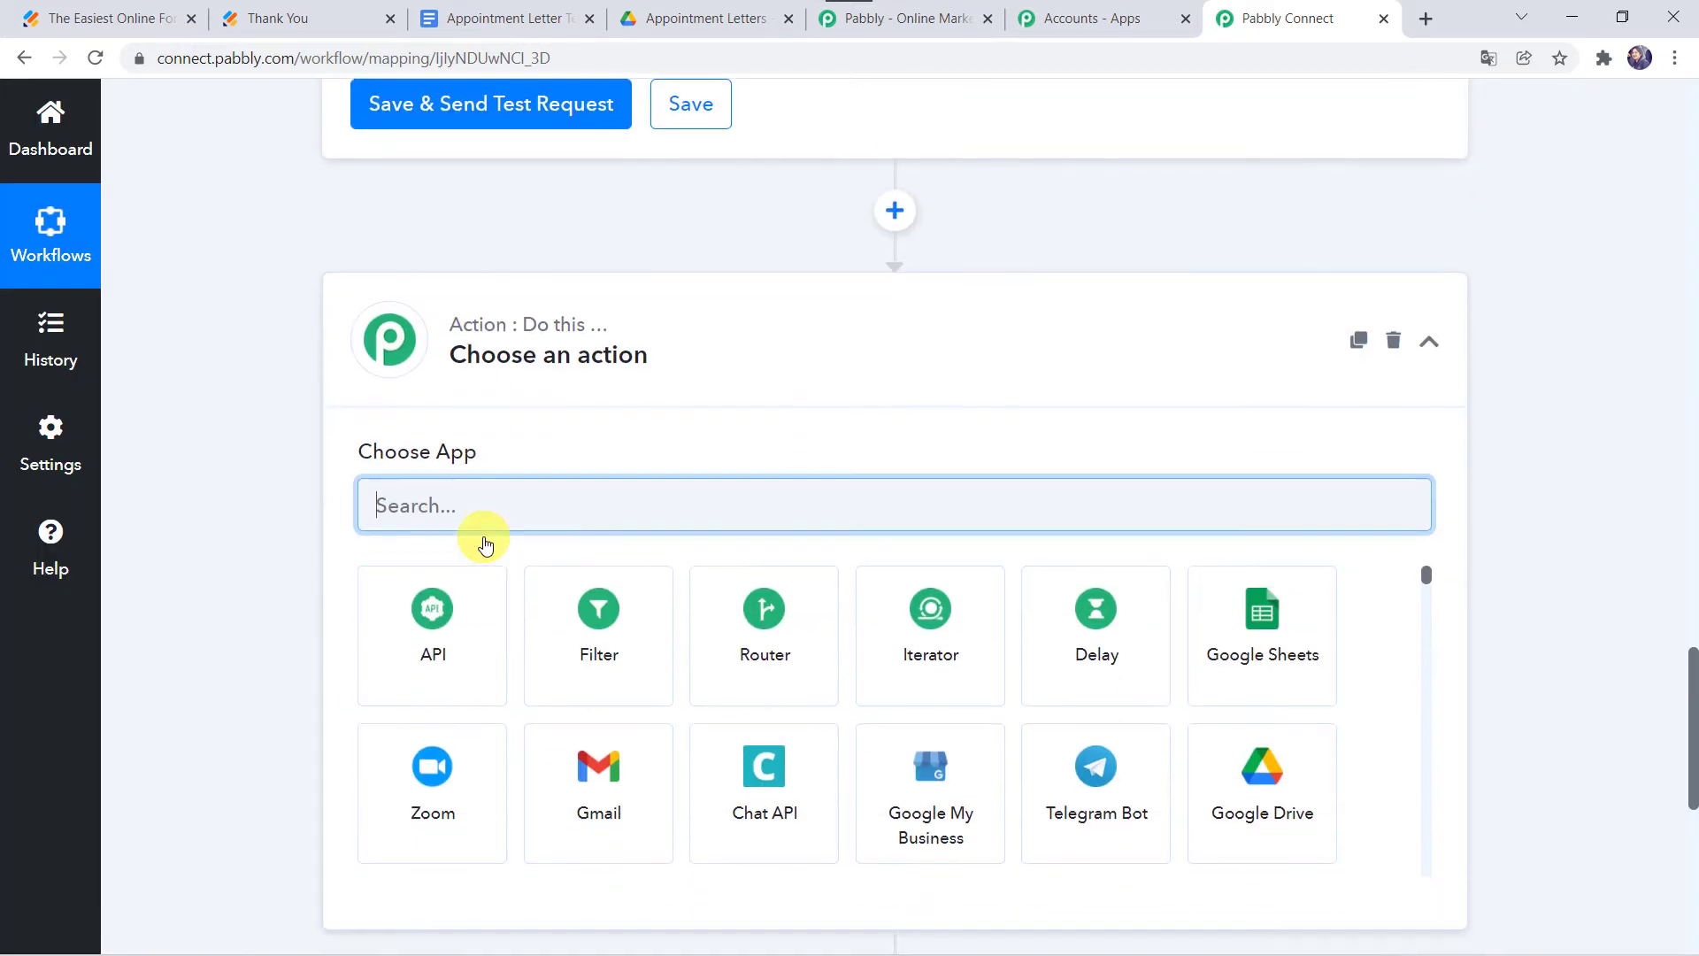
{"action": "type", "text": "Goog"}
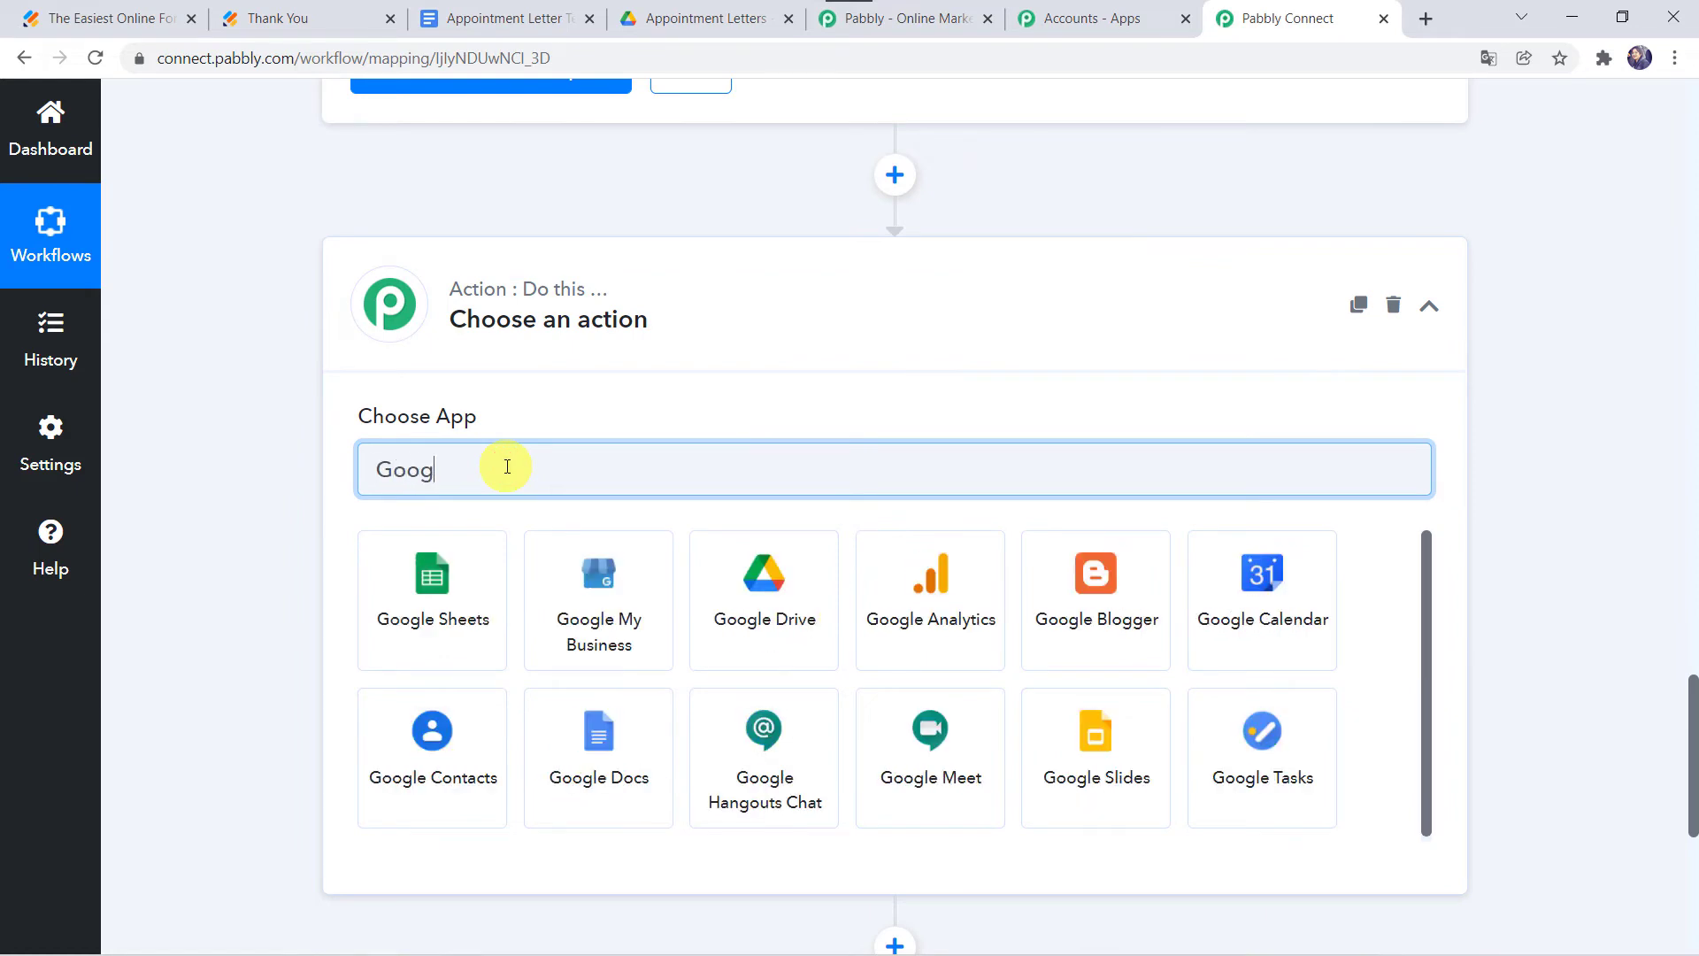
{"action": "type", "text": "le D"}
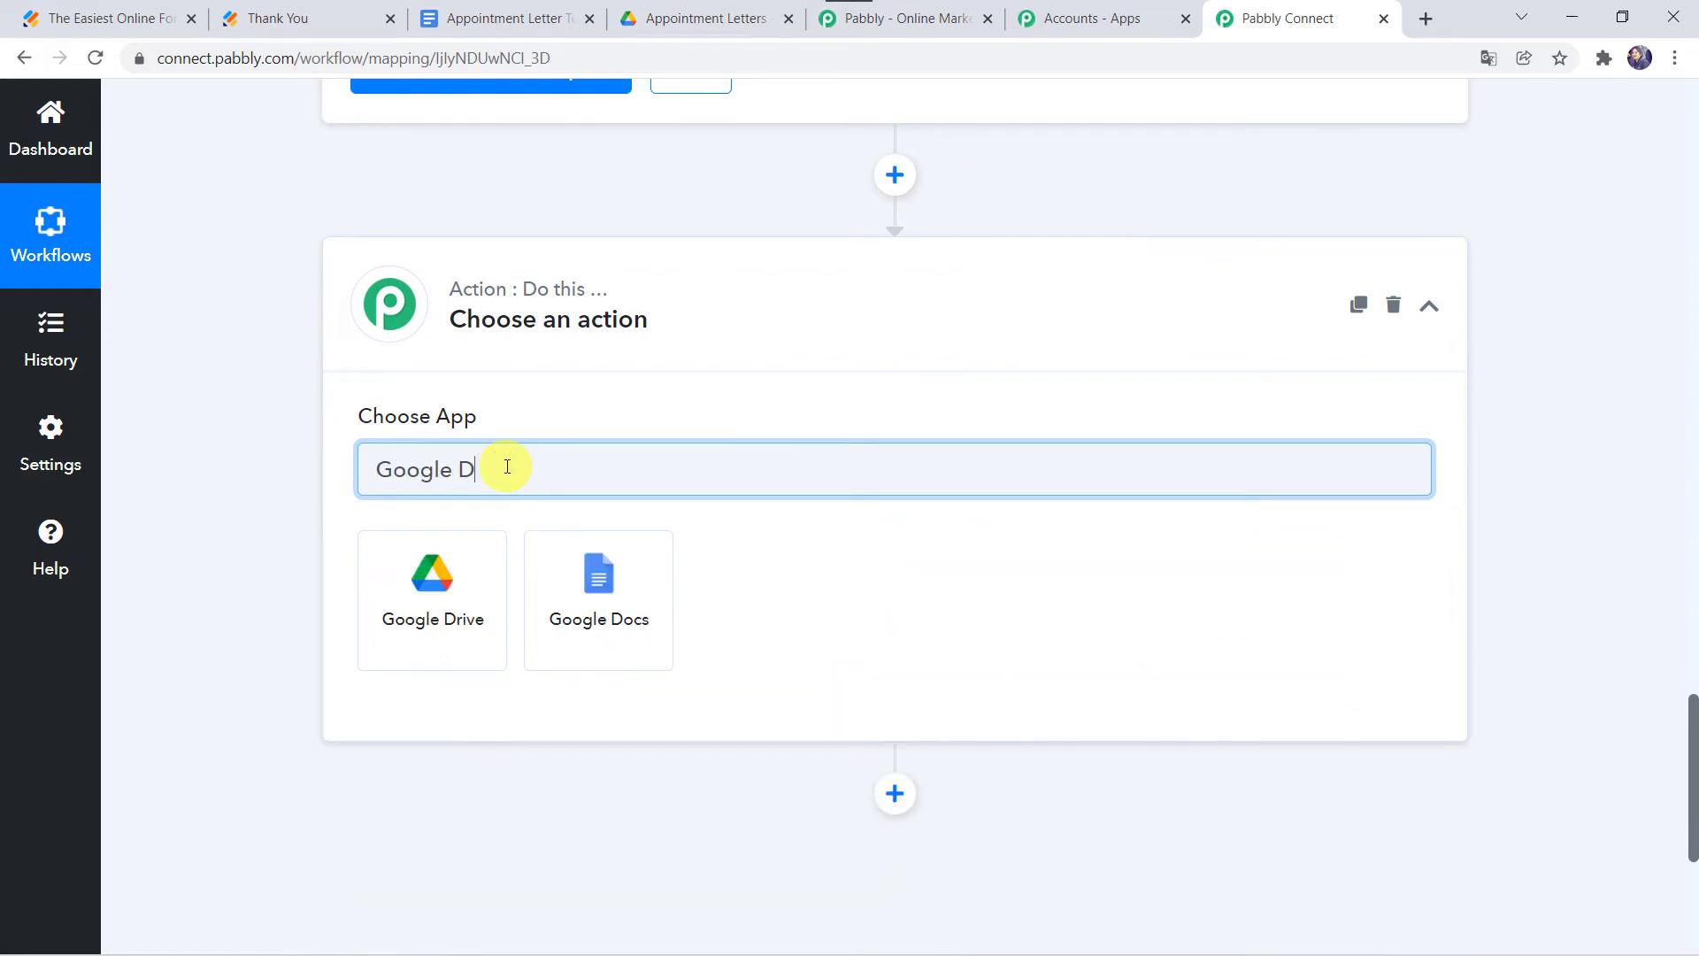
{"action": "left_click", "coordinate": [657, 625]}
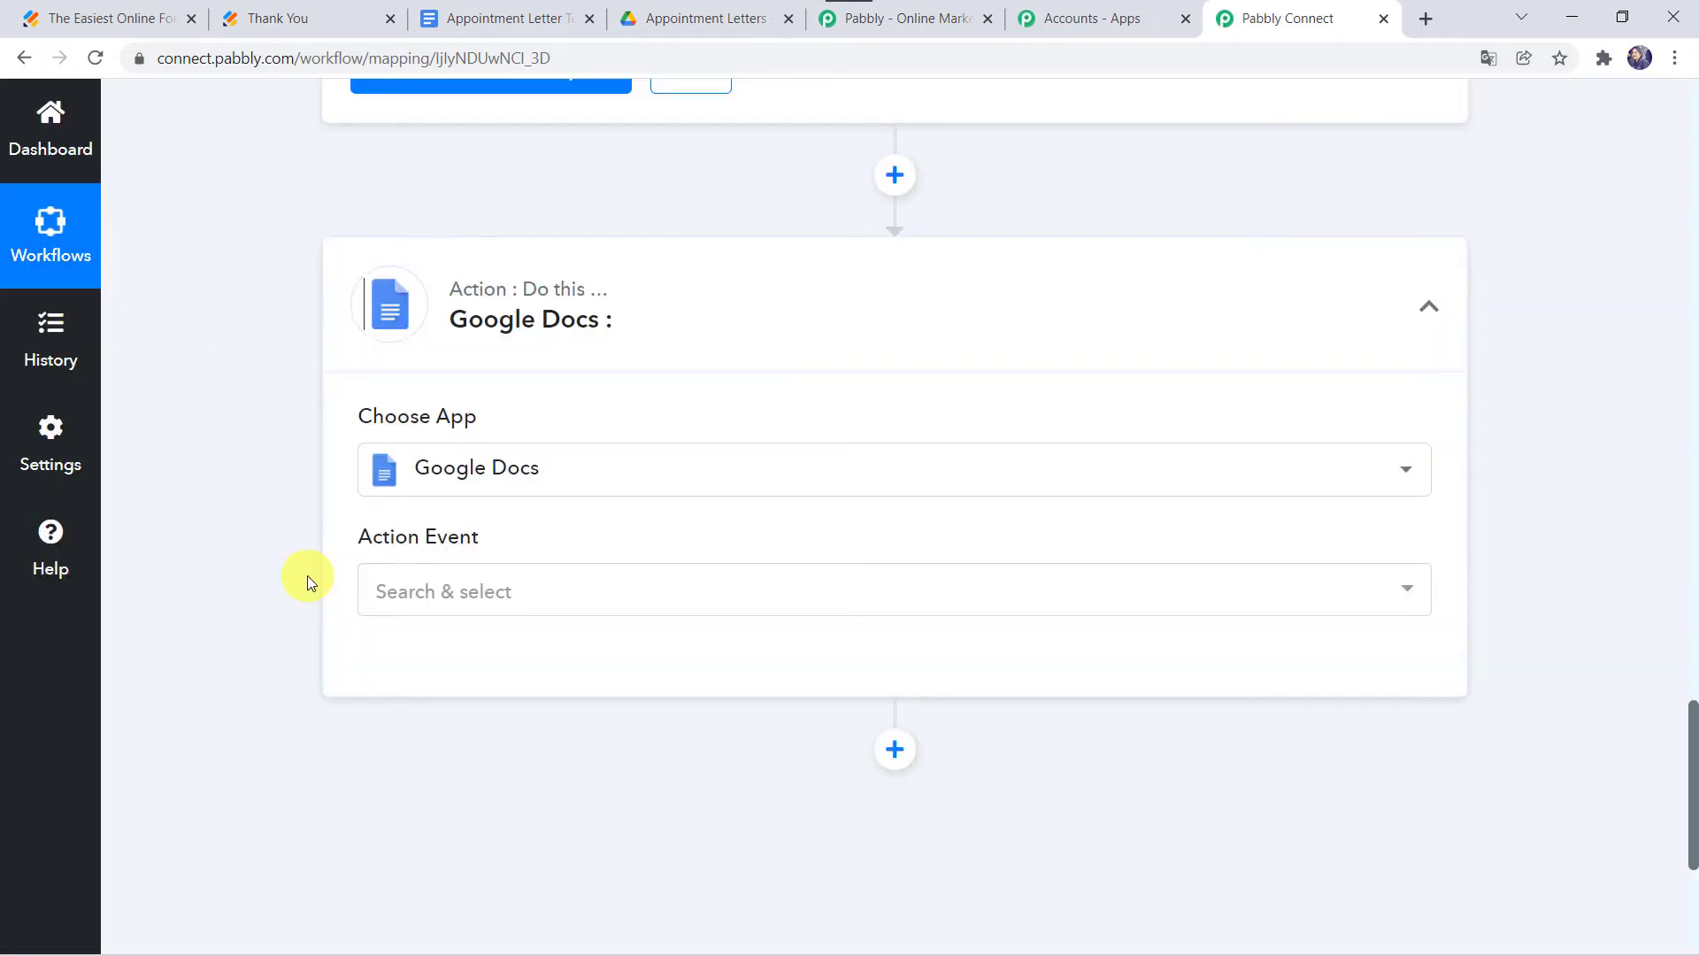
{"action": "left_click", "coordinate": [397, 604]}
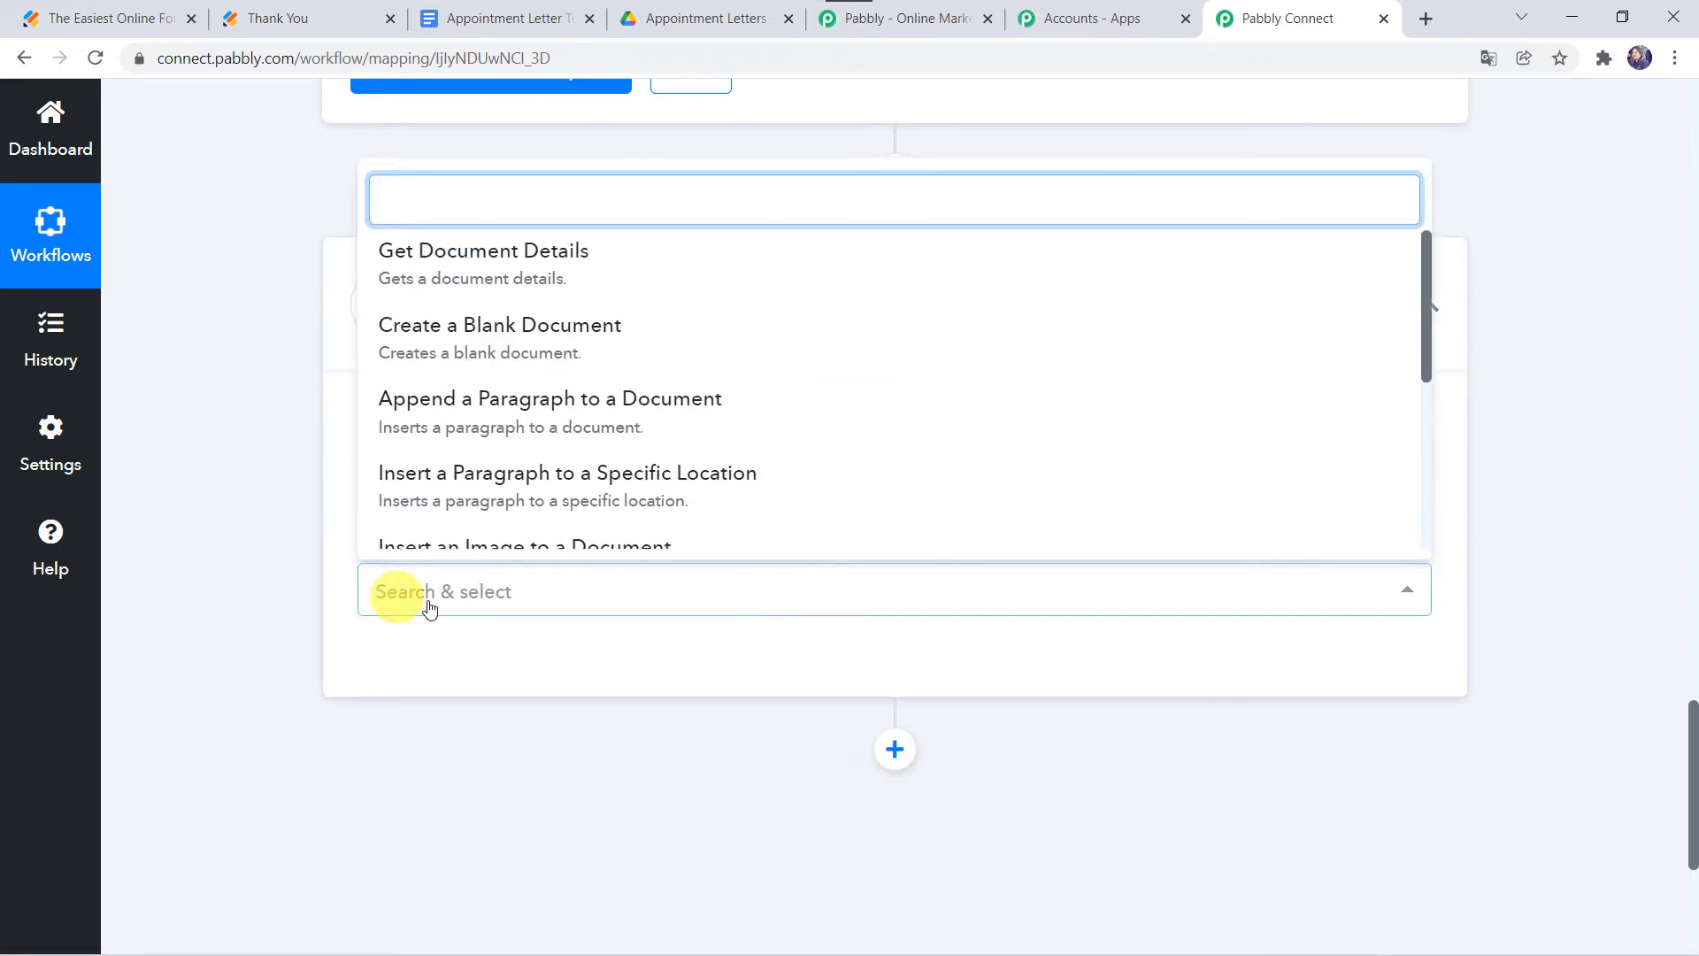
{"action": "scroll", "coordinate": [535, 392], "scroll_direction": "down", "scroll_amount": 3}
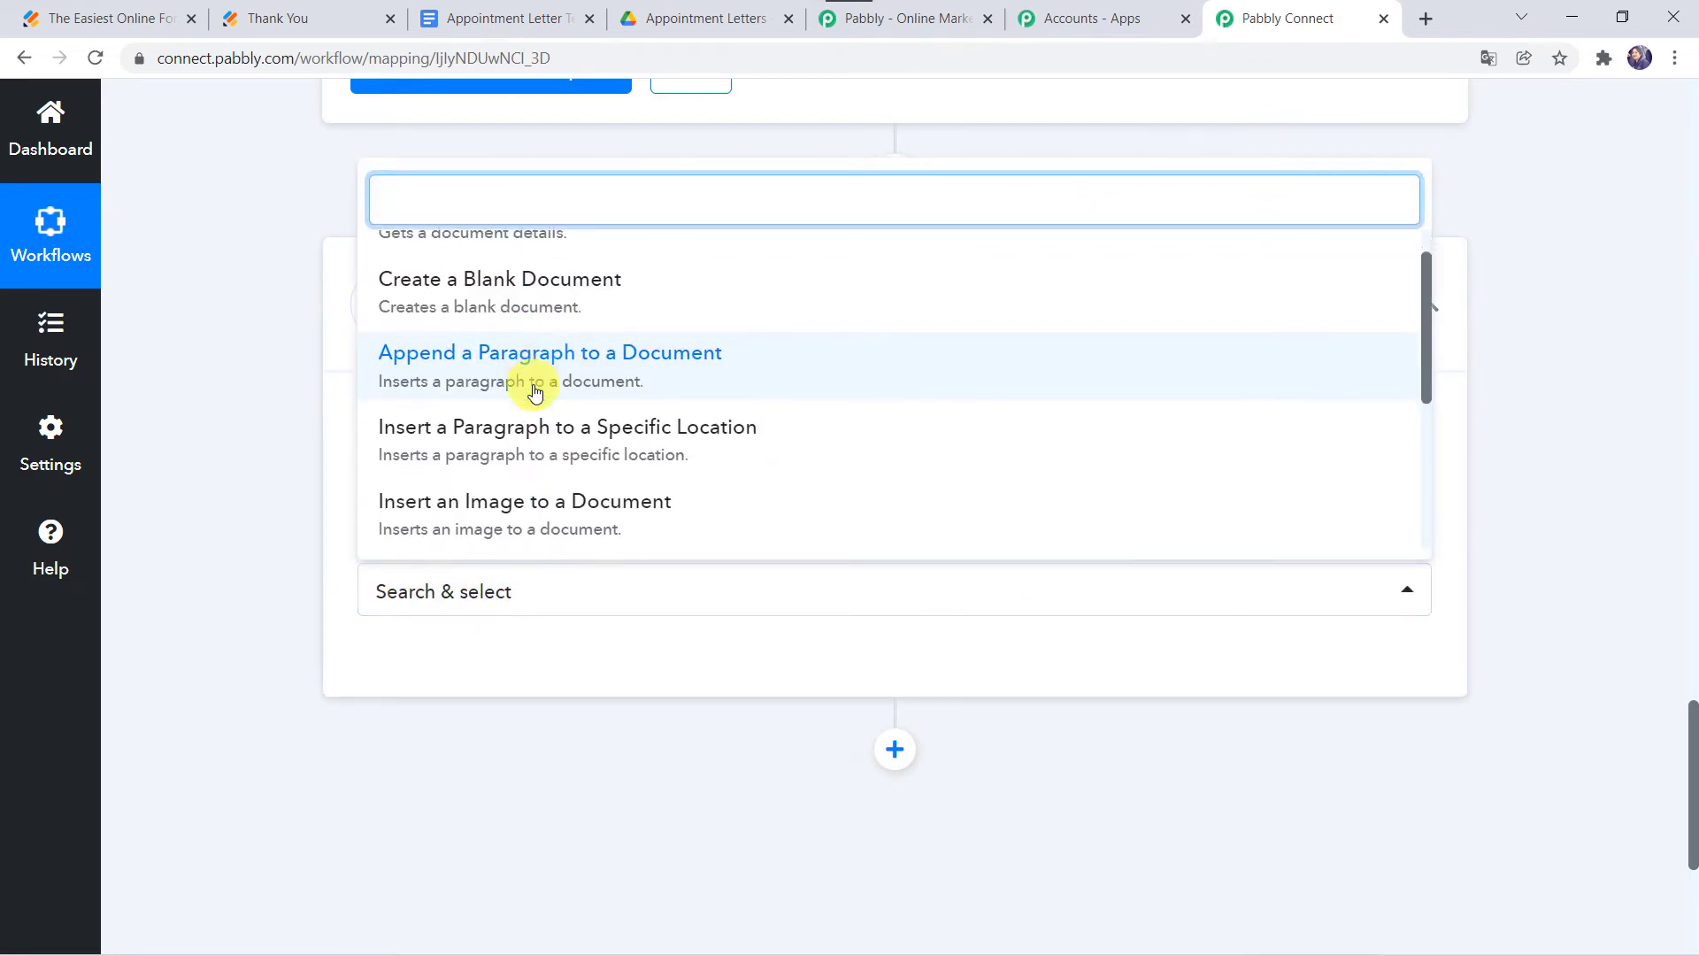
{"action": "scroll", "coordinate": [535, 392], "scroll_direction": "down", "scroll_amount": 2}
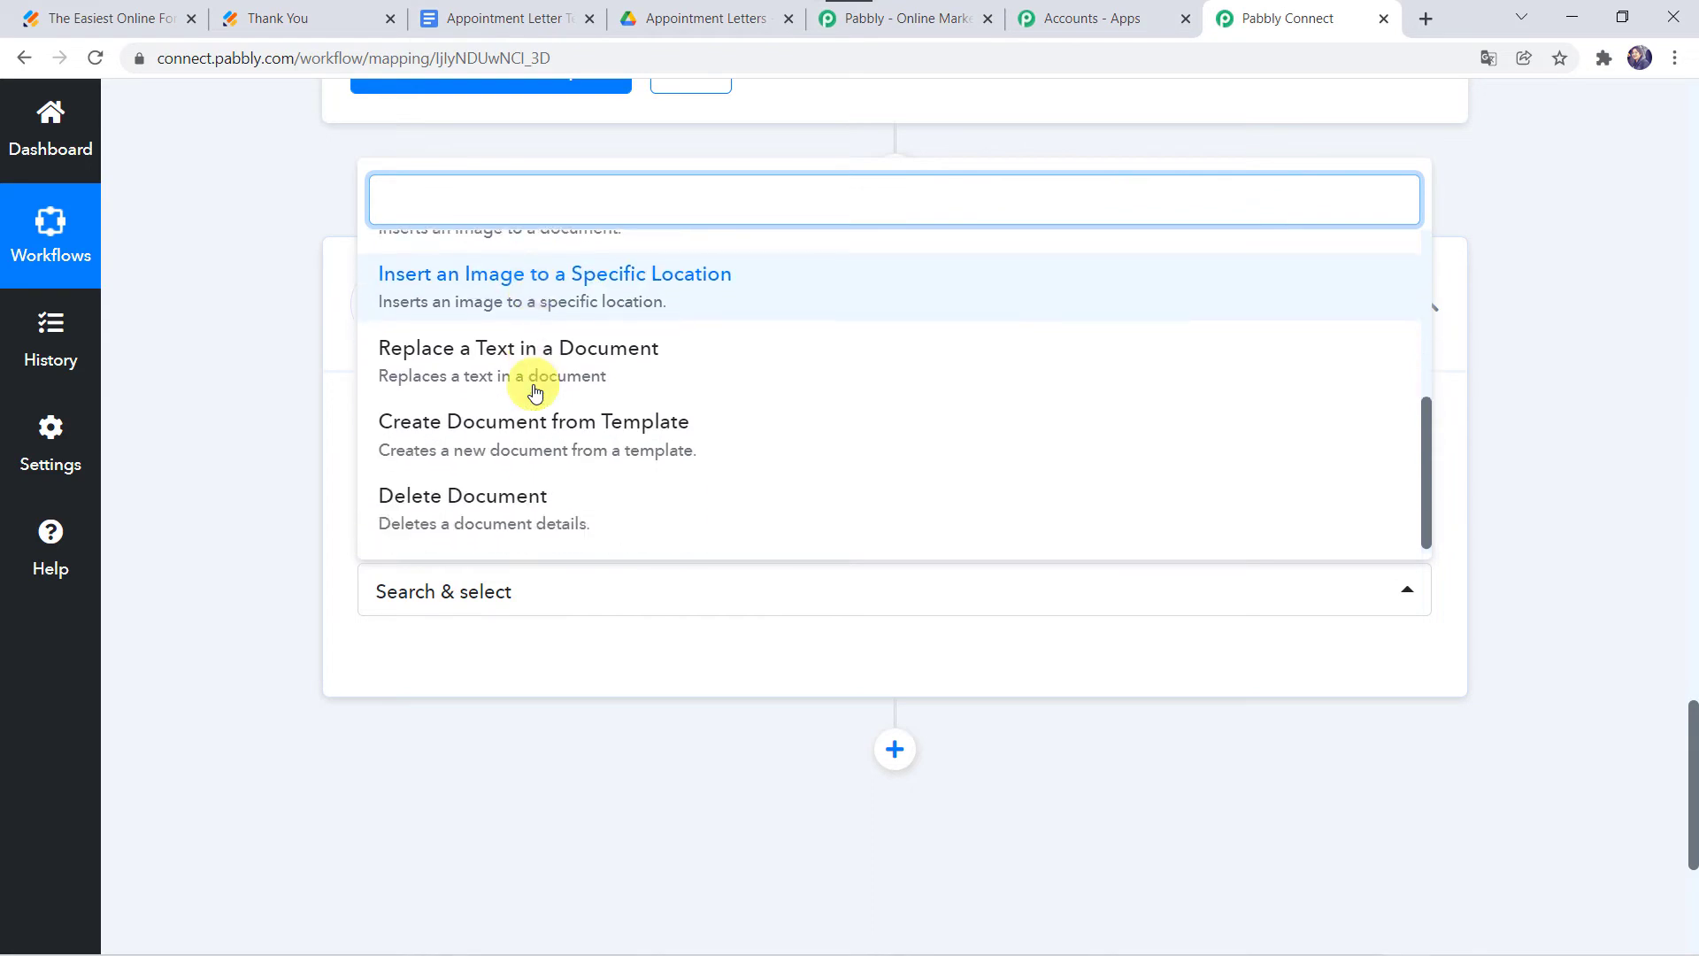
{"action": "left_click", "coordinate": [653, 439]}
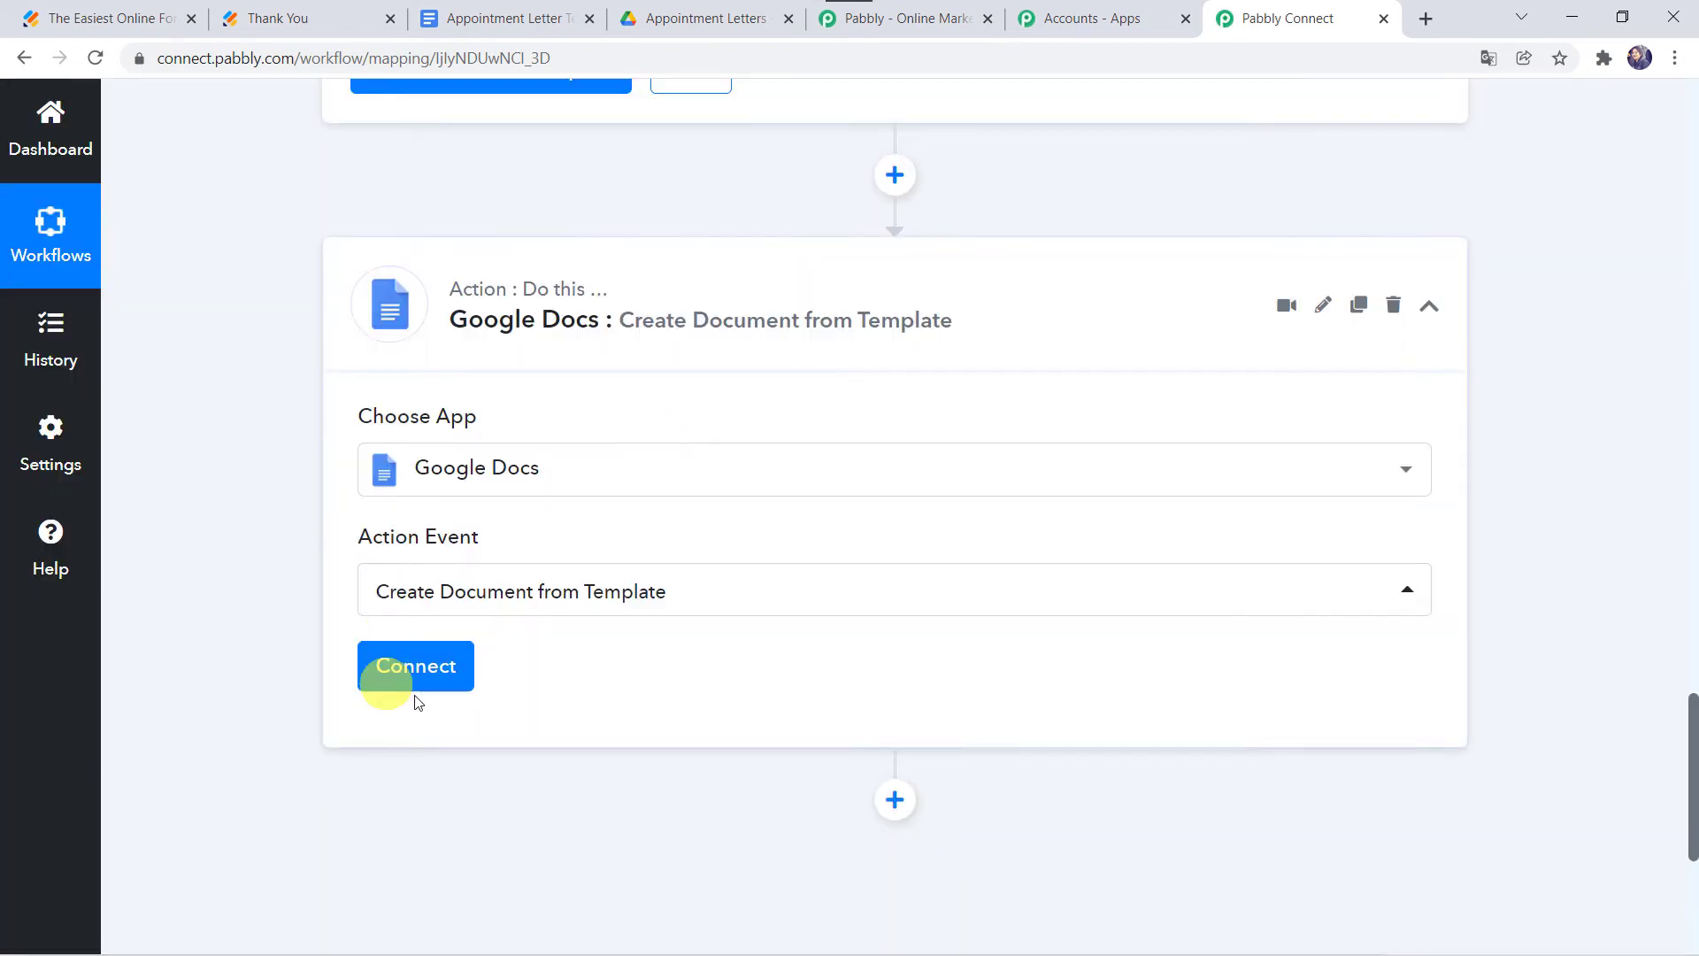
Connect the Google Docs action through a new connection, choosing the Google account and granting Pabbly Connect Drive the additional access.
{"action": "left_click", "coordinate": [447, 680]}
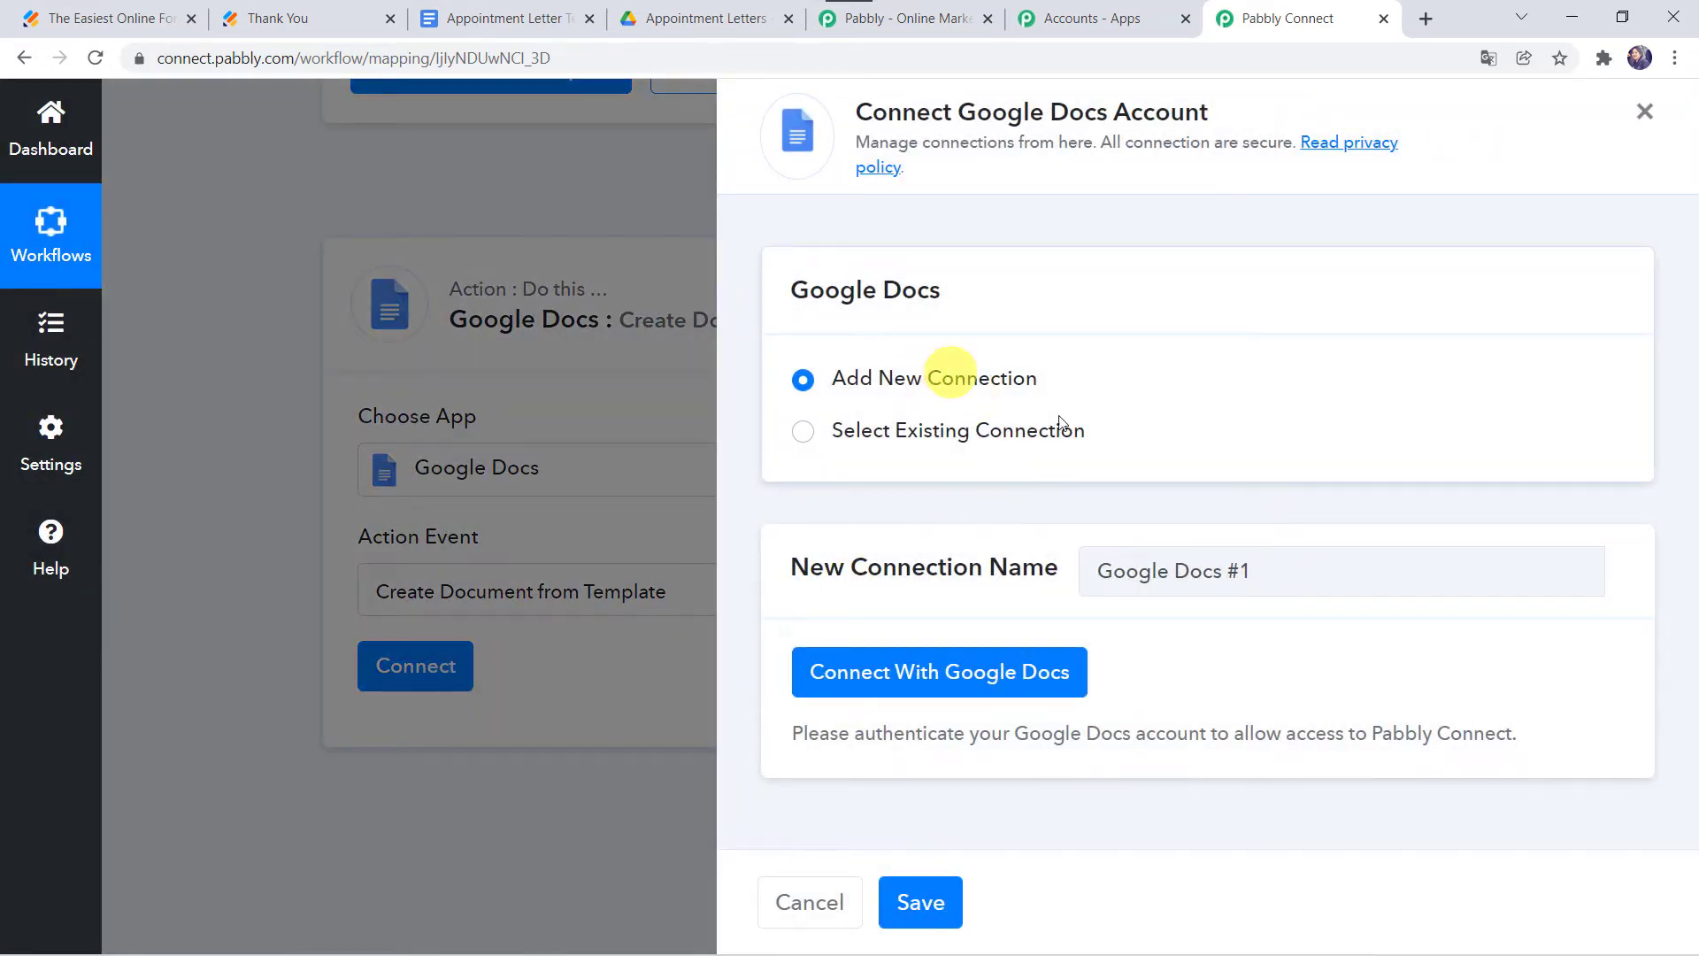
{"action": "left_click", "coordinate": [919, 687]}
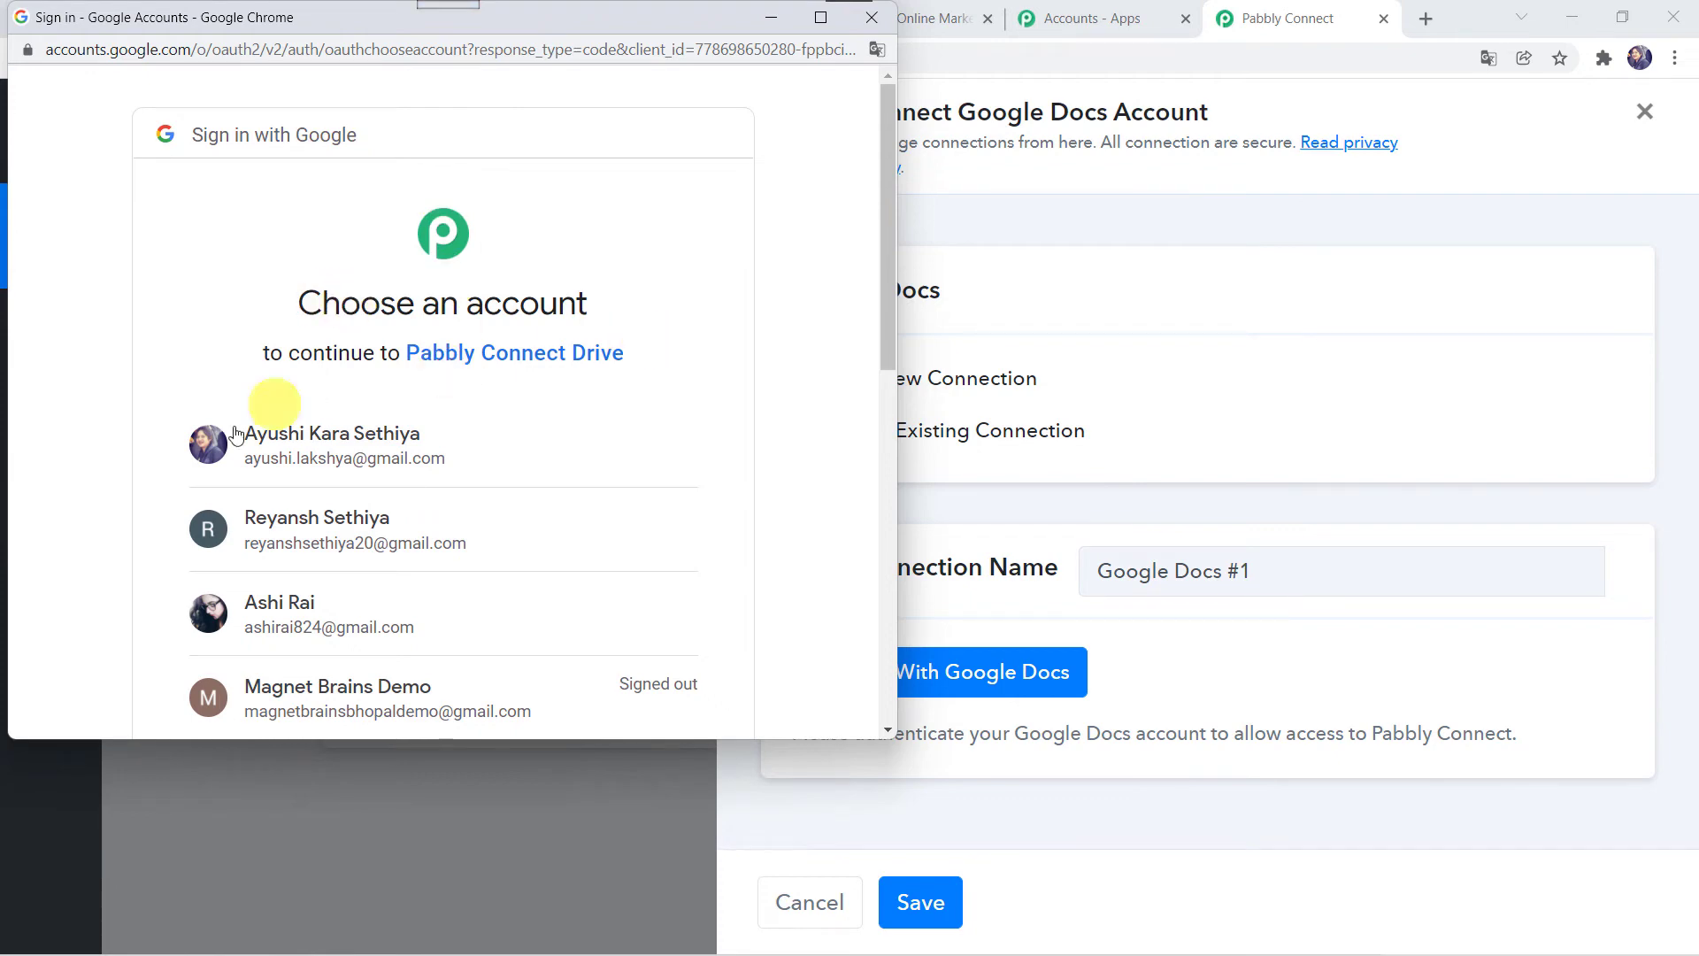
{"action": "left_click", "coordinate": [326, 522]}
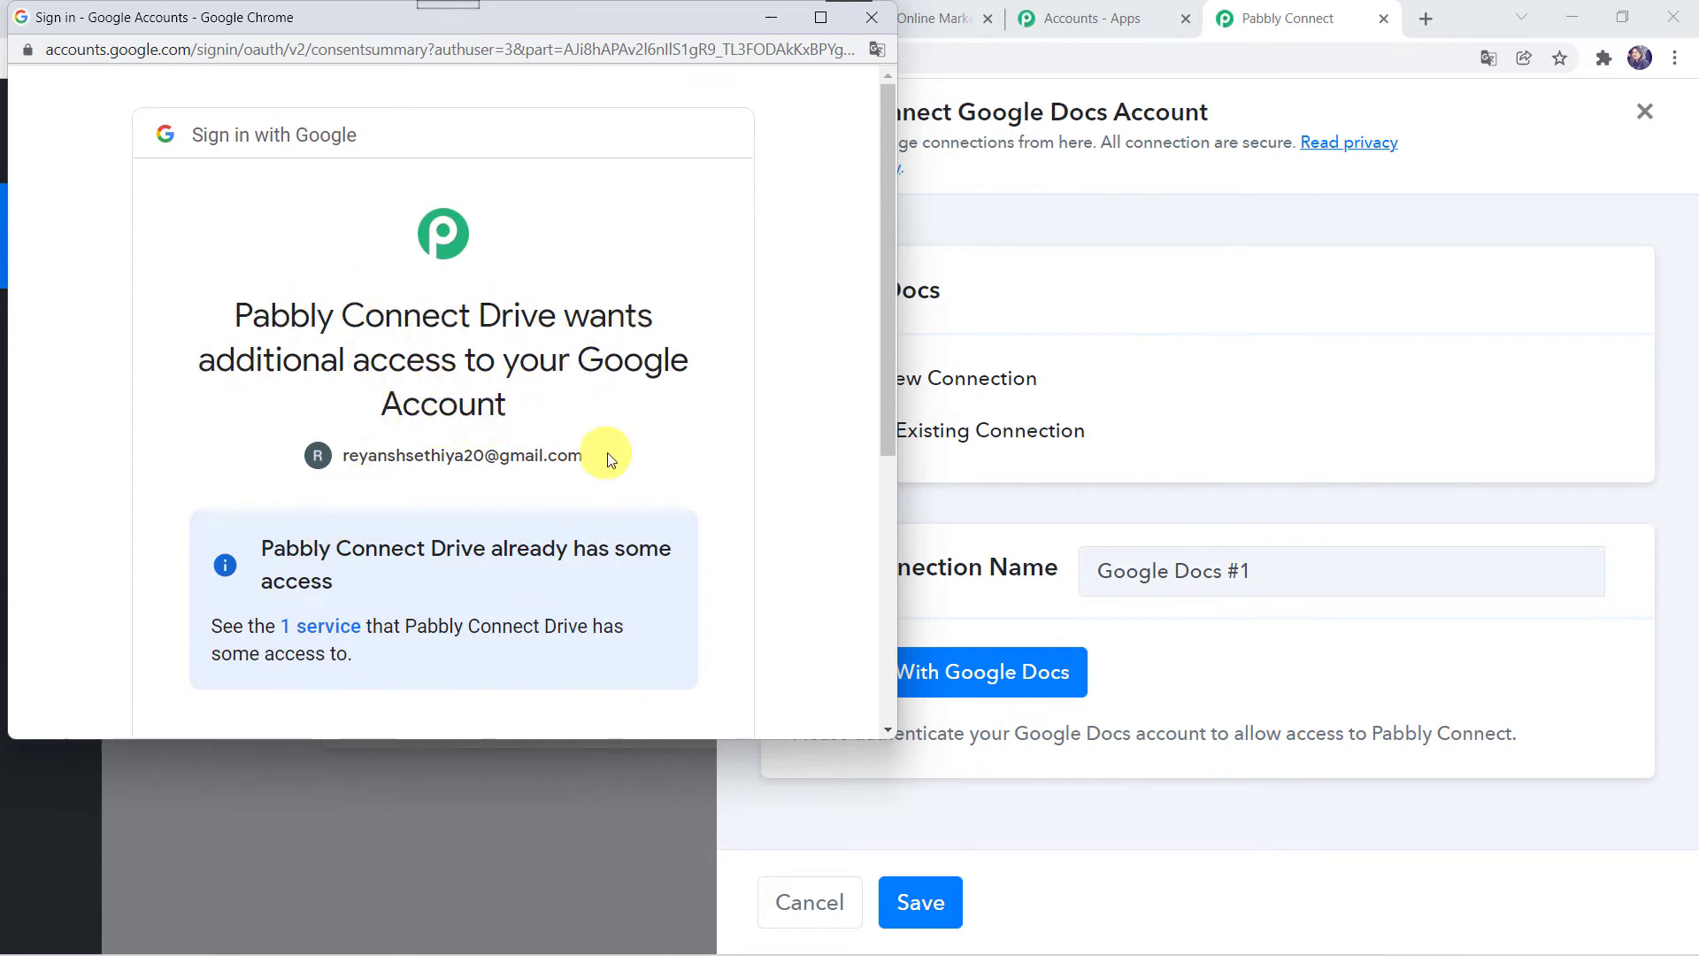
{"action": "scroll", "coordinate": [607, 459], "scroll_direction": "down", "scroll_amount": 4}
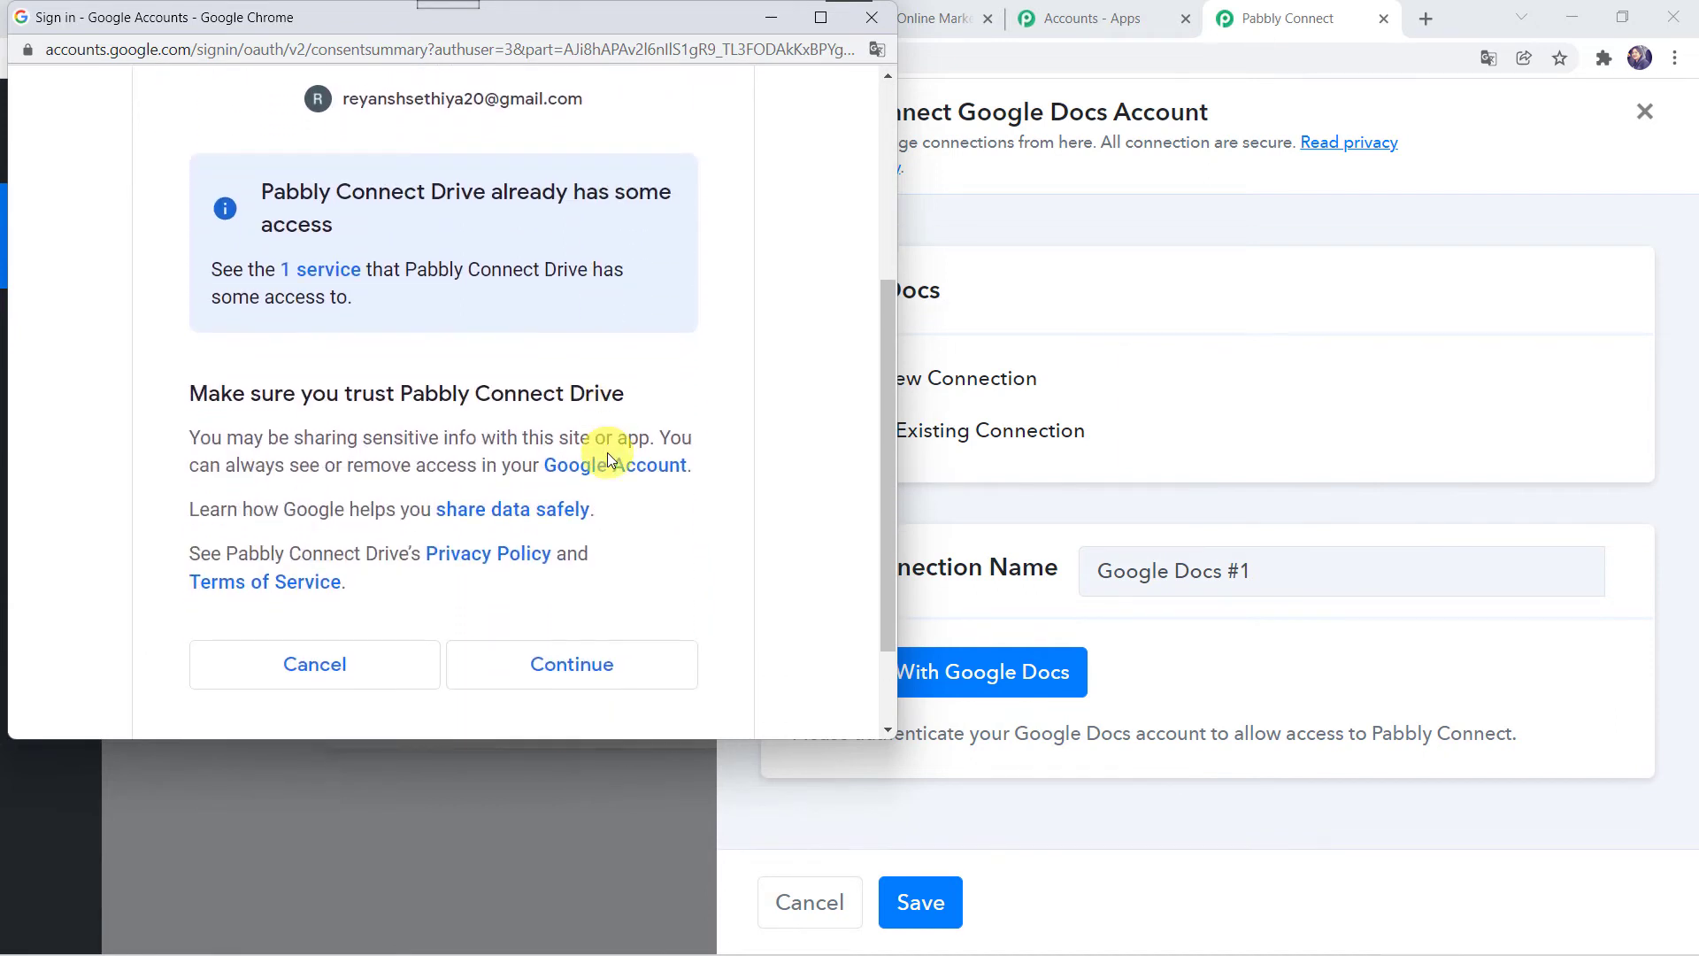
{"action": "left_click", "coordinate": [587, 658]}
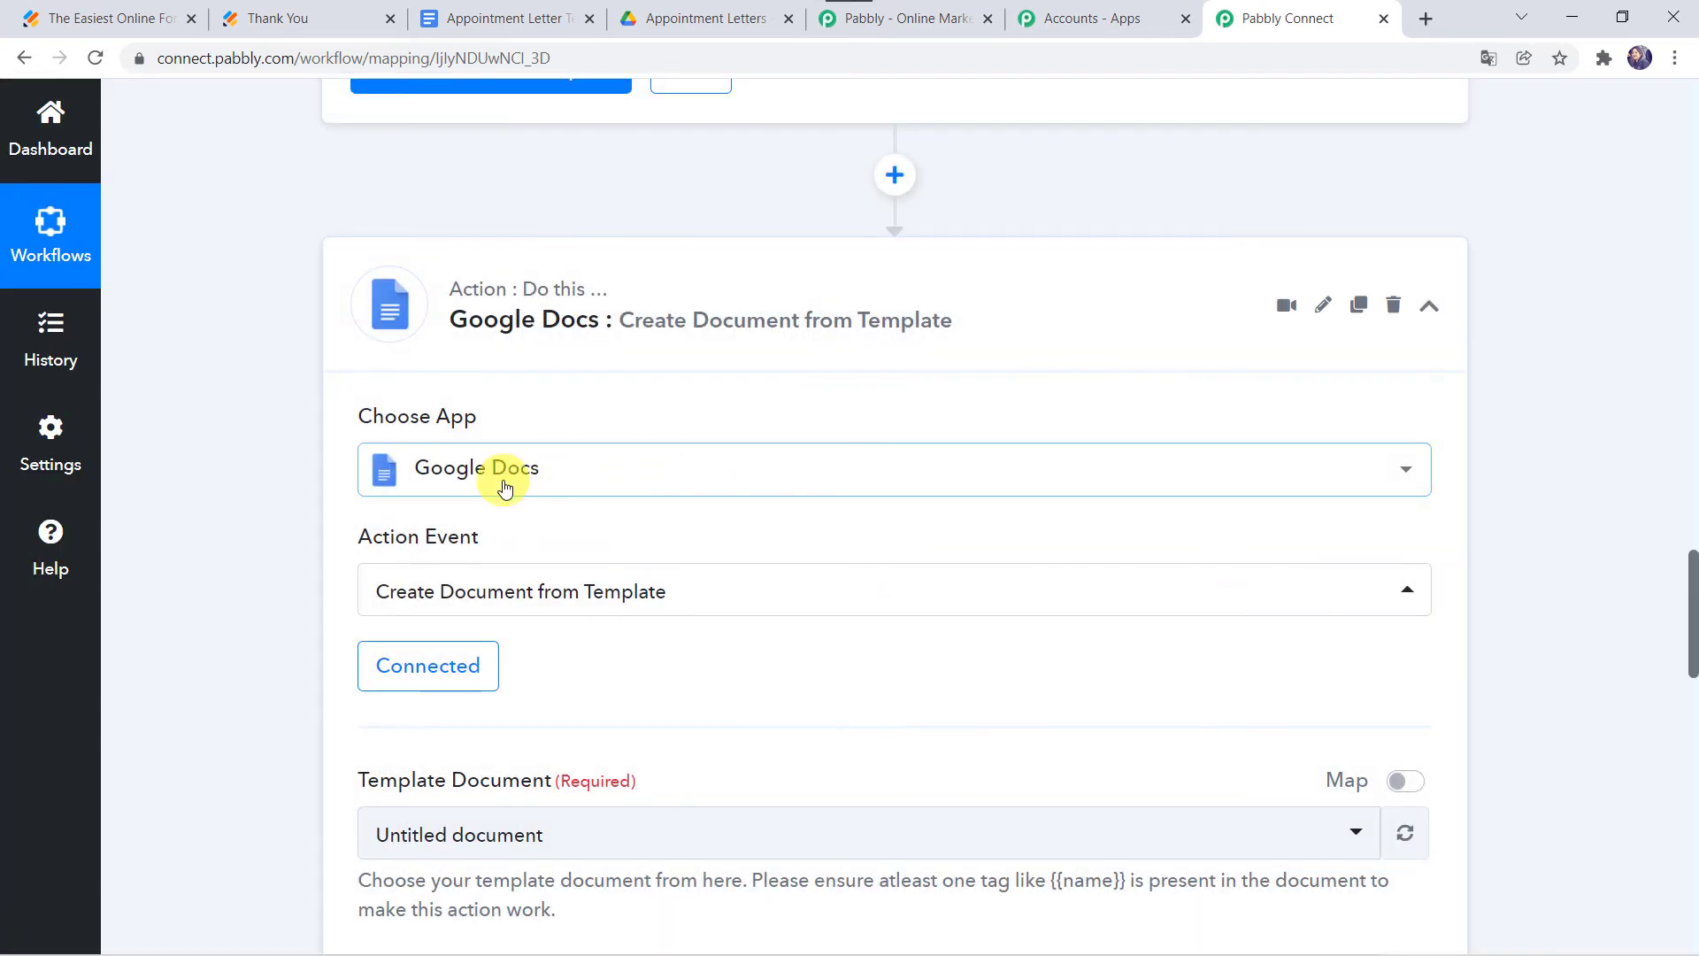
{"action": "left_click", "coordinate": [427, 665]}
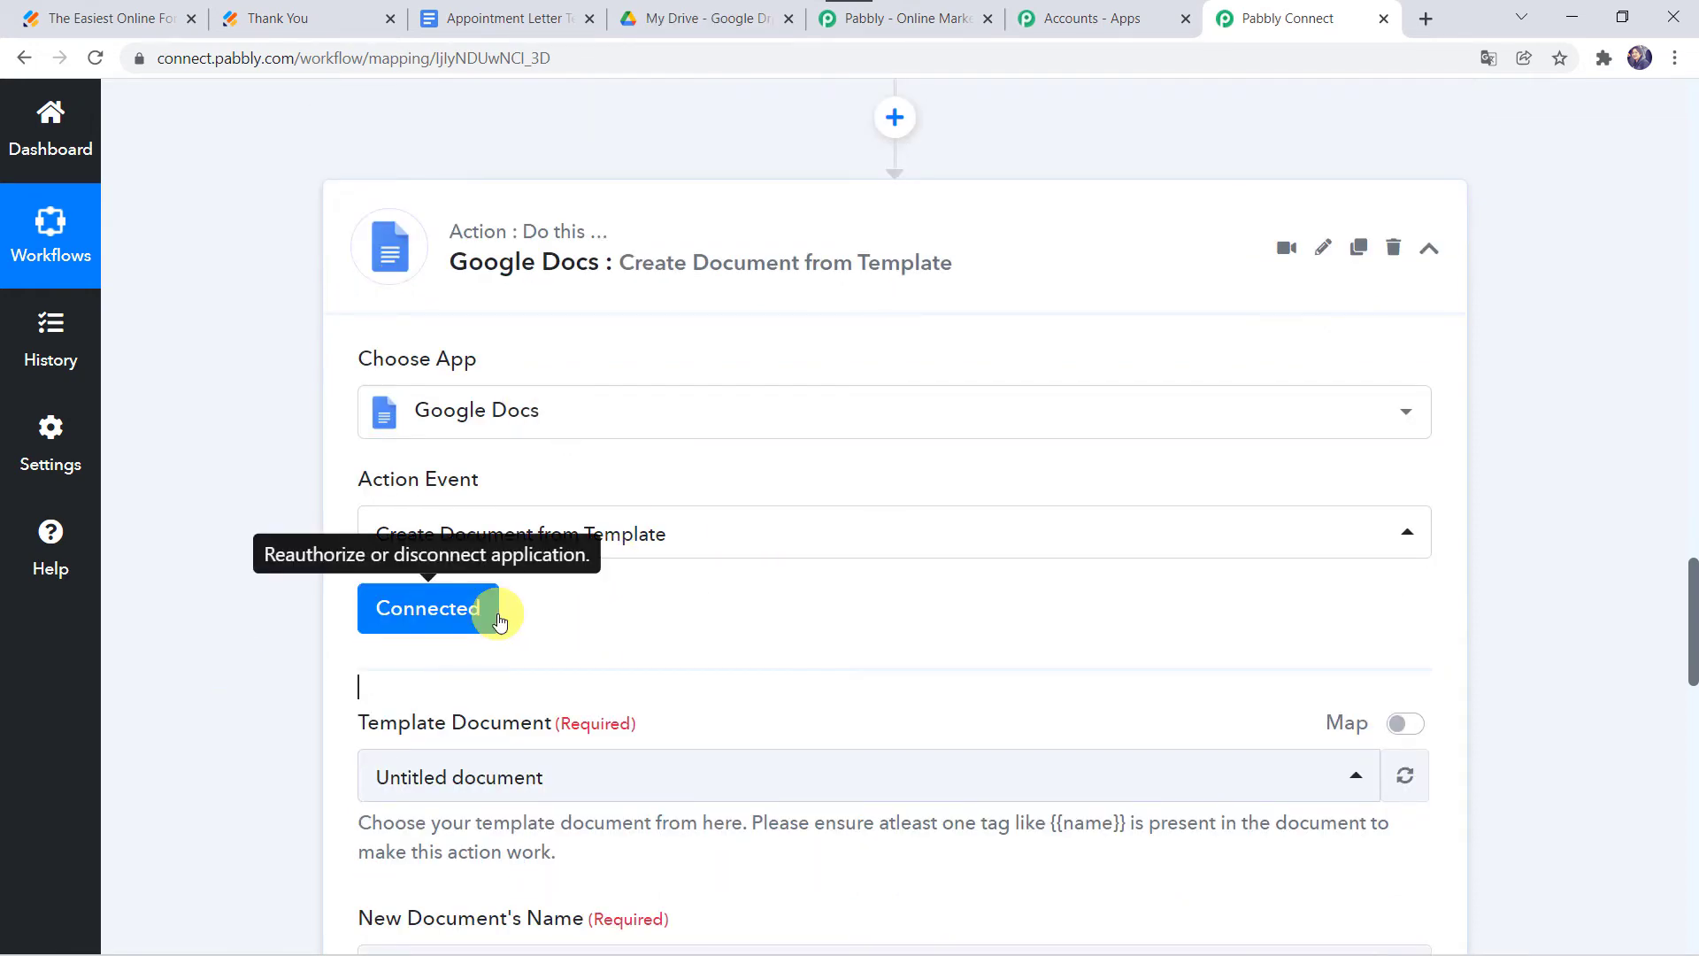
Check the available template documents and review the Date, Name, Position and Report Date tags in the Appointment Letter Template in Google Docs.
{"action": "scroll", "coordinate": [307, 707], "scroll_direction": "down", "scroll_amount": 1}
{"action": "scroll", "coordinate": [307, 707], "scroll_direction": "down", "scroll_amount": 2}
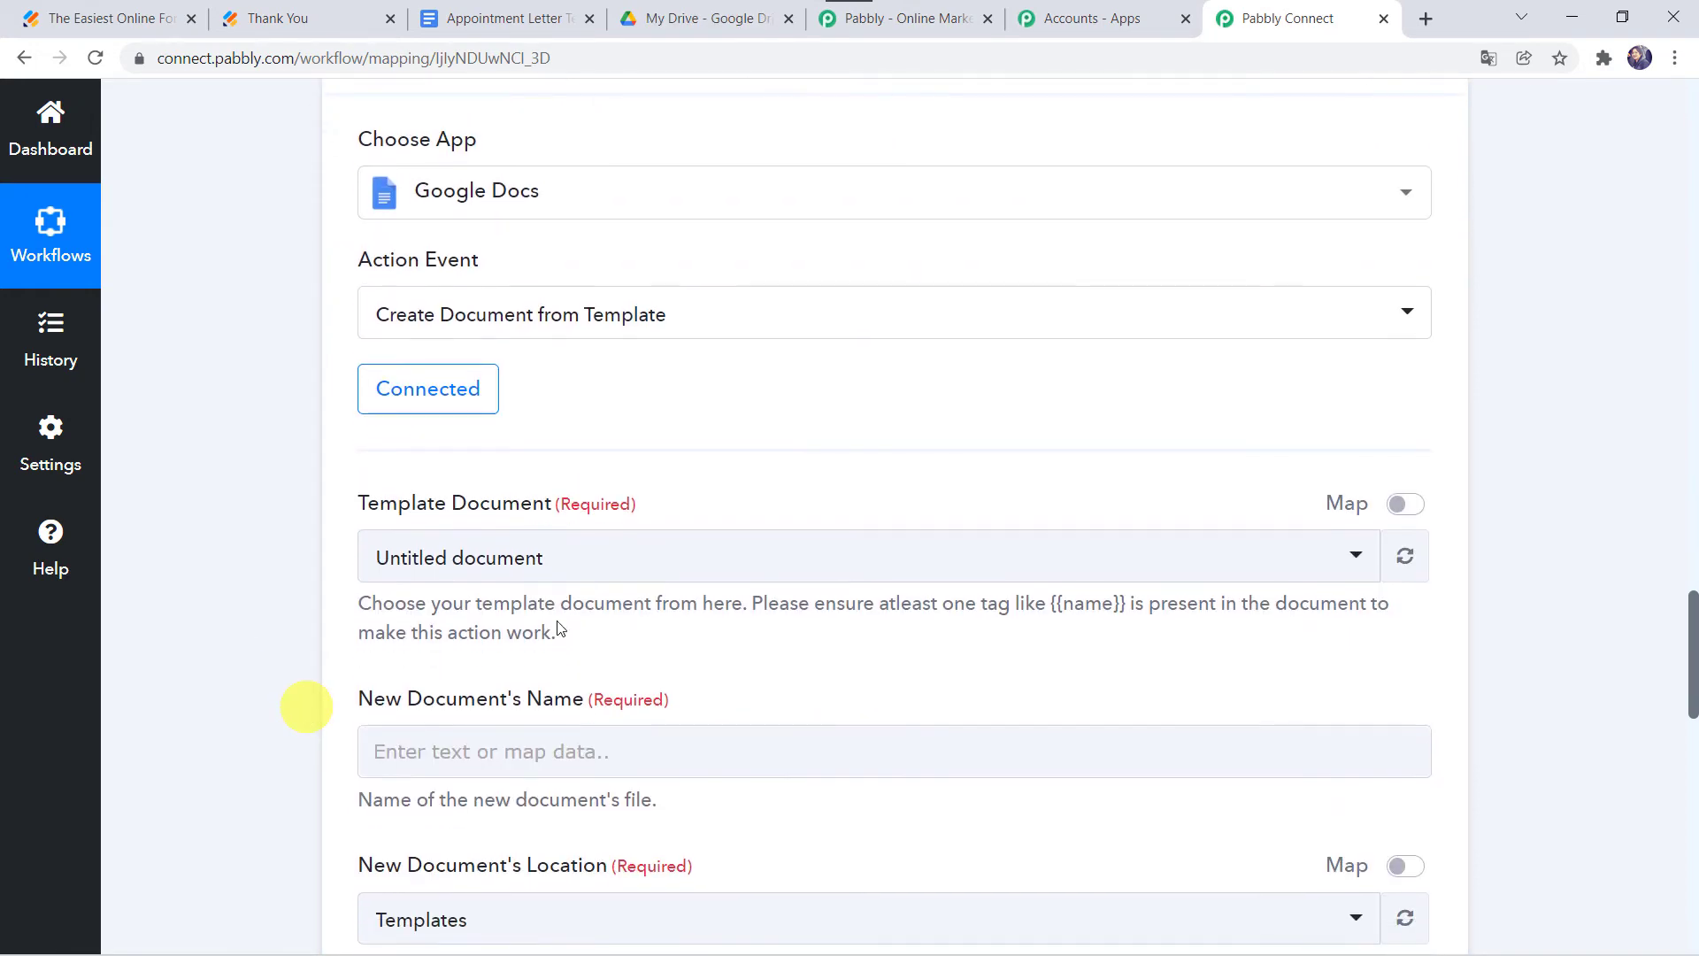
{"action": "left_click", "coordinate": [471, 569]}
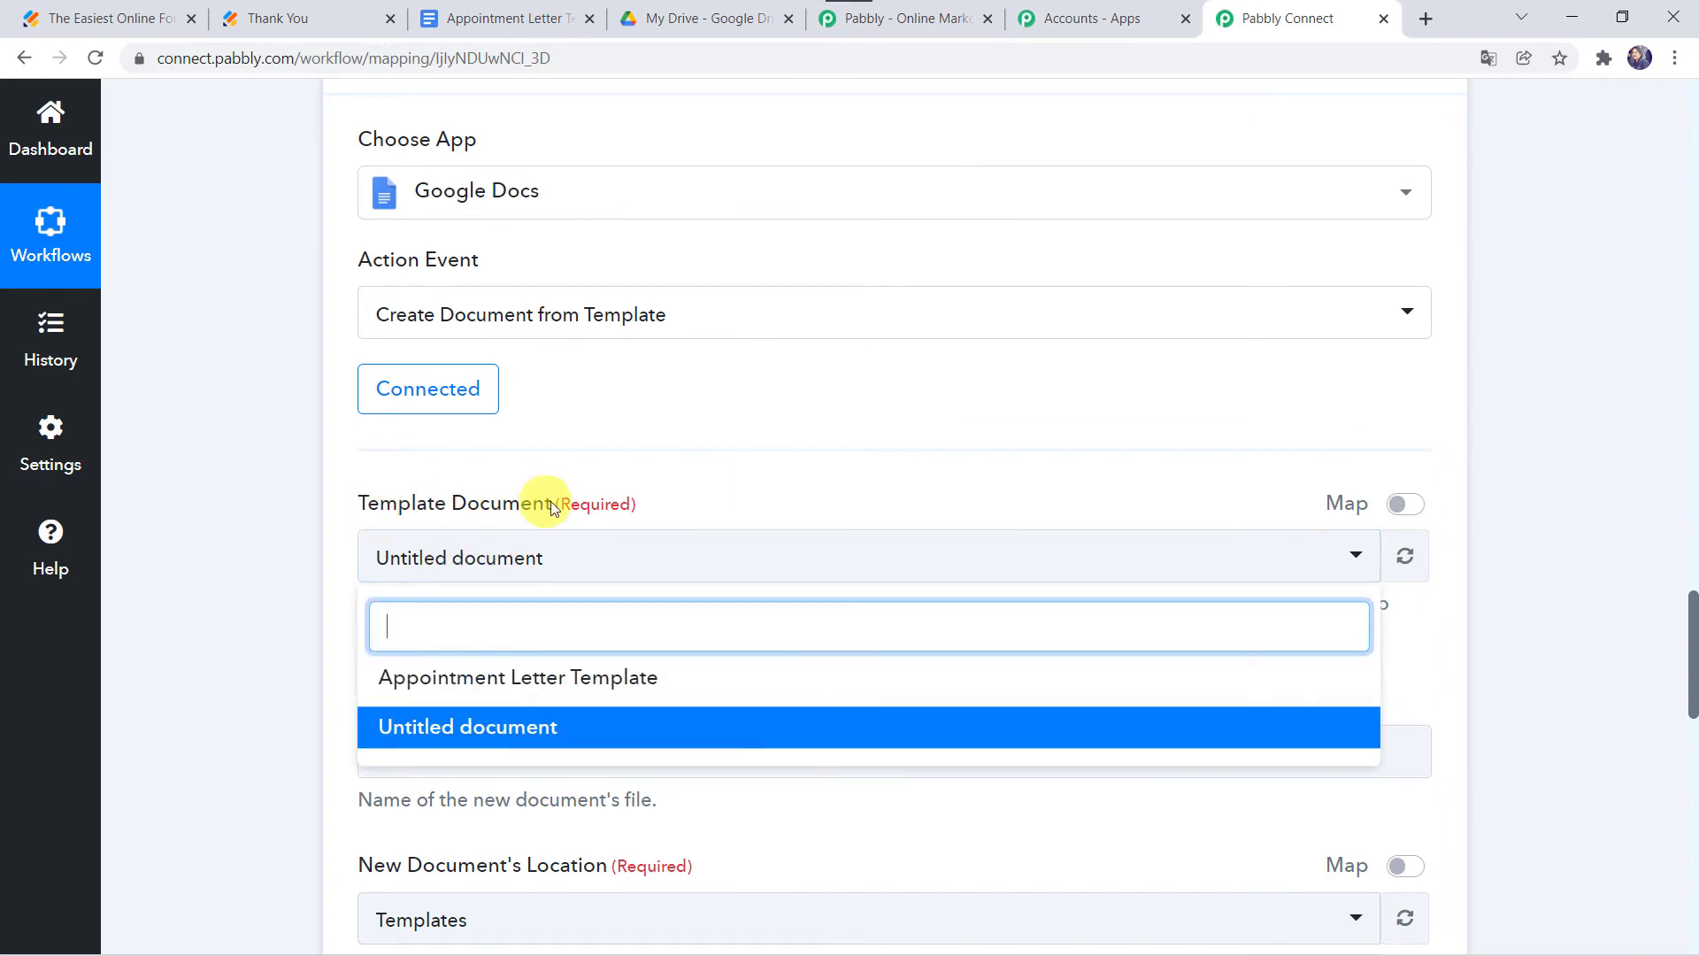
{"action": "left_click", "coordinate": [300, 533]}
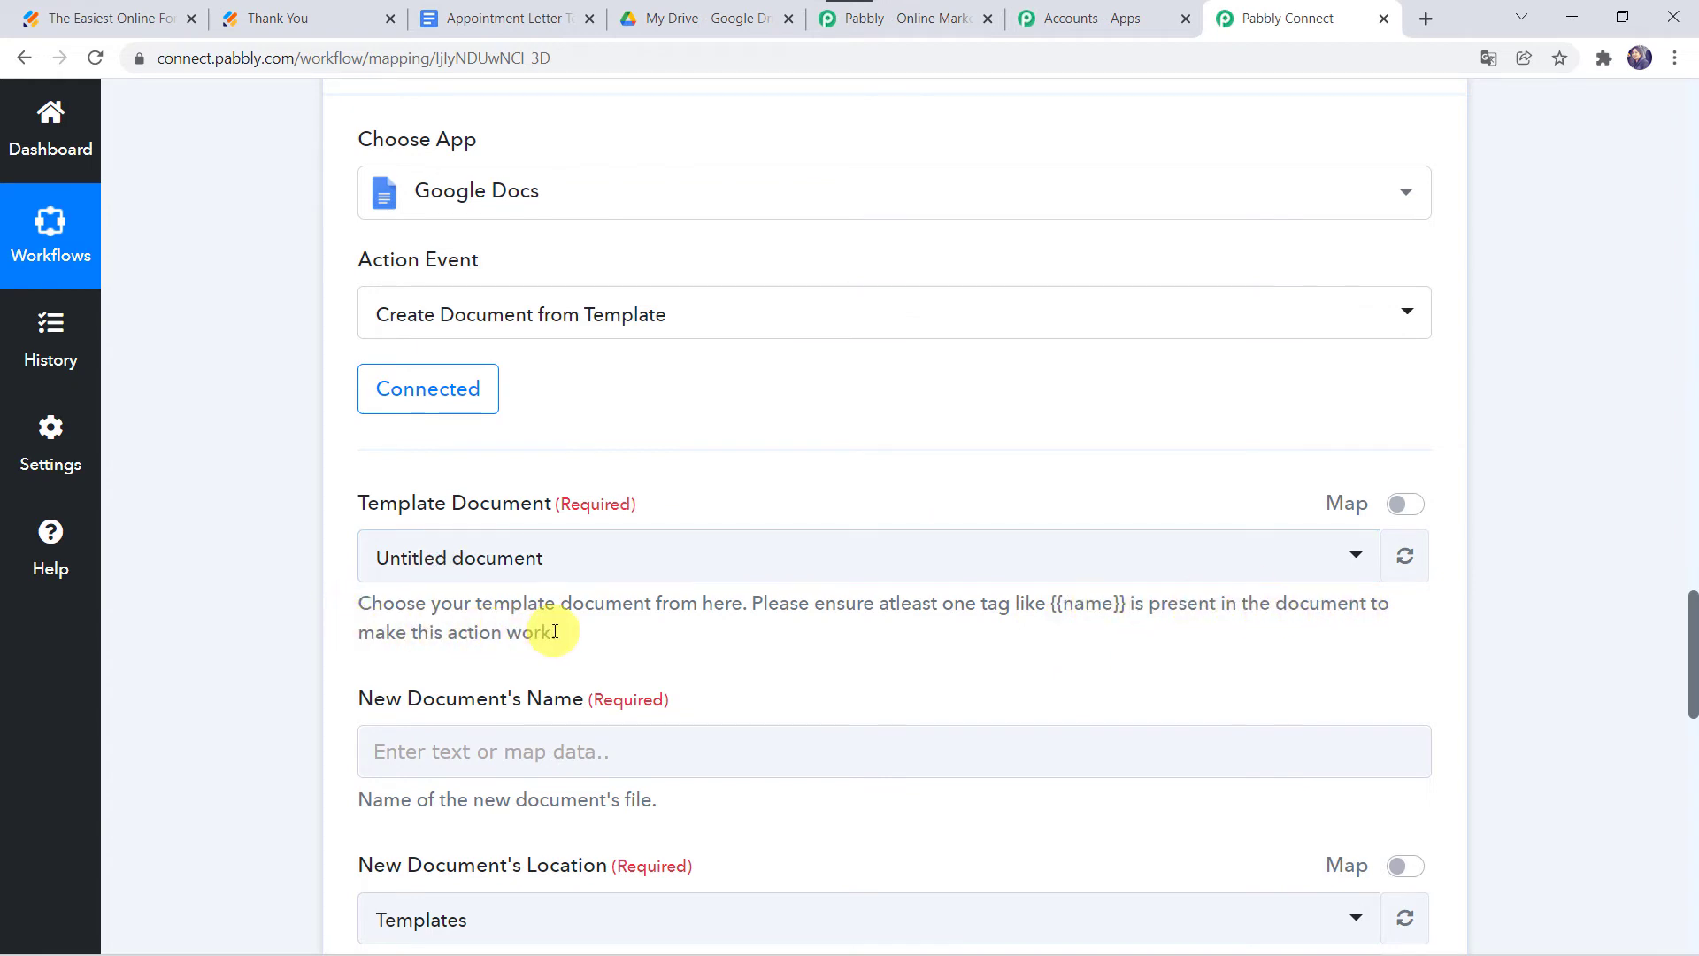
{"action": "left_click", "coordinate": [511, 11]}
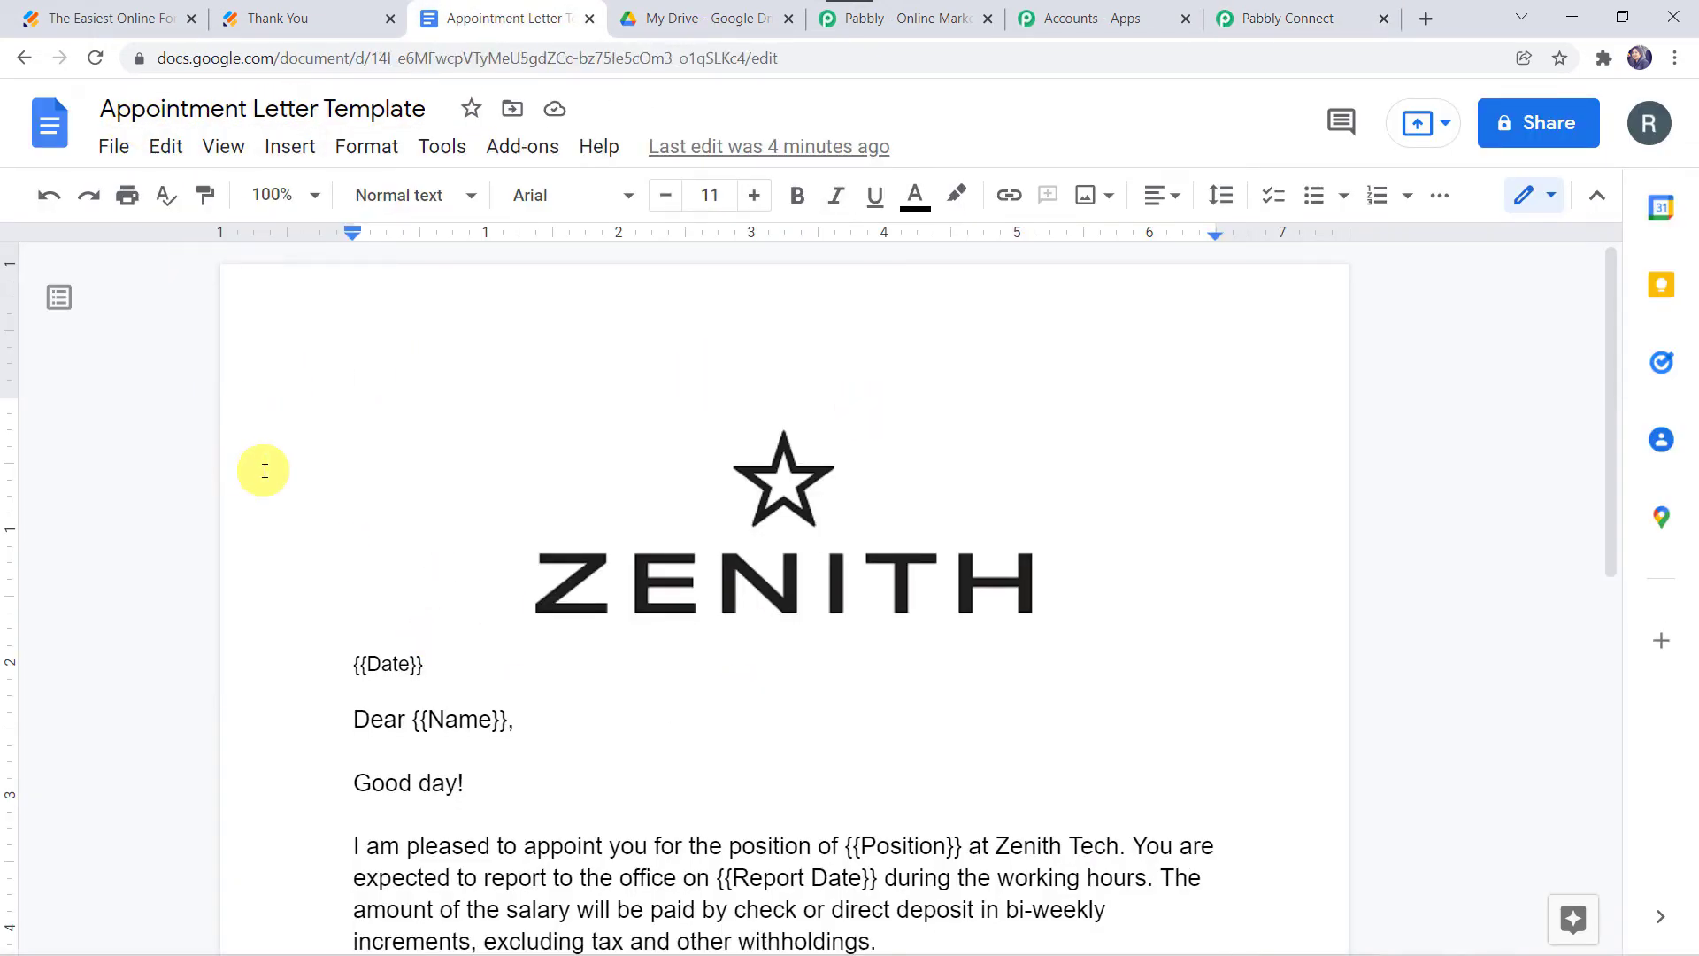
{"action": "scroll", "coordinate": [265, 471], "scroll_direction": "down", "scroll_amount": 5}
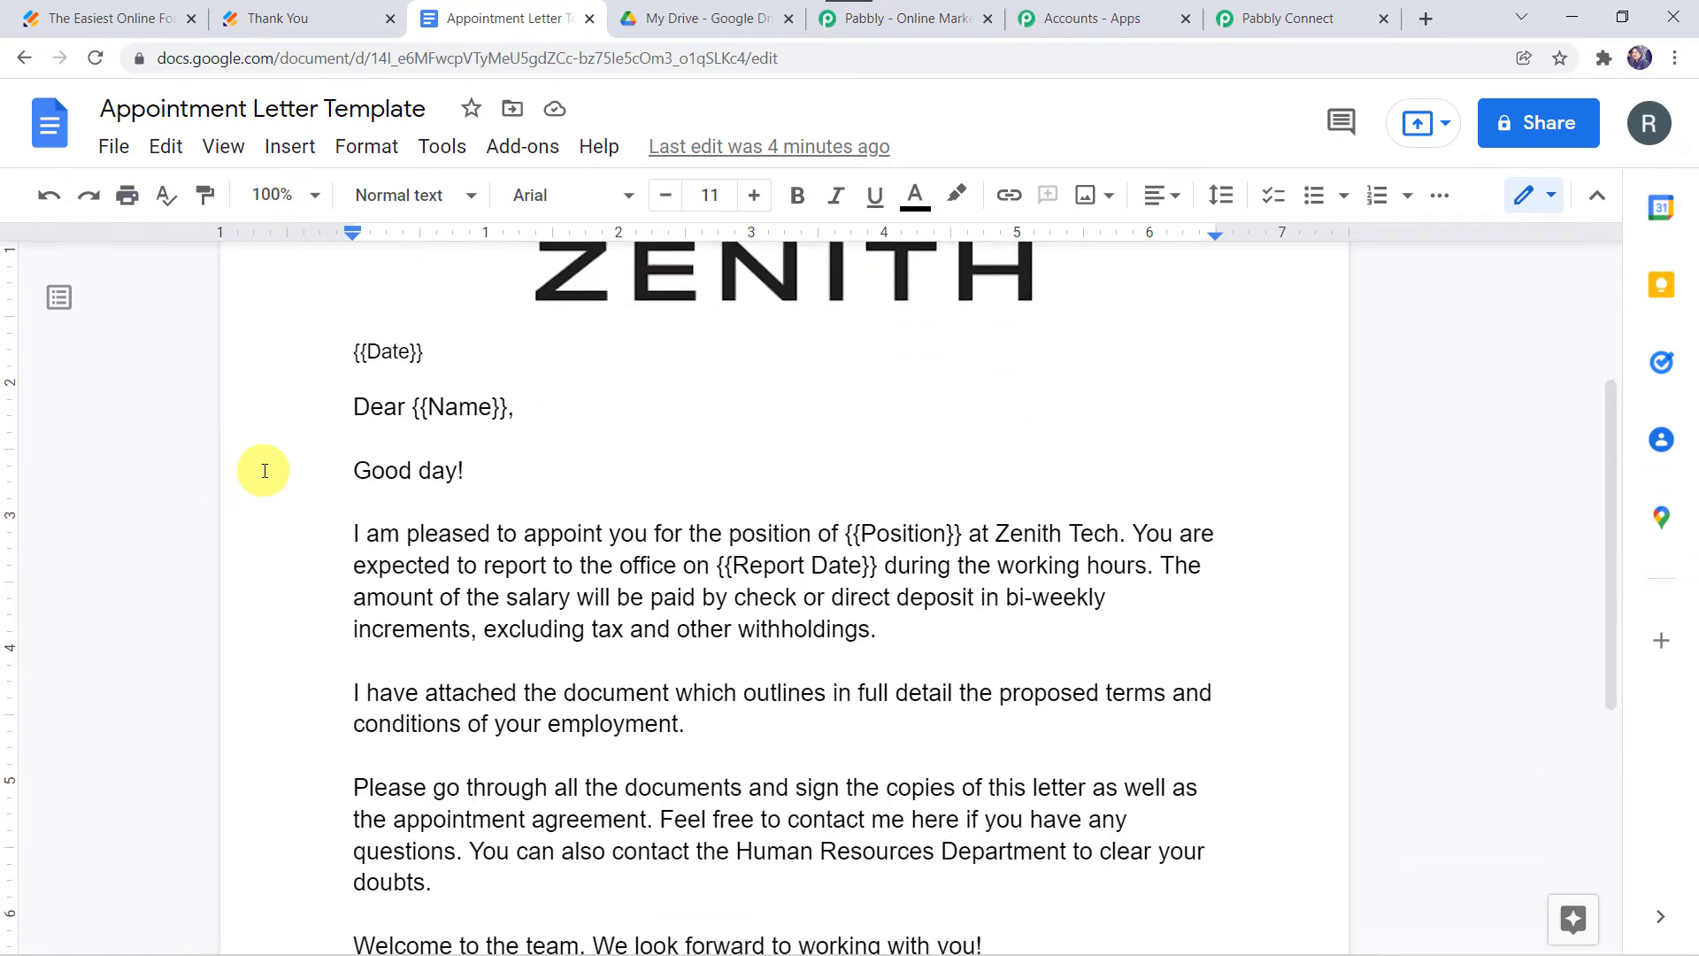
{"action": "scroll", "coordinate": [265, 471], "scroll_direction": "down", "scroll_amount": 3}
{"action": "scroll", "coordinate": [265, 471], "scroll_direction": "up", "scroll_amount": 4}
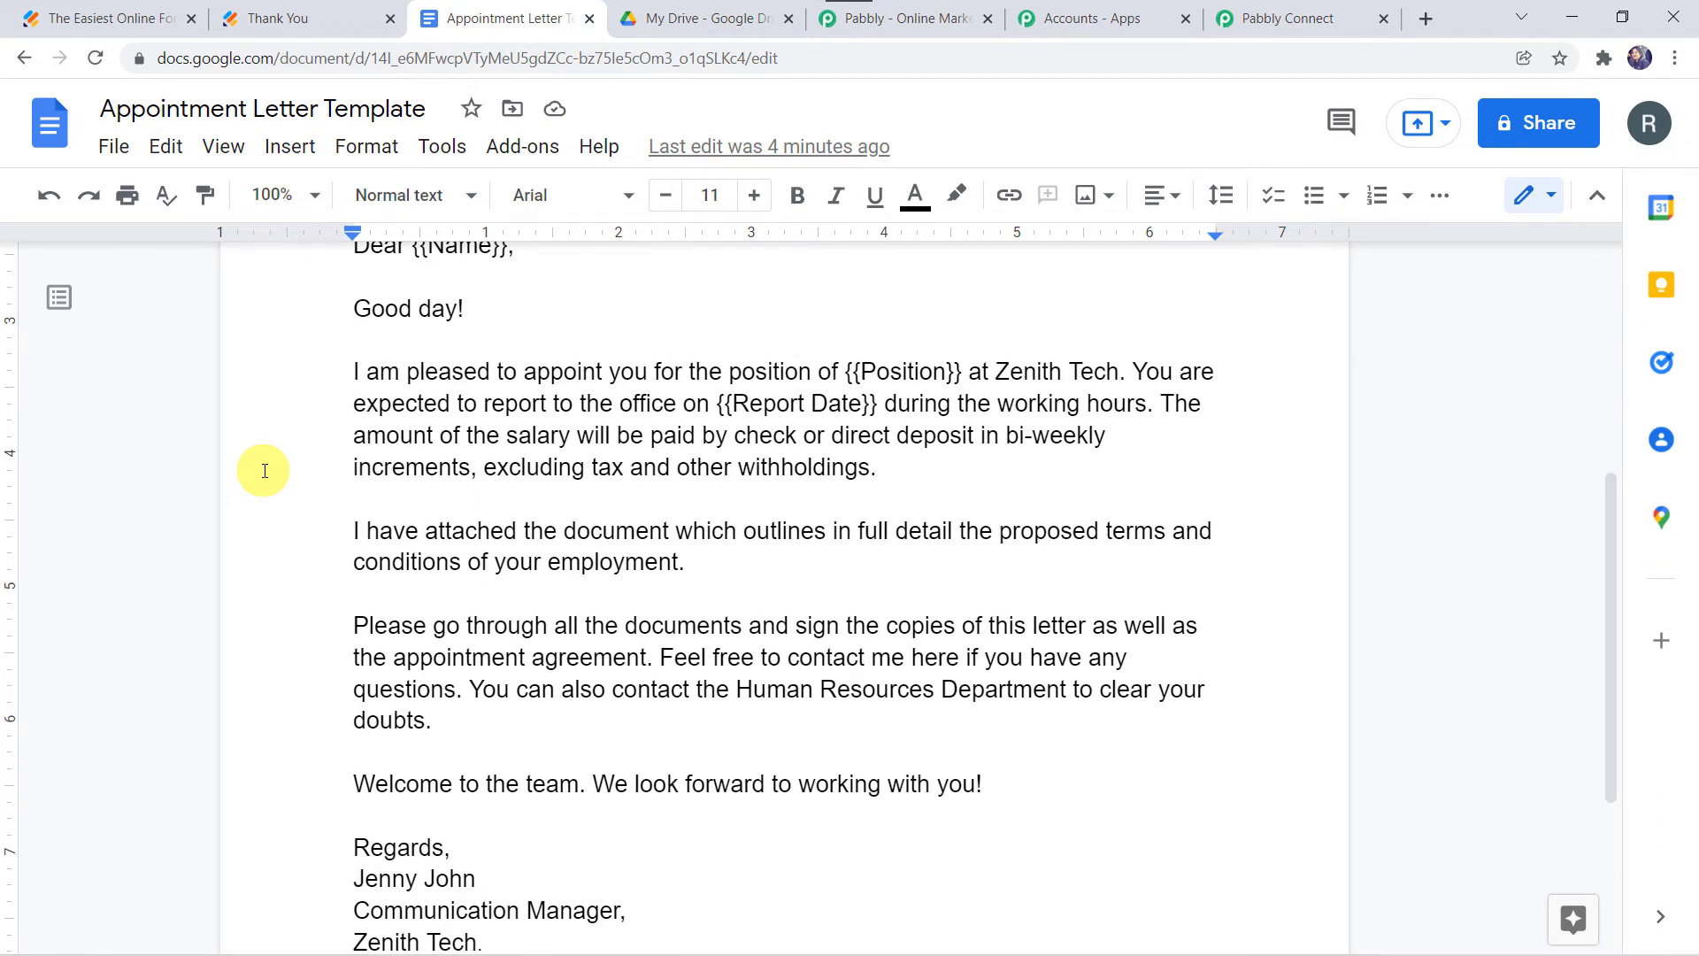
{"action": "scroll", "coordinate": [265, 471], "scroll_direction": "up", "scroll_amount": 3}
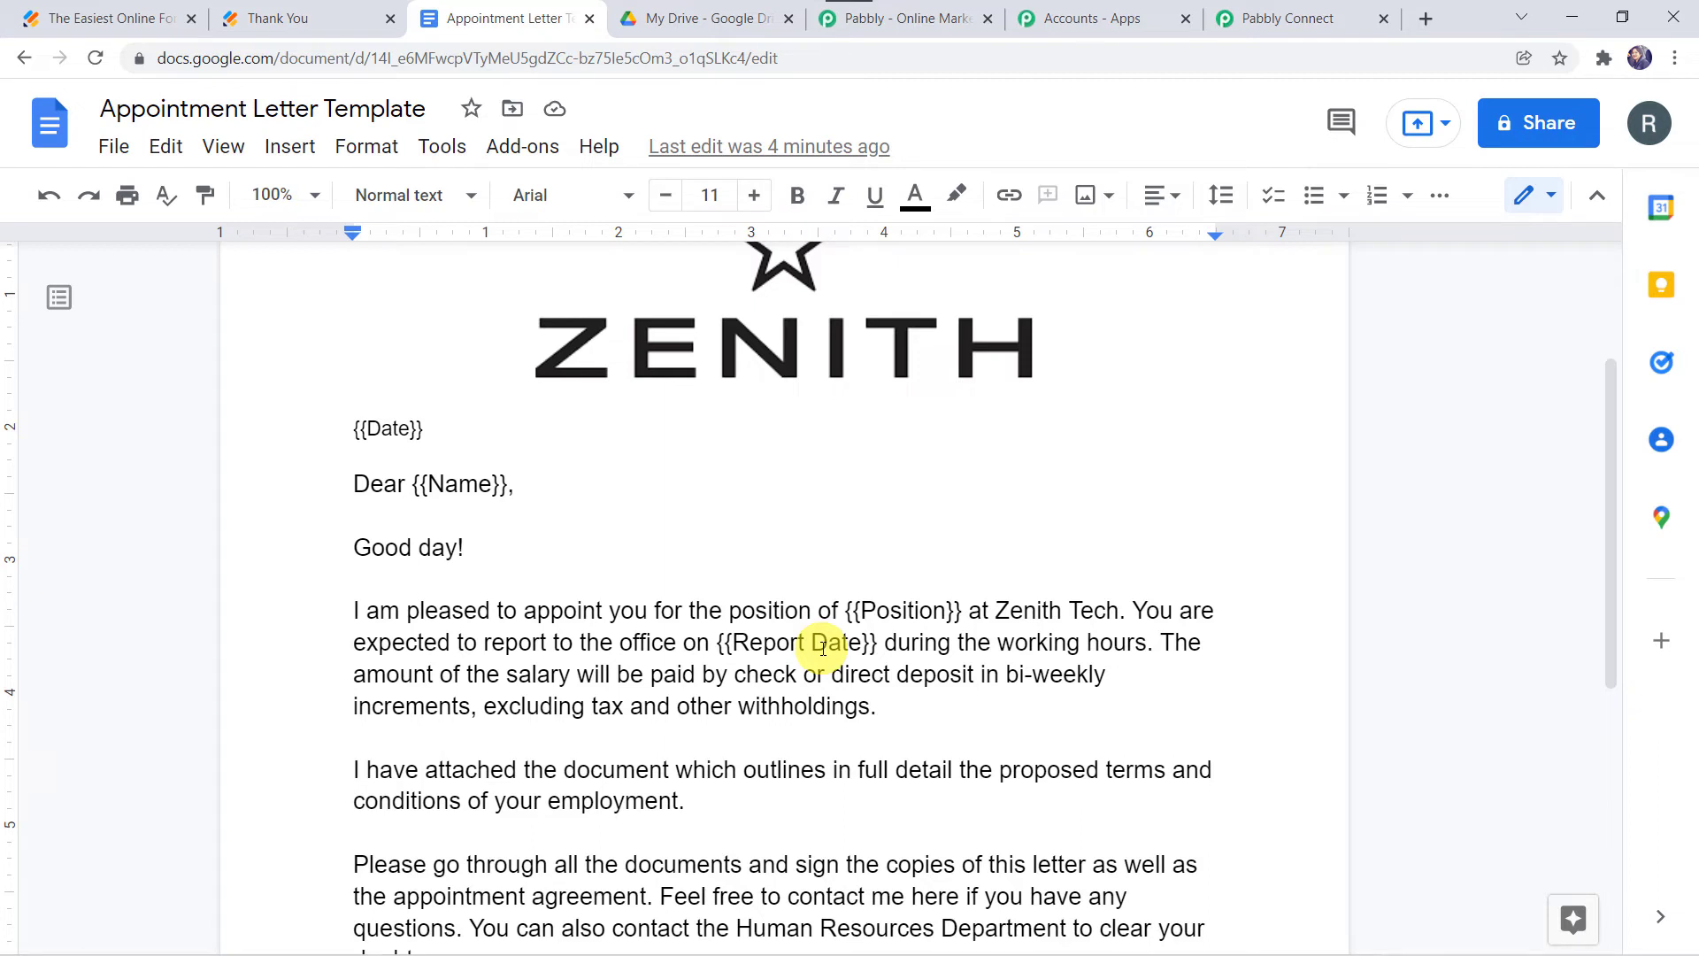
{"action": "double_click", "coordinate": [459, 488]}
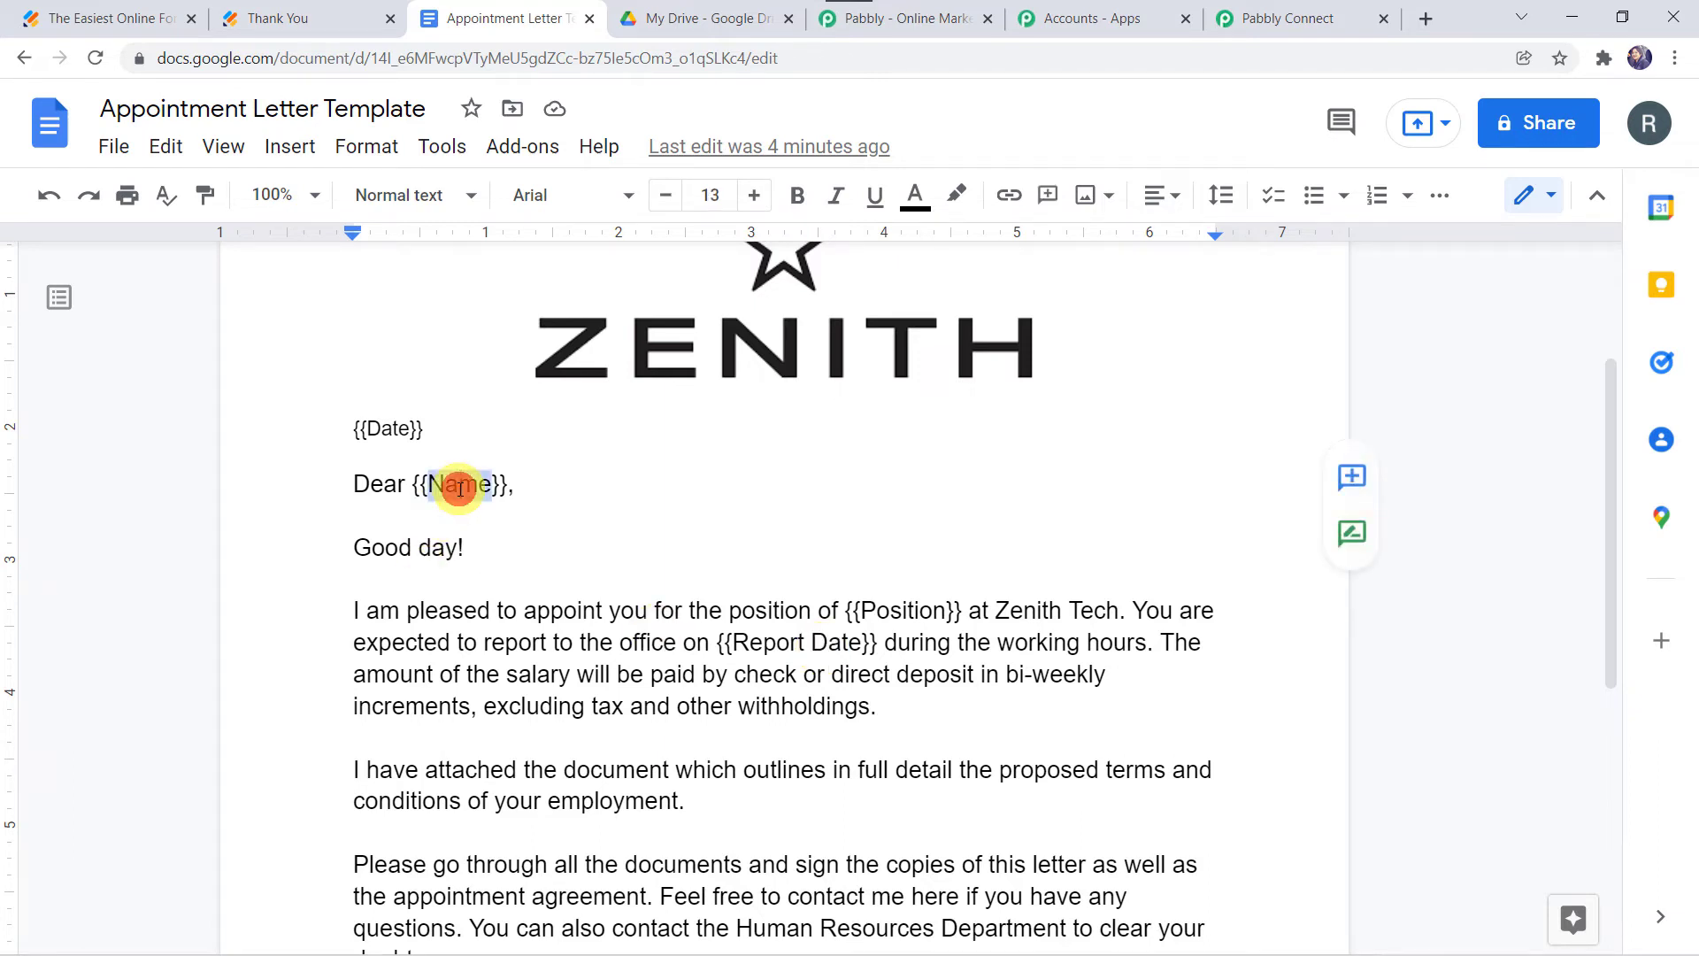
{"action": "double_click", "coordinate": [887, 619]}
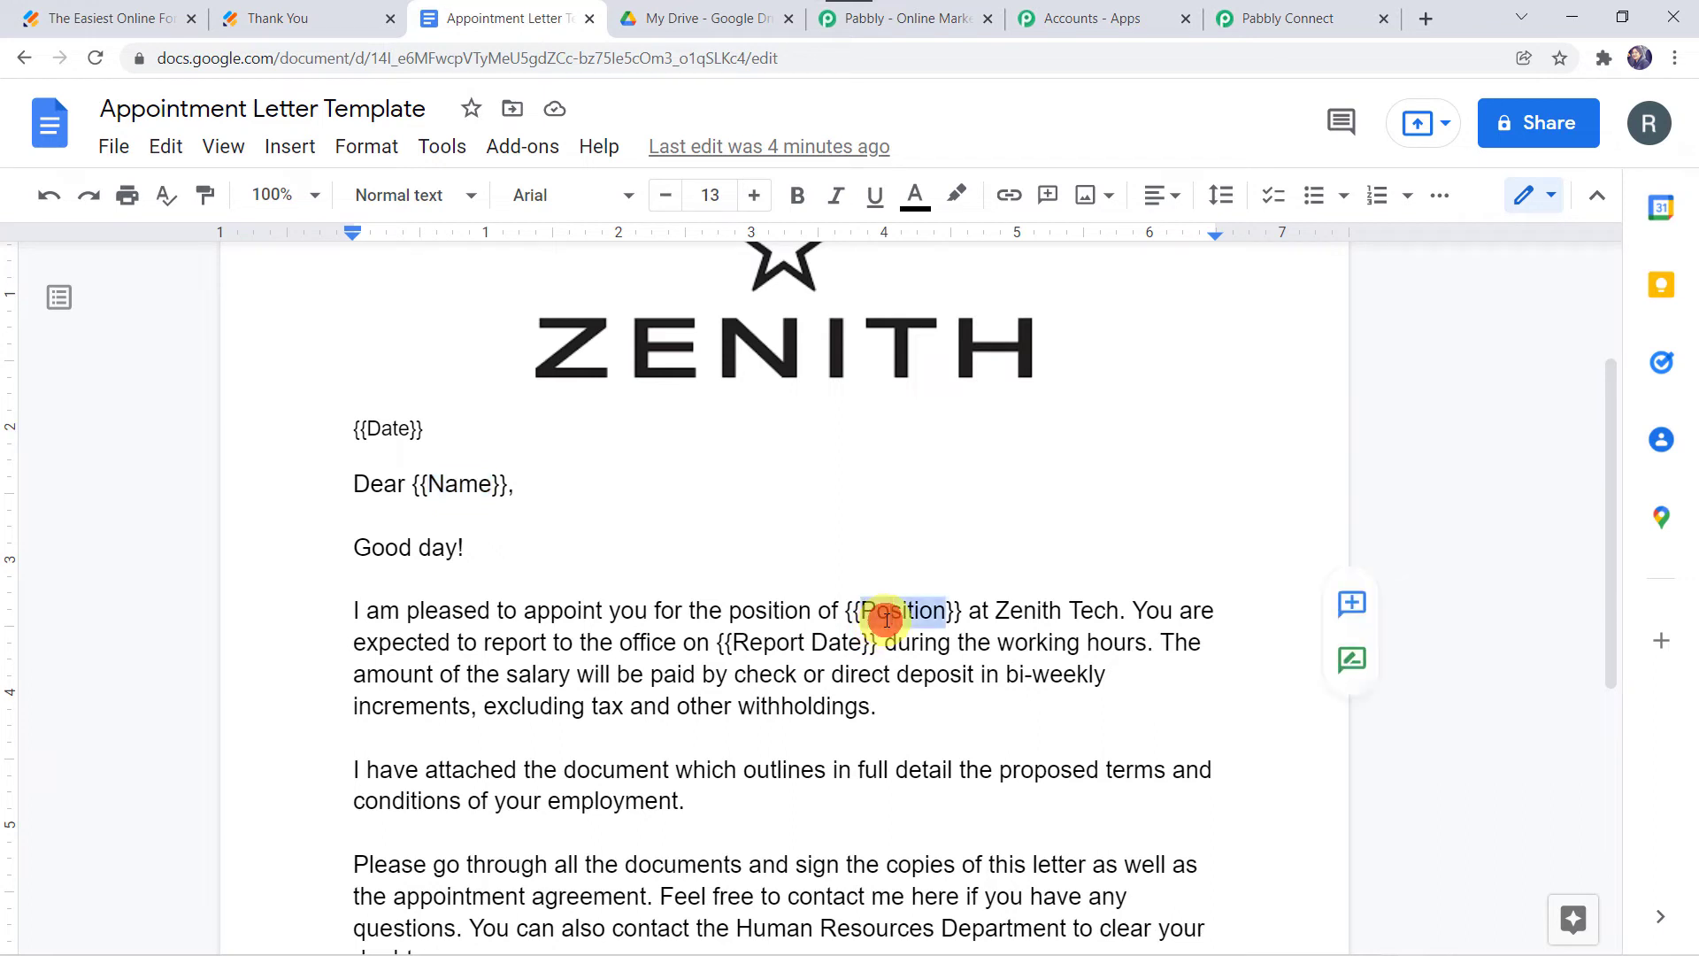
{"action": "double_click", "coordinate": [807, 646]}
{"action": "double_click", "coordinate": [397, 428]}
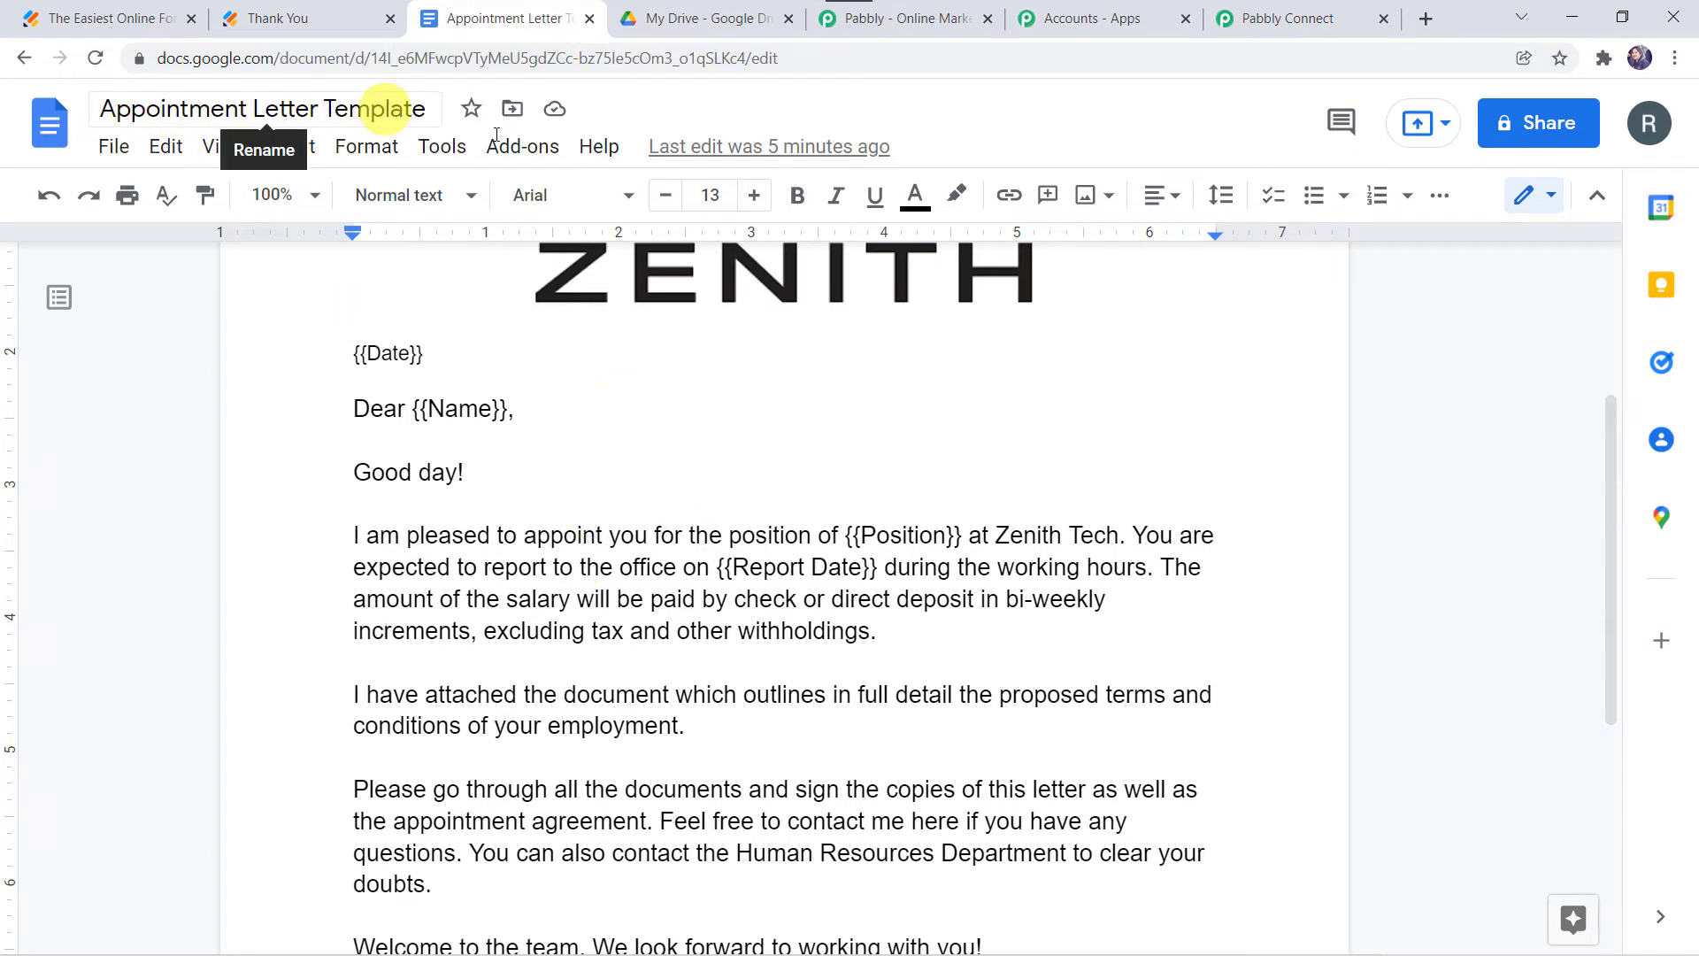
Switch back to Pabbly Connect and set the template document to Appointment Letter Template.
{"action": "left_click", "coordinate": [1255, 18]}
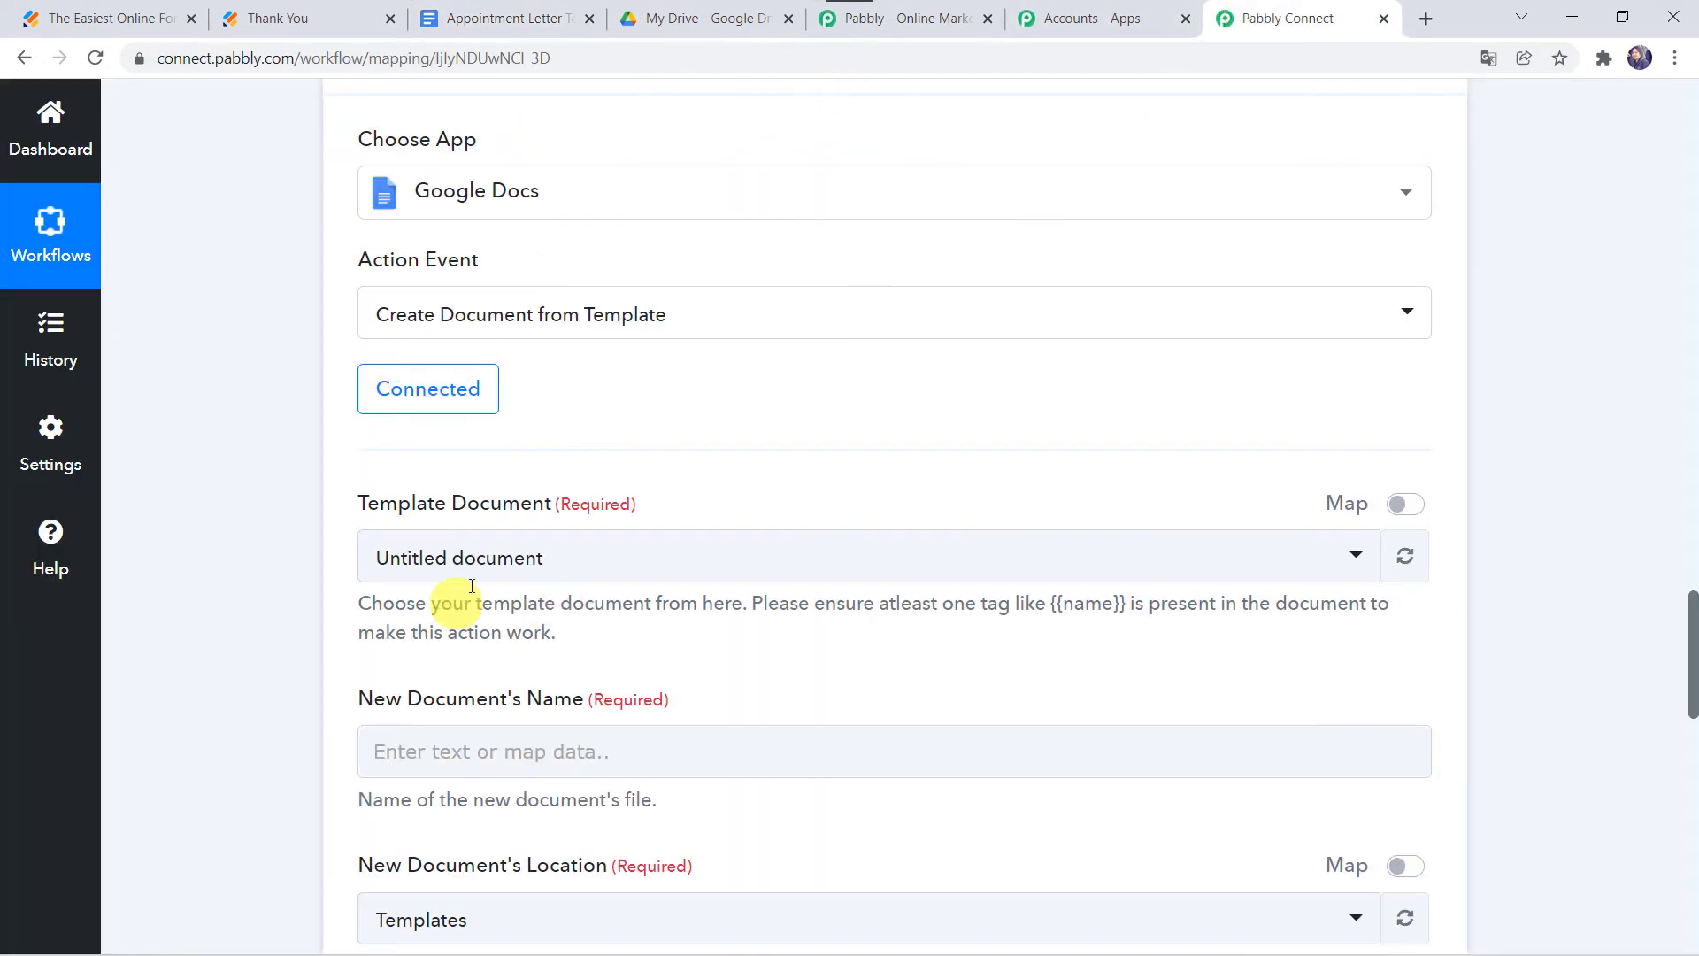
{"action": "left_click", "coordinate": [481, 558]}
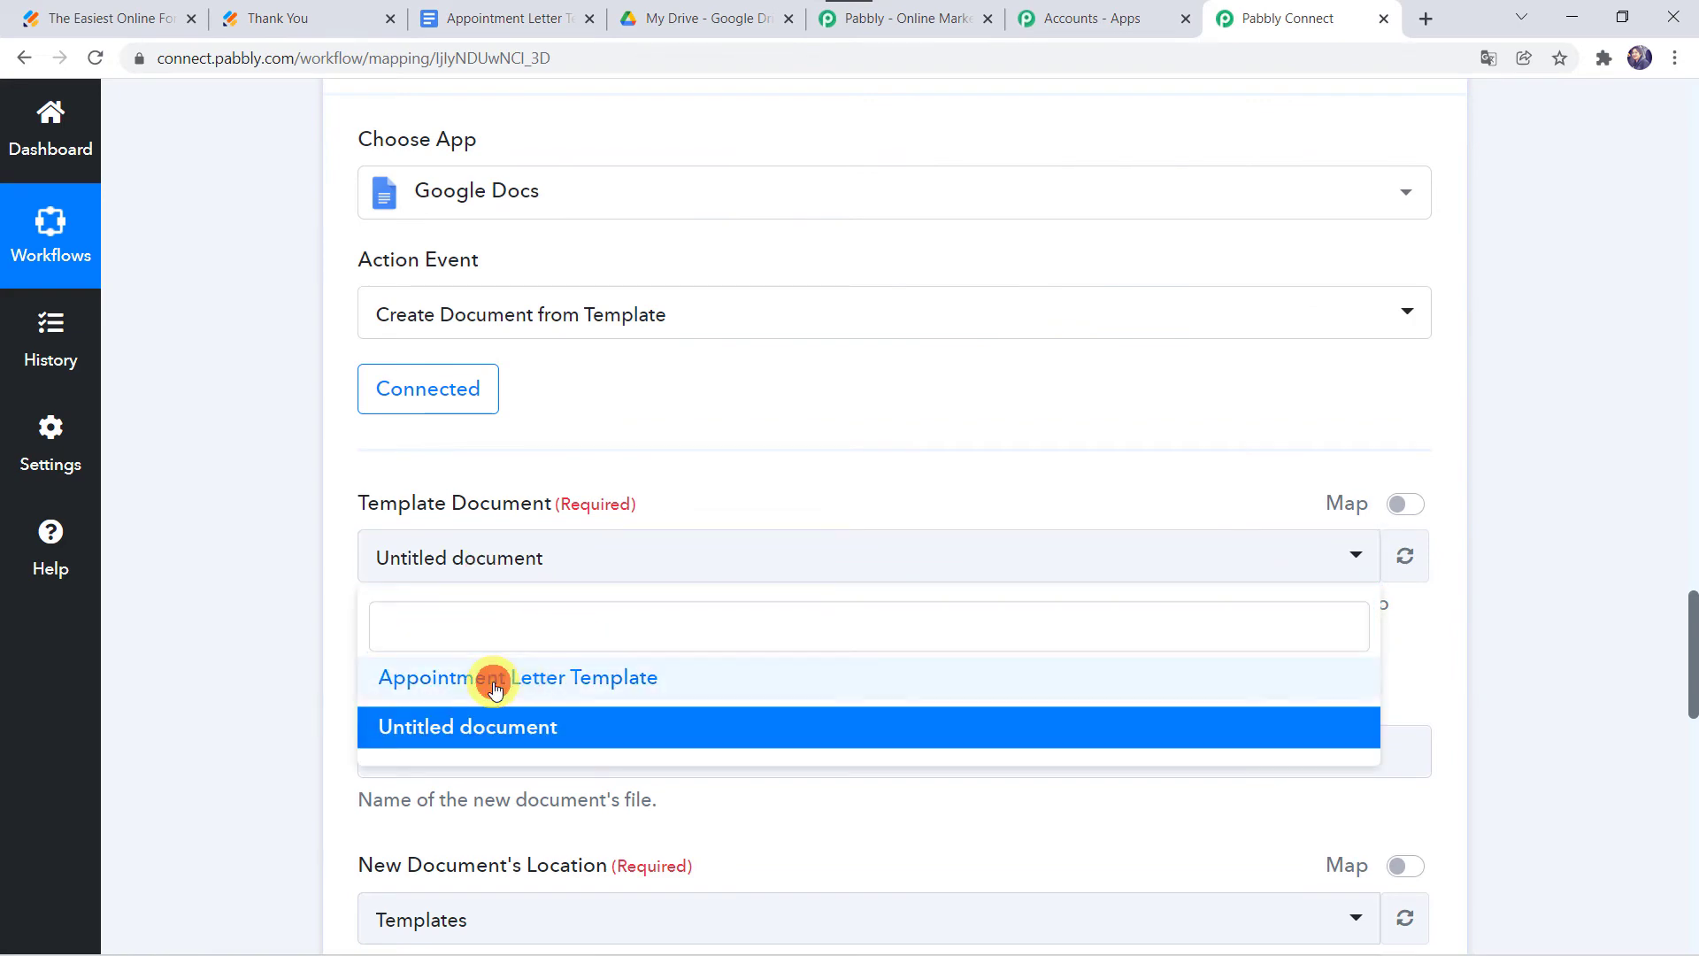
{"action": "left_click", "coordinate": [494, 681]}
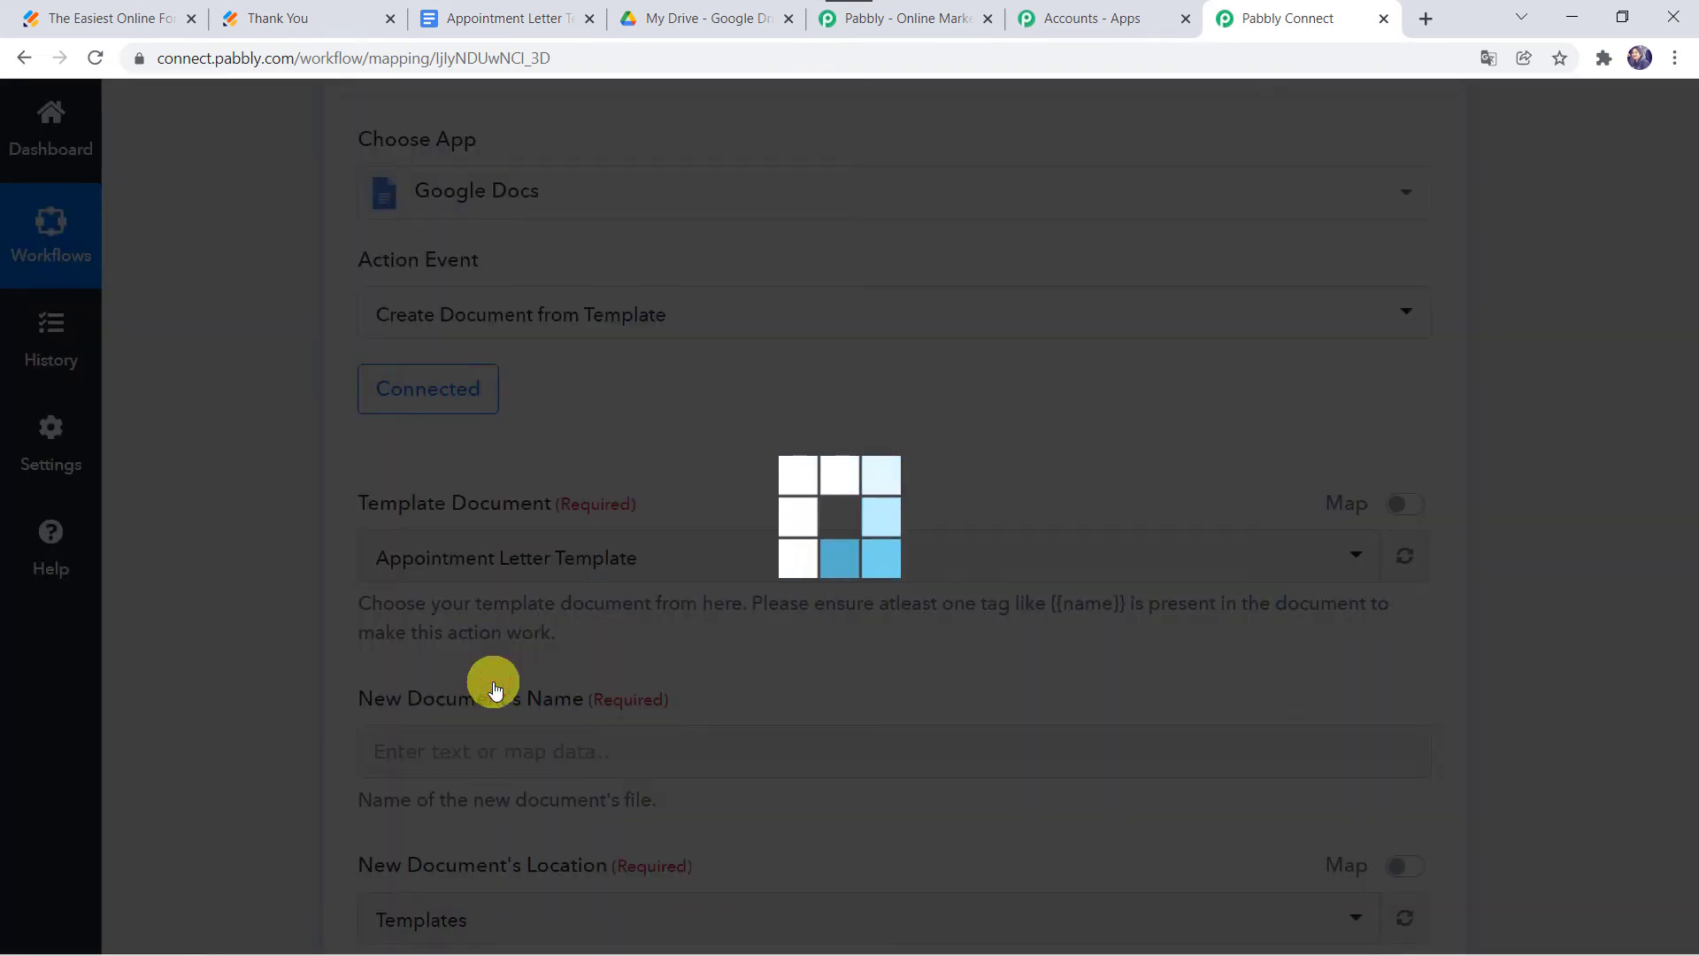
Map the Jotform response's Q7 Name First and Q7 Name Last fields into the new document's name.
{"action": "scroll", "coordinate": [384, 443], "scroll_direction": "down", "scroll_amount": 3}
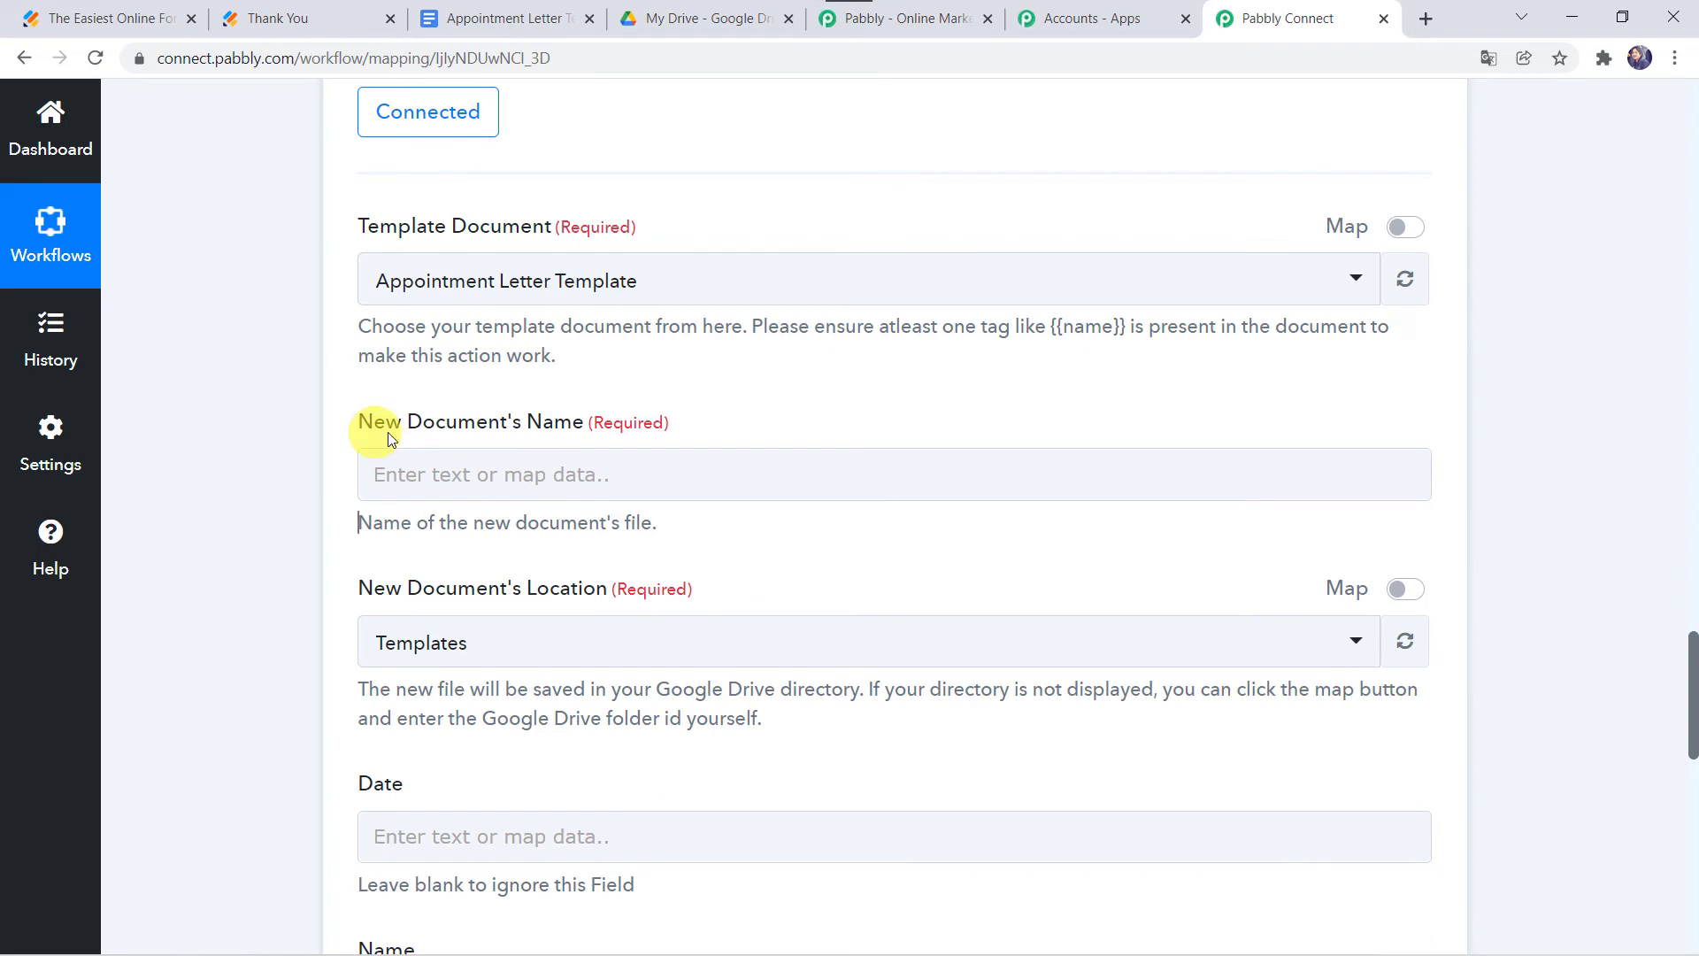
{"action": "left_click", "coordinate": [410, 467]}
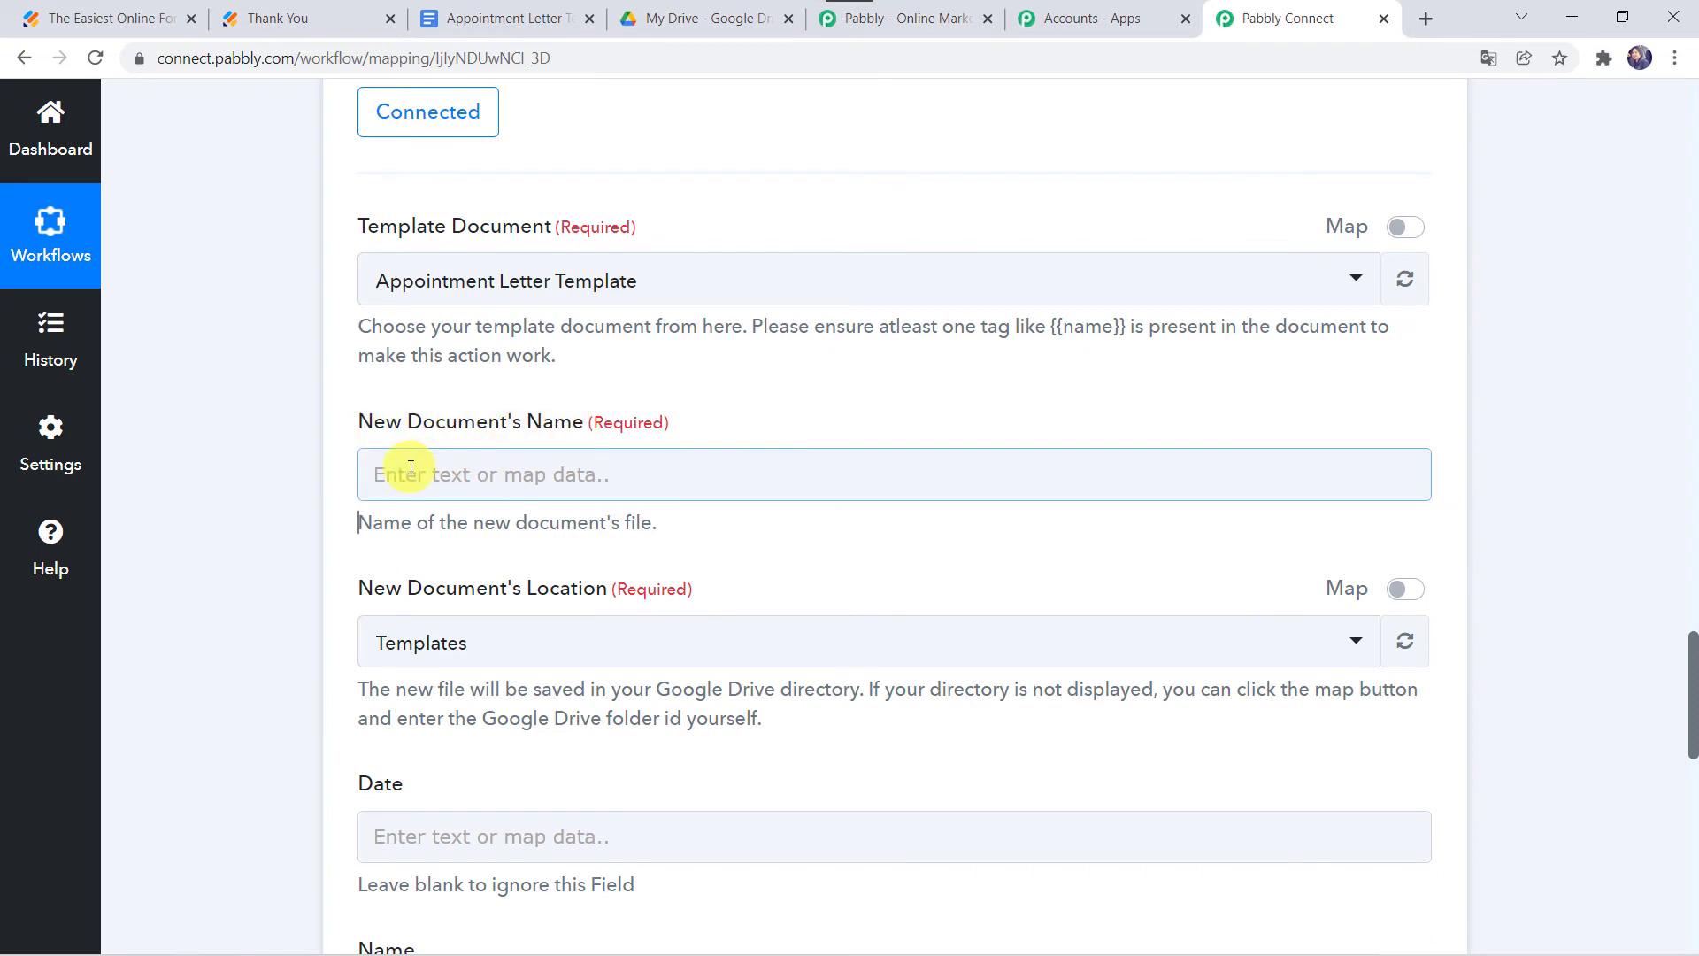
{"action": "left_click", "coordinate": [410, 468]}
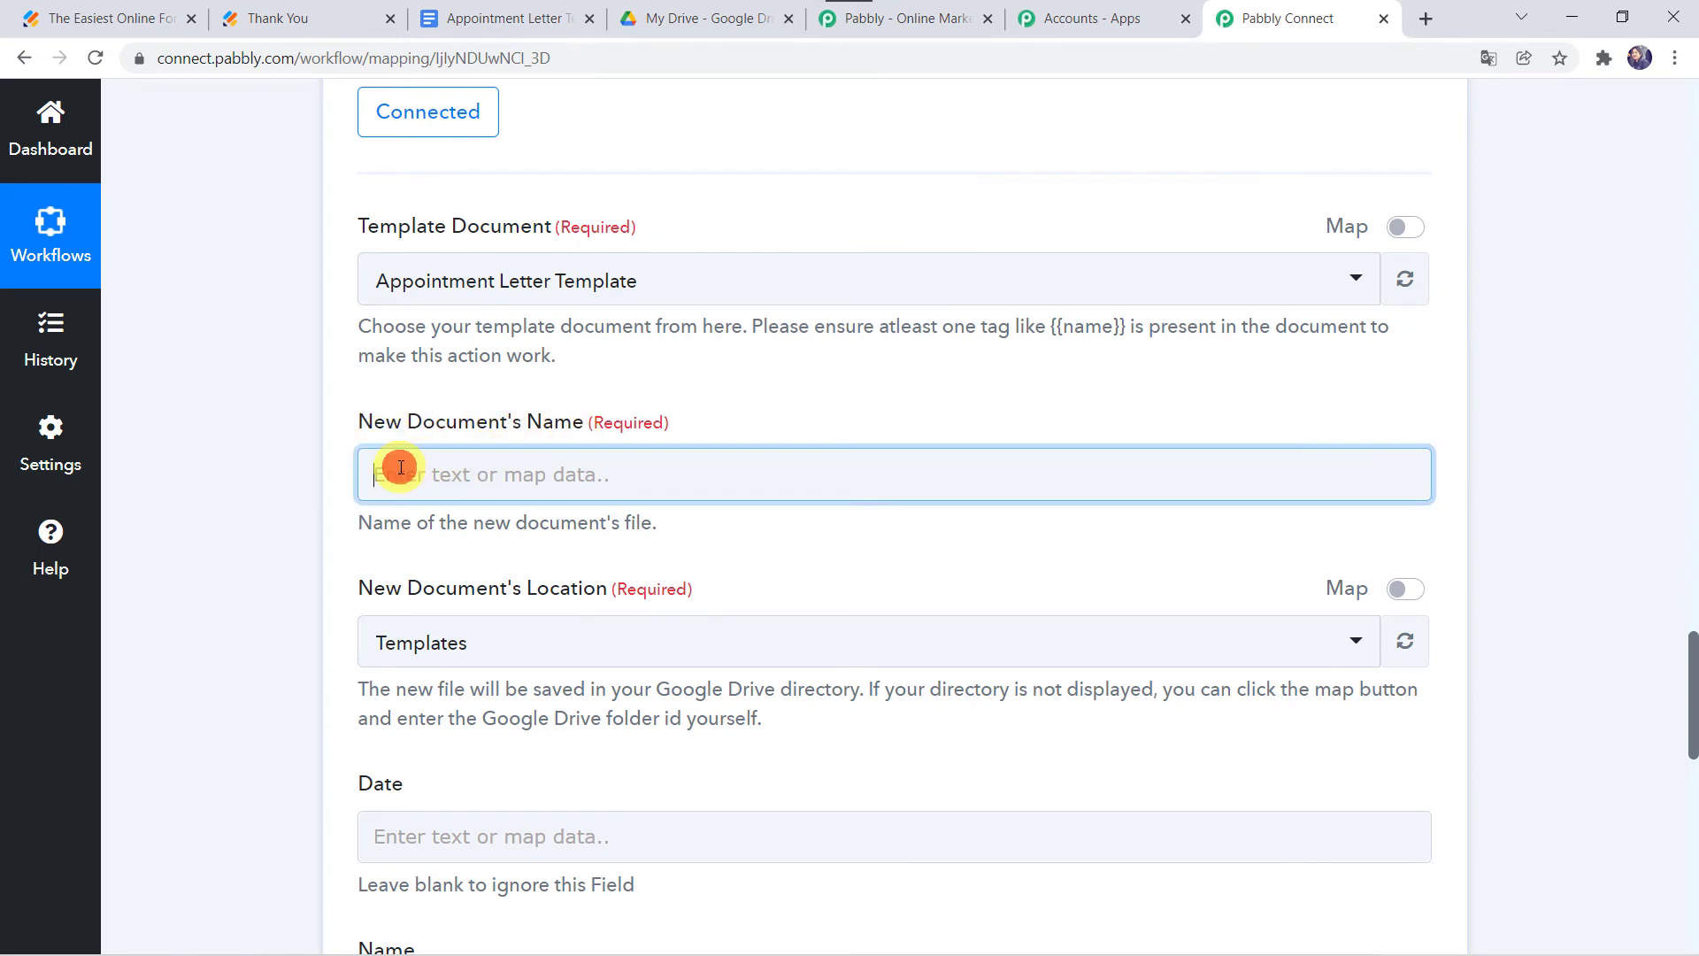
{"action": "left_click", "coordinate": [504, 675]}
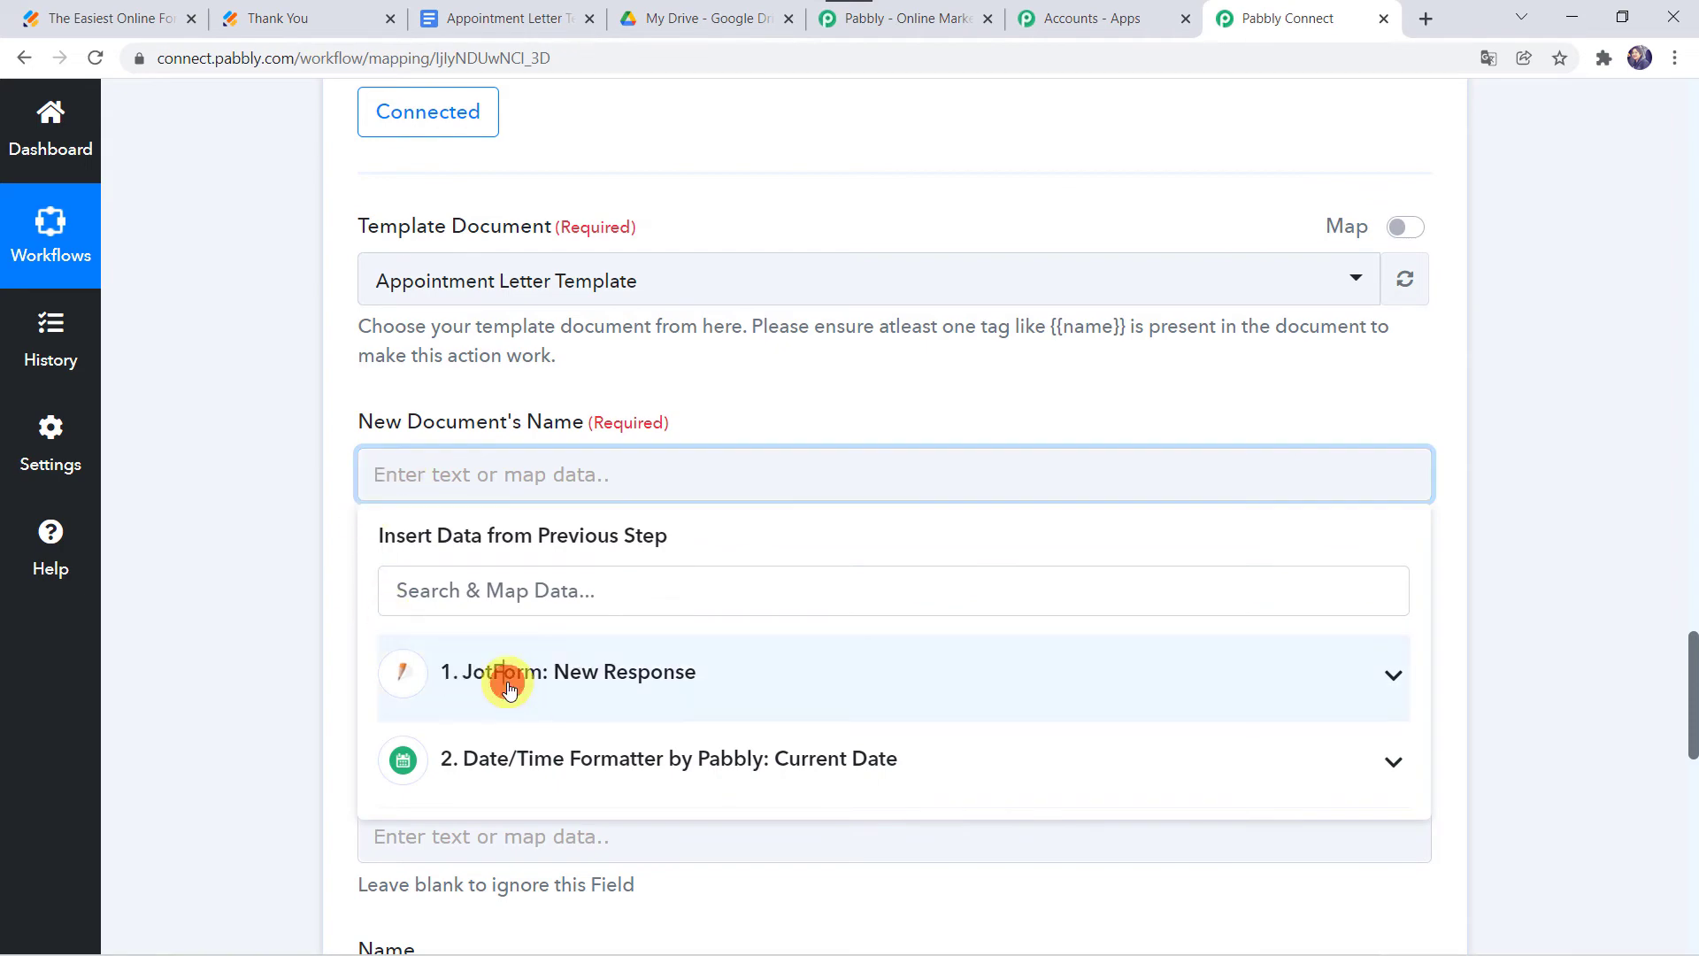
{"action": "scroll", "coordinate": [297, 719], "scroll_direction": "down", "scroll_amount": 3}
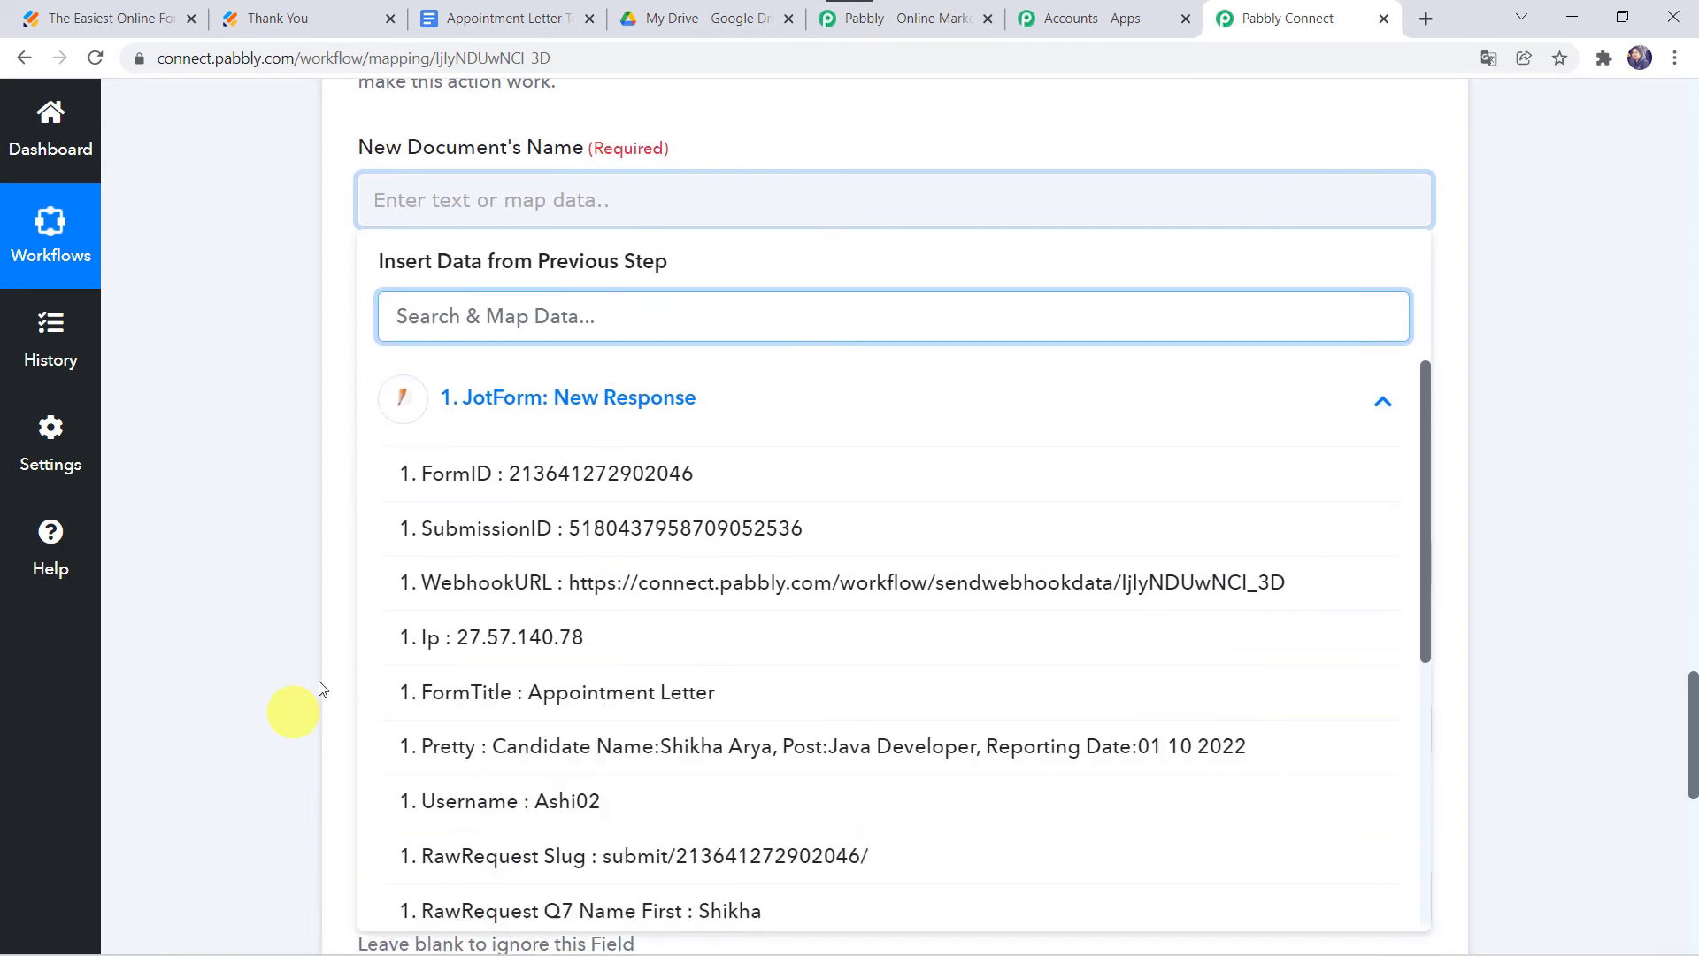
{"action": "scroll", "coordinate": [702, 770], "scroll_direction": "down", "scroll_amount": 3}
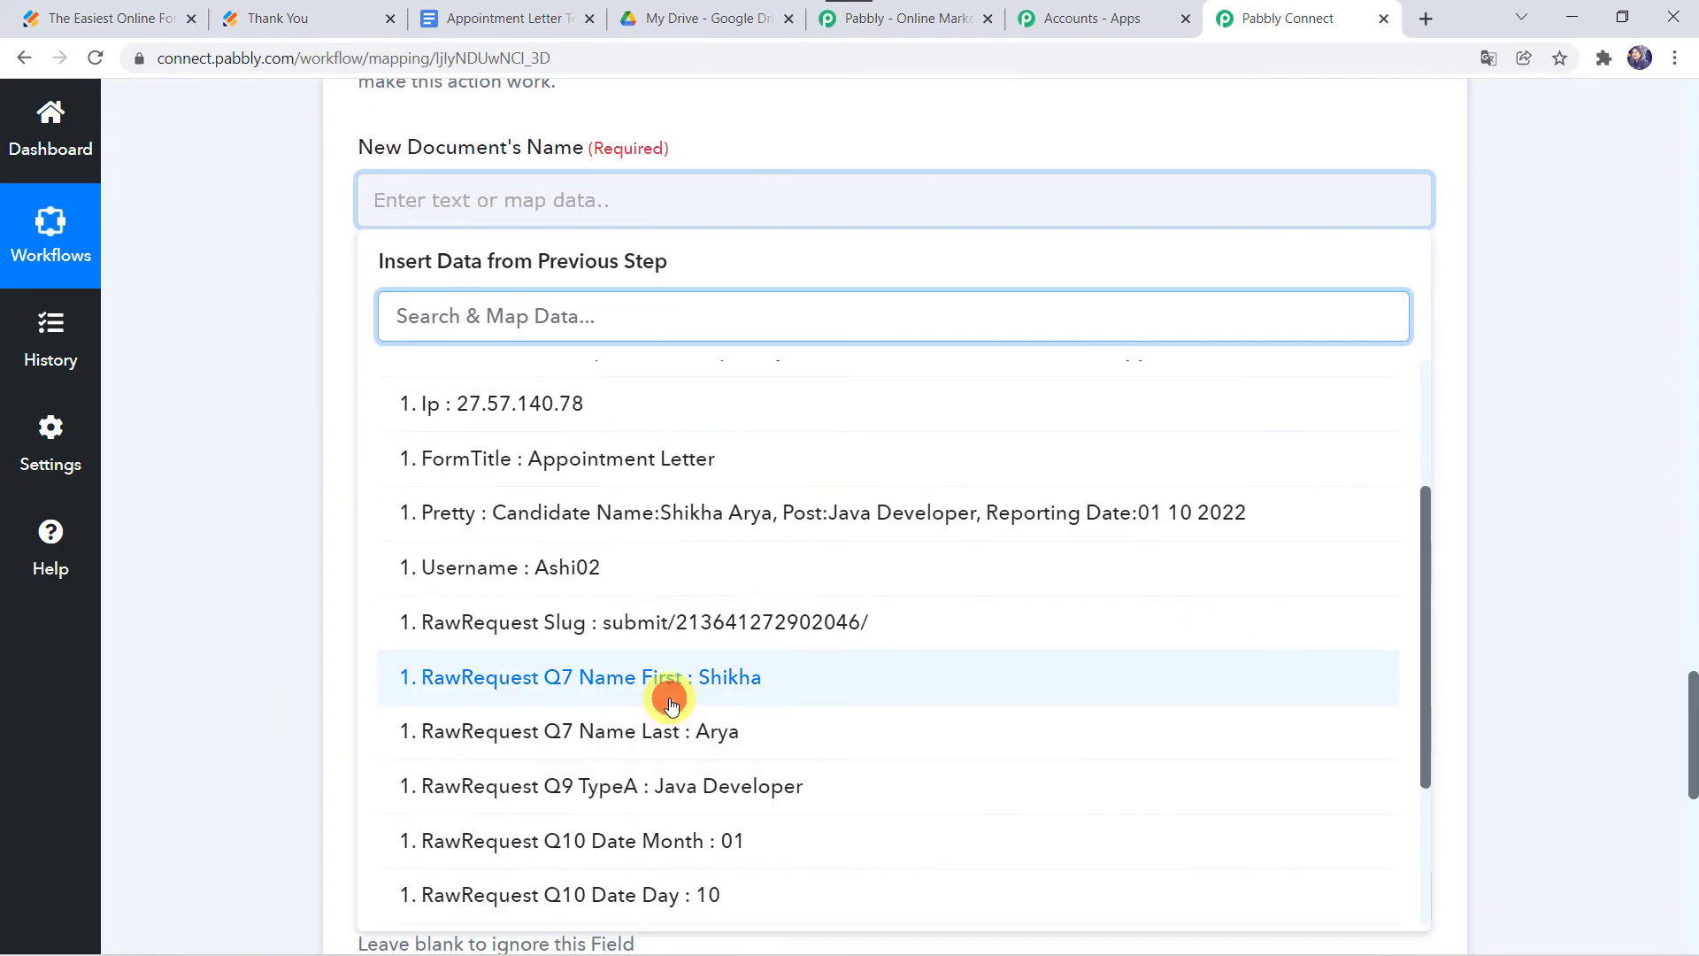
{"action": "left_click", "coordinate": [667, 688]}
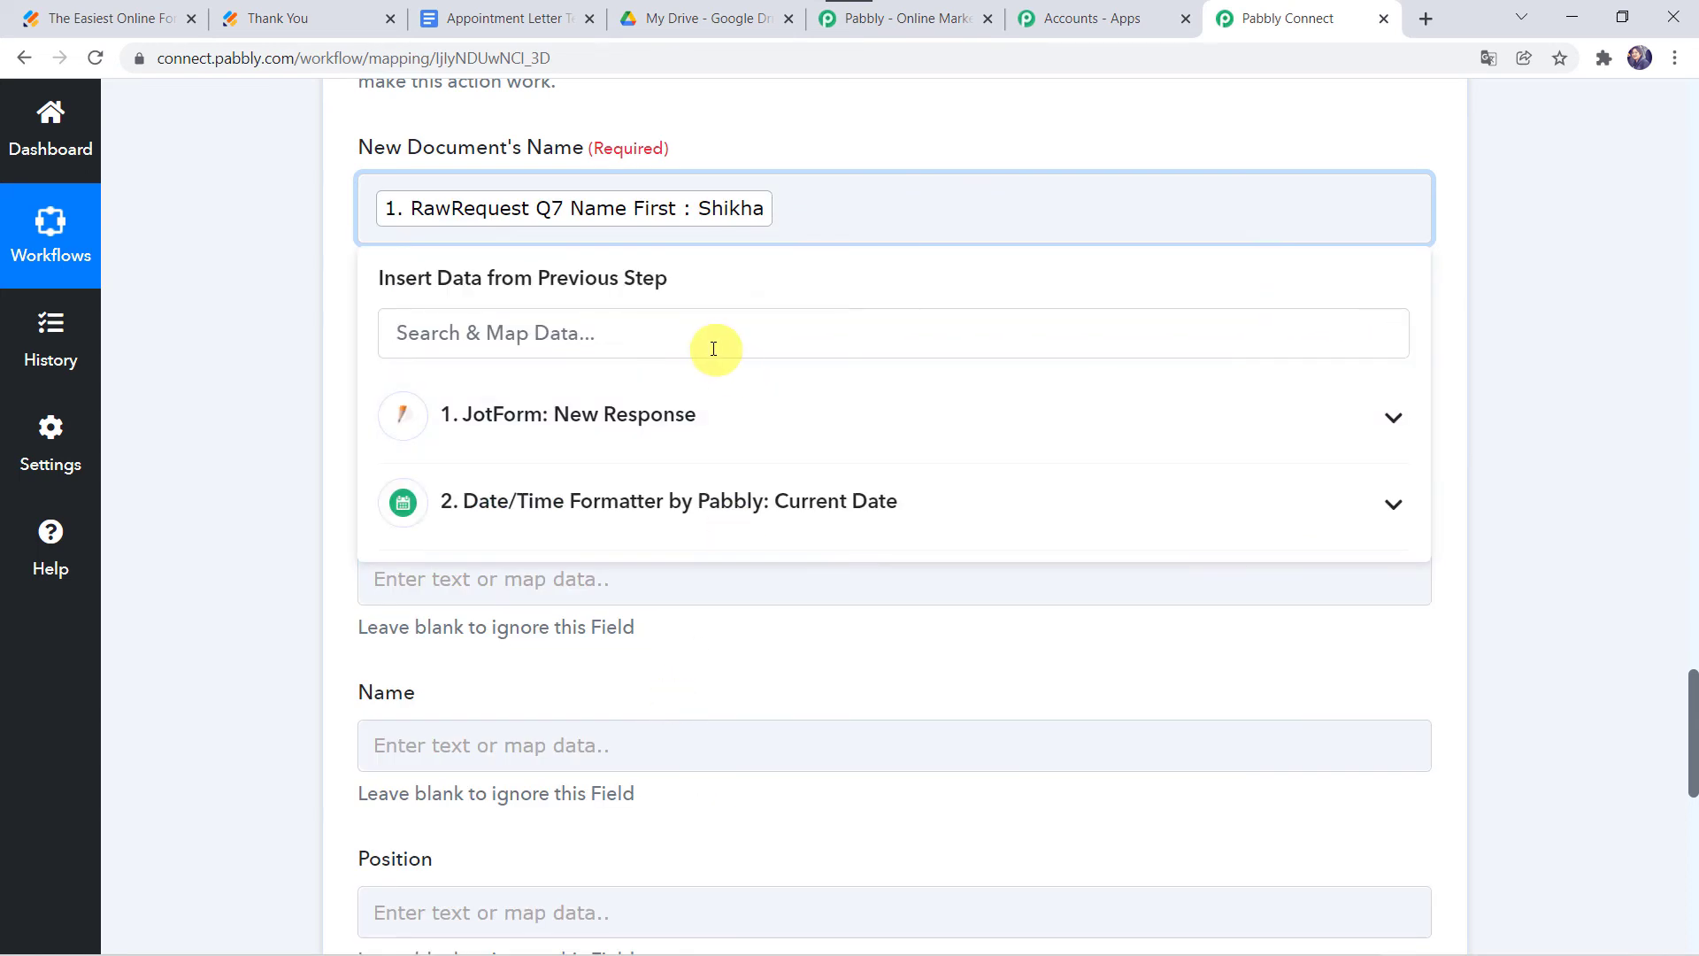
{"action": "left_click", "coordinate": [609, 411]}
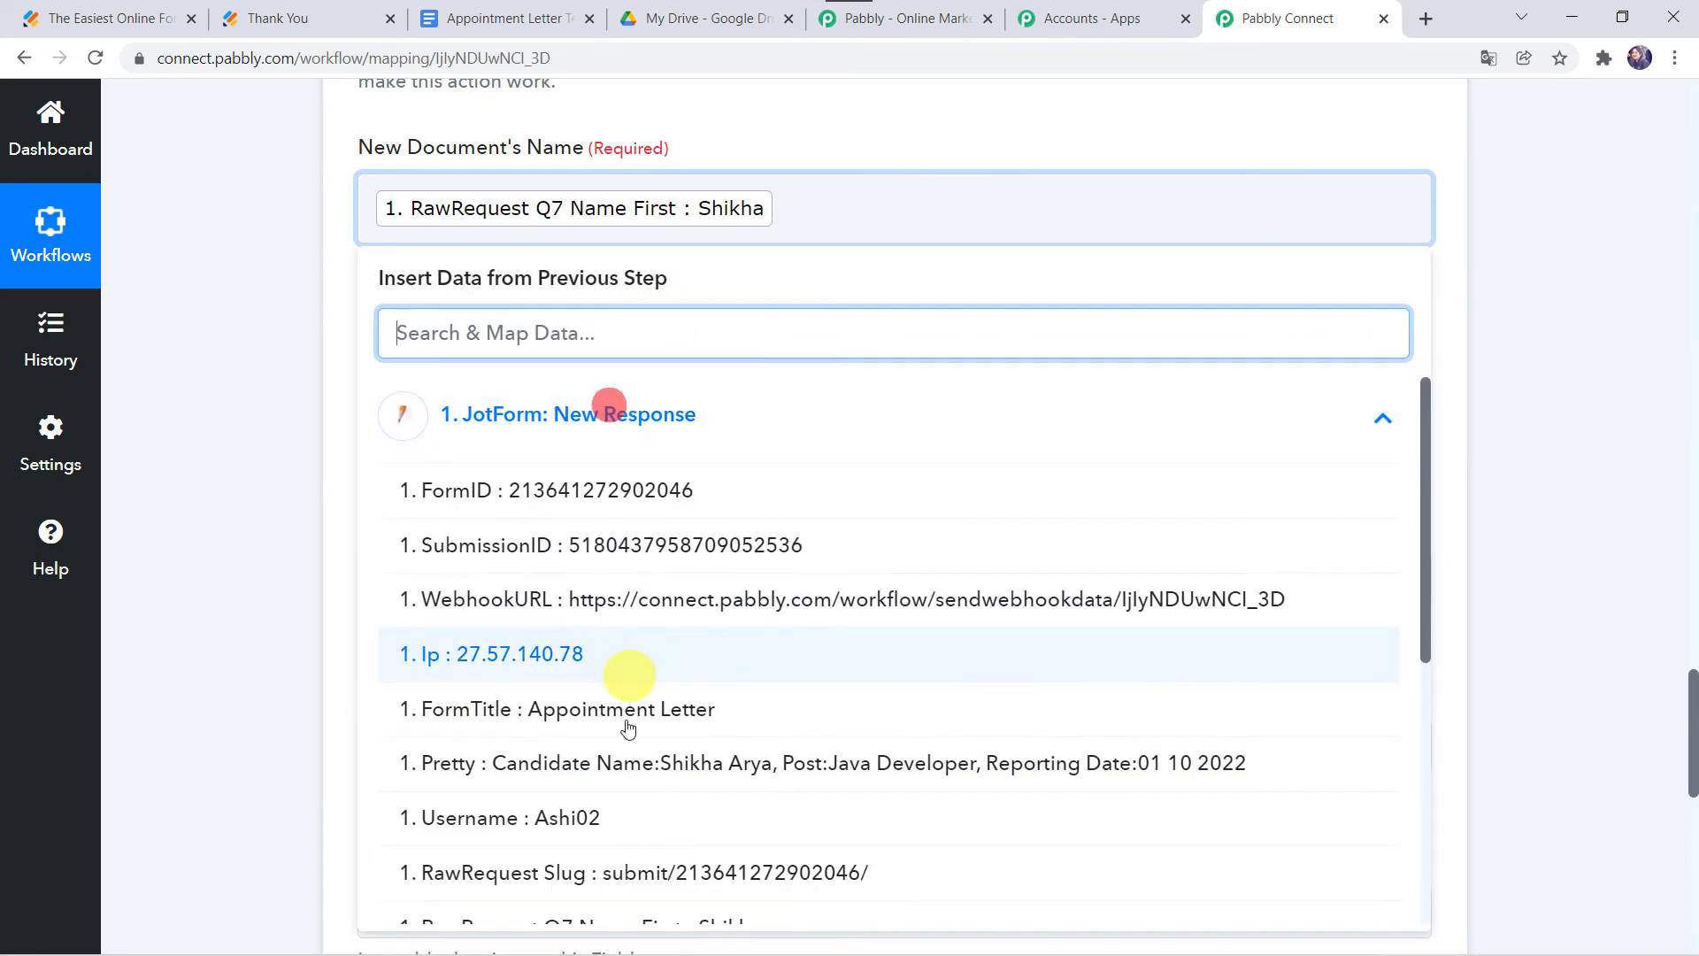
{"action": "scroll", "coordinate": [637, 841], "scroll_direction": "down", "scroll_amount": 2}
{"action": "left_click", "coordinate": [631, 821]}
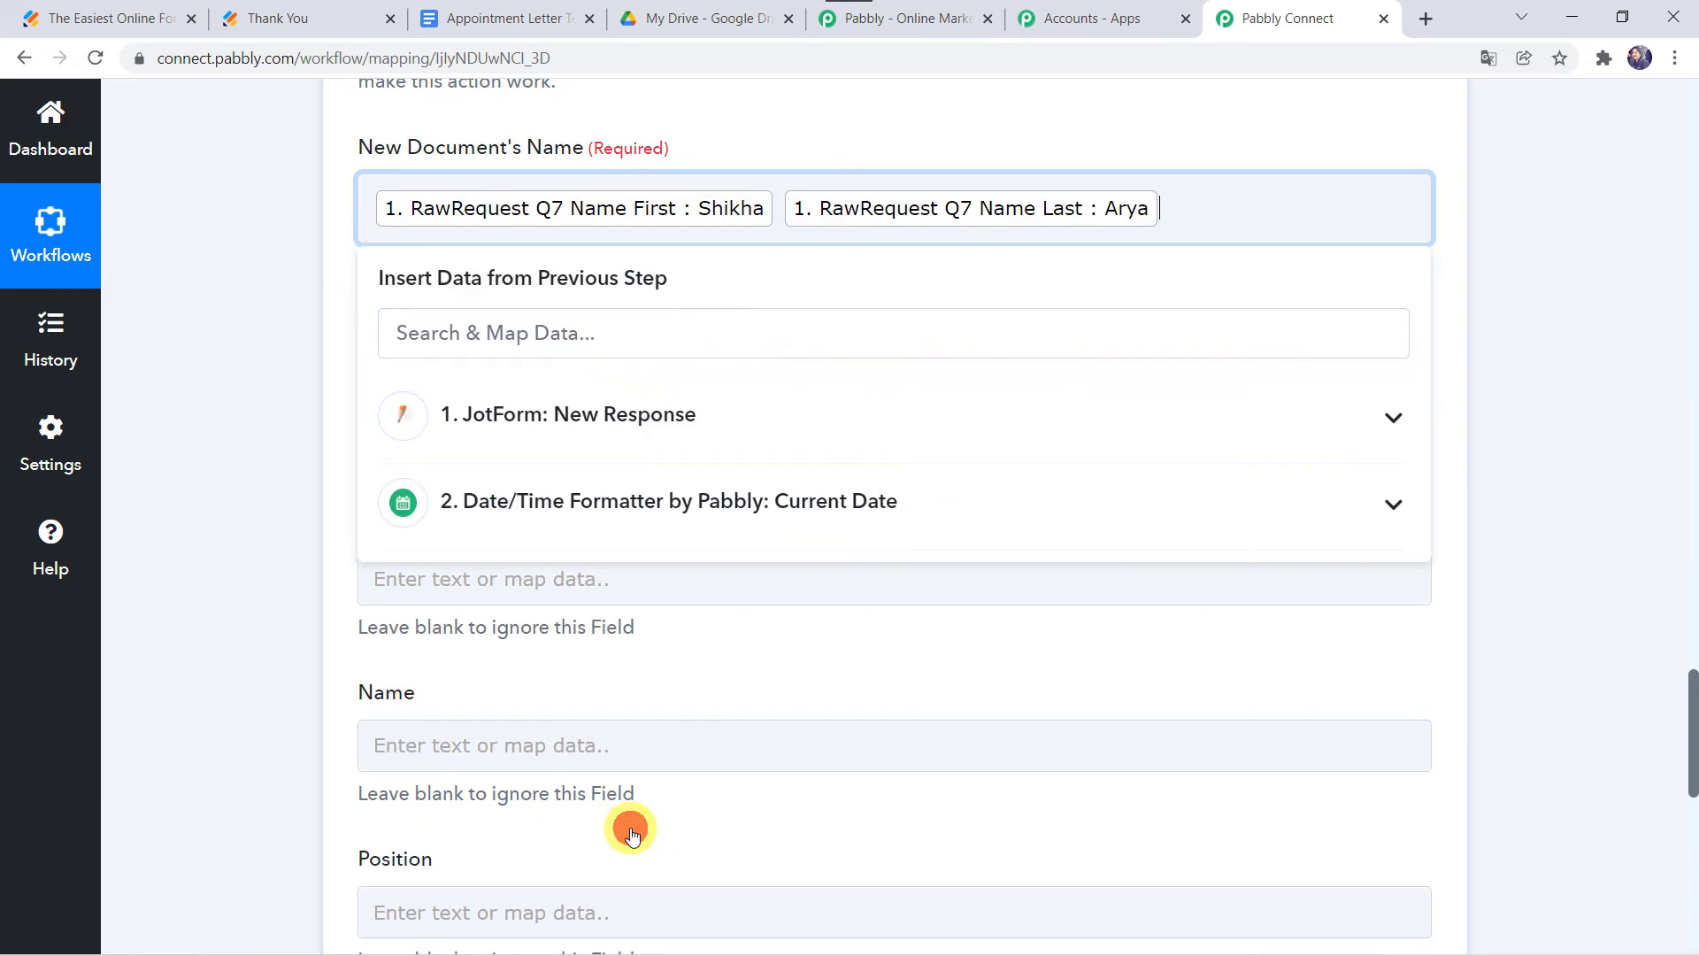
Append an underscore and the Jotform SubmissionID field to the new document's name.
{"action": "type", "text": "_"}
{"action": "left_click", "coordinate": [609, 414]}
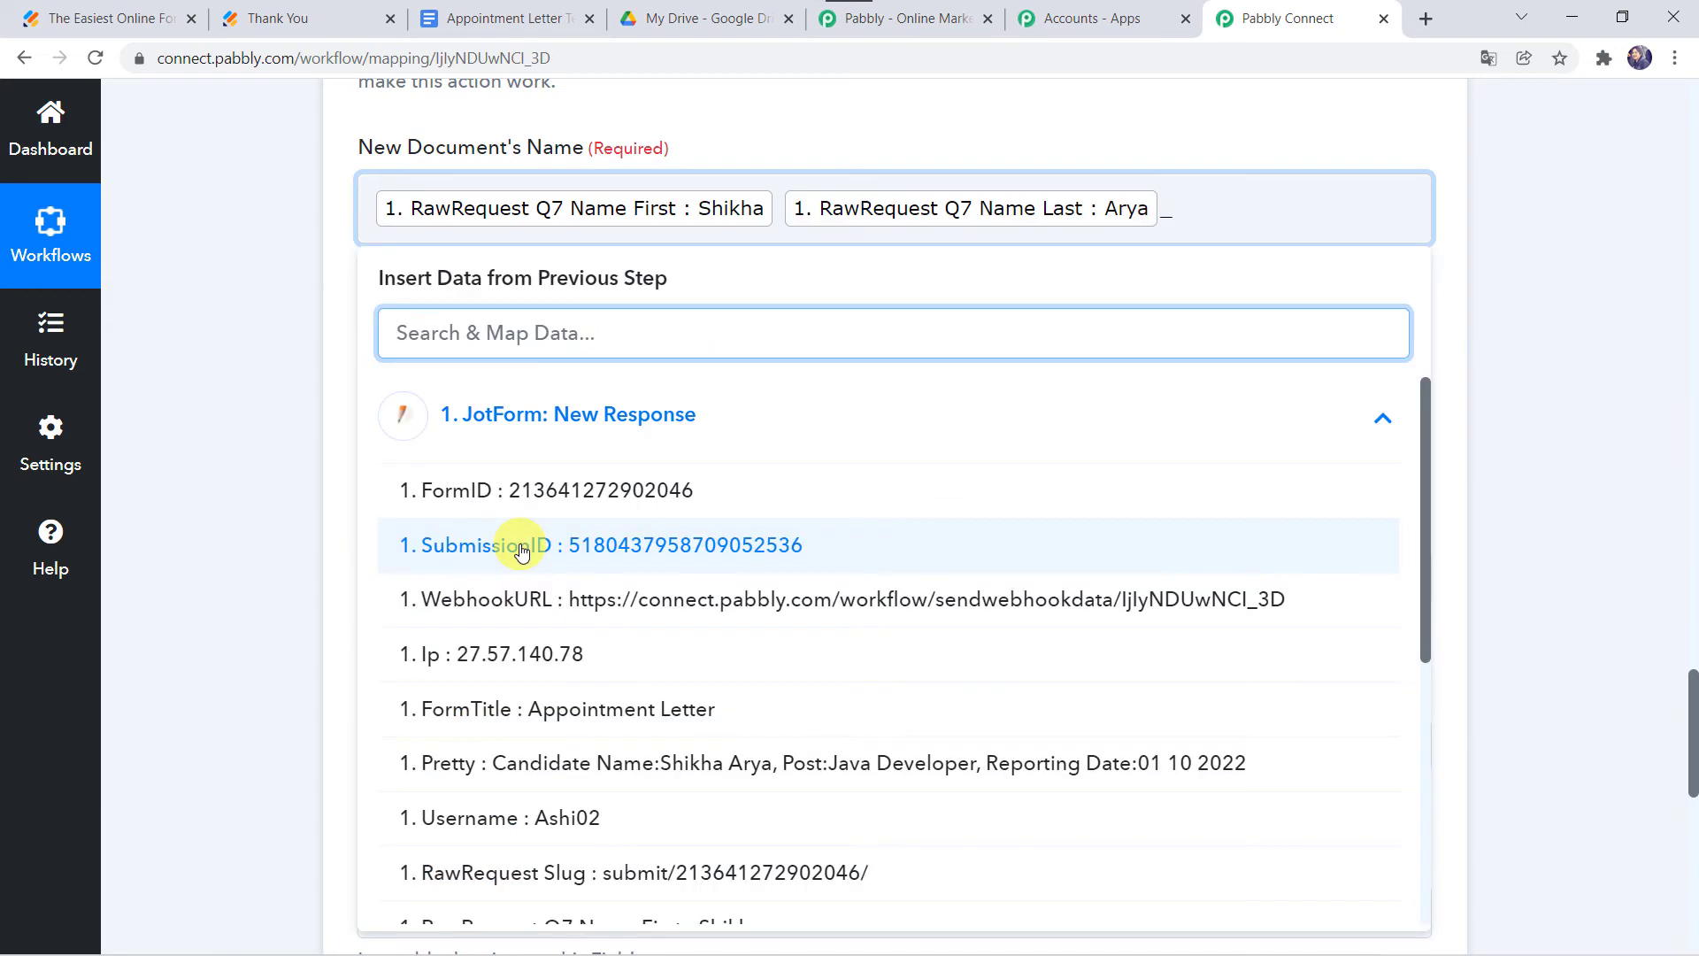
{"action": "left_click", "coordinate": [521, 547]}
{"action": "left_click", "coordinate": [263, 476]}
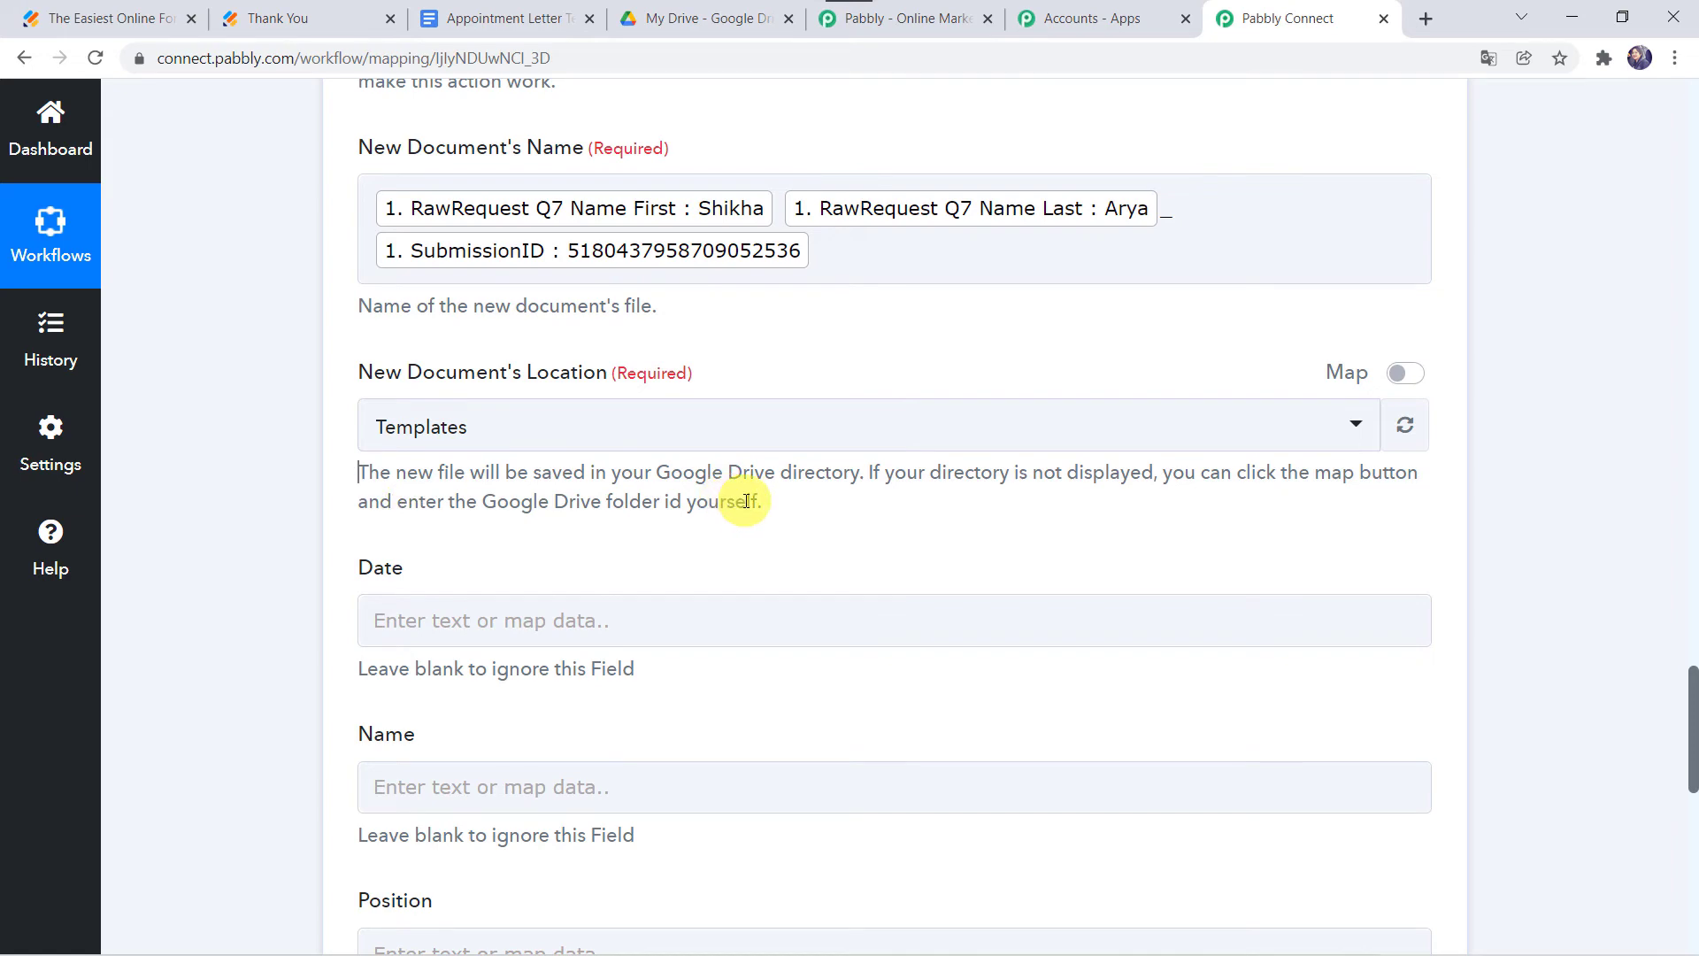
Switch to Google Drive and open the Appointment Letters folder to check where generated letters will be stored.
{"action": "left_click", "coordinate": [695, 12]}
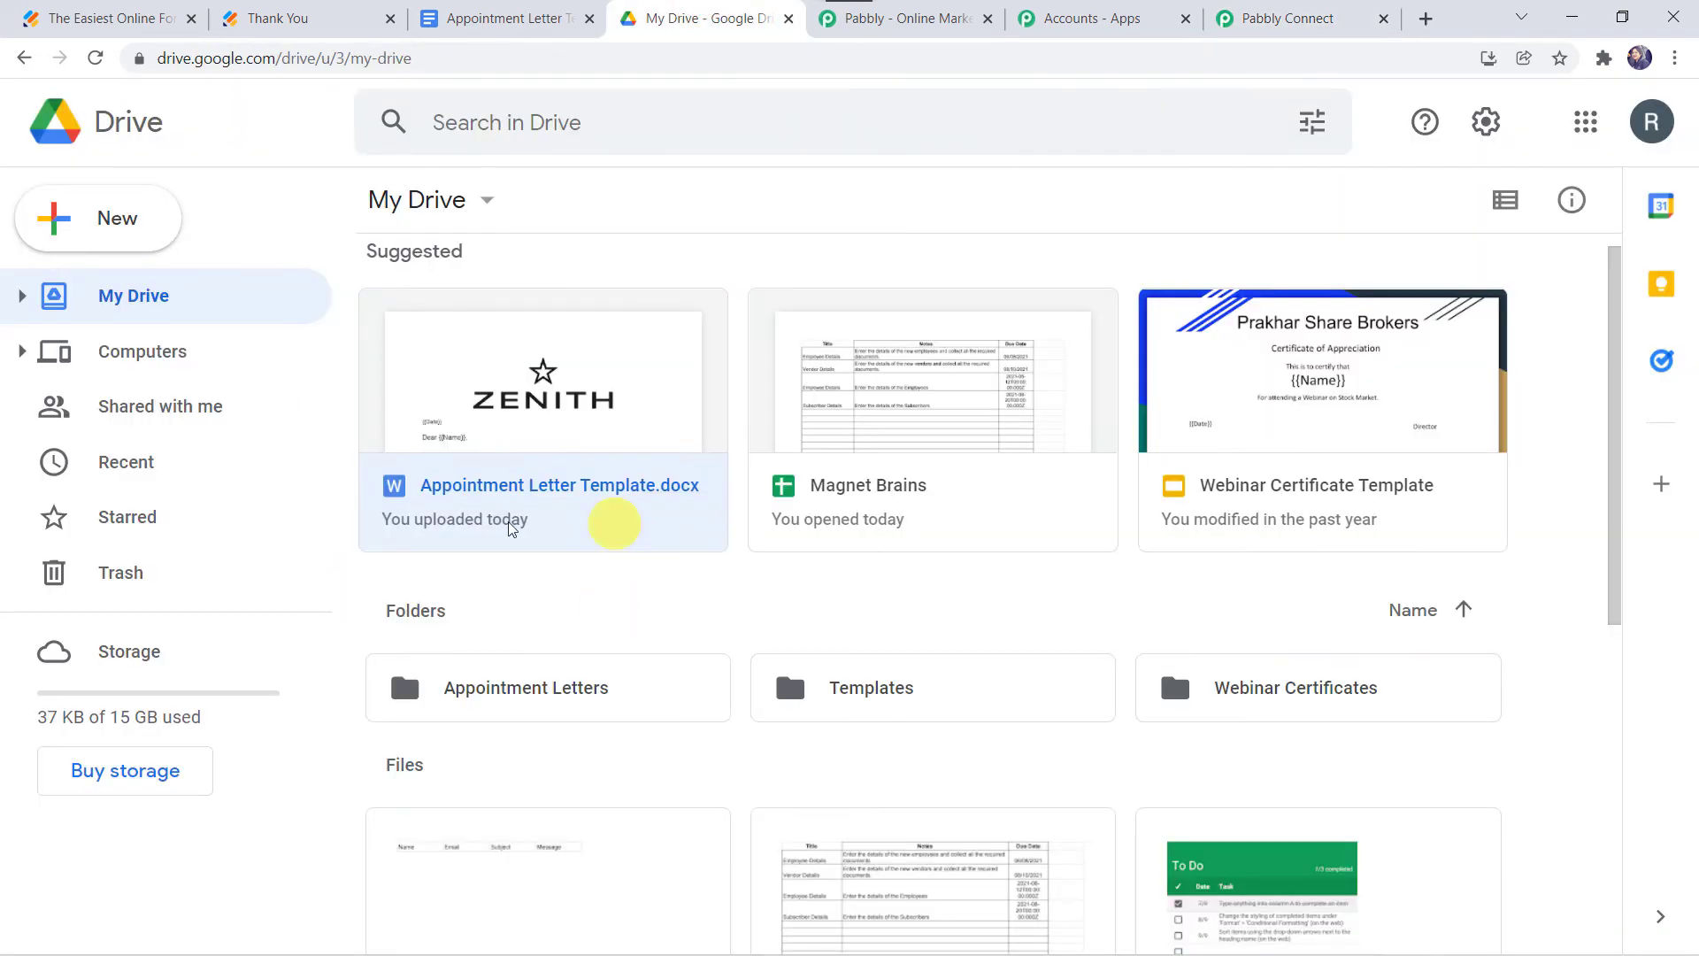
{"action": "scroll", "coordinate": [622, 573], "scroll_direction": "down", "scroll_amount": 1}
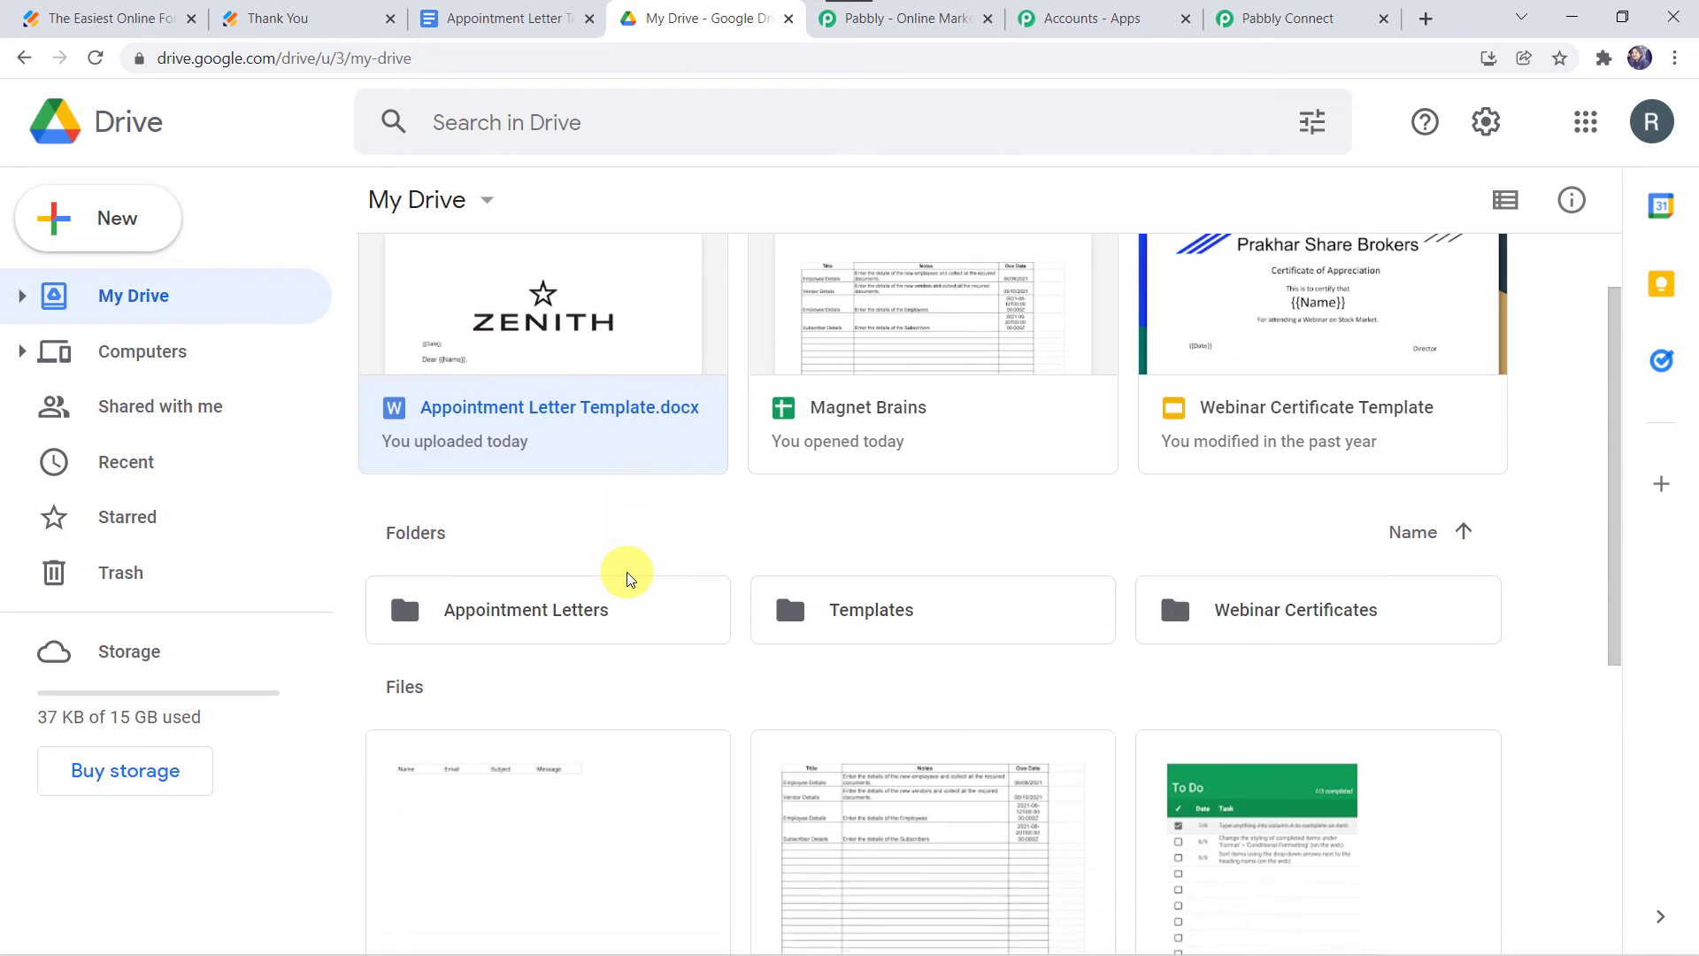
{"action": "double_click", "coordinate": [537, 622]}
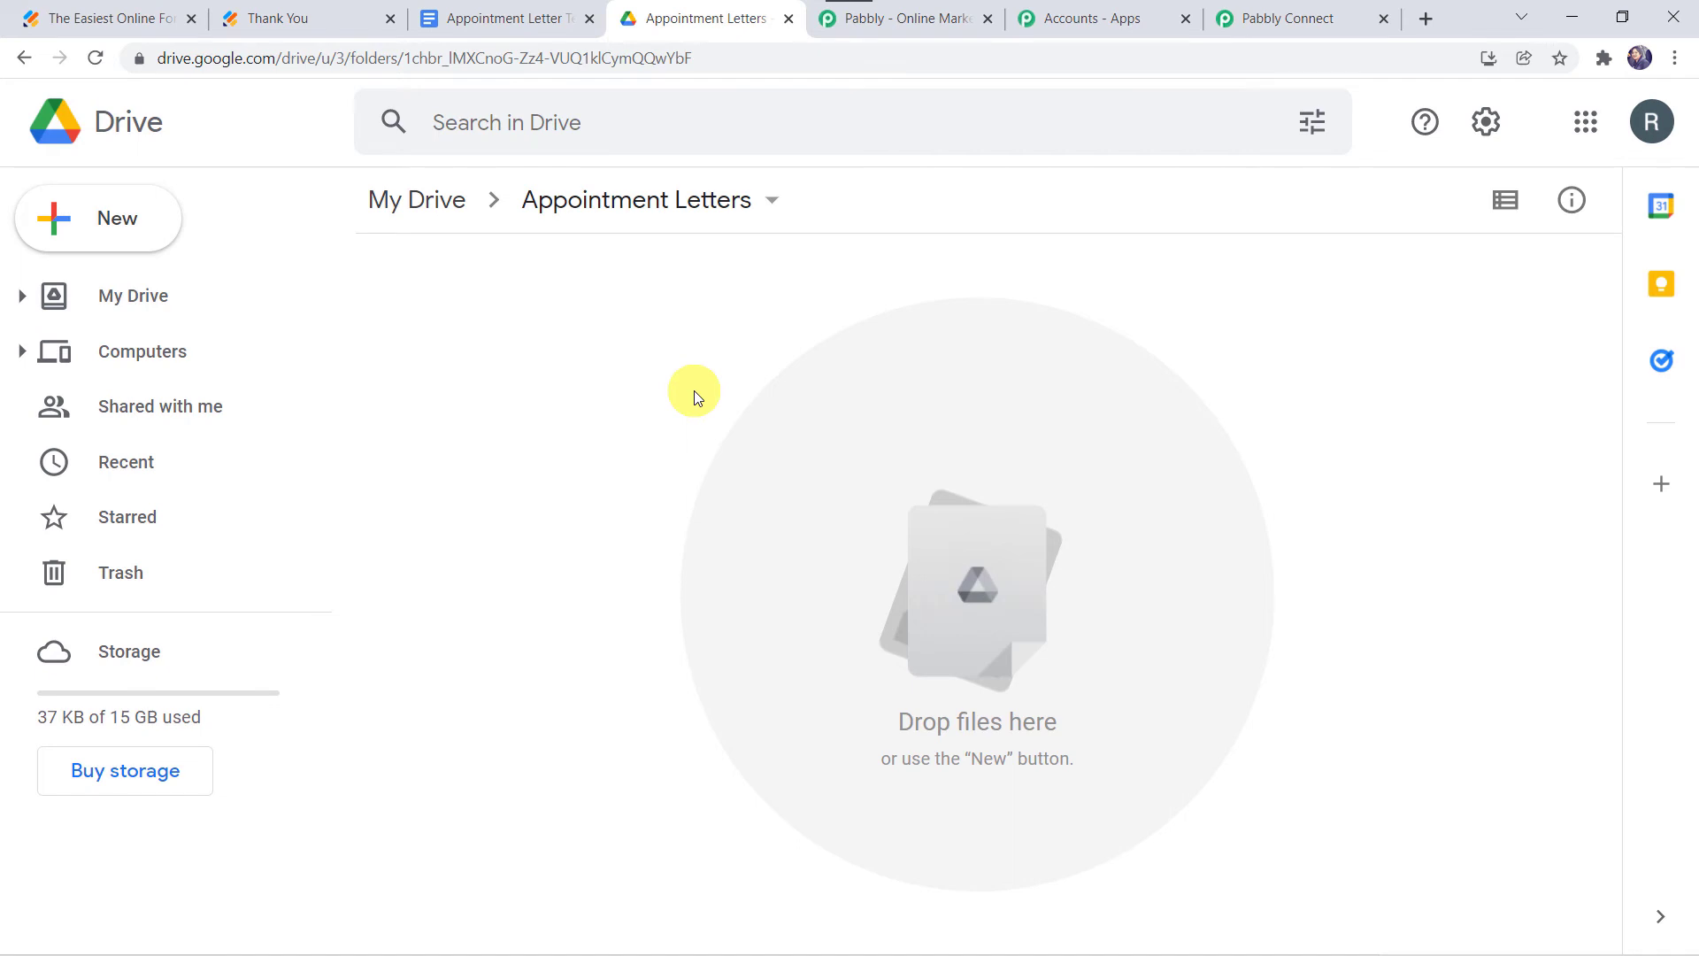
Switch back to Pabbly Connect and set the new document's location to the Appointment Letters folder.
{"action": "left_click", "coordinate": [1269, 28]}
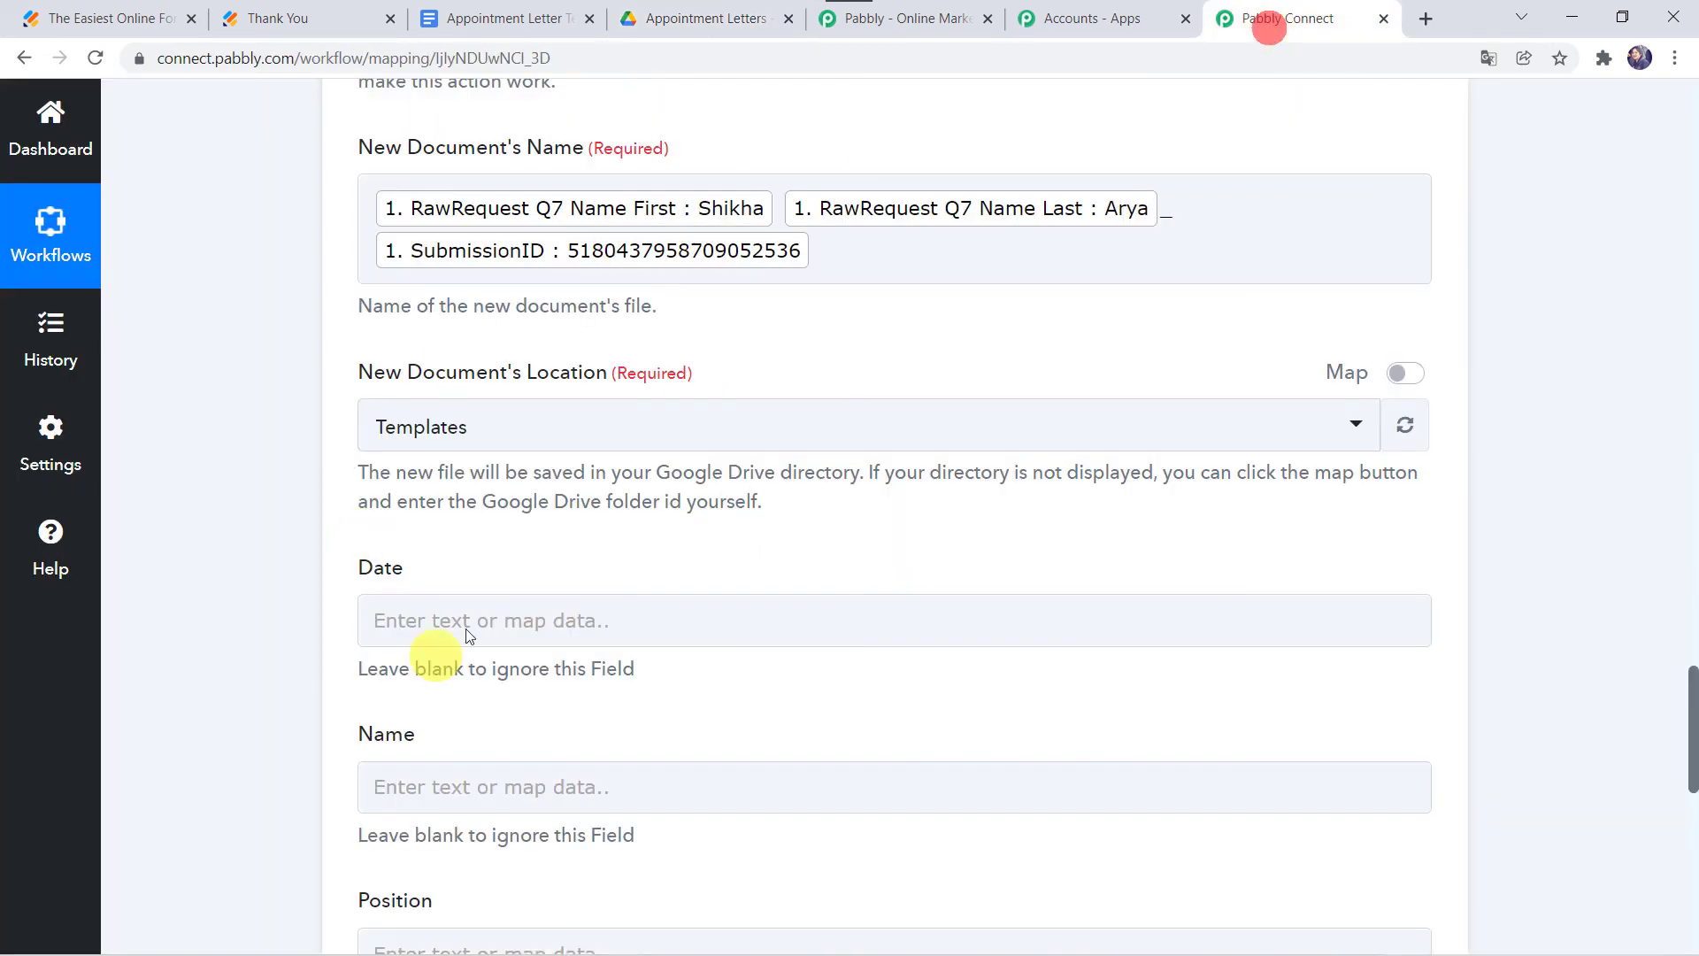
{"action": "left_click", "coordinate": [431, 431]}
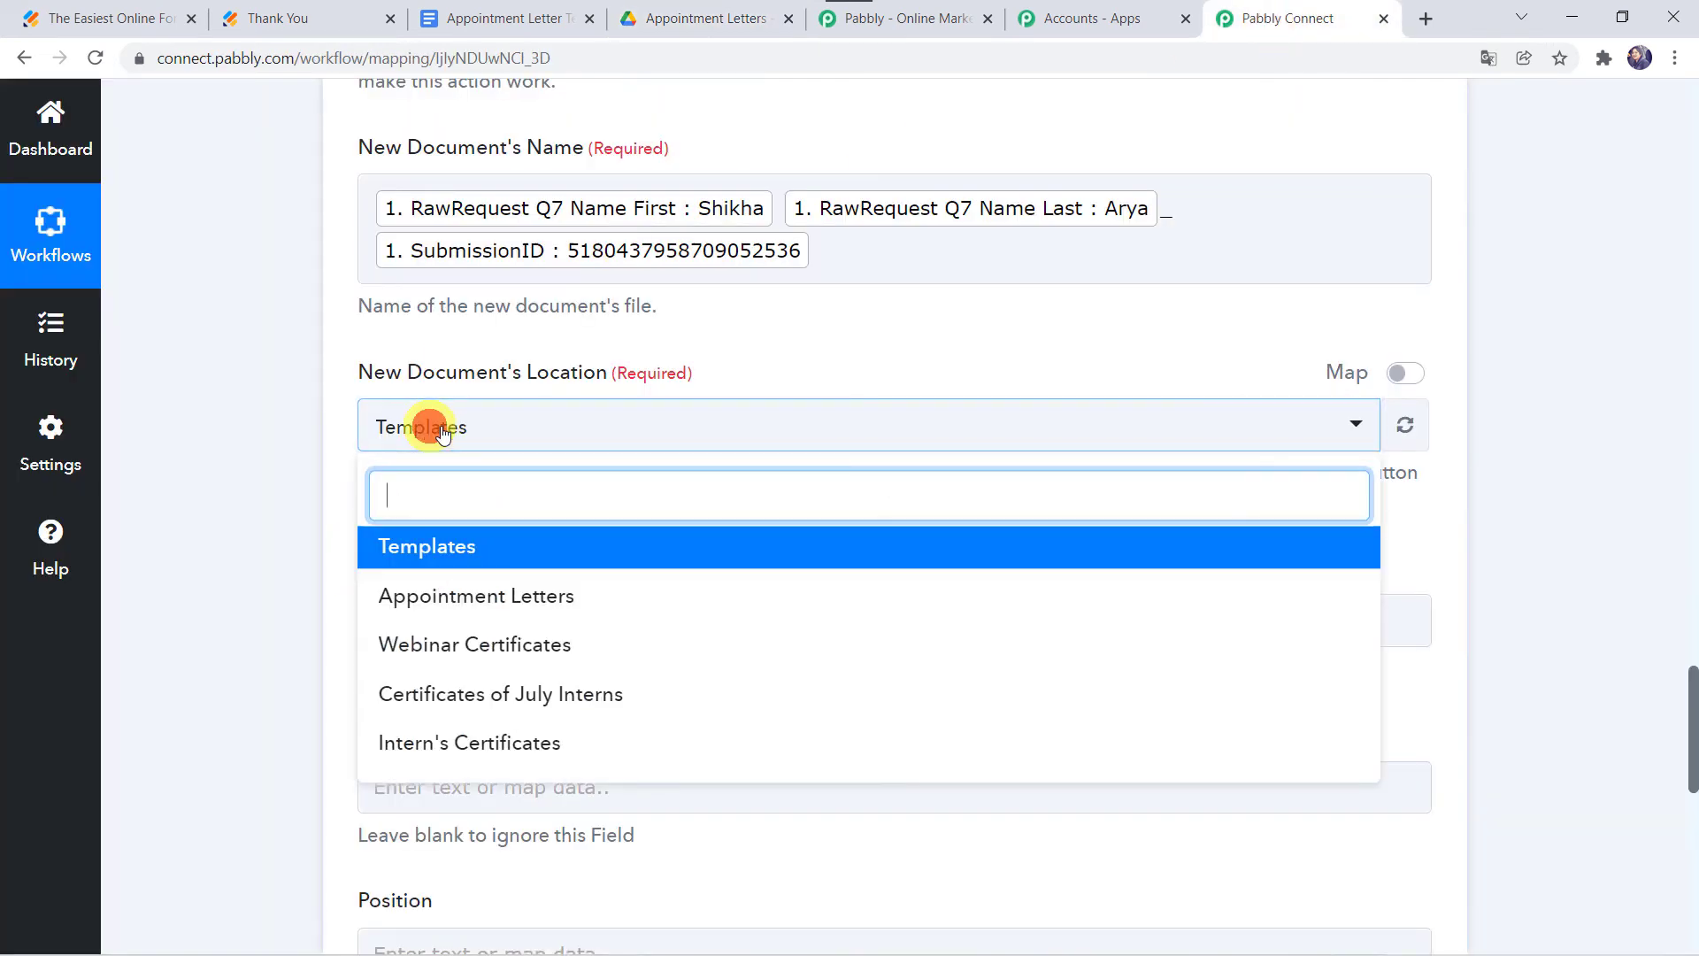
{"action": "left_click", "coordinate": [523, 600]}
{"action": "left_click", "coordinate": [327, 588]}
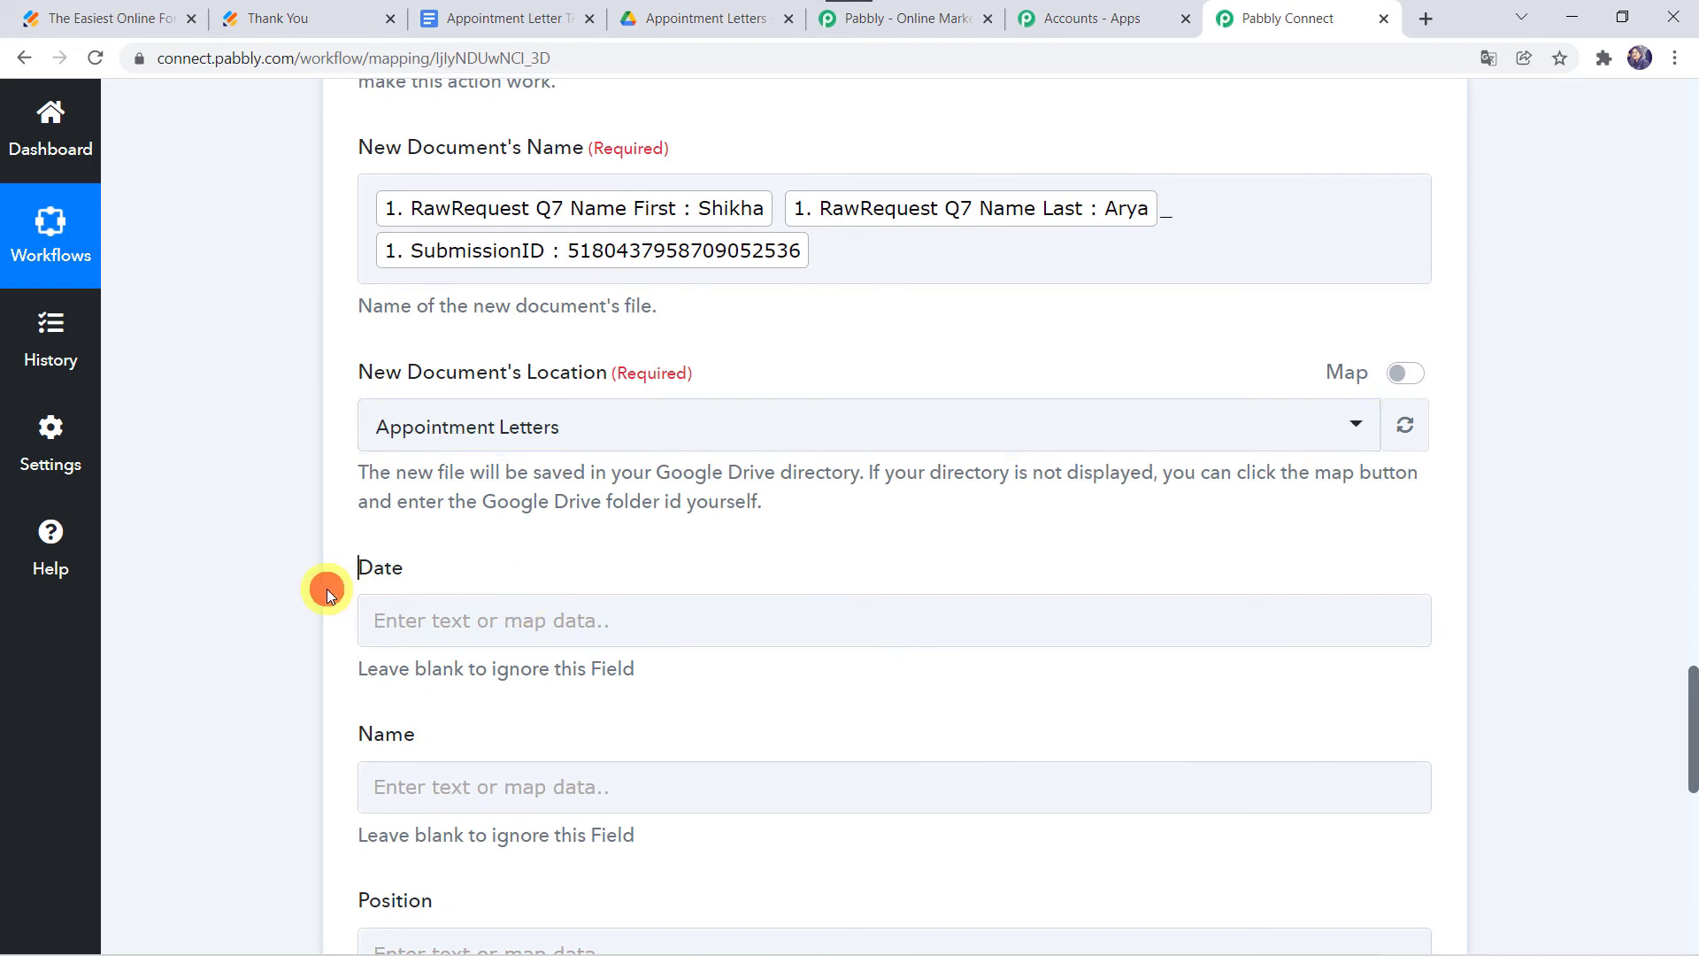
Map the Date field to the Datetime value from the Date/Time Formatter's Current Date step.
{"action": "scroll", "coordinate": [327, 588], "scroll_direction": "down", "scroll_amount": 2}
{"action": "left_click", "coordinate": [411, 425]}
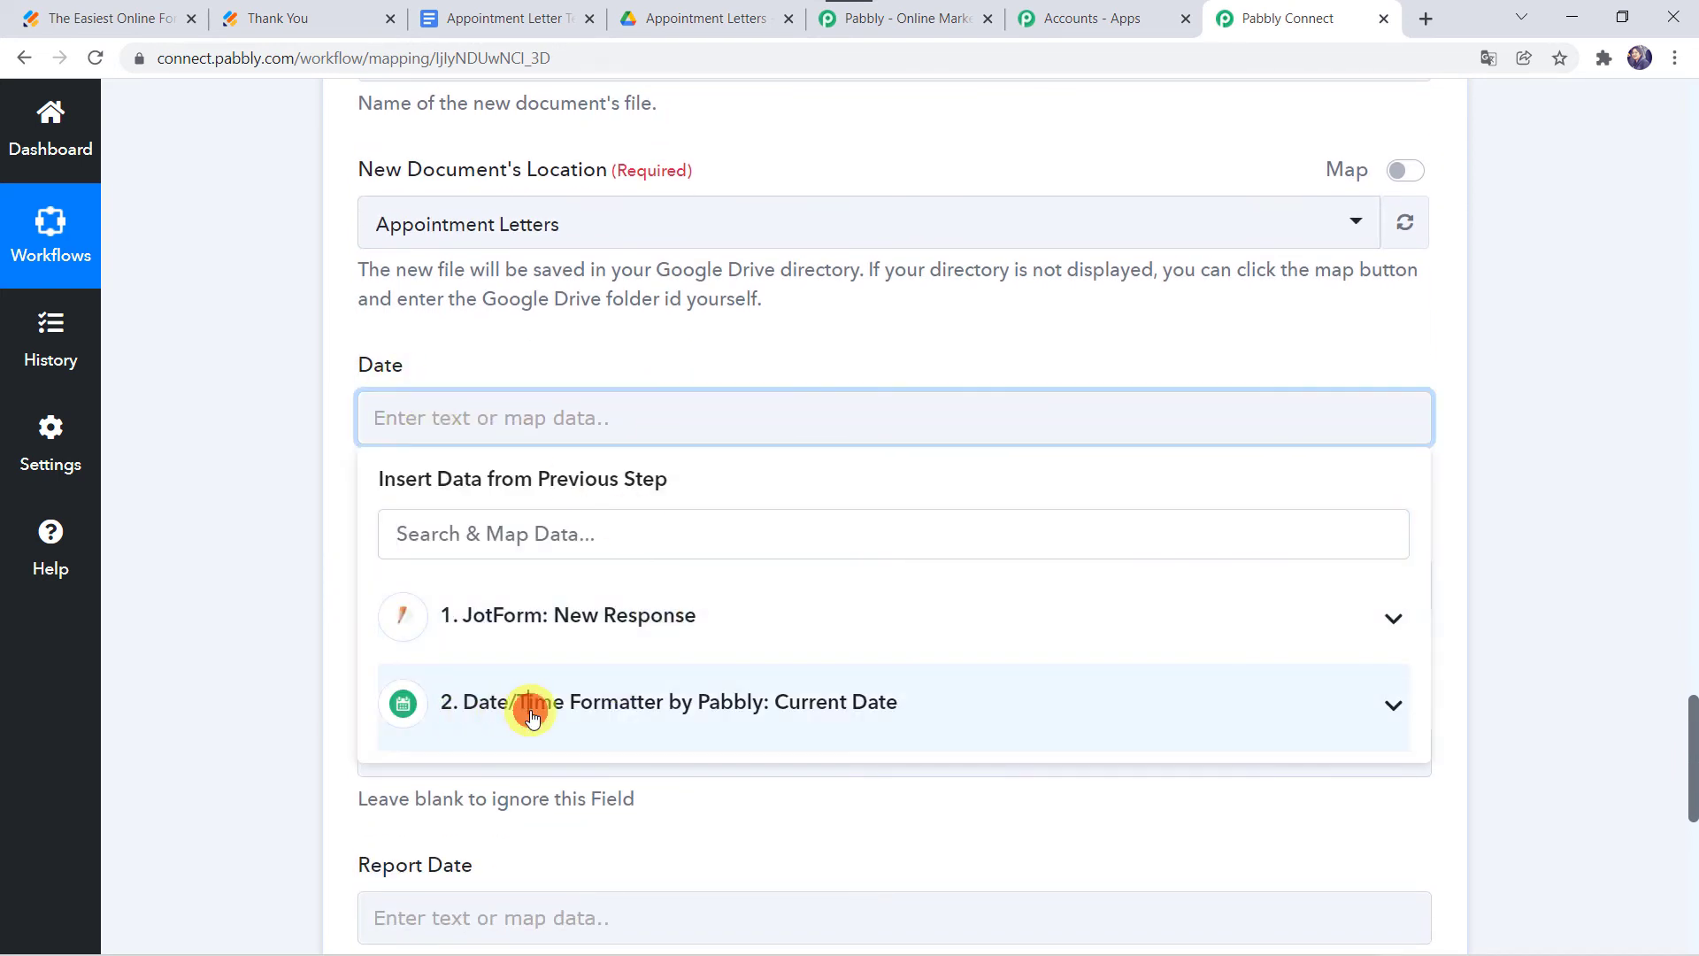
{"action": "left_click", "coordinate": [531, 708]}
{"action": "left_click", "coordinate": [531, 790]}
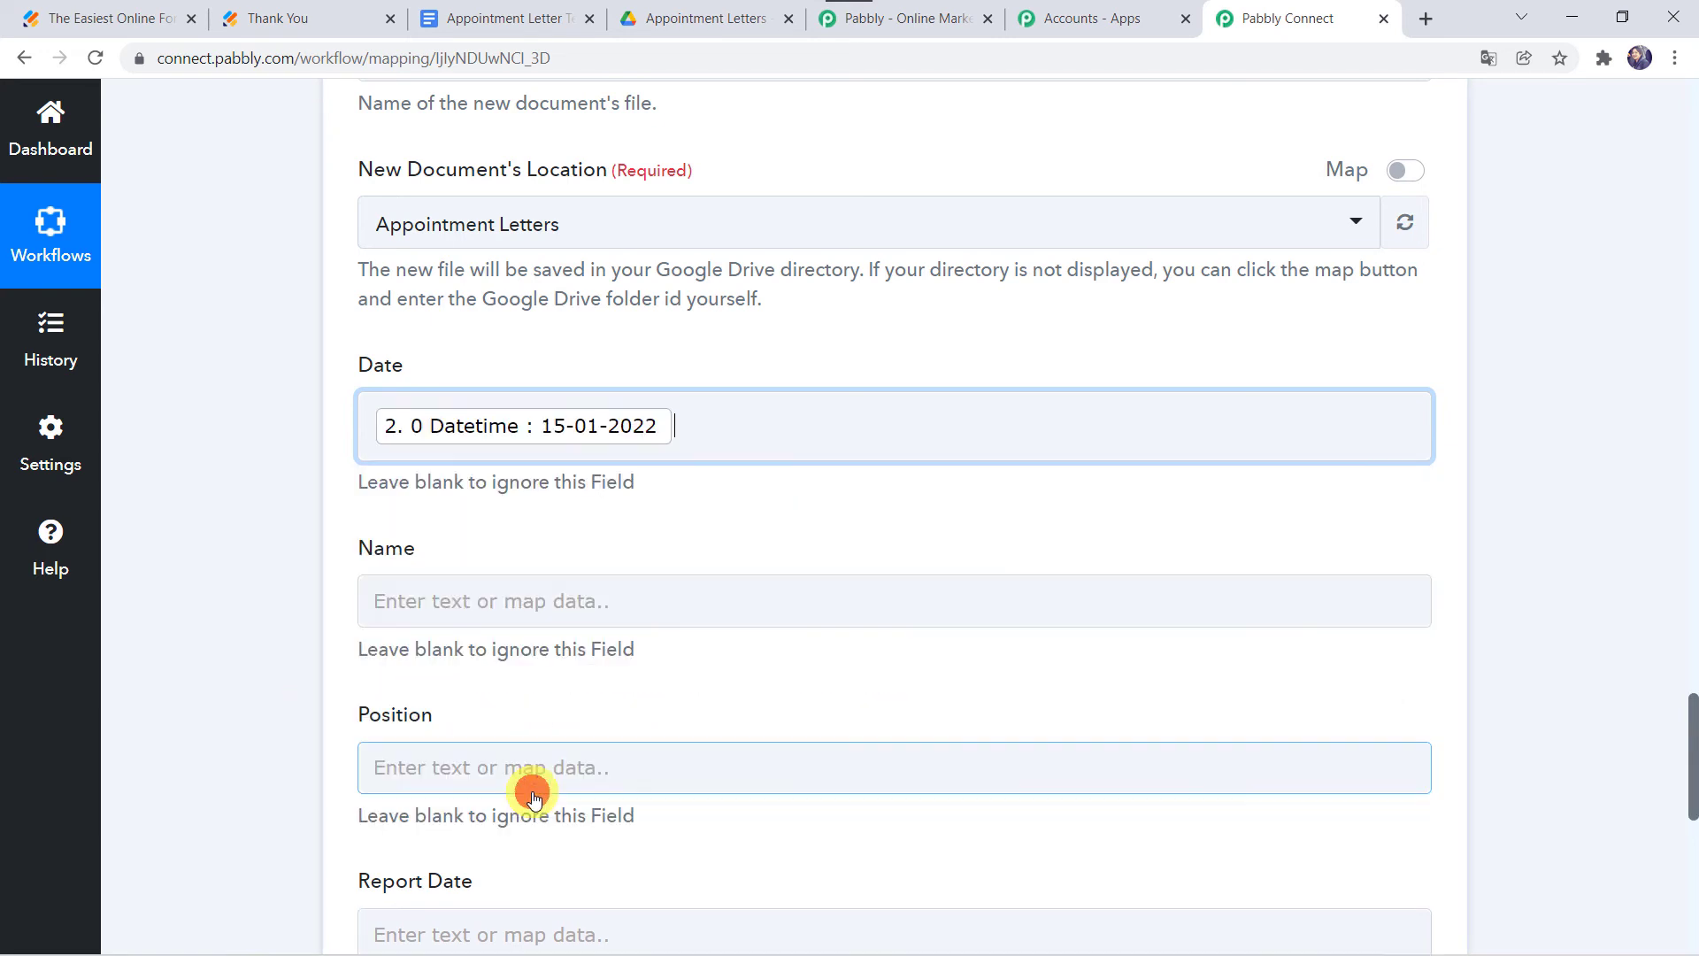
{"action": "left_click", "coordinate": [228, 619]}
Map the Name field to the Jotform response's Q7 Name First and Q7 Name Last values.
{"action": "scroll", "coordinate": [250, 619], "scroll_direction": "down", "scroll_amount": 3}
{"action": "left_click", "coordinate": [398, 325]}
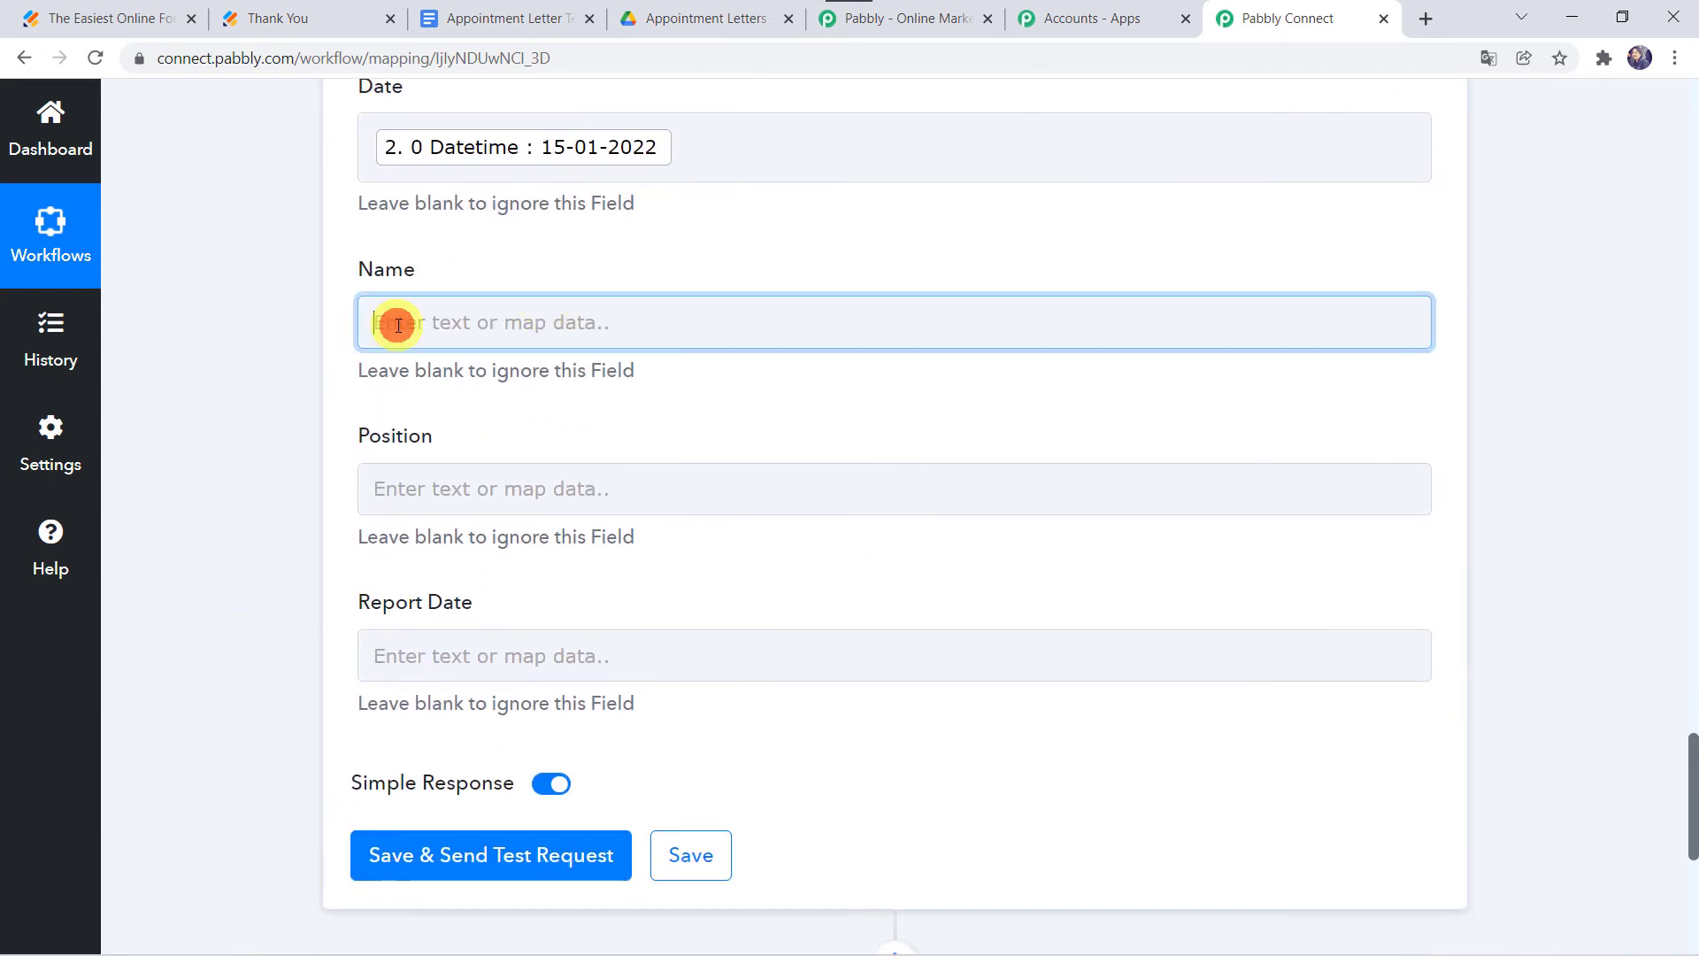
{"action": "scroll", "coordinate": [478, 849], "scroll_direction": "down", "scroll_amount": 4}
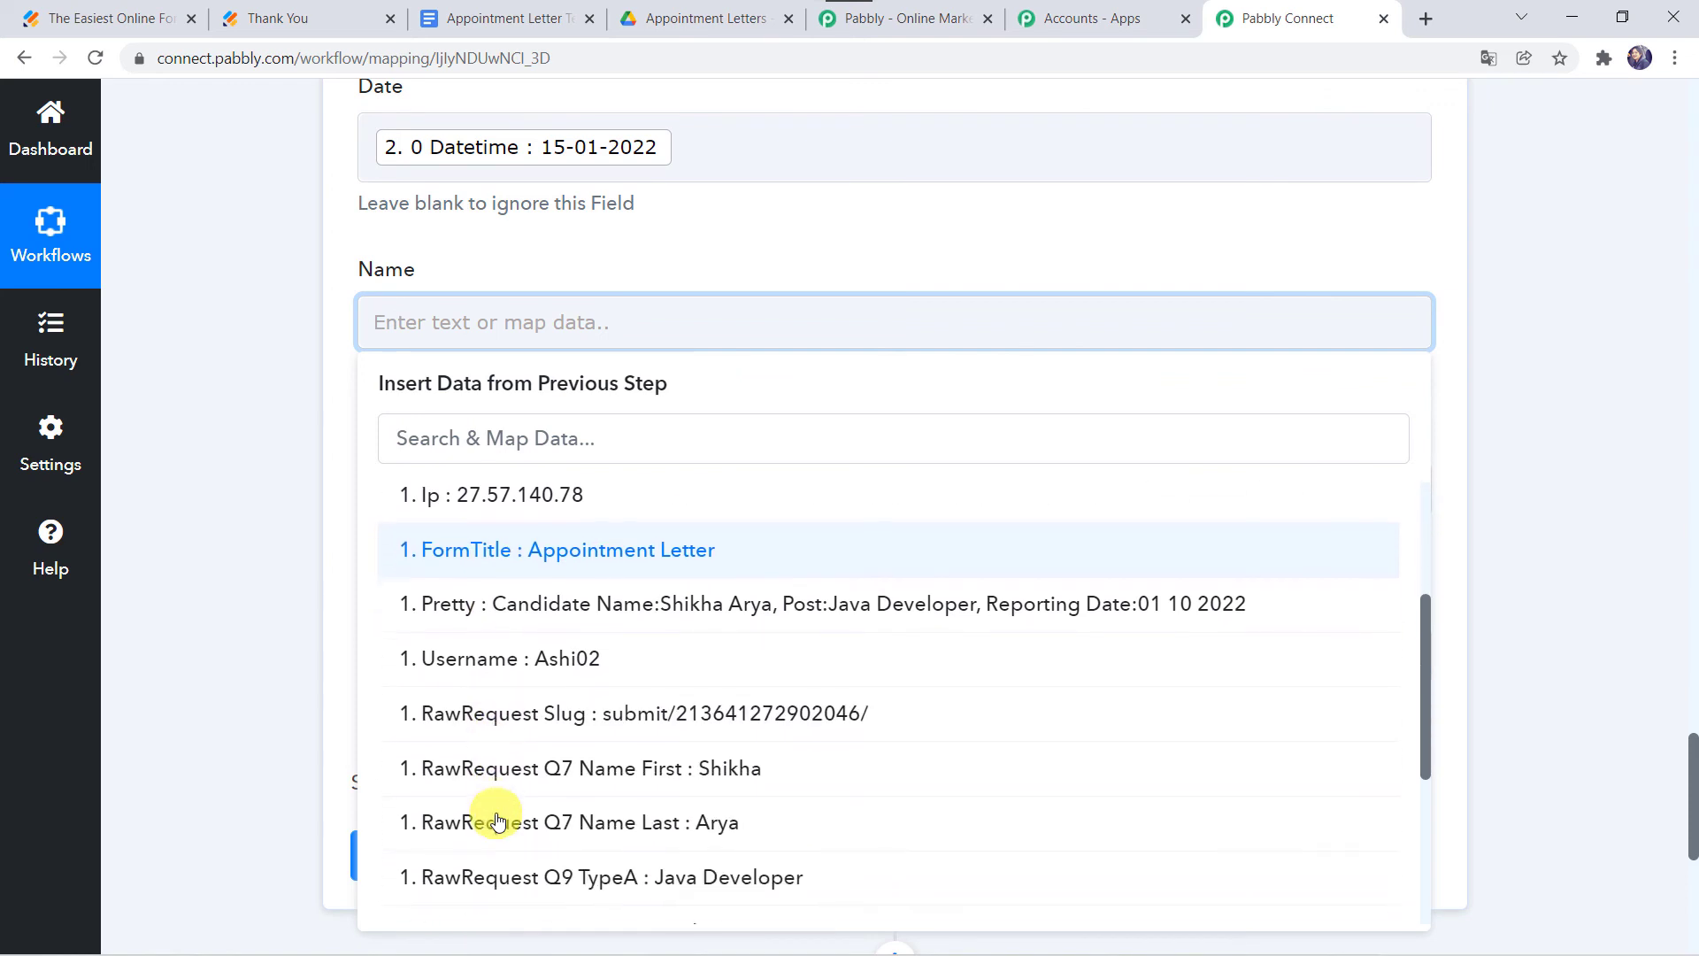
{"action": "left_click", "coordinate": [543, 768]}
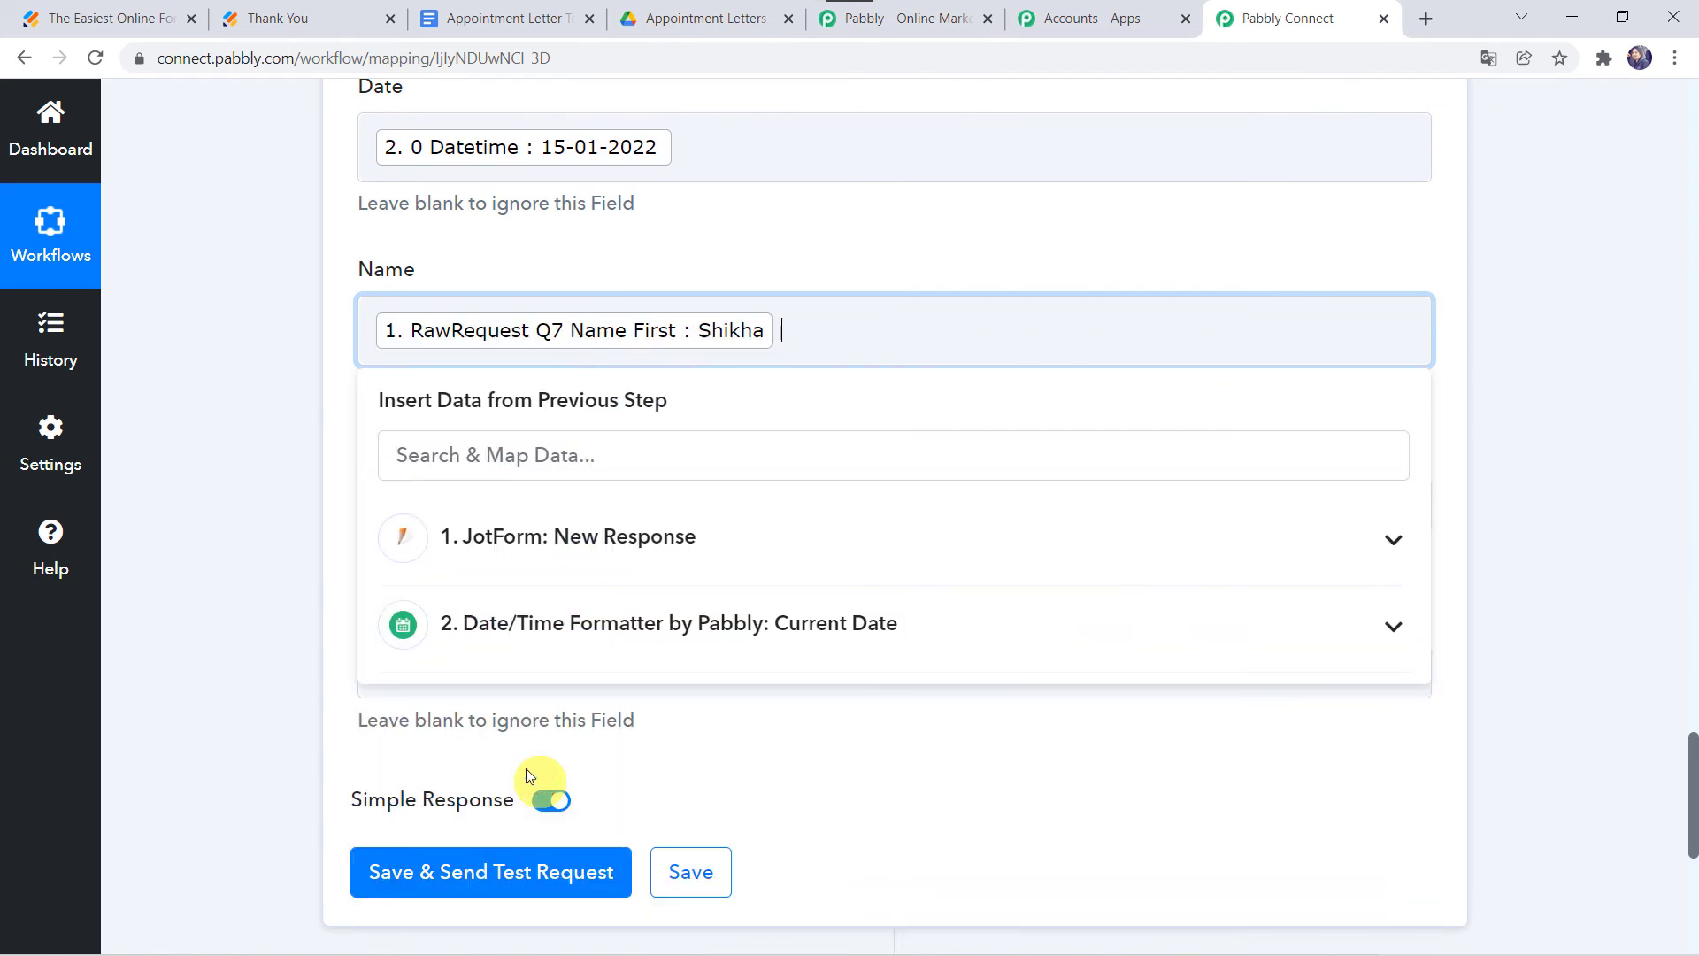
{"action": "left_click", "coordinate": [550, 549]}
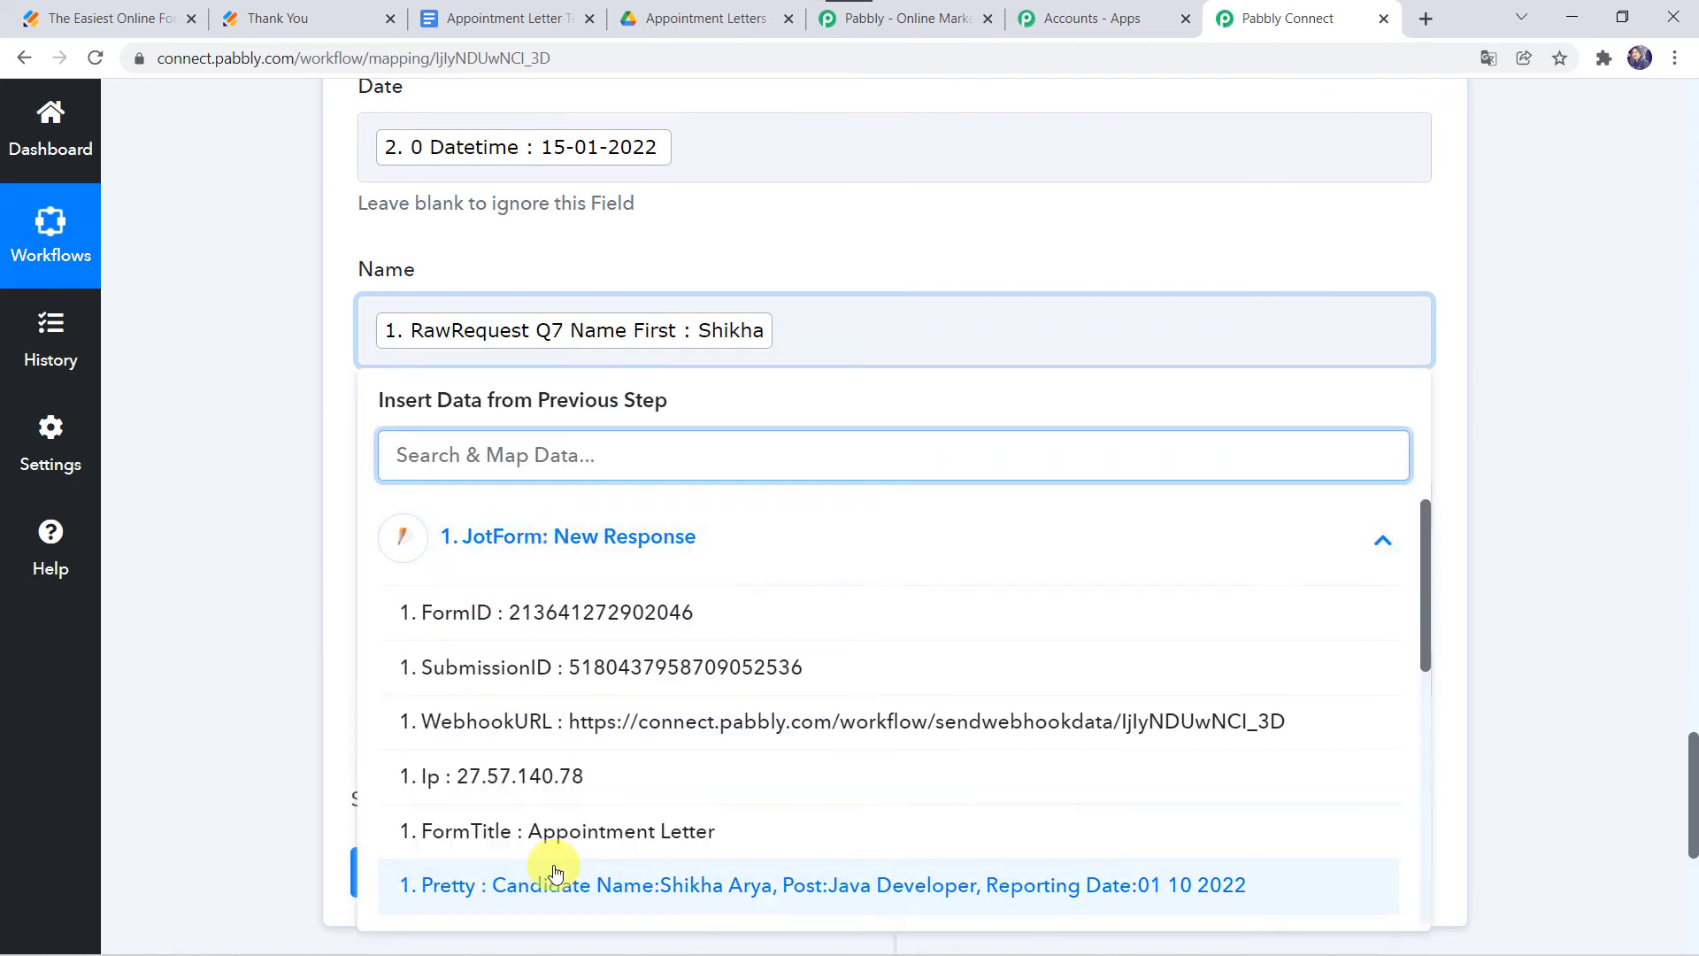
{"action": "scroll", "coordinate": [550, 876], "scroll_direction": "down", "scroll_amount": 2}
{"action": "left_click", "coordinate": [537, 912]}
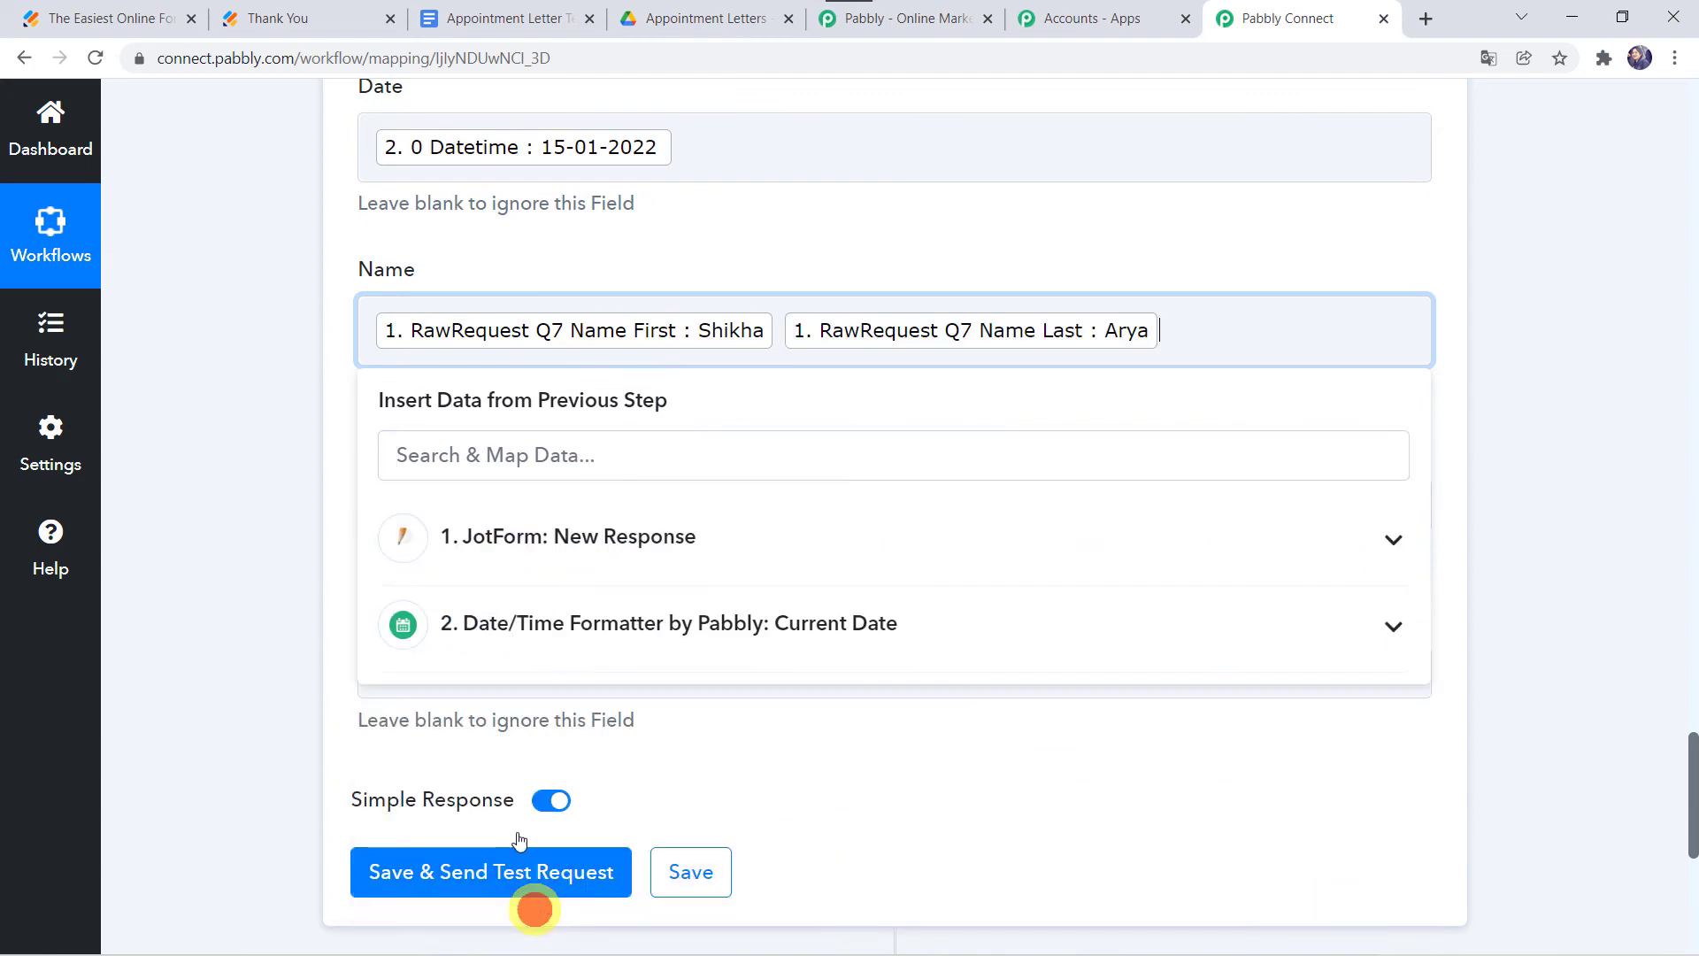
{"action": "left_click", "coordinate": [305, 576]}
Map the Position field to the Jotform response's Q9 TypeA value.
{"action": "left_click", "coordinate": [372, 506]}
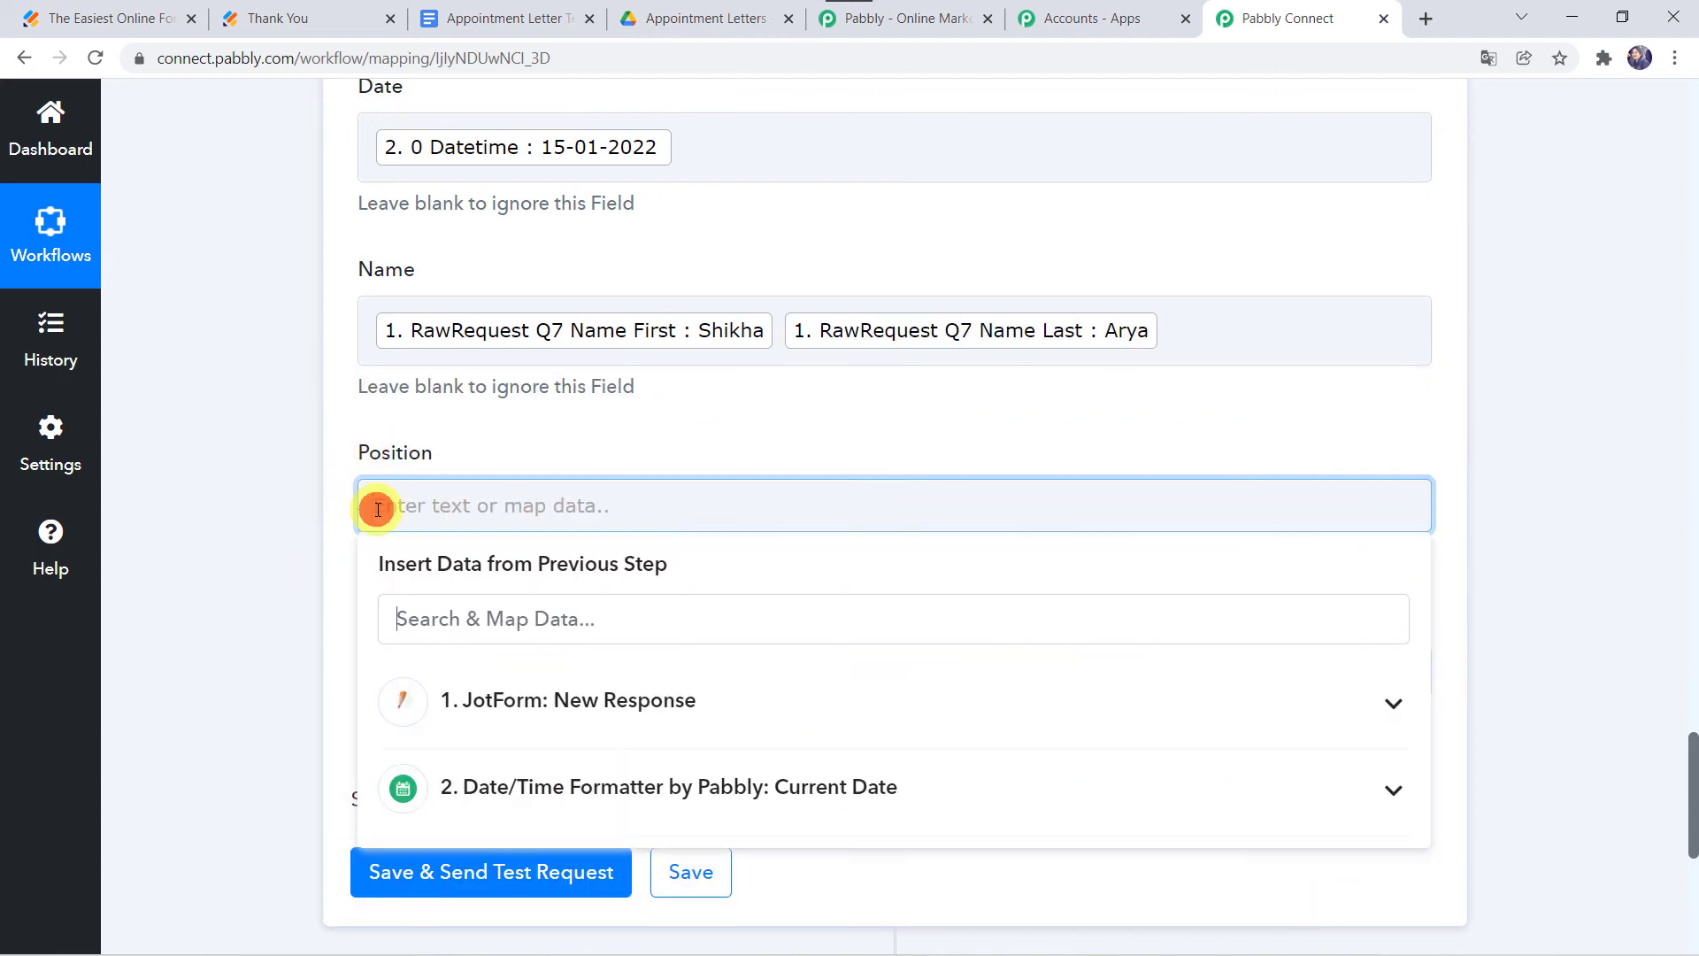
{"action": "scroll", "coordinate": [545, 539], "scroll_direction": "down", "scroll_amount": 2}
{"action": "left_click", "coordinate": [545, 539]}
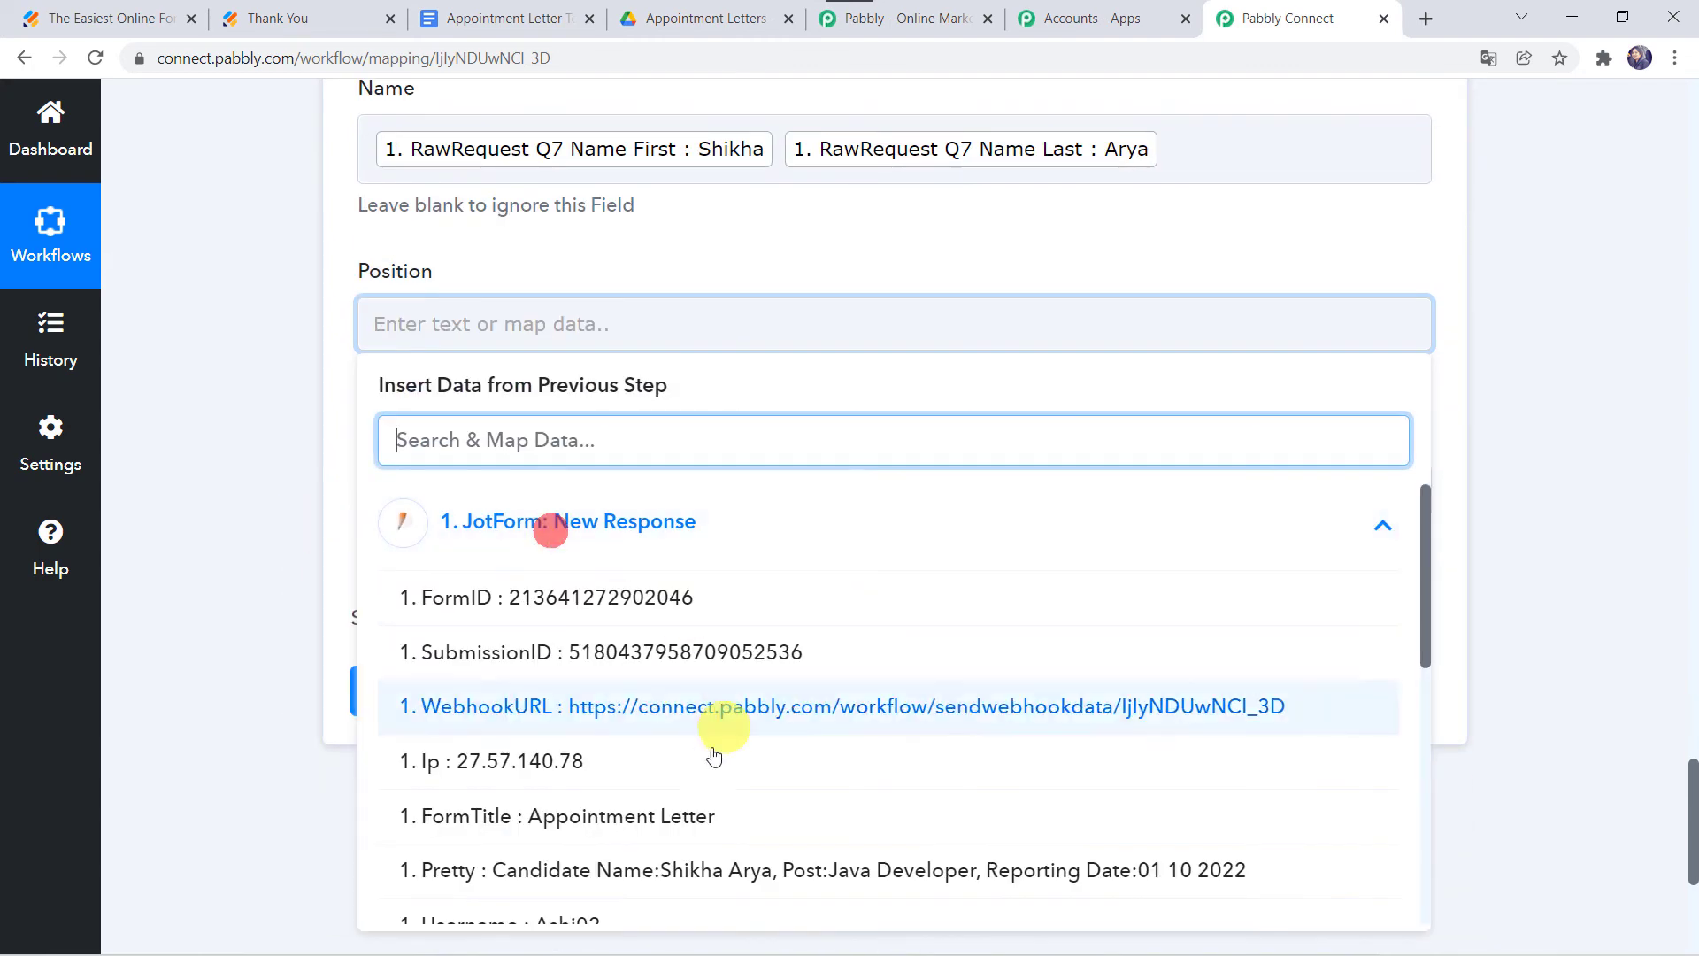
{"action": "scroll", "coordinate": [713, 755], "scroll_direction": "down", "scroll_amount": 3}
{"action": "scroll", "coordinate": [715, 754], "scroll_direction": "down", "scroll_amount": 2}
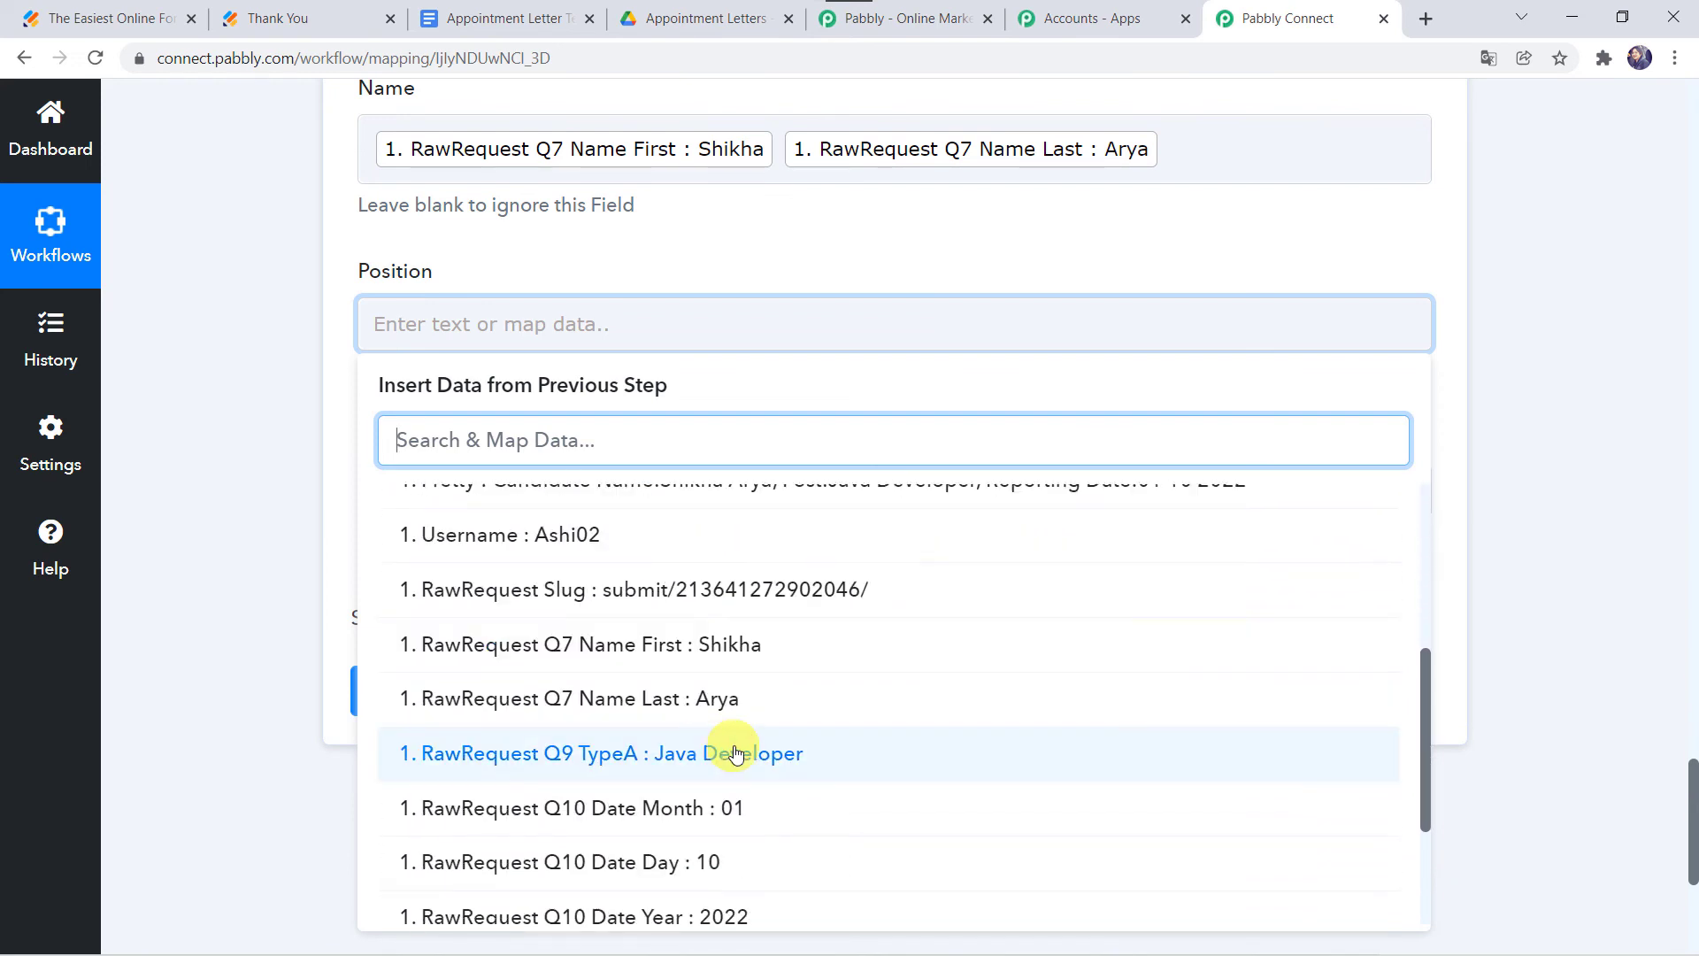
{"action": "left_click", "coordinate": [709, 754]}
{"action": "left_click", "coordinate": [226, 548]}
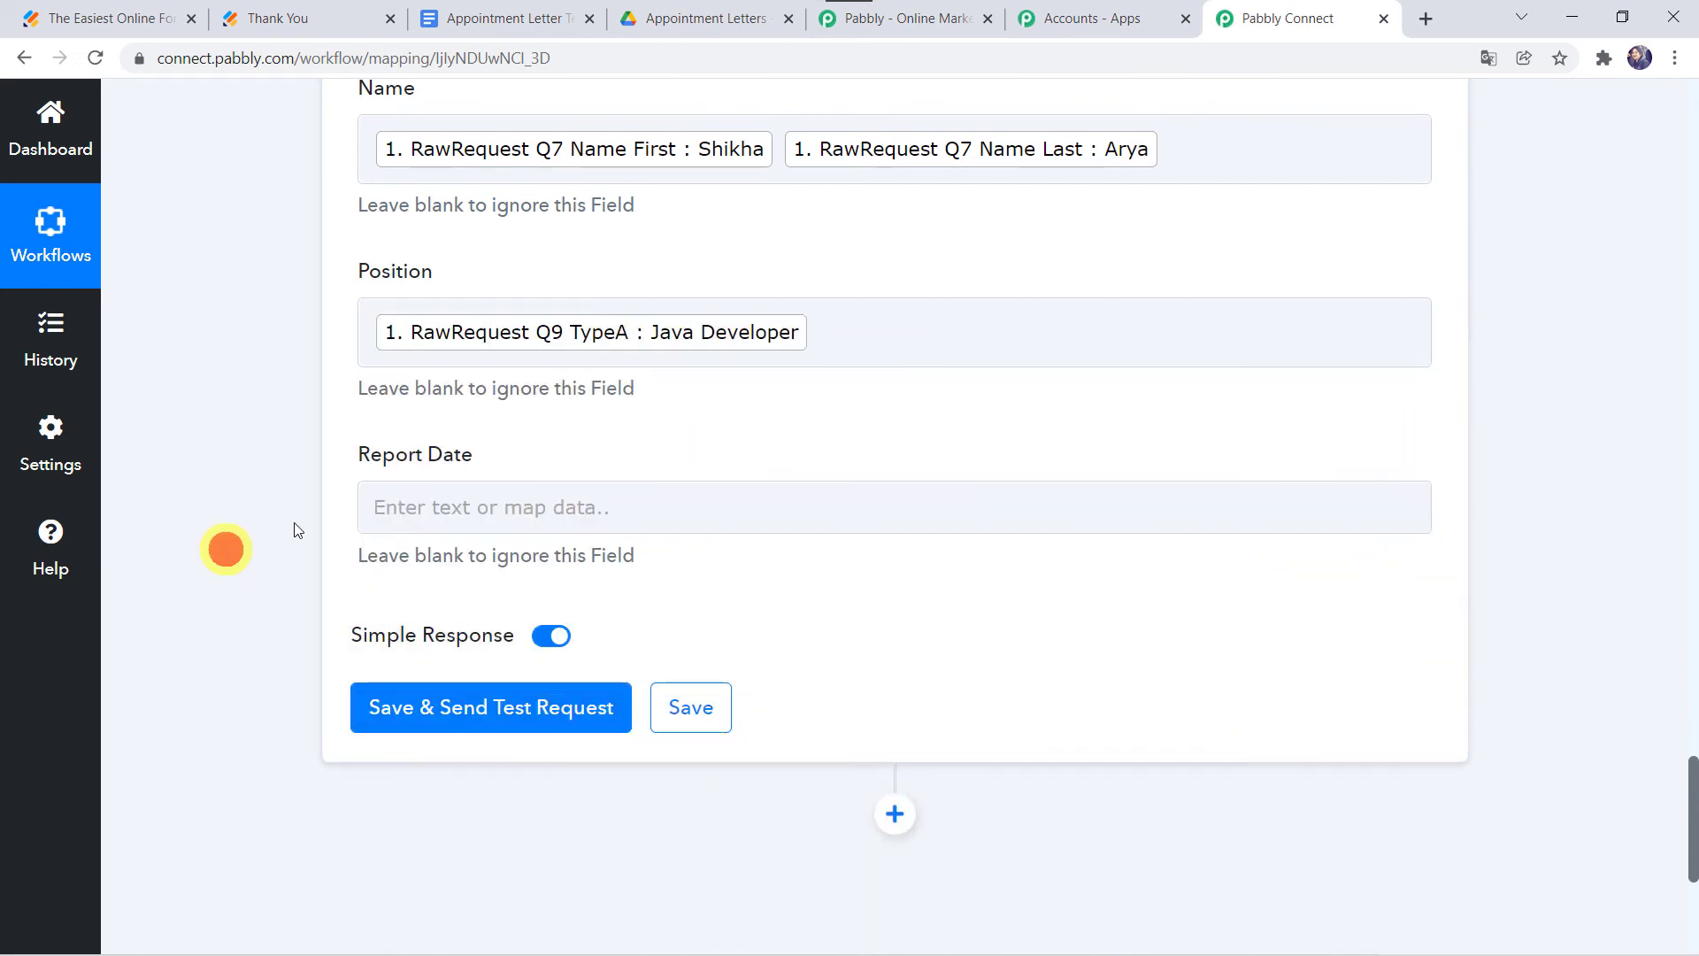
Map the Jotform Q10 Date Day and Q10 Date Month values into Report Date, with a hyphen after each.
{"action": "scroll", "coordinate": [389, 716], "scroll_direction": "up", "scroll_amount": 2}
{"action": "left_click", "coordinate": [422, 692]}
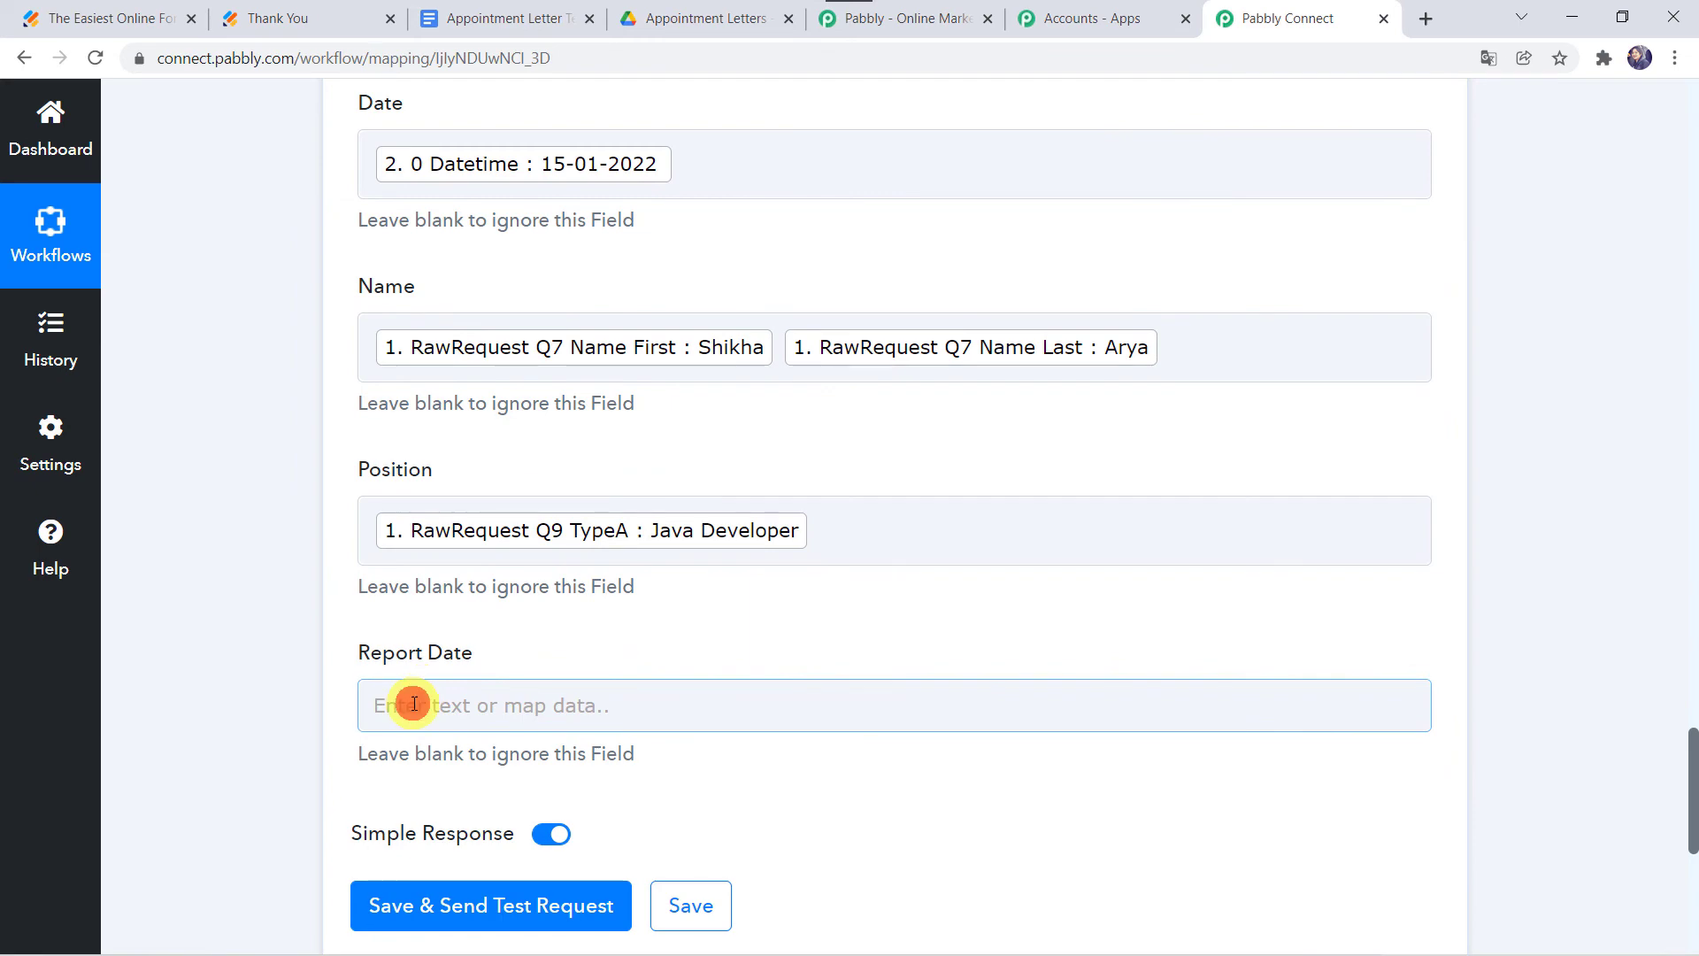
{"action": "scroll", "coordinate": [341, 695], "scroll_direction": "down", "scroll_amount": 5}
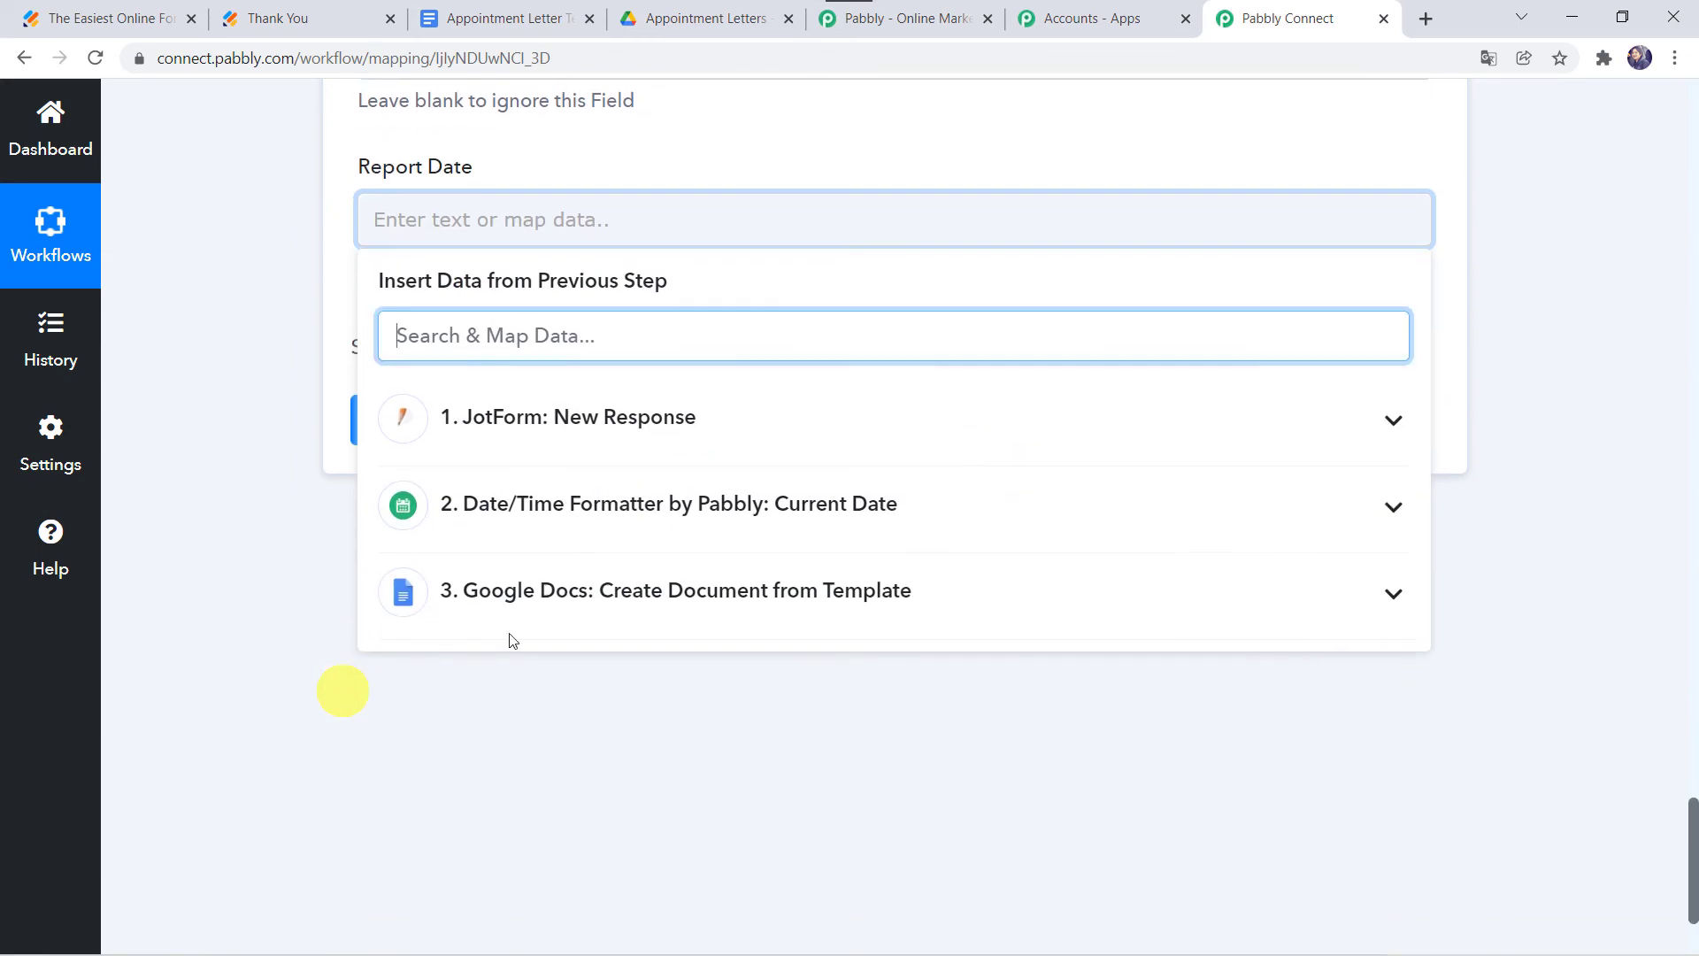
{"action": "left_click", "coordinate": [474, 432]}
{"action": "scroll", "coordinate": [562, 719], "scroll_direction": "down", "scroll_amount": 5}
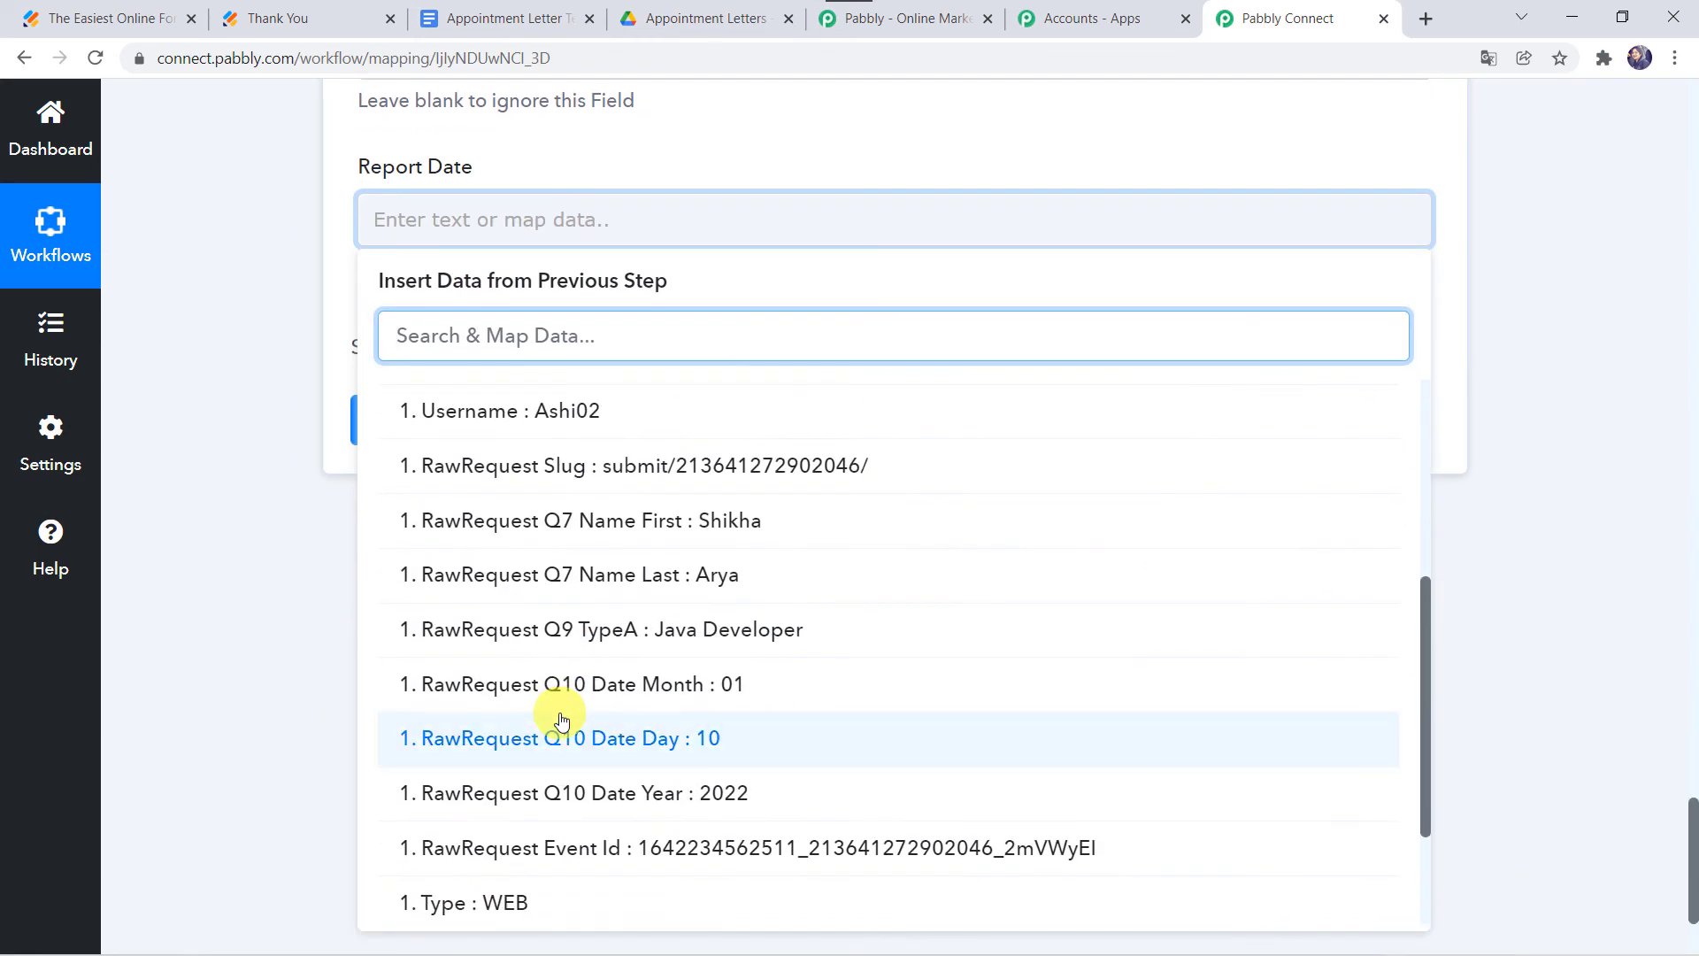
{"action": "left_click", "coordinate": [641, 752]}
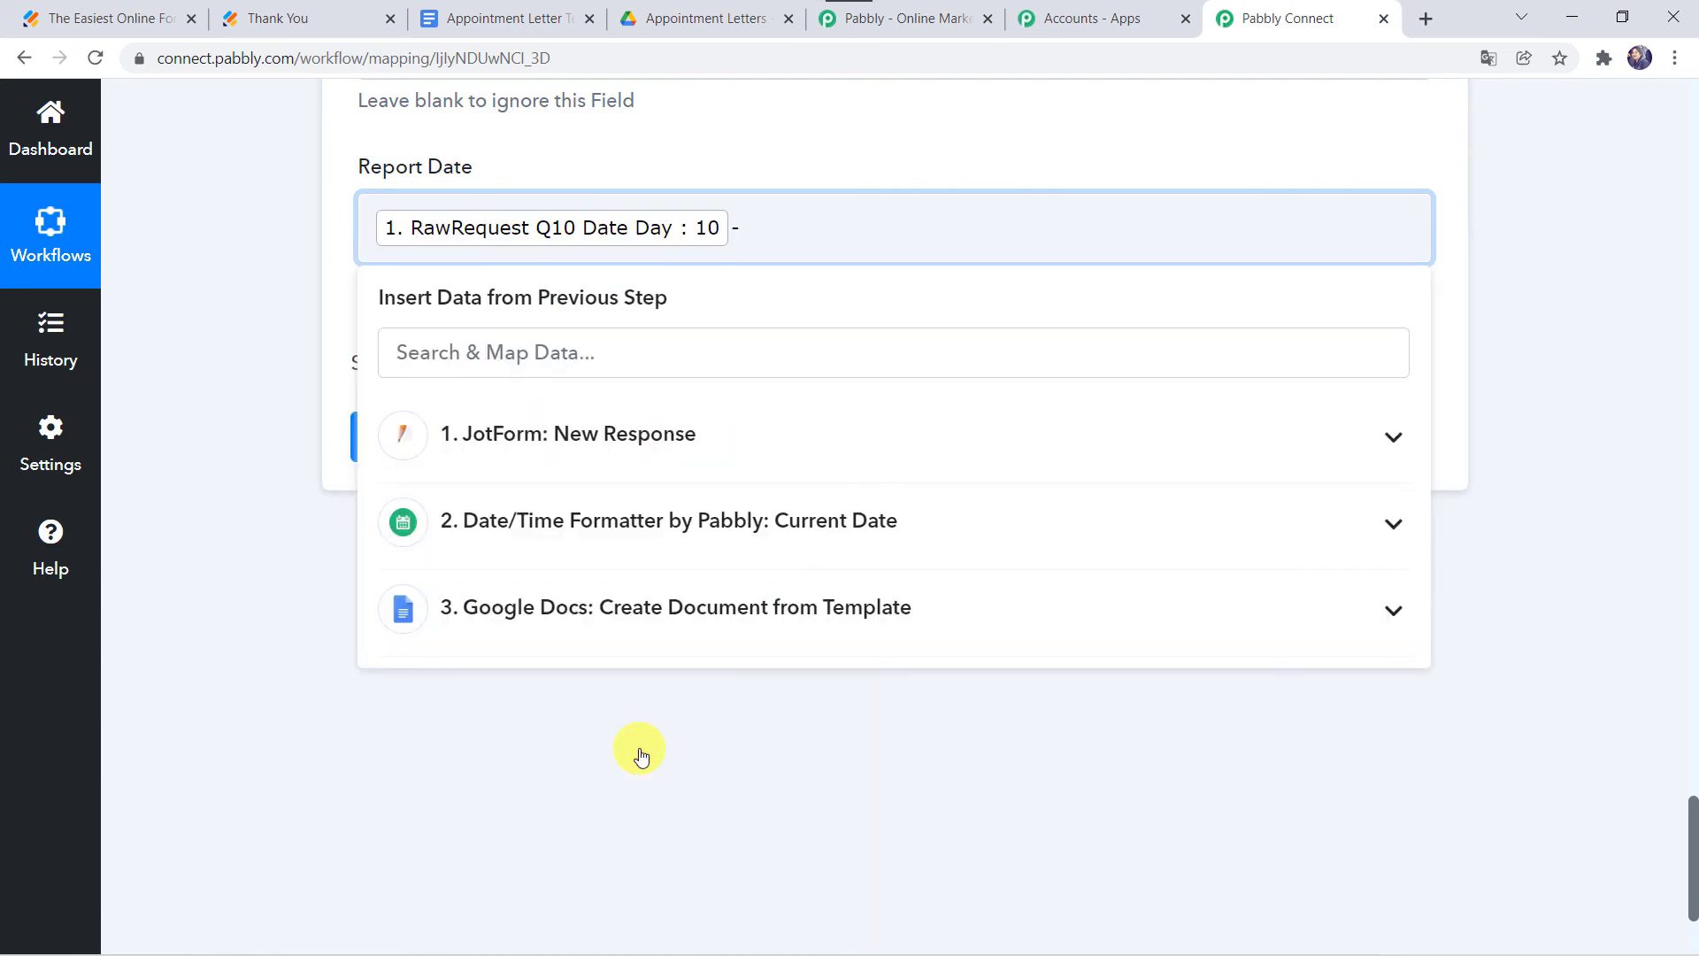
{"action": "left_click", "coordinate": [528, 439]}
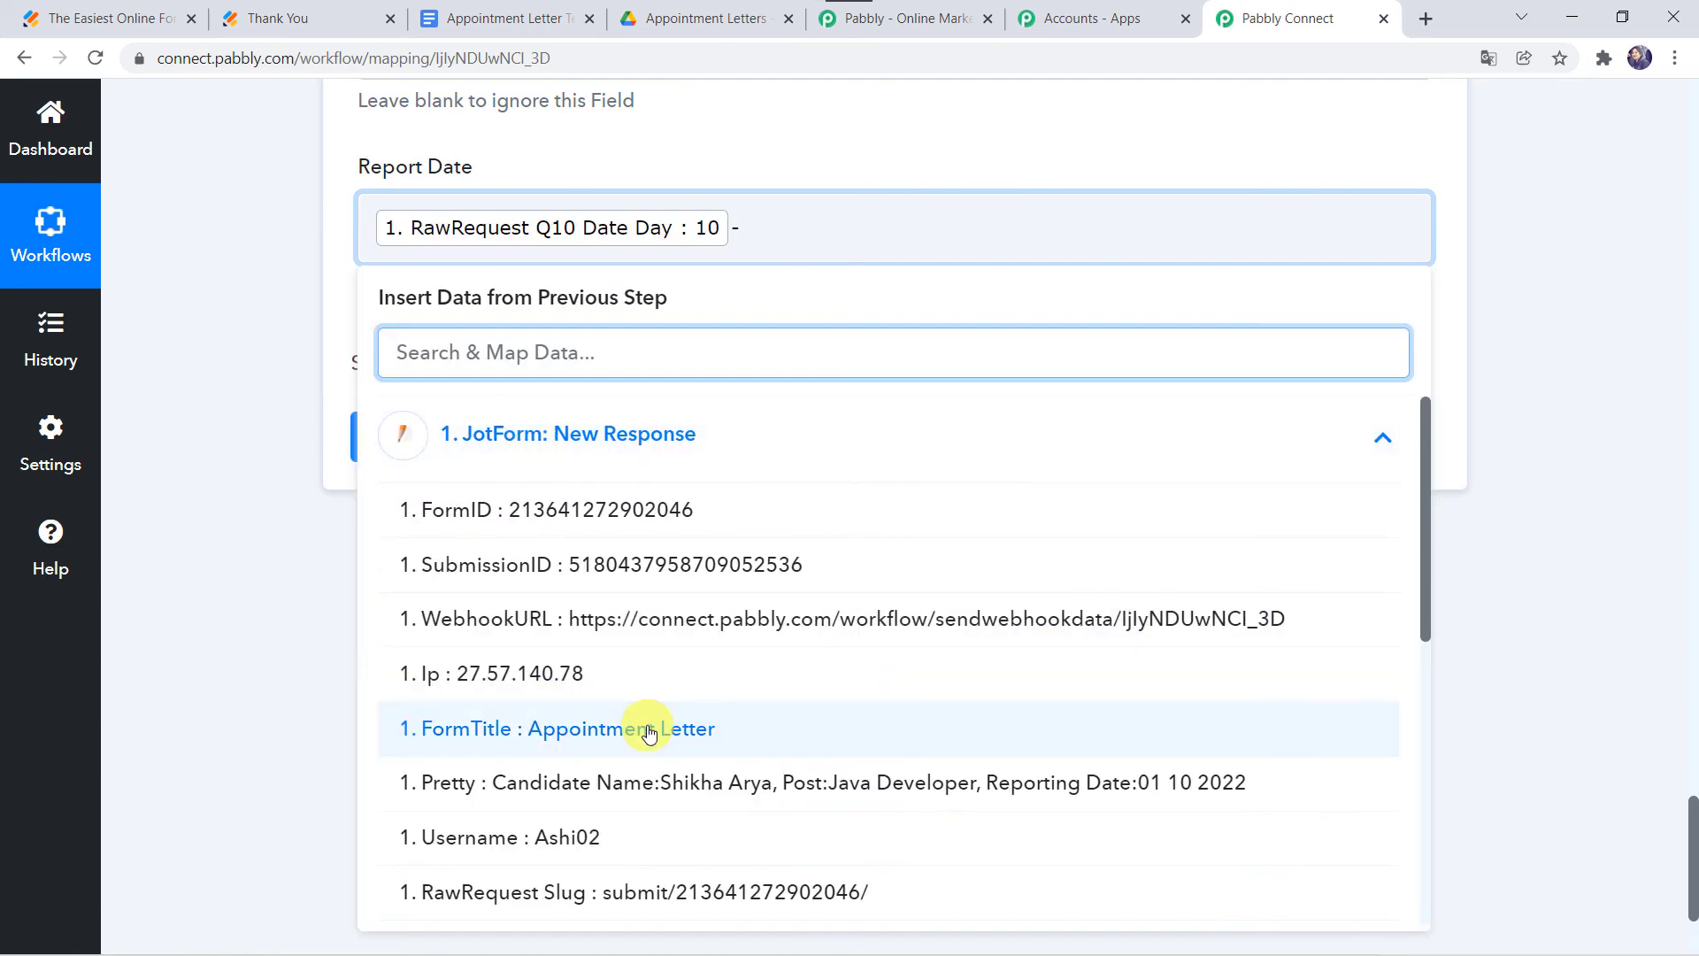
{"action": "scroll", "coordinate": [649, 732], "scroll_direction": "down", "scroll_amount": 5}
{"action": "left_click", "coordinate": [698, 605]}
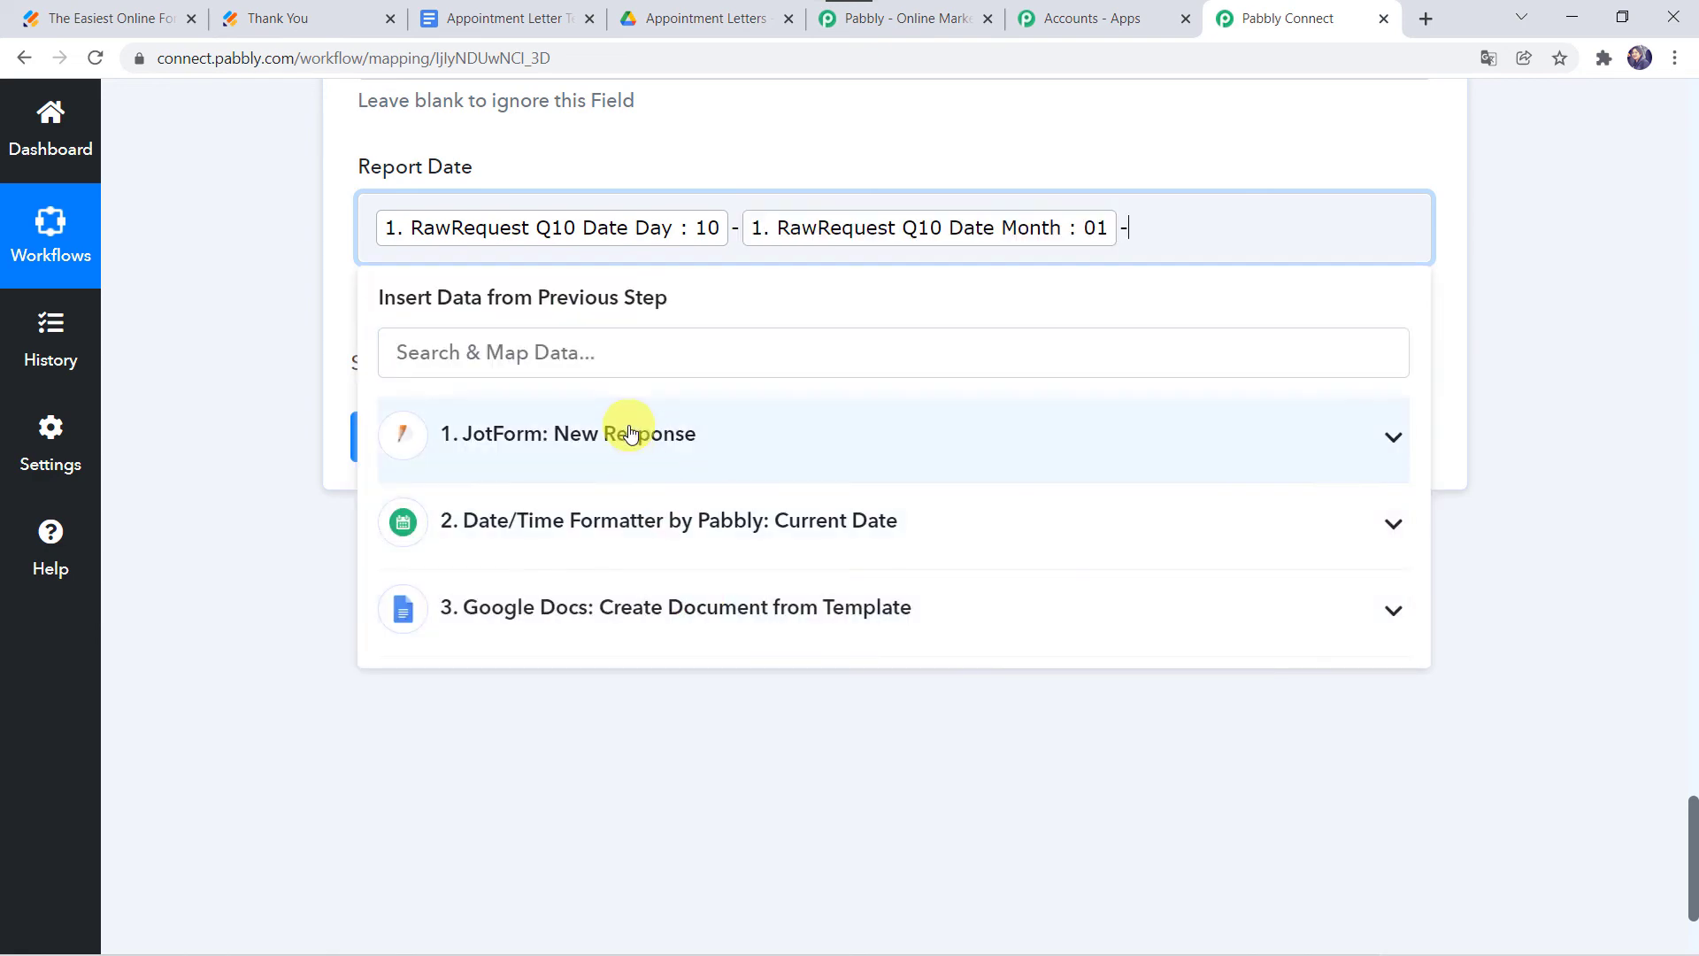
Complete the Report Date mapping by appending the Jotform Q10 Date Year value.
{"action": "left_click", "coordinate": [626, 430]}
{"action": "scroll", "coordinate": [592, 832], "scroll_direction": "down", "scroll_amount": 3}
{"action": "scroll", "coordinate": [595, 837], "scroll_direction": "down", "scroll_amount": 1}
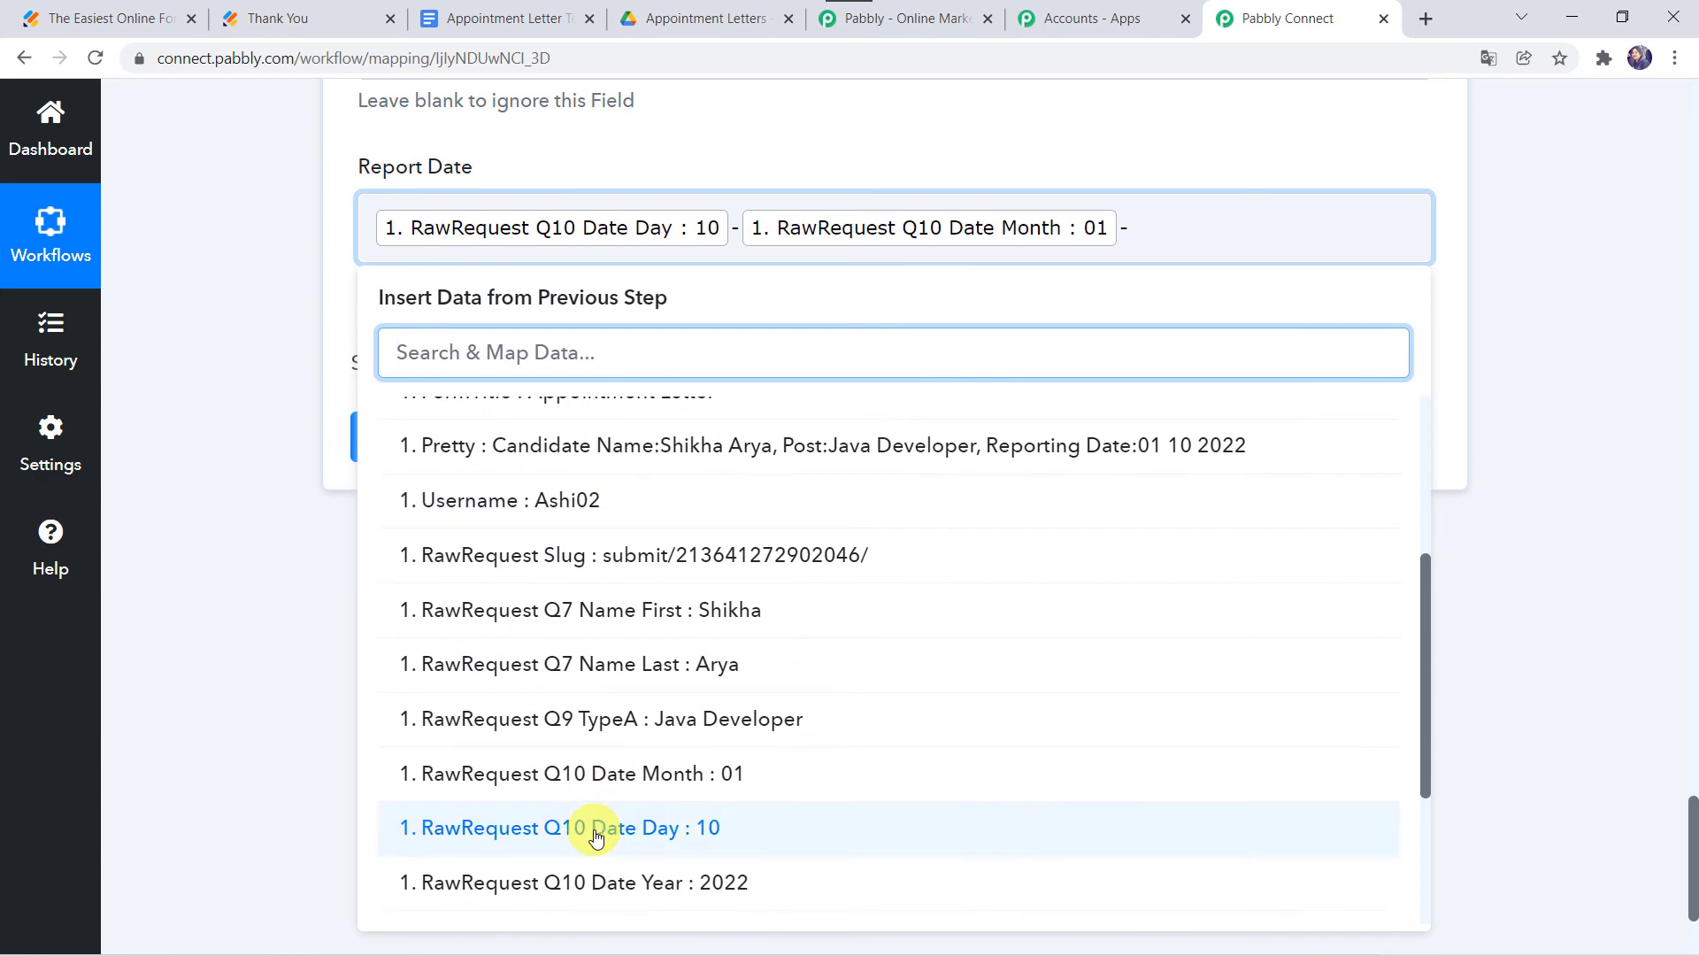
{"action": "left_click", "coordinate": [597, 876]}
{"action": "left_click", "coordinate": [199, 544]}
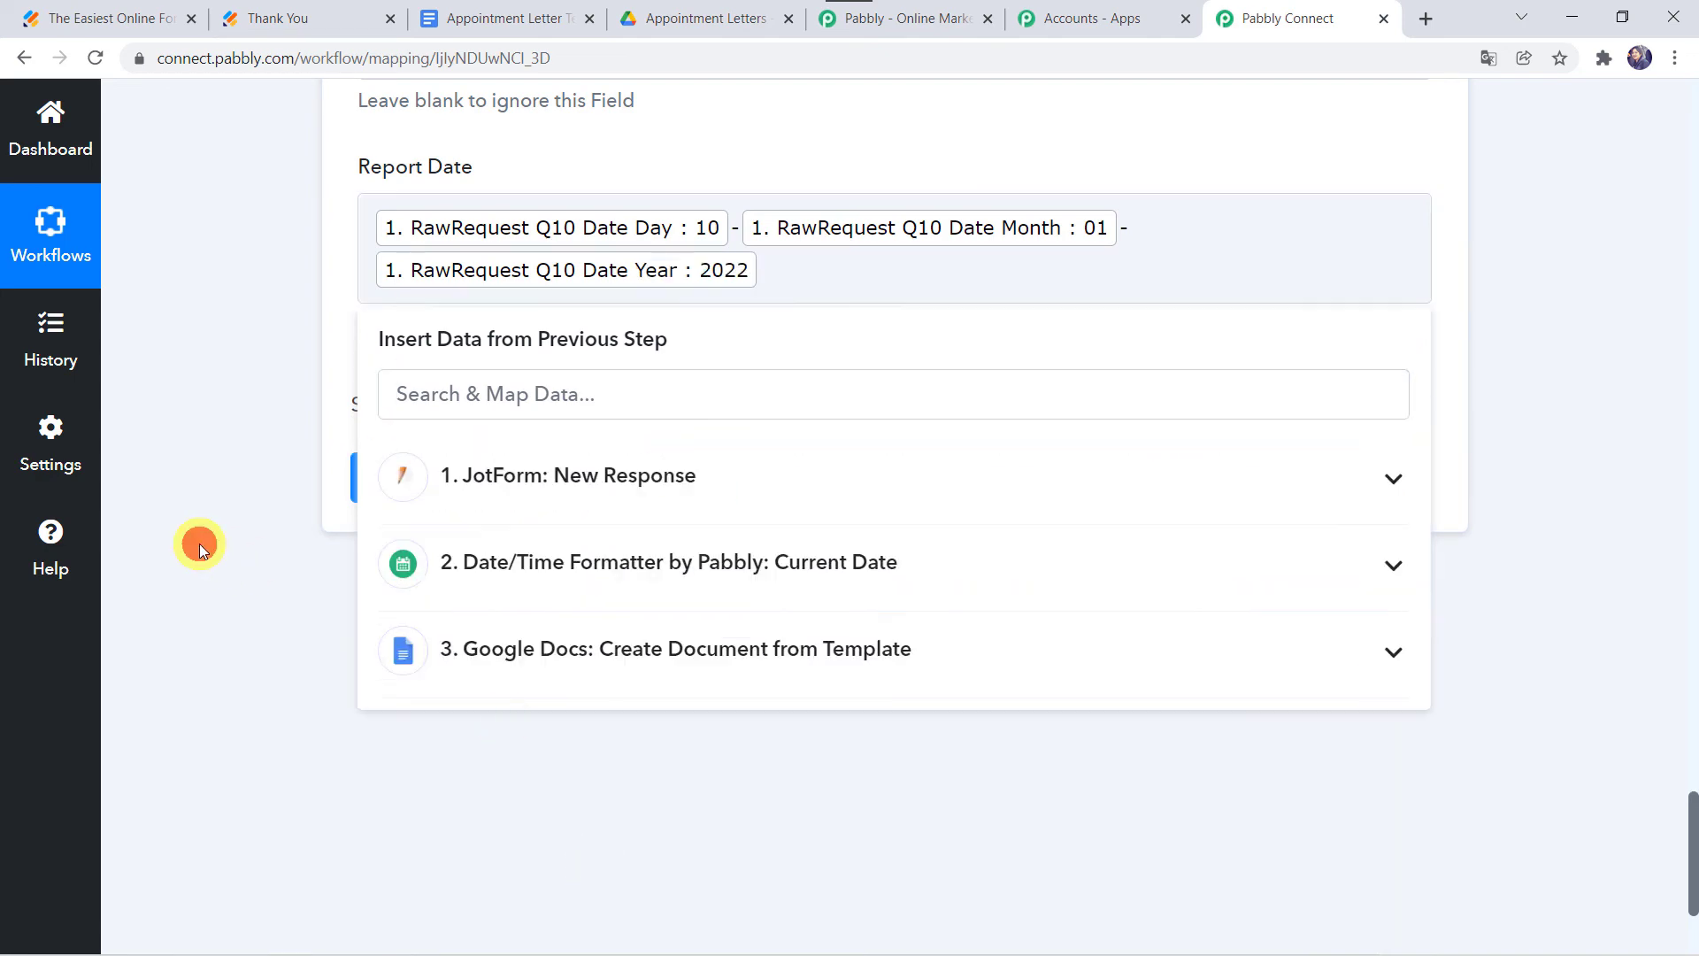
Review the mapped fields, save the Google Docs action with a test request, and check the response received.
{"action": "scroll", "coordinate": [199, 543], "scroll_direction": "up", "scroll_amount": 10}
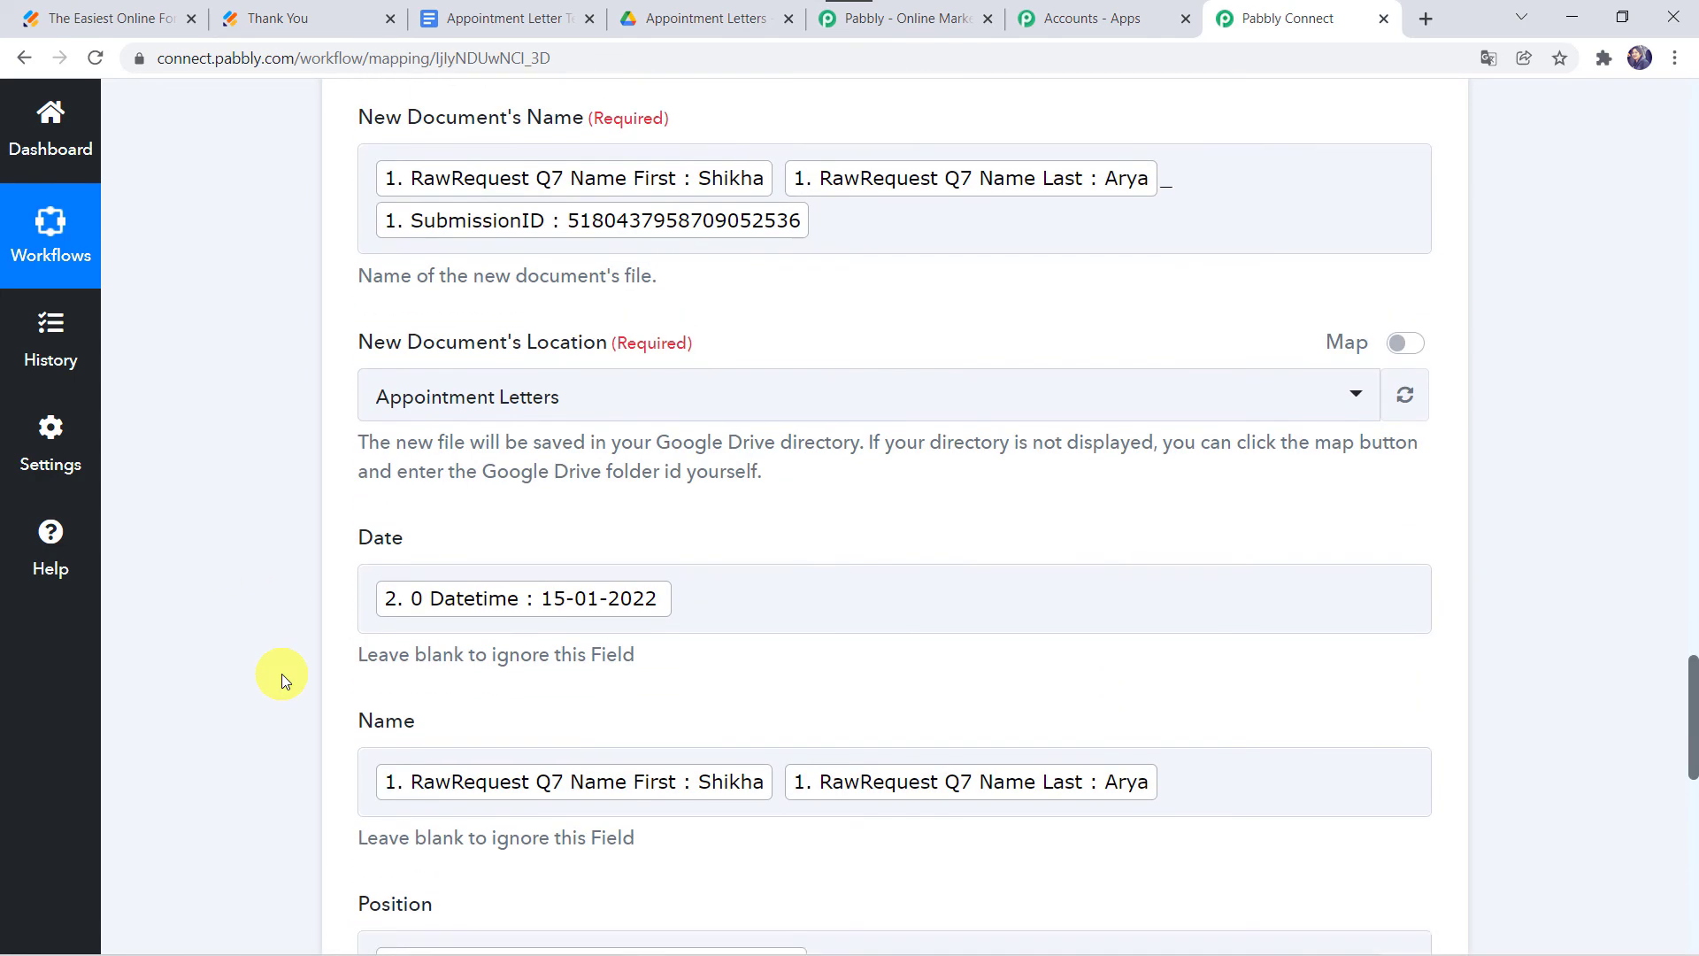
{"action": "scroll", "coordinate": [282, 673], "scroll_direction": "down", "scroll_amount": 8}
{"action": "left_click", "coordinate": [514, 820]}
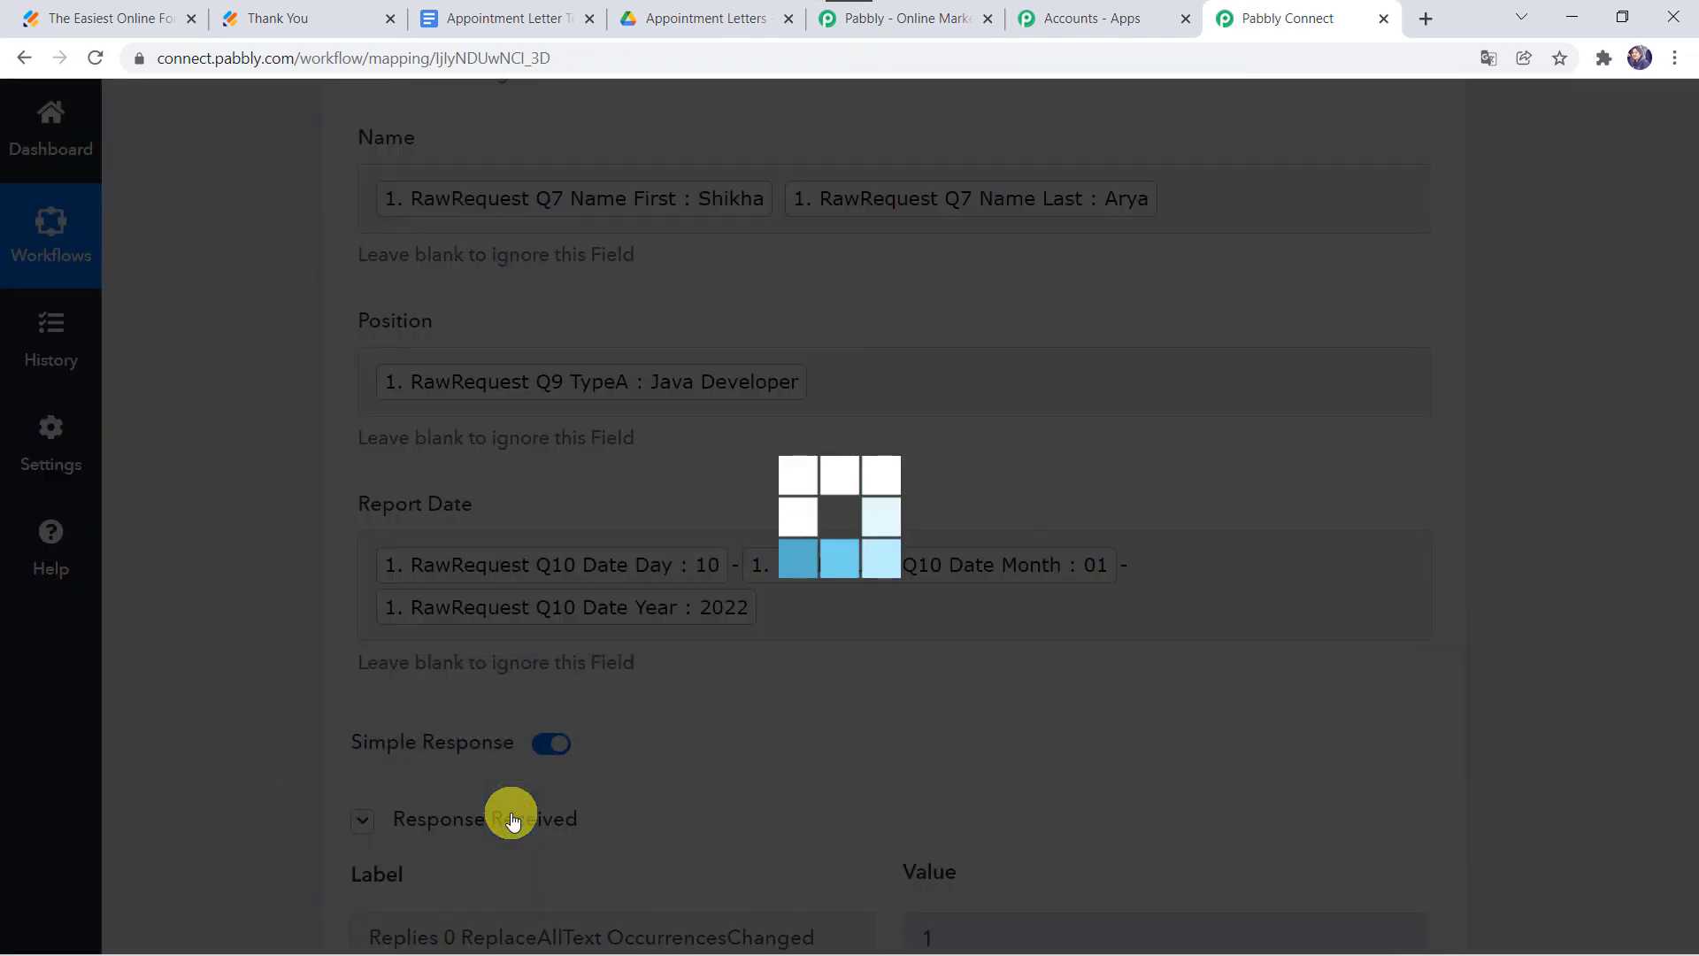
{"action": "scroll", "coordinate": [343, 814], "scroll_direction": "down", "scroll_amount": 1}
{"action": "scroll", "coordinate": [344, 814], "scroll_direction": "down", "scroll_amount": 5}
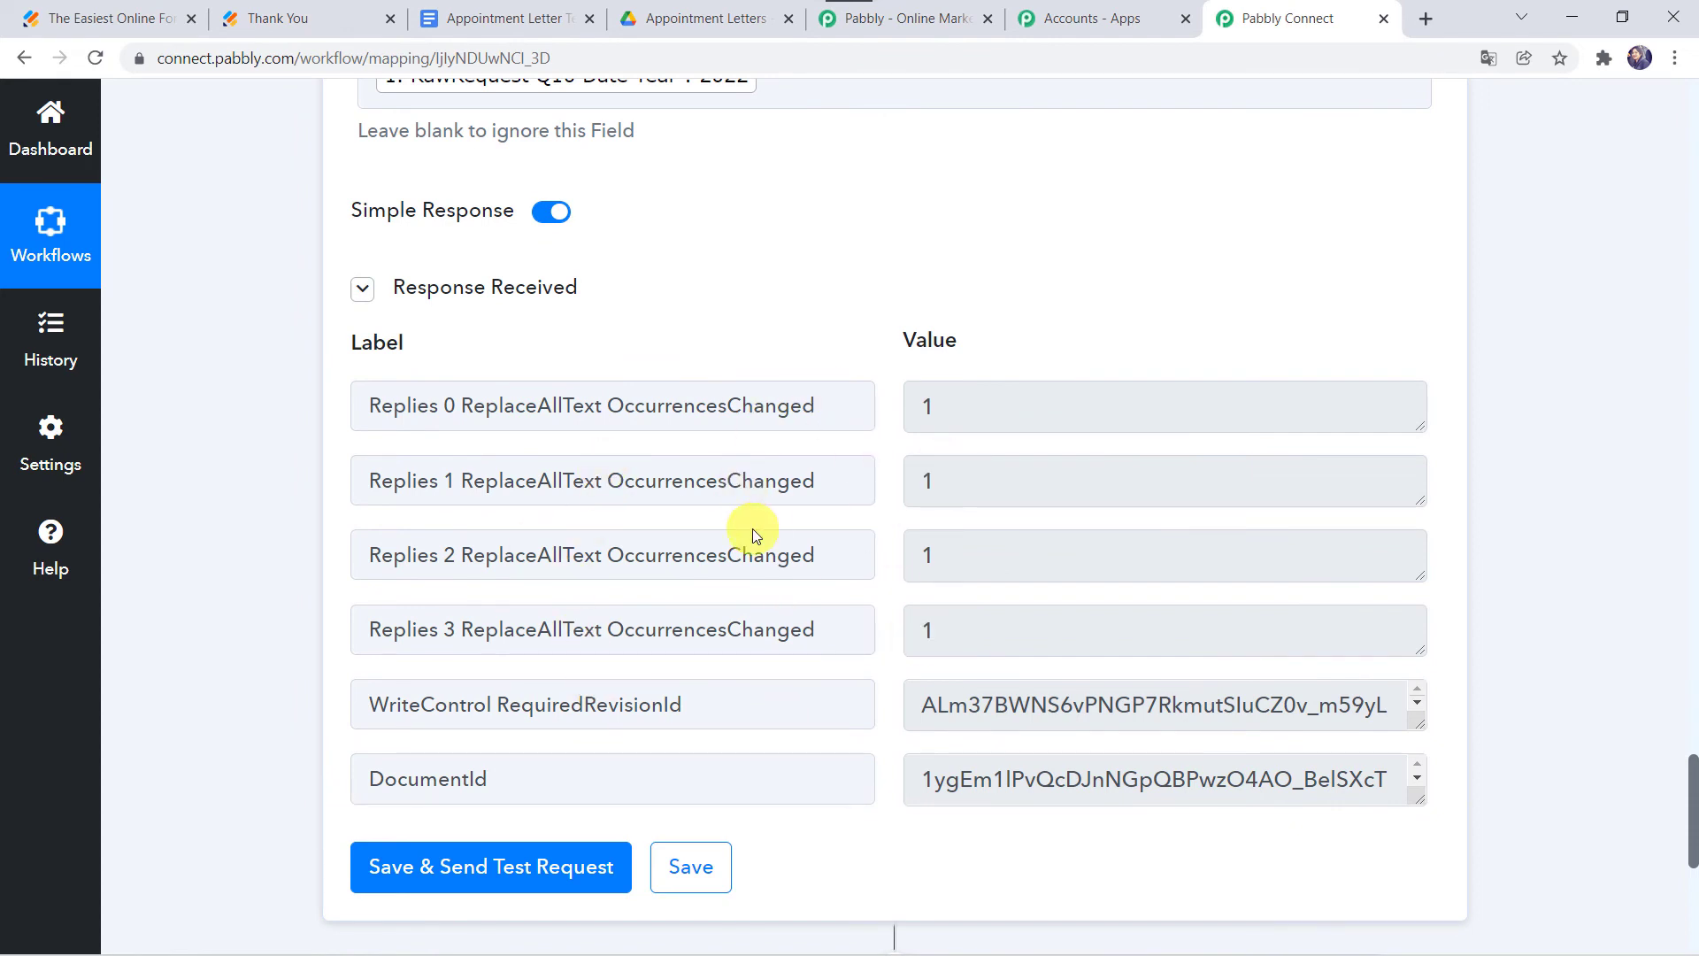
Open the generated letter from Google Drive's Appointment Letters folder, review its filled-in date, name, position and report date, and return to Pabbly Connect.
{"action": "left_click", "coordinate": [695, 9]}
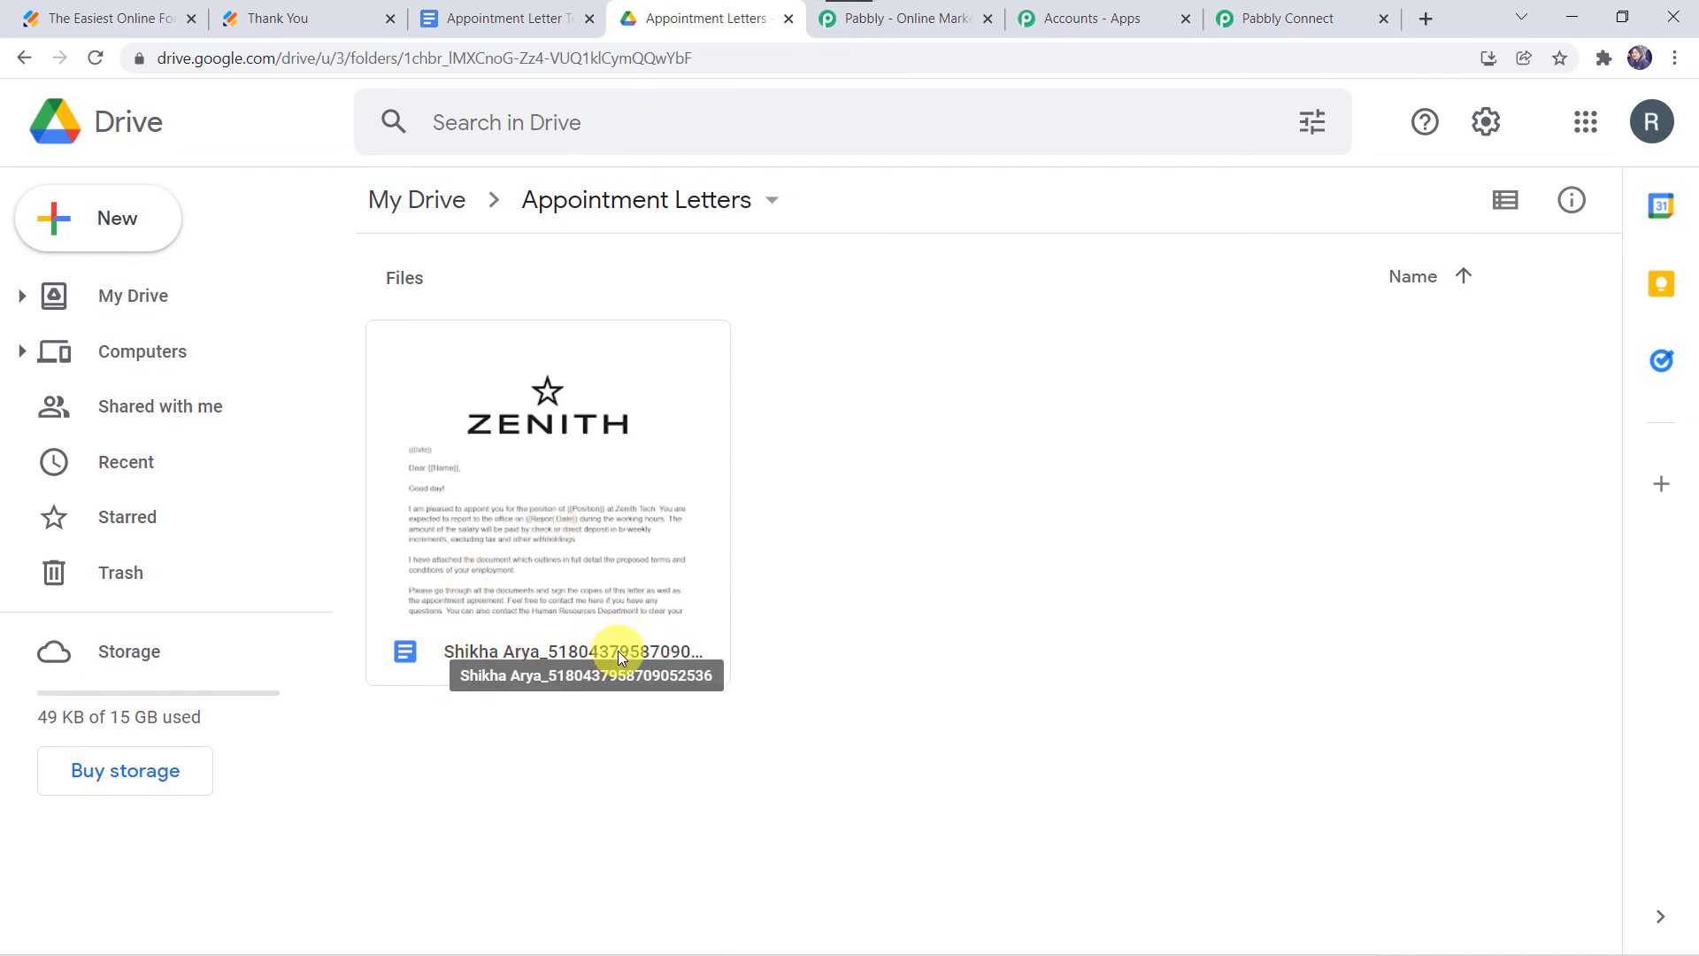
{"action": "double_click", "coordinate": [581, 513]}
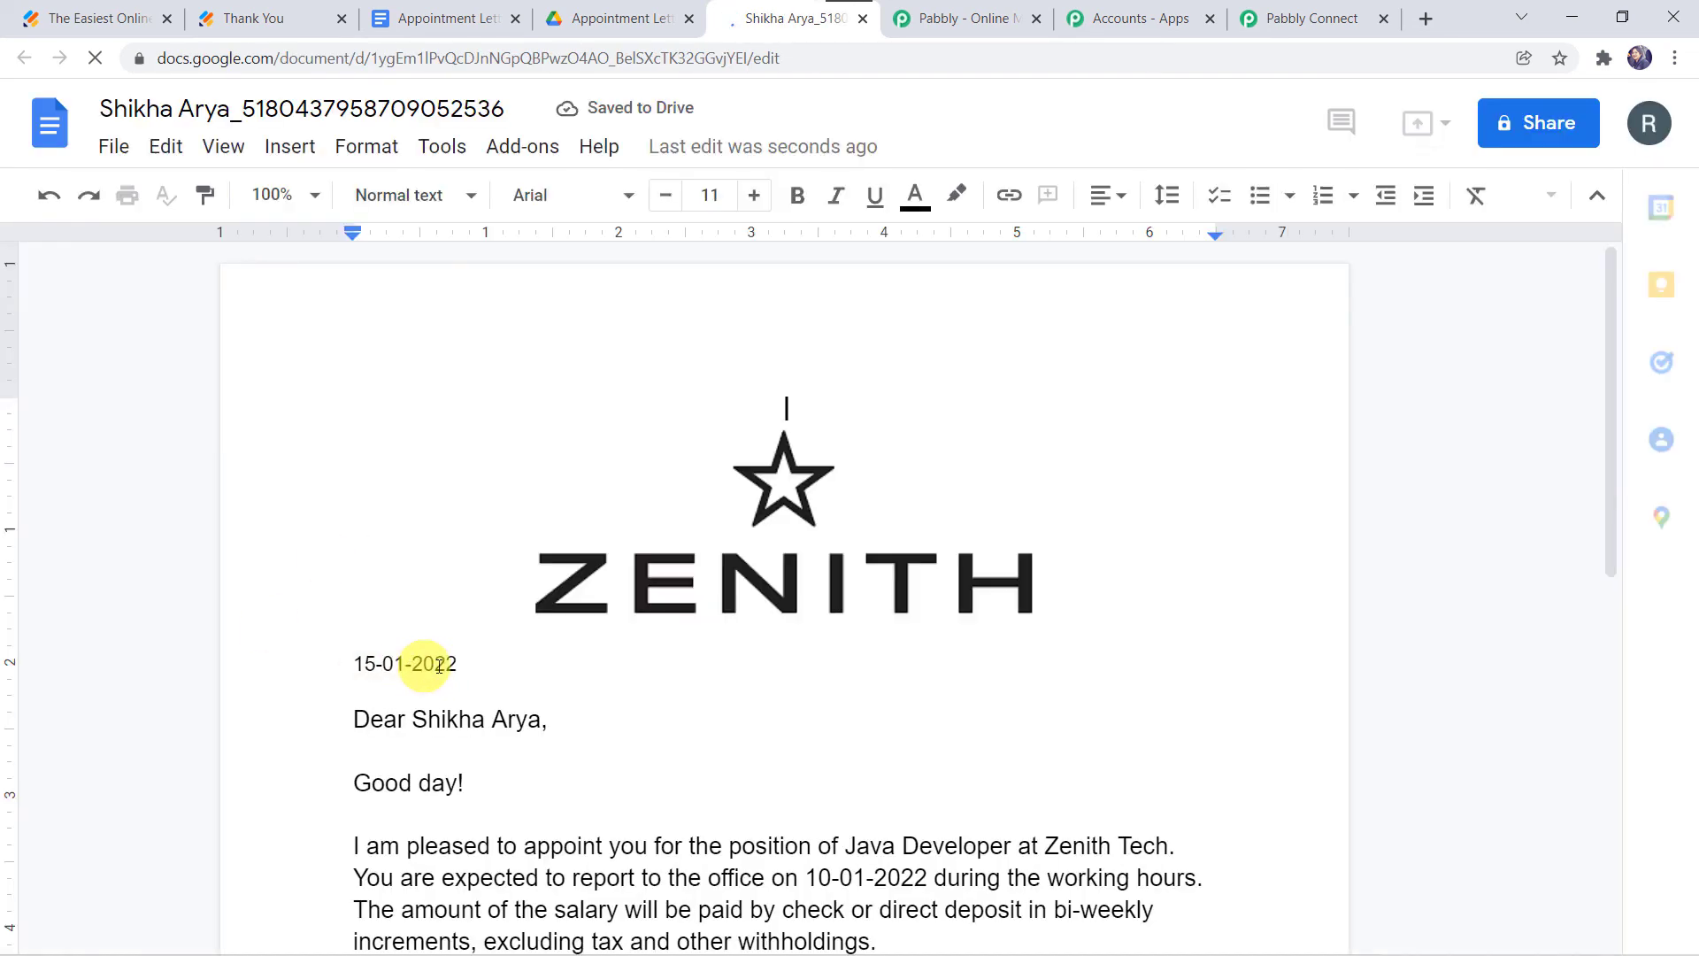
{"action": "scroll", "coordinate": [409, 666], "scroll_direction": "down", "scroll_amount": 1}
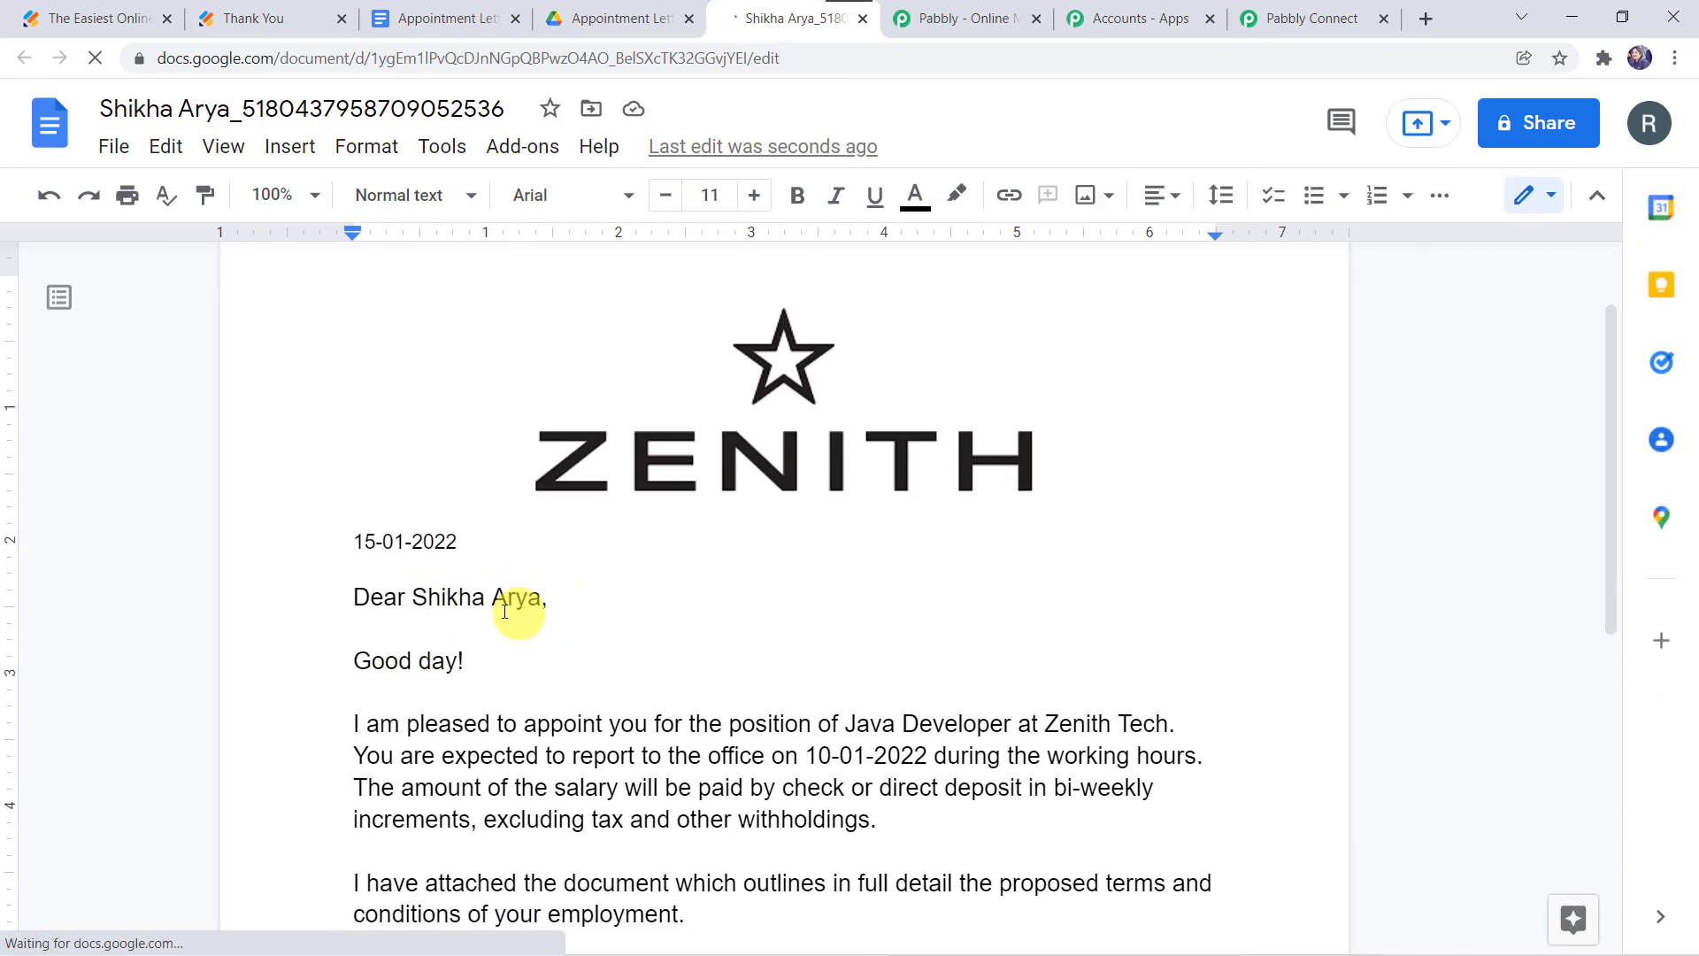
{"action": "scroll", "coordinate": [899, 619], "scroll_direction": "down", "scroll_amount": 2}
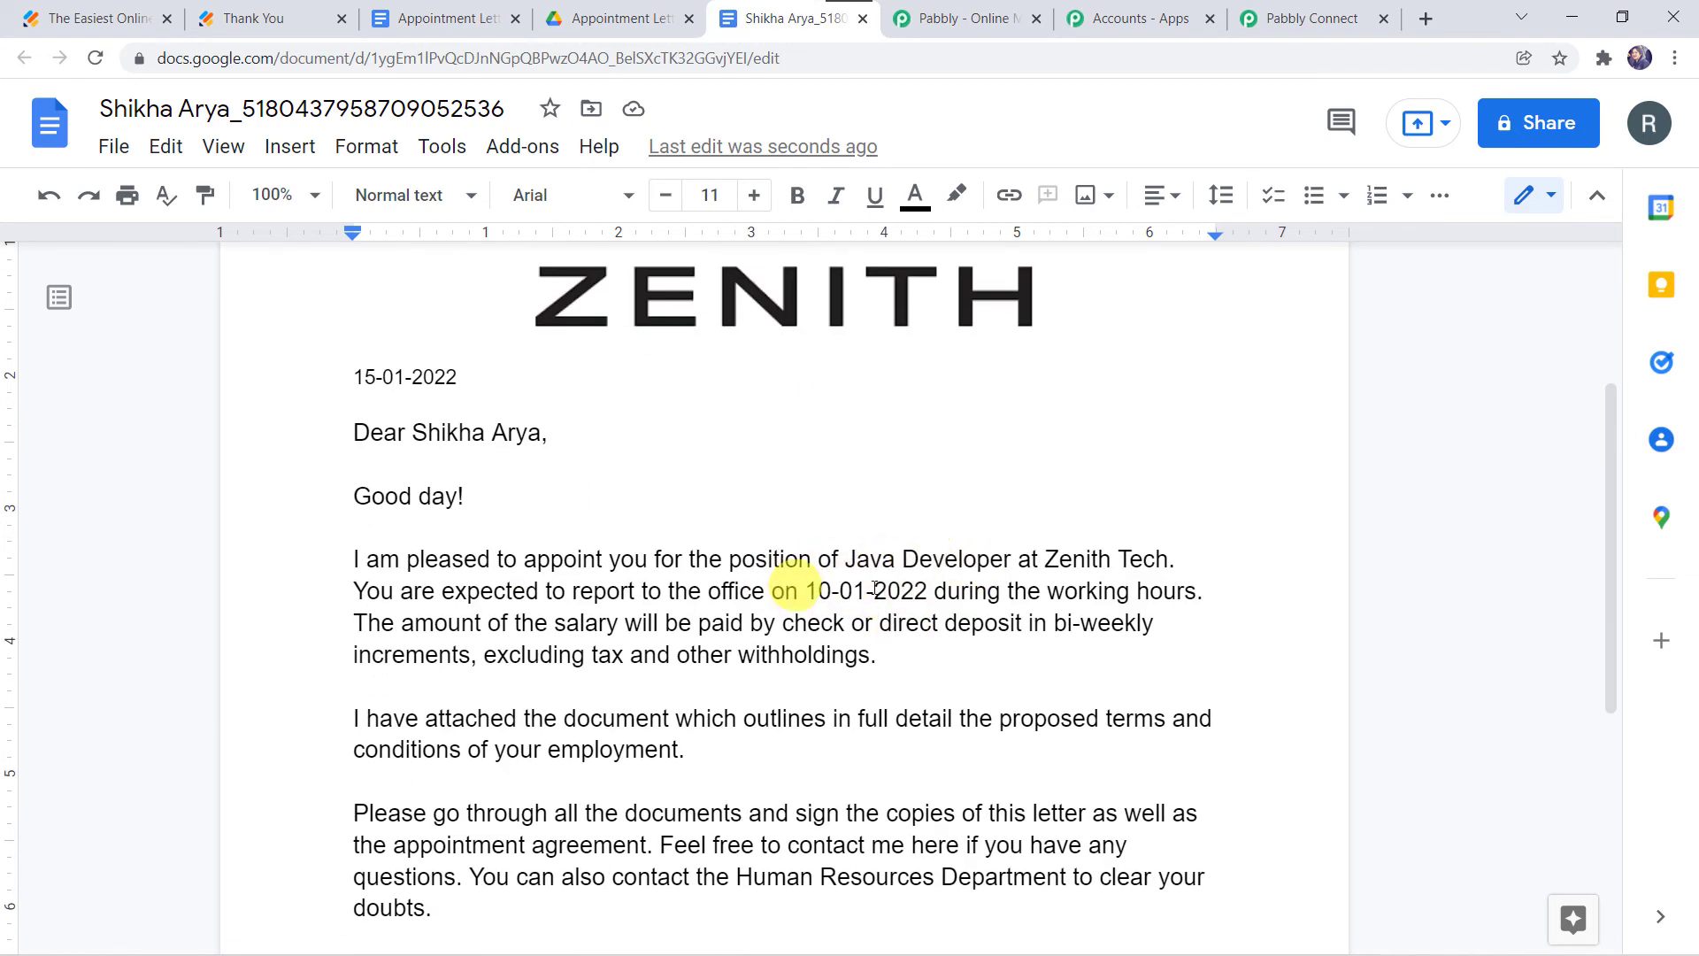
{"action": "scroll", "coordinate": [881, 594], "scroll_direction": "down", "scroll_amount": 4}
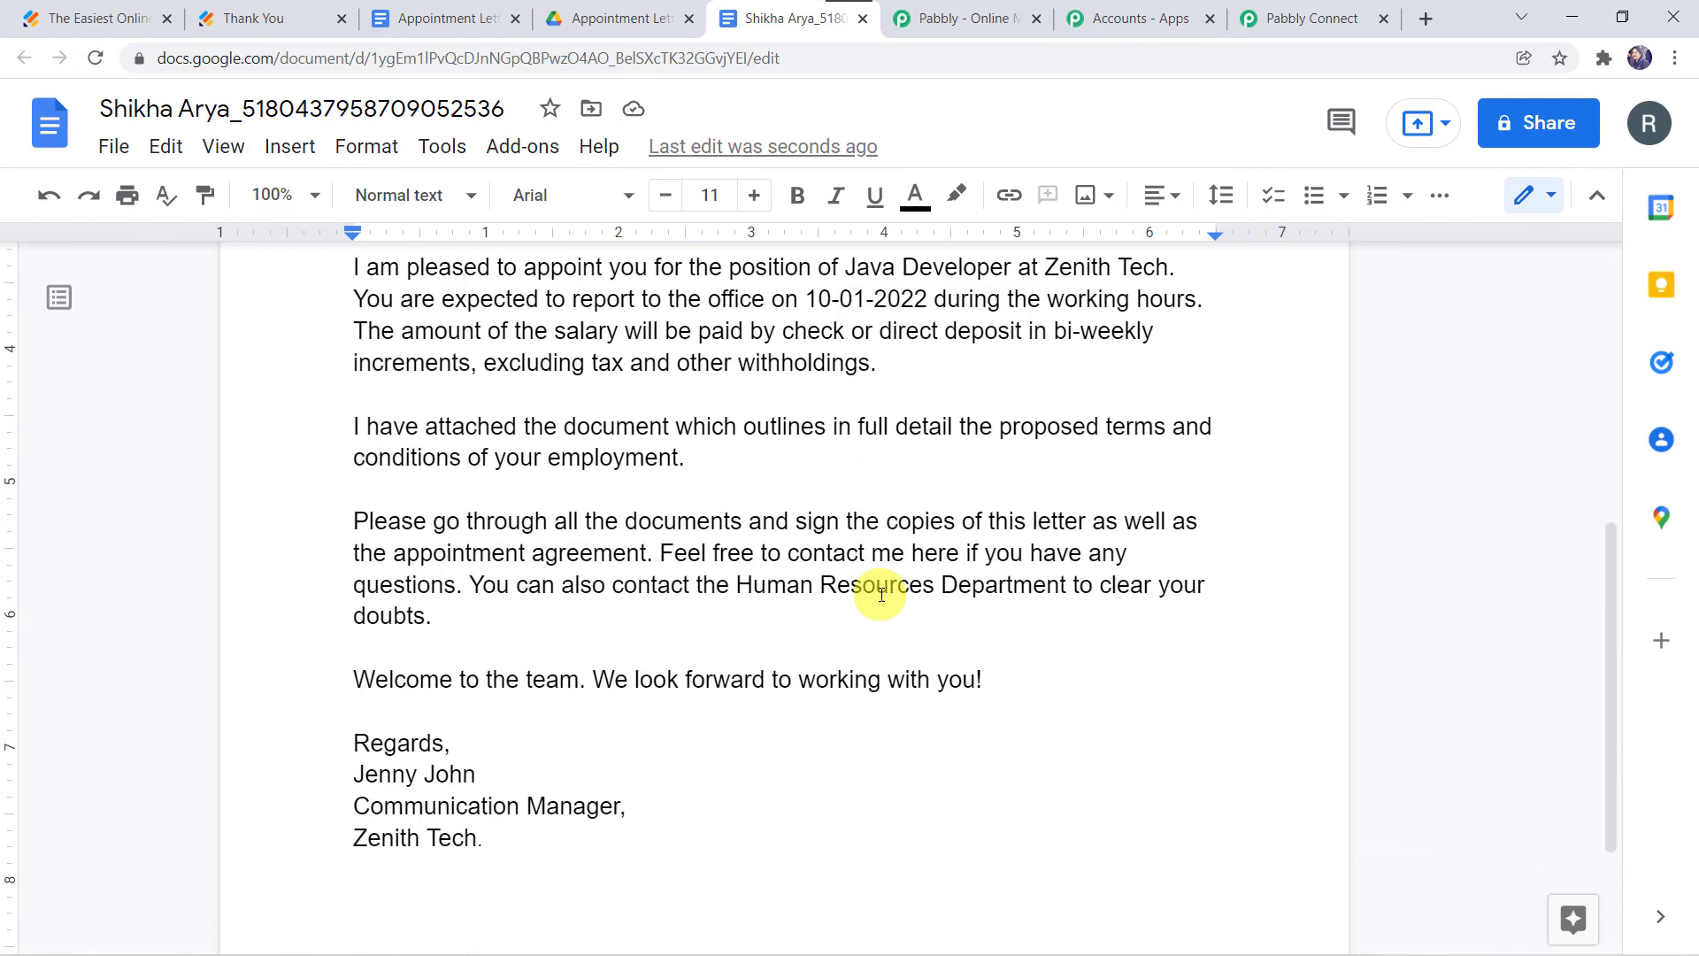
{"action": "scroll", "coordinate": [881, 595], "scroll_direction": "up", "scroll_amount": 5}
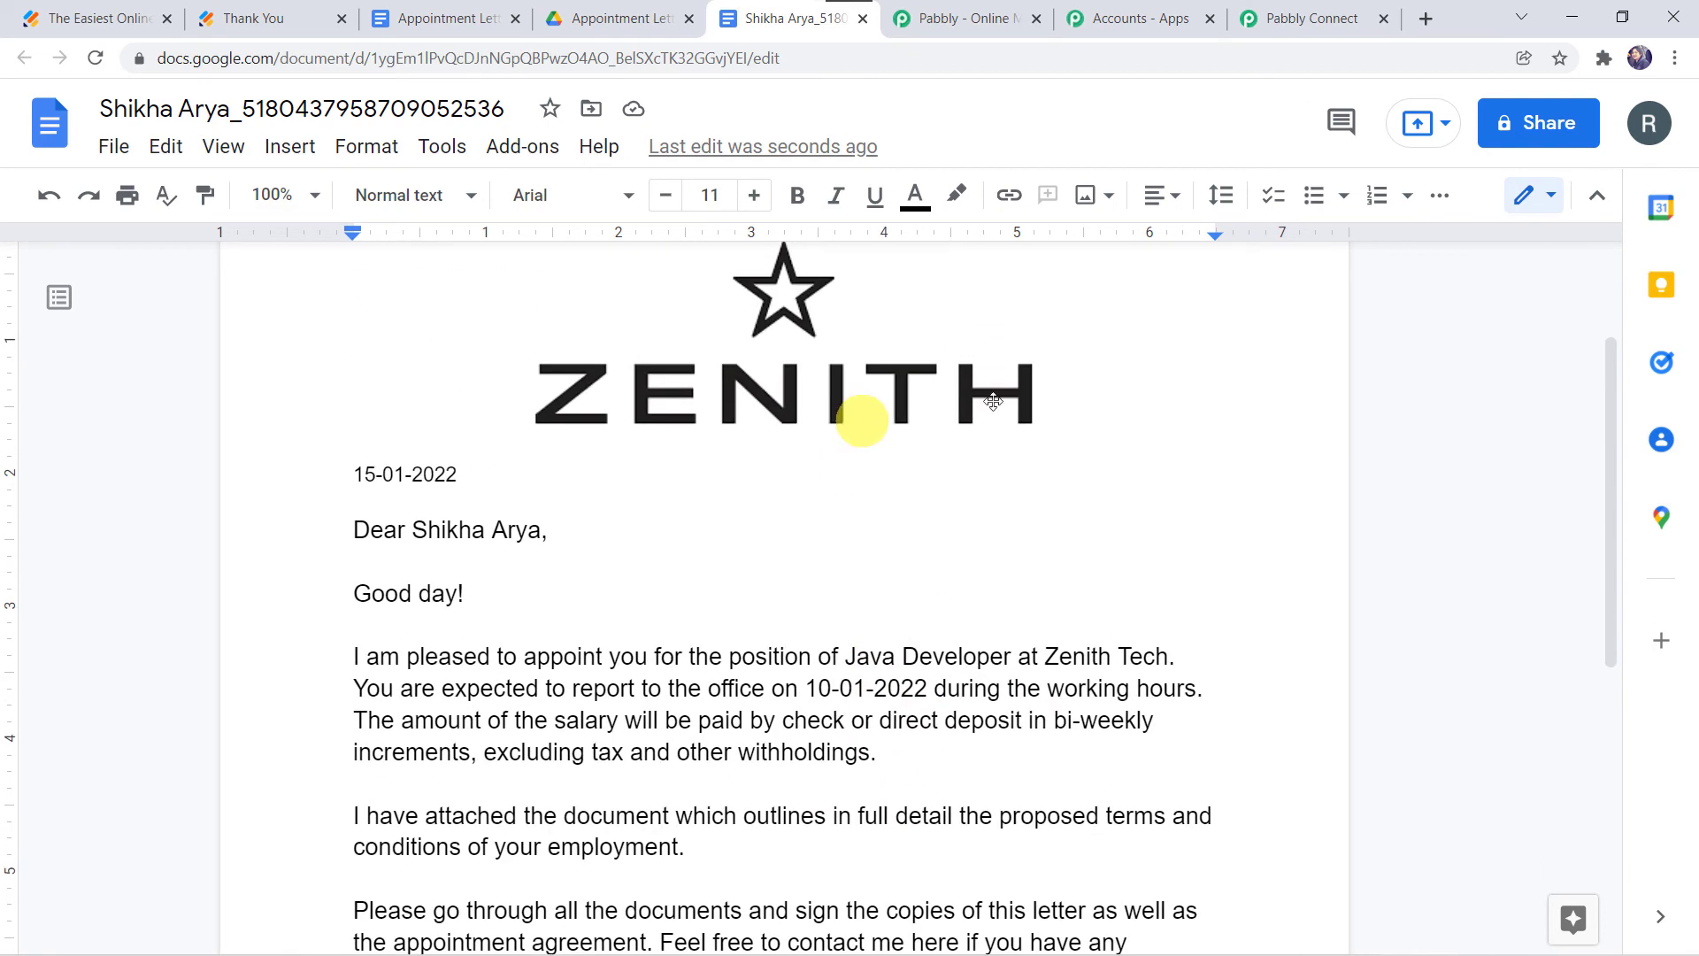
{"action": "left_click", "coordinate": [1285, 16]}
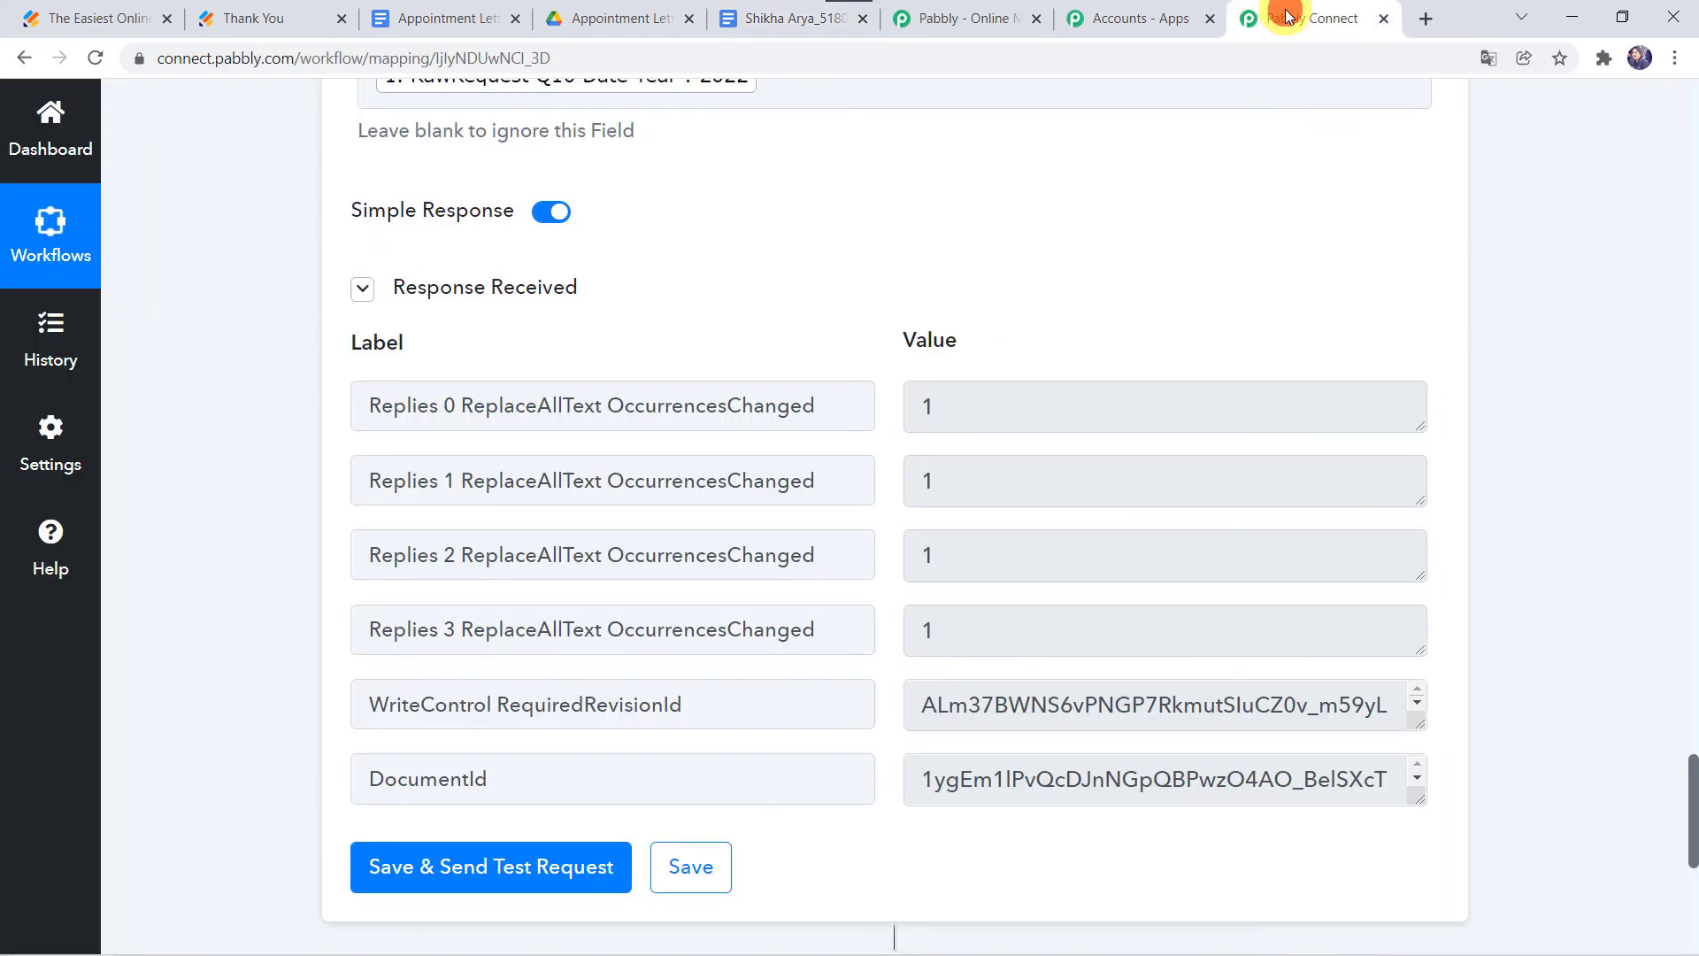
Save the Google Docs action and switch to Jotform to open the live Appointment Letter form from its direct link.
{"action": "left_click", "coordinate": [695, 857]}
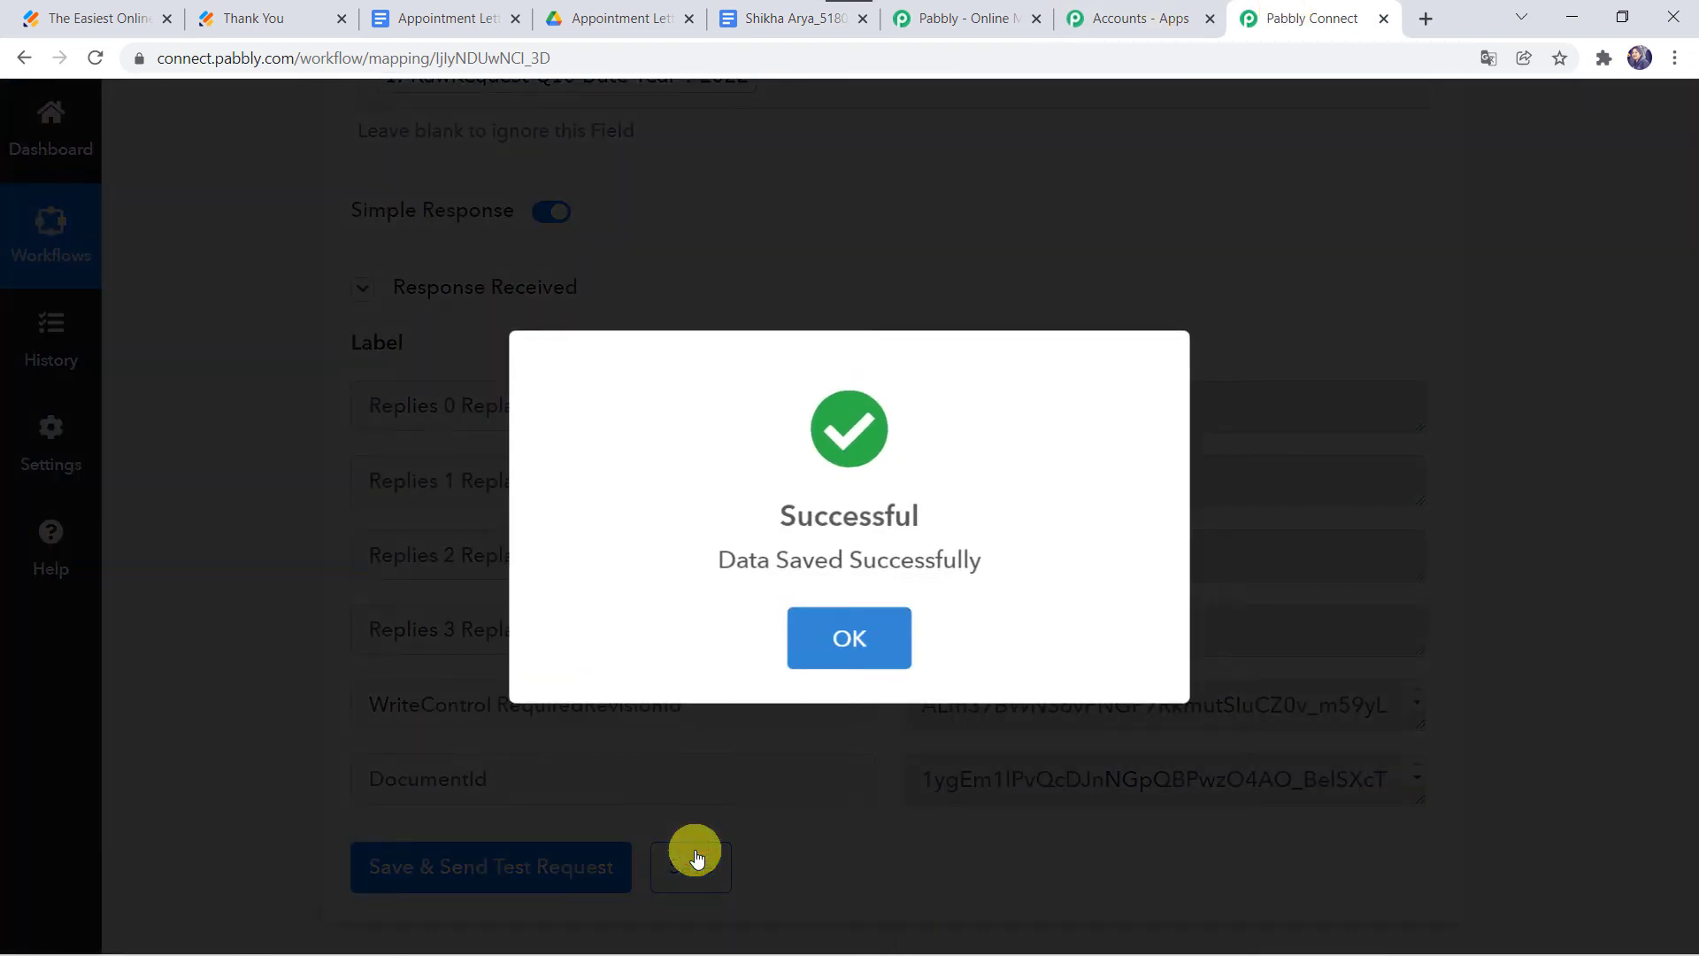
{"action": "left_click", "coordinate": [788, 614]}
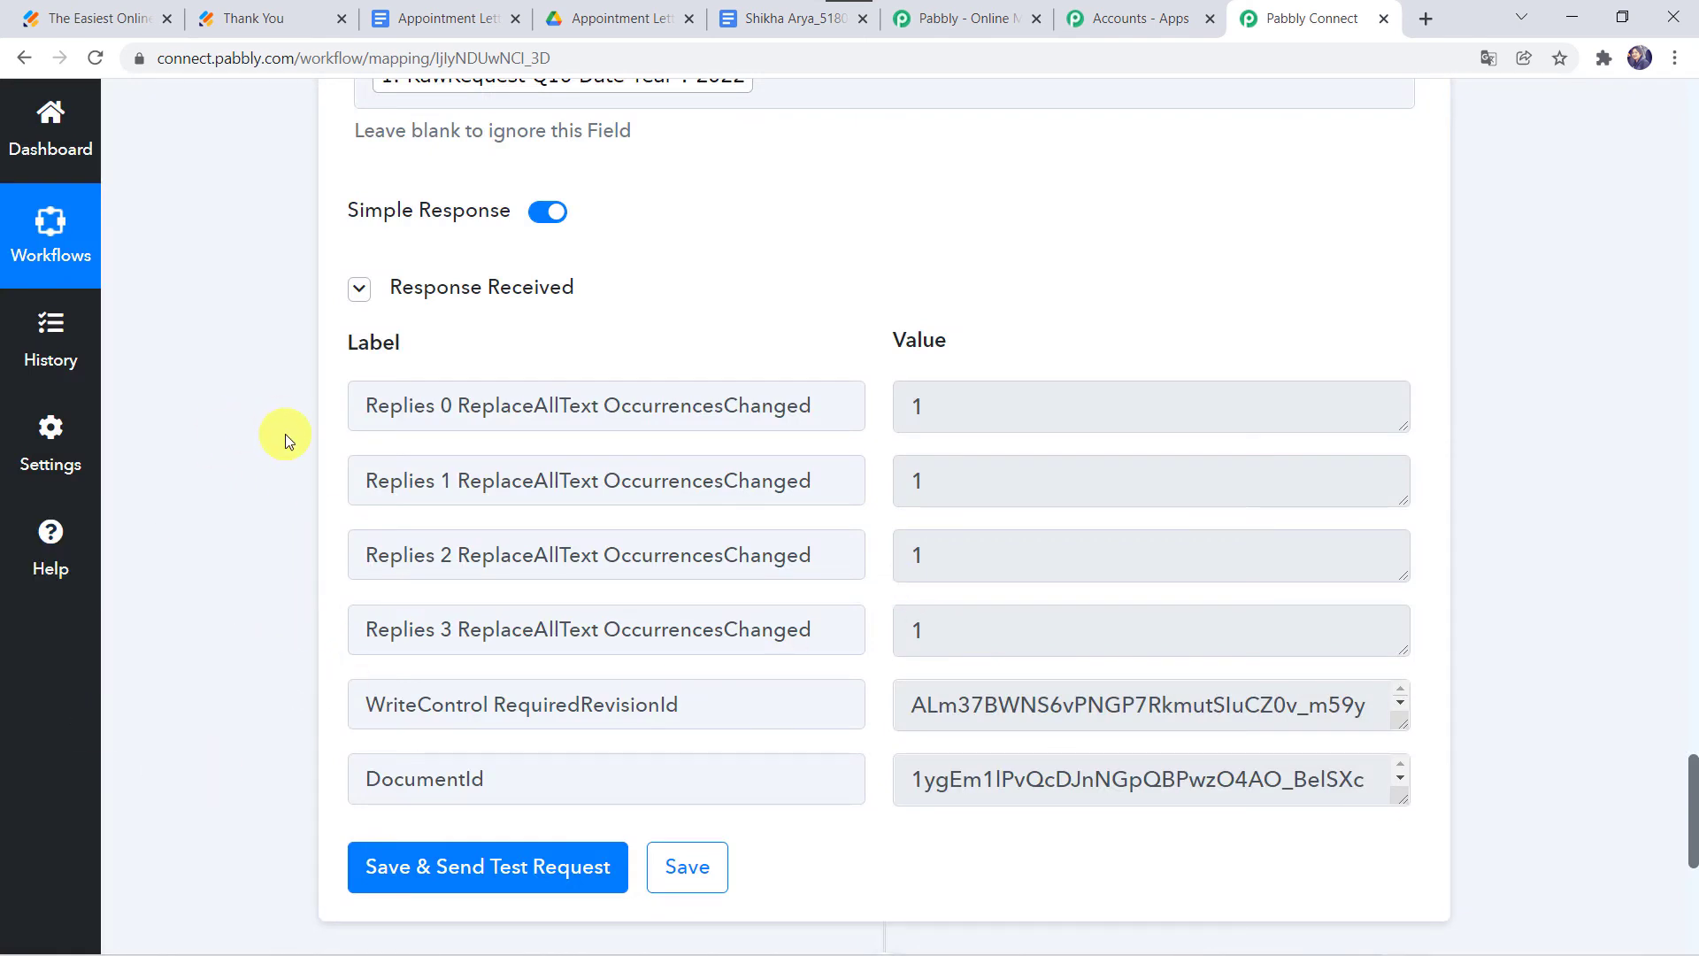
{"action": "left_click", "coordinate": [106, 18]}
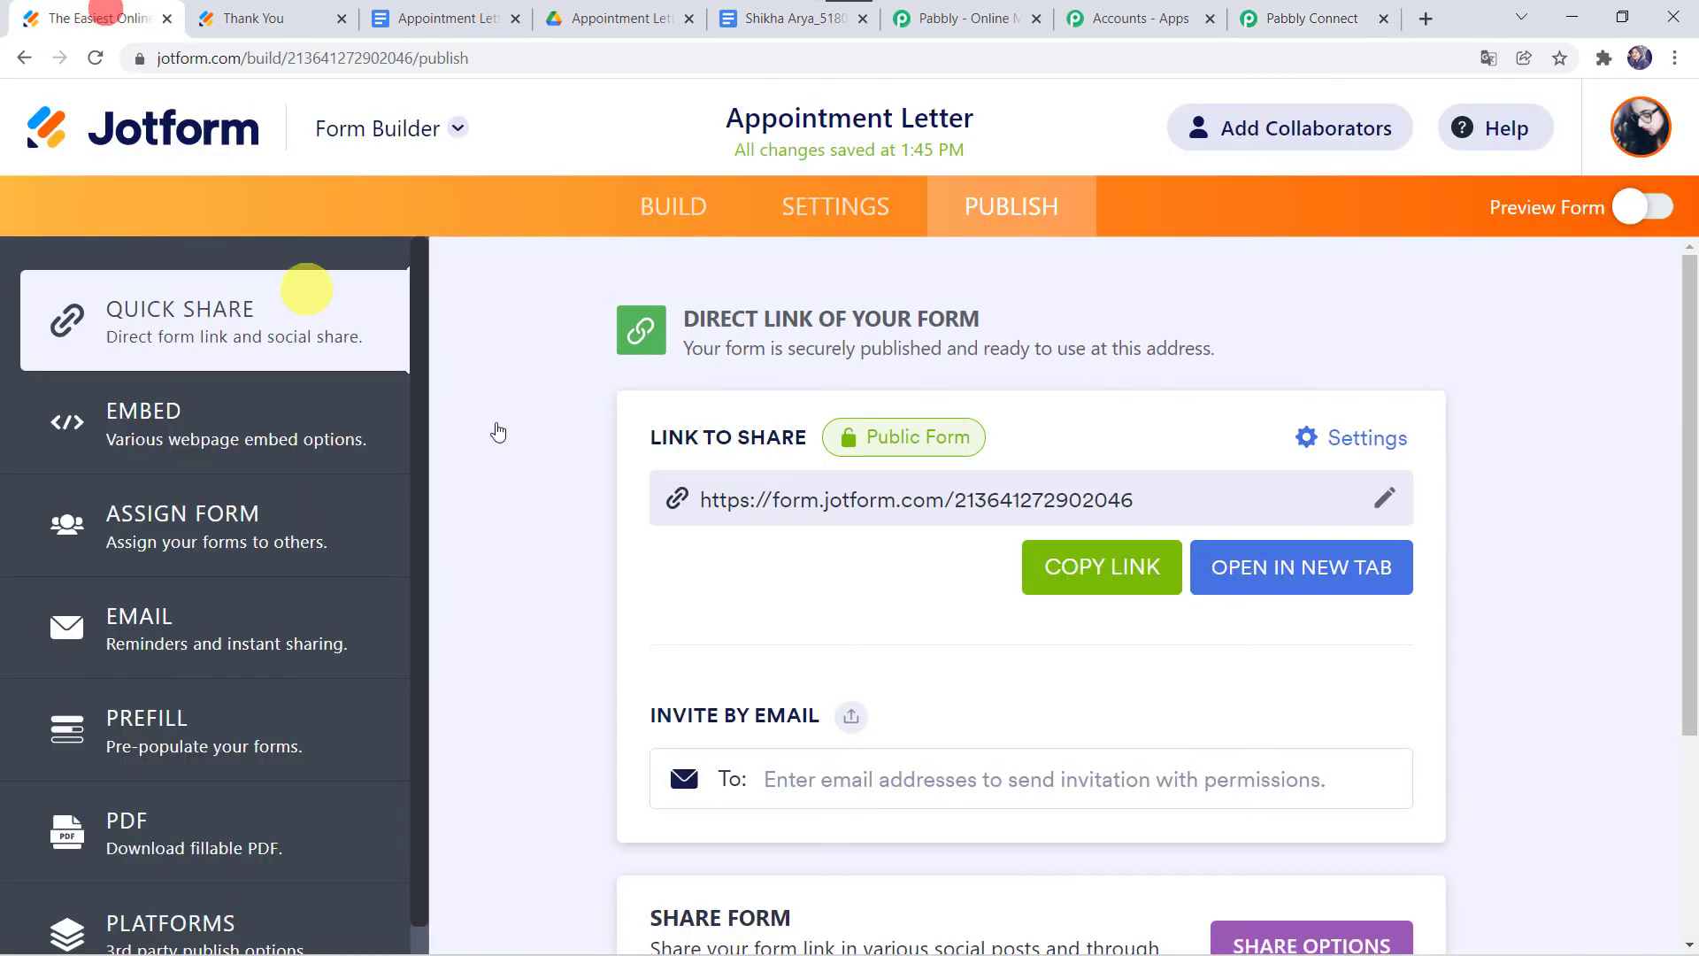
{"action": "left_click", "coordinate": [1303, 571]}
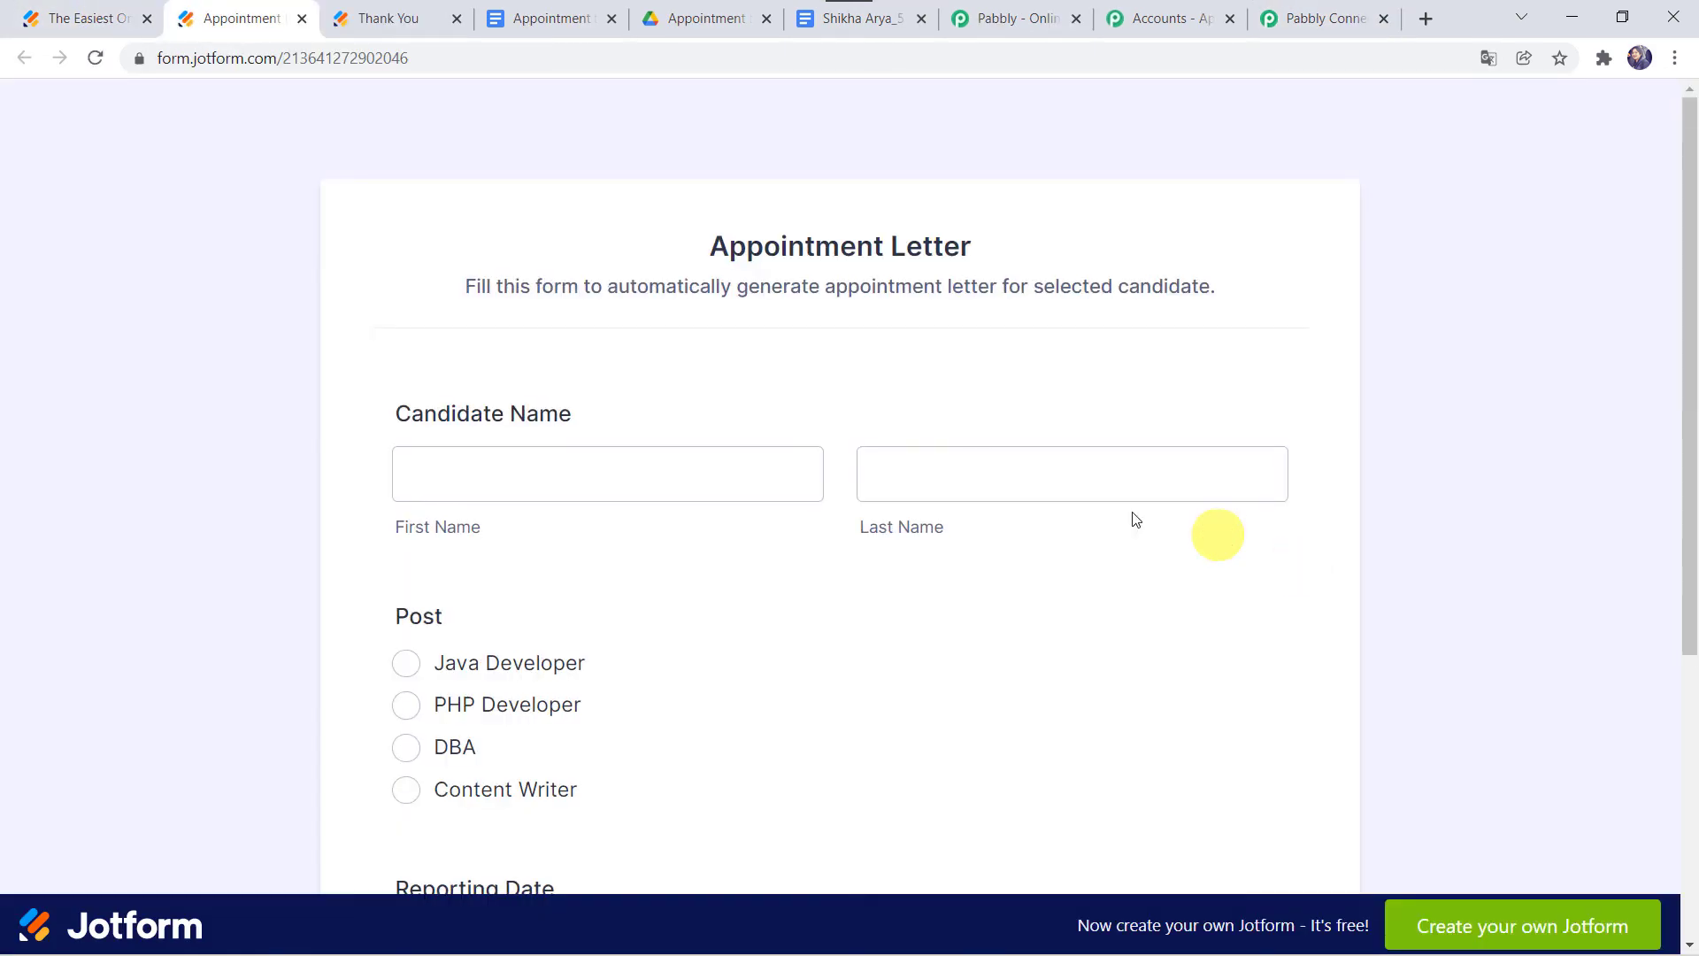
Fill in the candidate's first and last name on the Appointment Letter form and choose Content Writer as the post.
{"action": "left_click", "coordinate": [696, 496]}
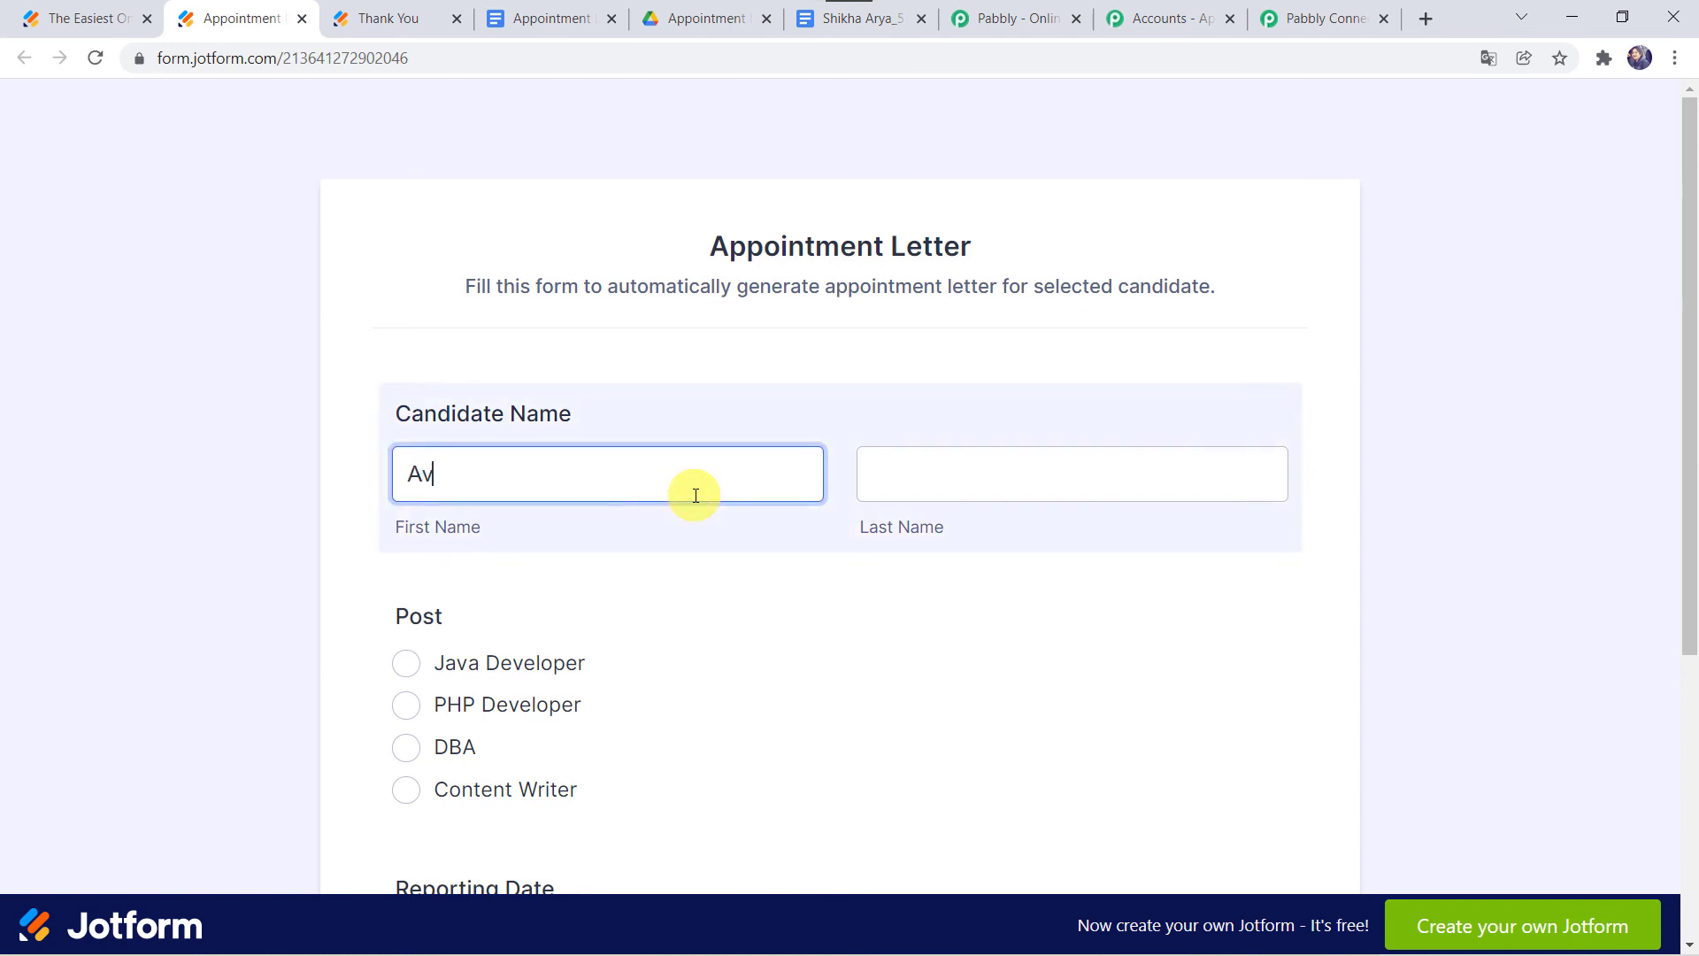
{"action": "key", "text": "Tab"}
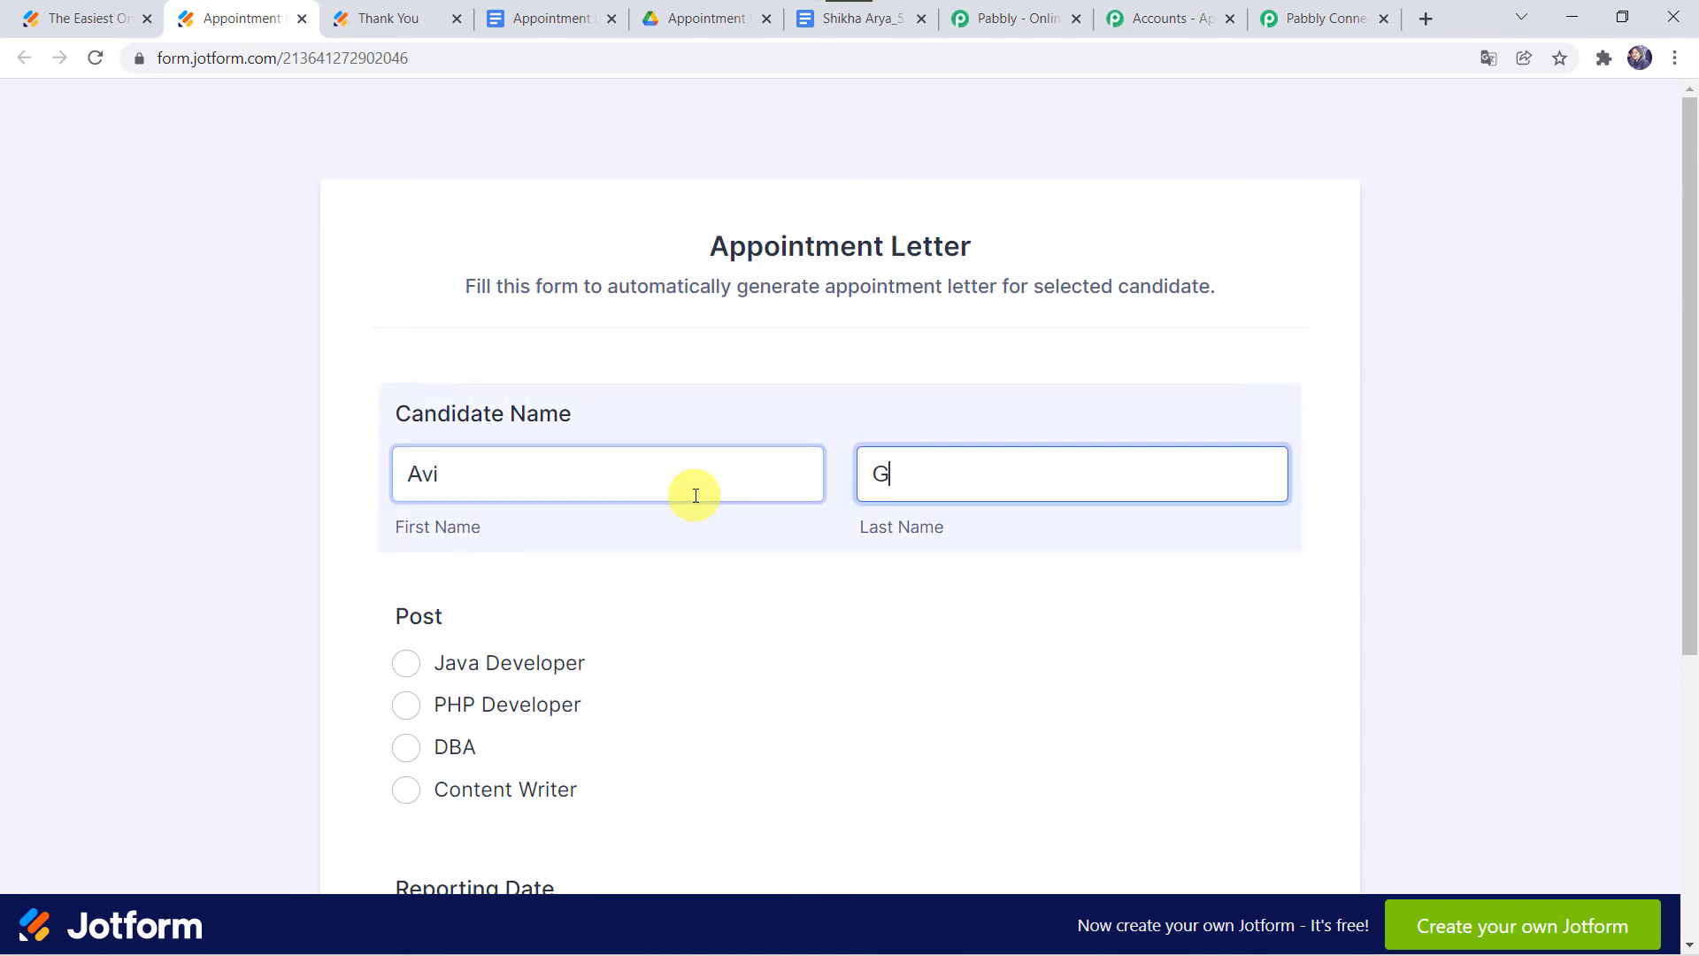
{"action": "type", "text": "Gupta"}
{"action": "key", "text": "Tab"}
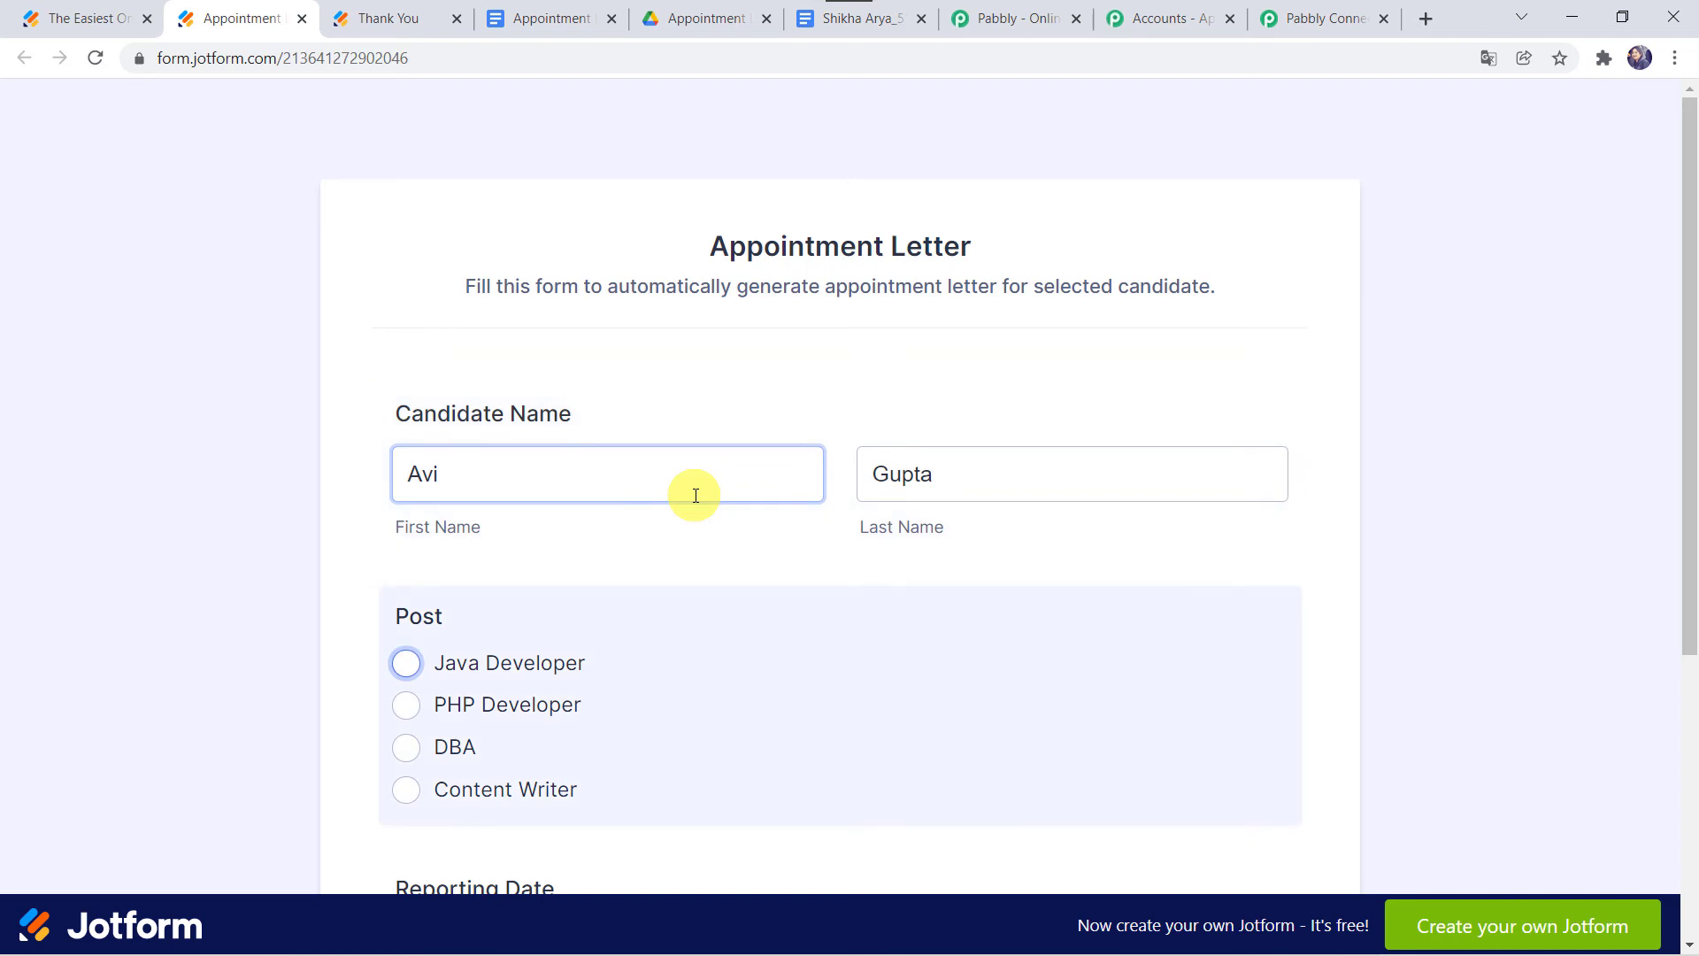
{"action": "left_click", "coordinate": [408, 789]}
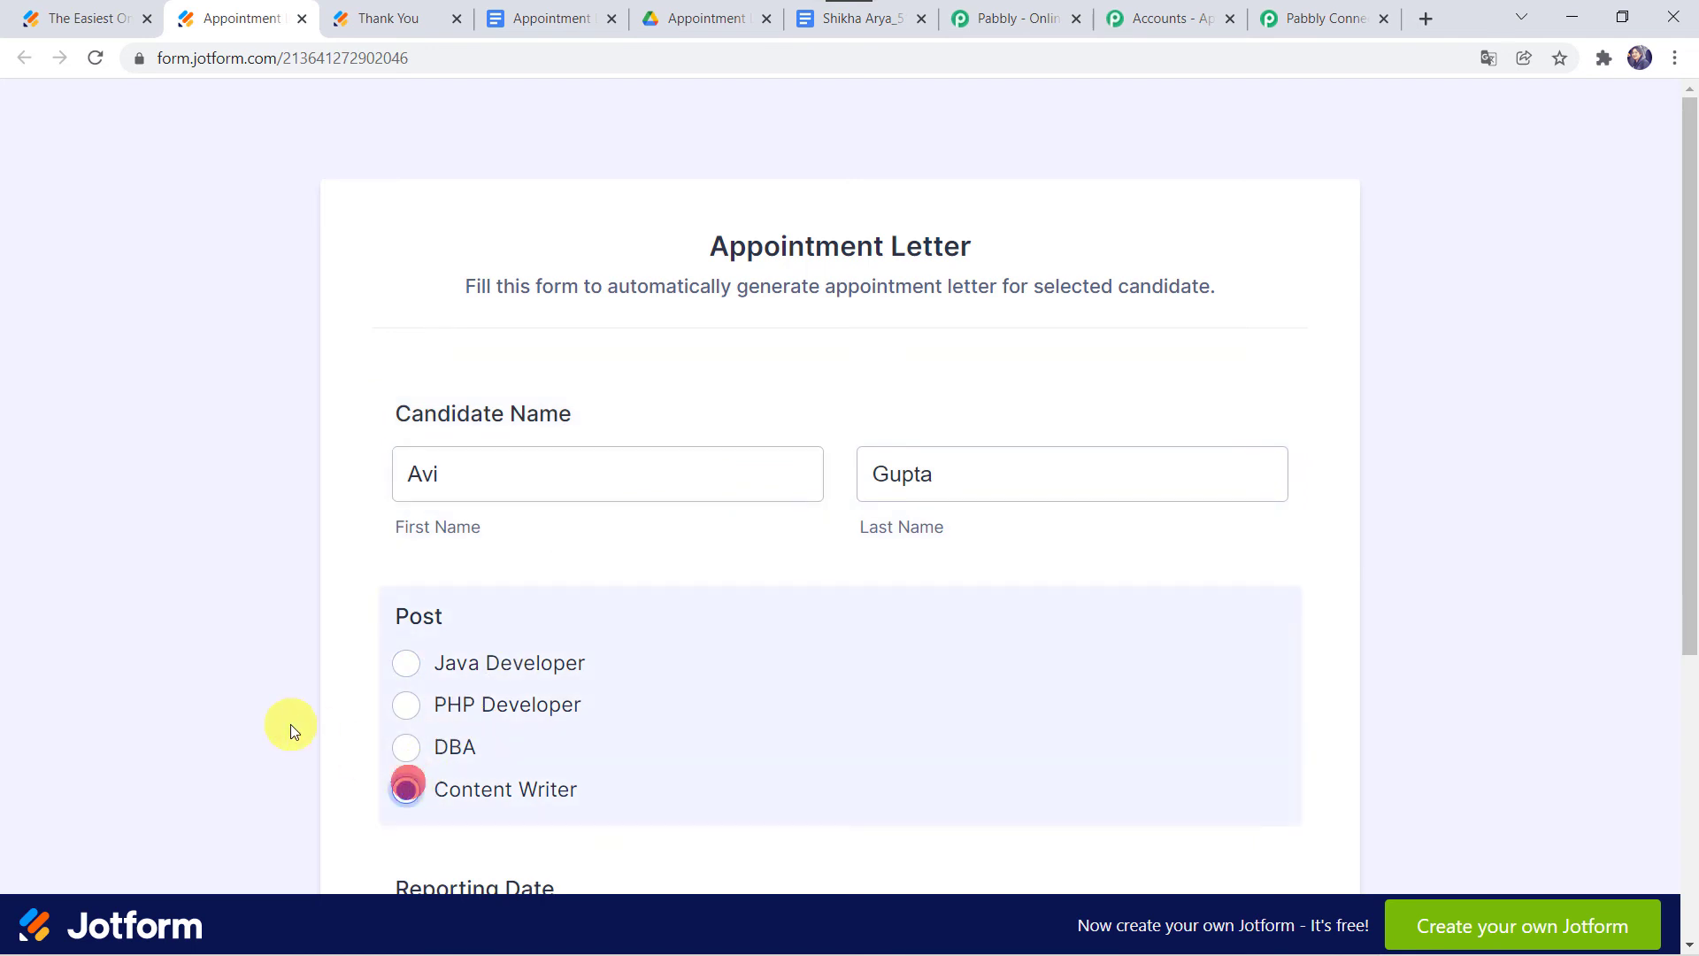
Set the Reporting Date to January 17, 2022 and submit the form.
{"action": "scroll", "coordinate": [290, 724], "scroll_direction": "down", "scroll_amount": 4}
{"action": "left_click", "coordinate": [486, 629]}
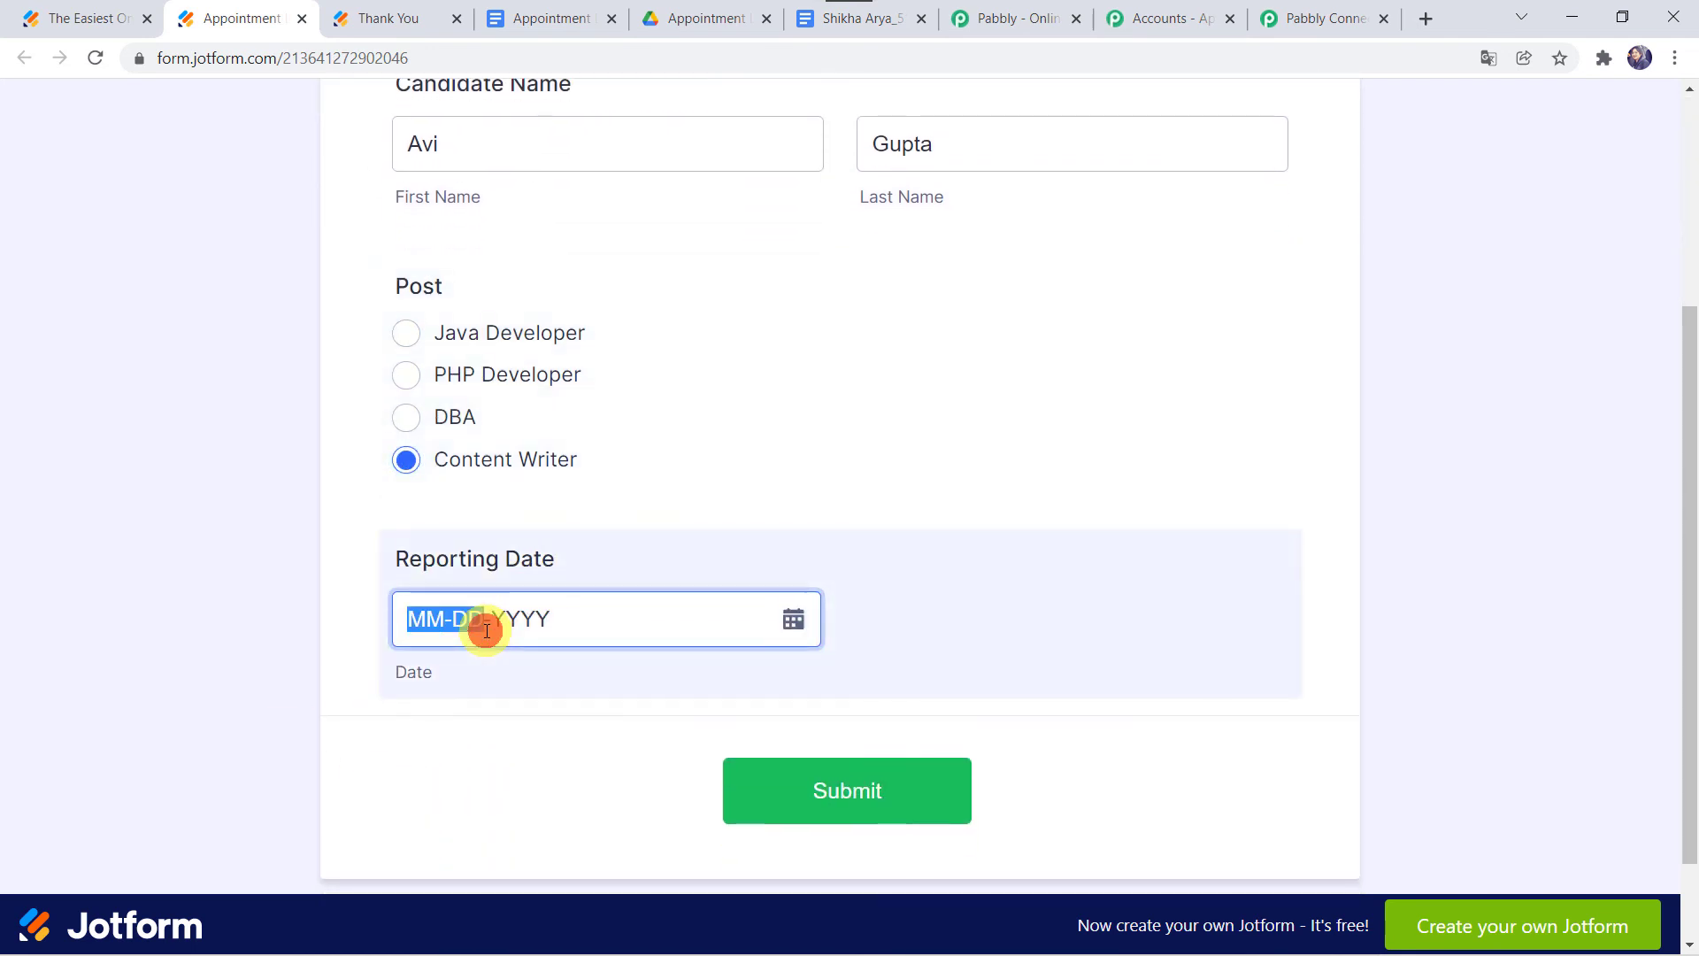
{"action": "left_click", "coordinate": [783, 628]}
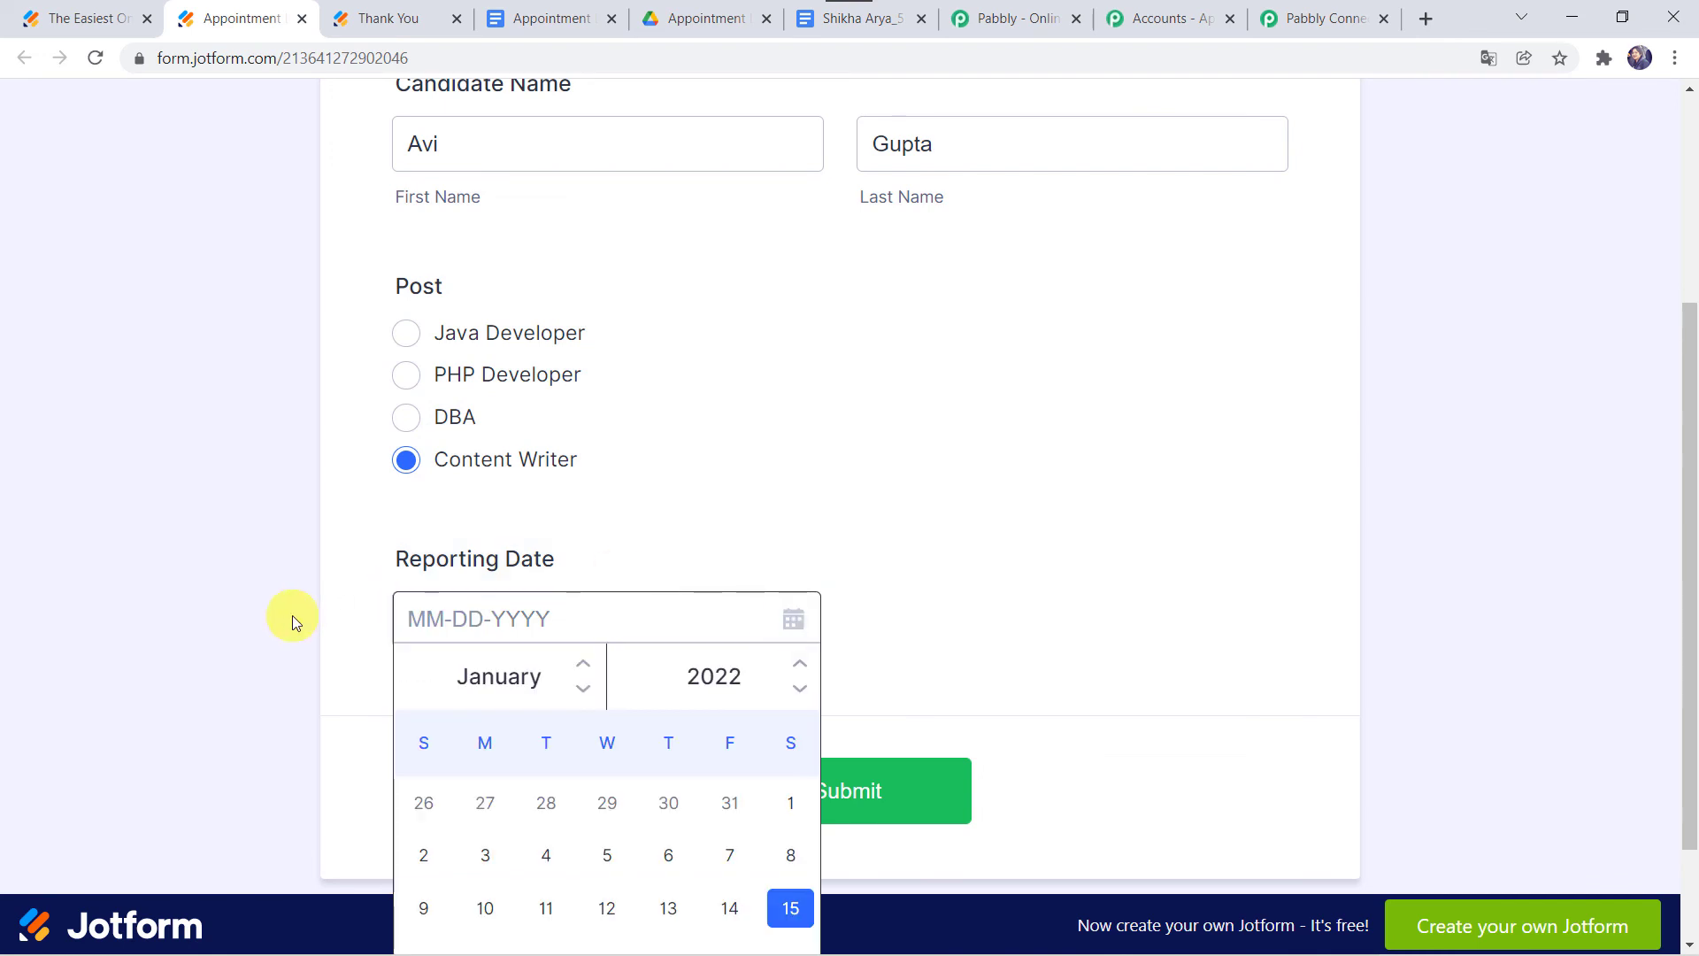
{"action": "scroll", "coordinate": [292, 614], "scroll_direction": "down", "scroll_amount": 2}
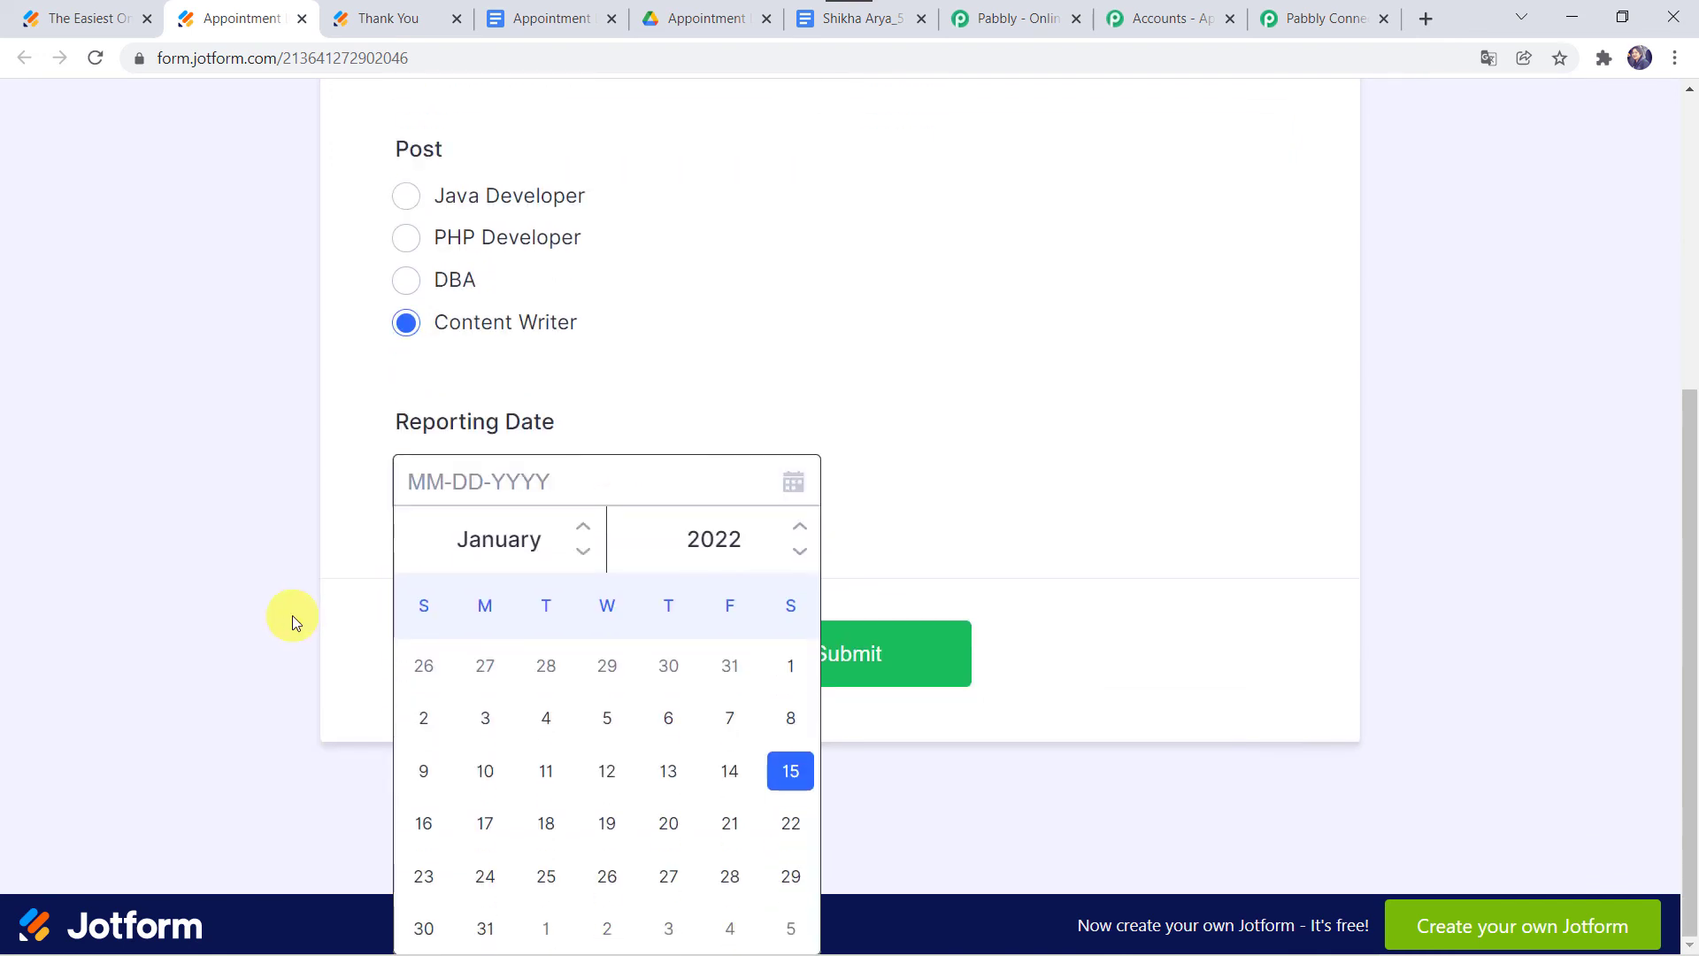
{"action": "left_click", "coordinate": [496, 816]}
{"action": "left_click", "coordinate": [841, 687]}
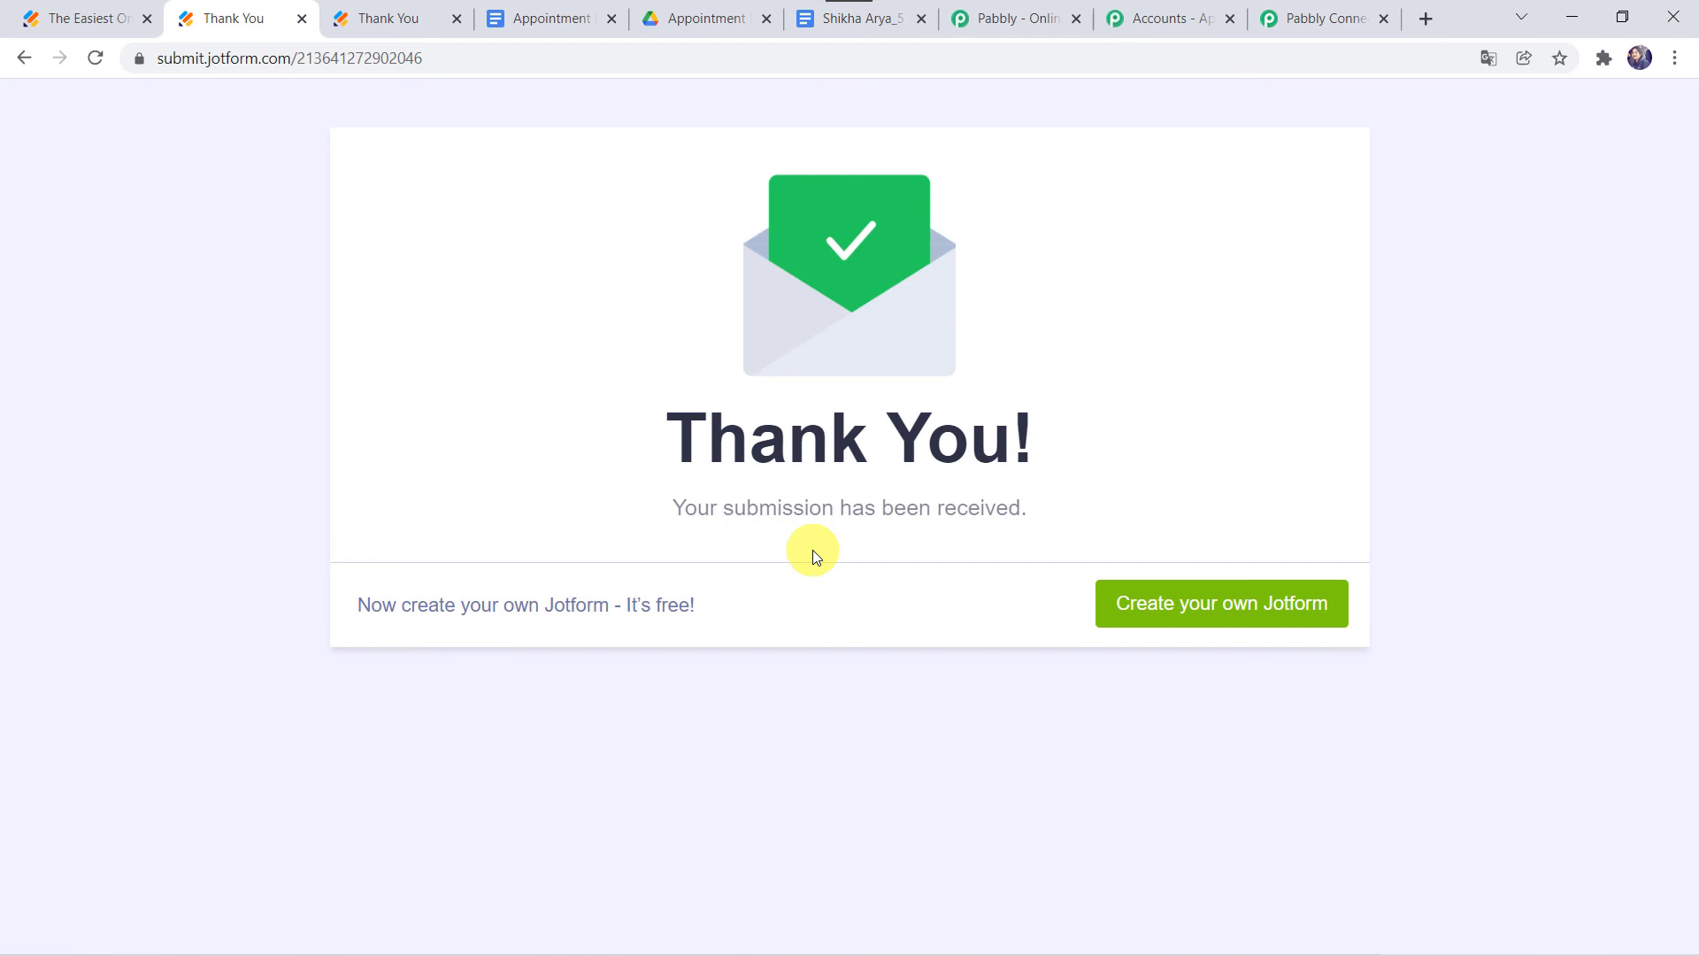
Open the new candidate's letter from Google Drive's Appointment Letters folder, review its filled-in details, and return to Pabbly Connect.
{"action": "left_click", "coordinate": [702, 30]}
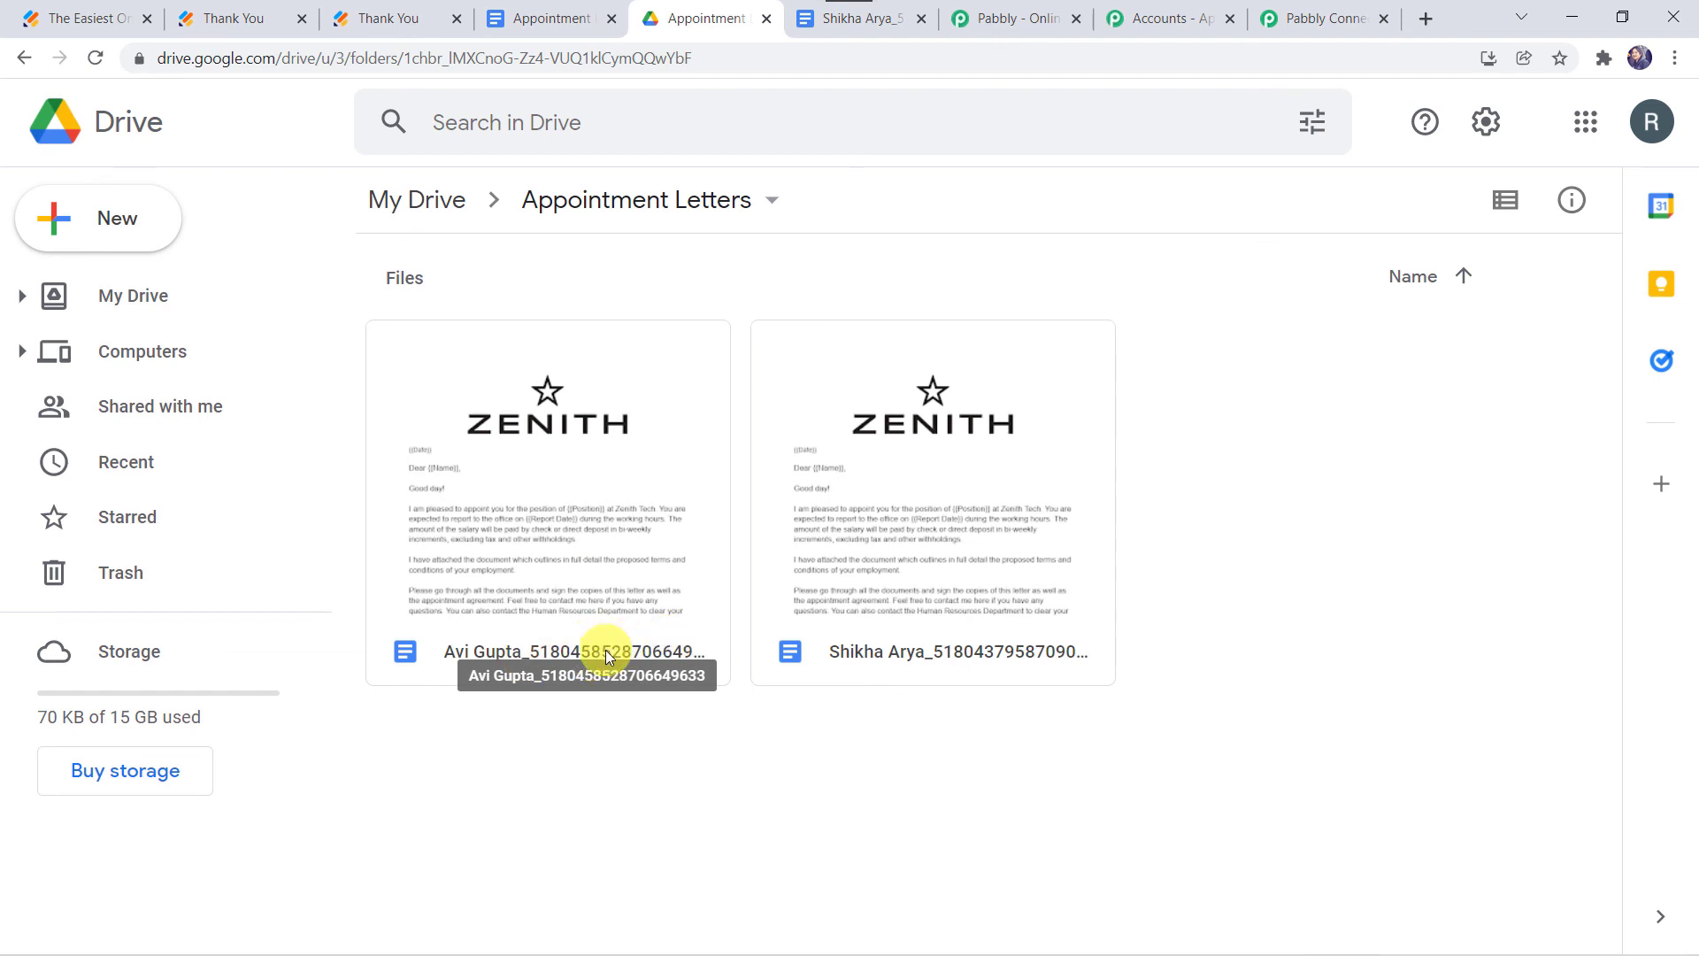
{"action": "double_click", "coordinate": [588, 501]}
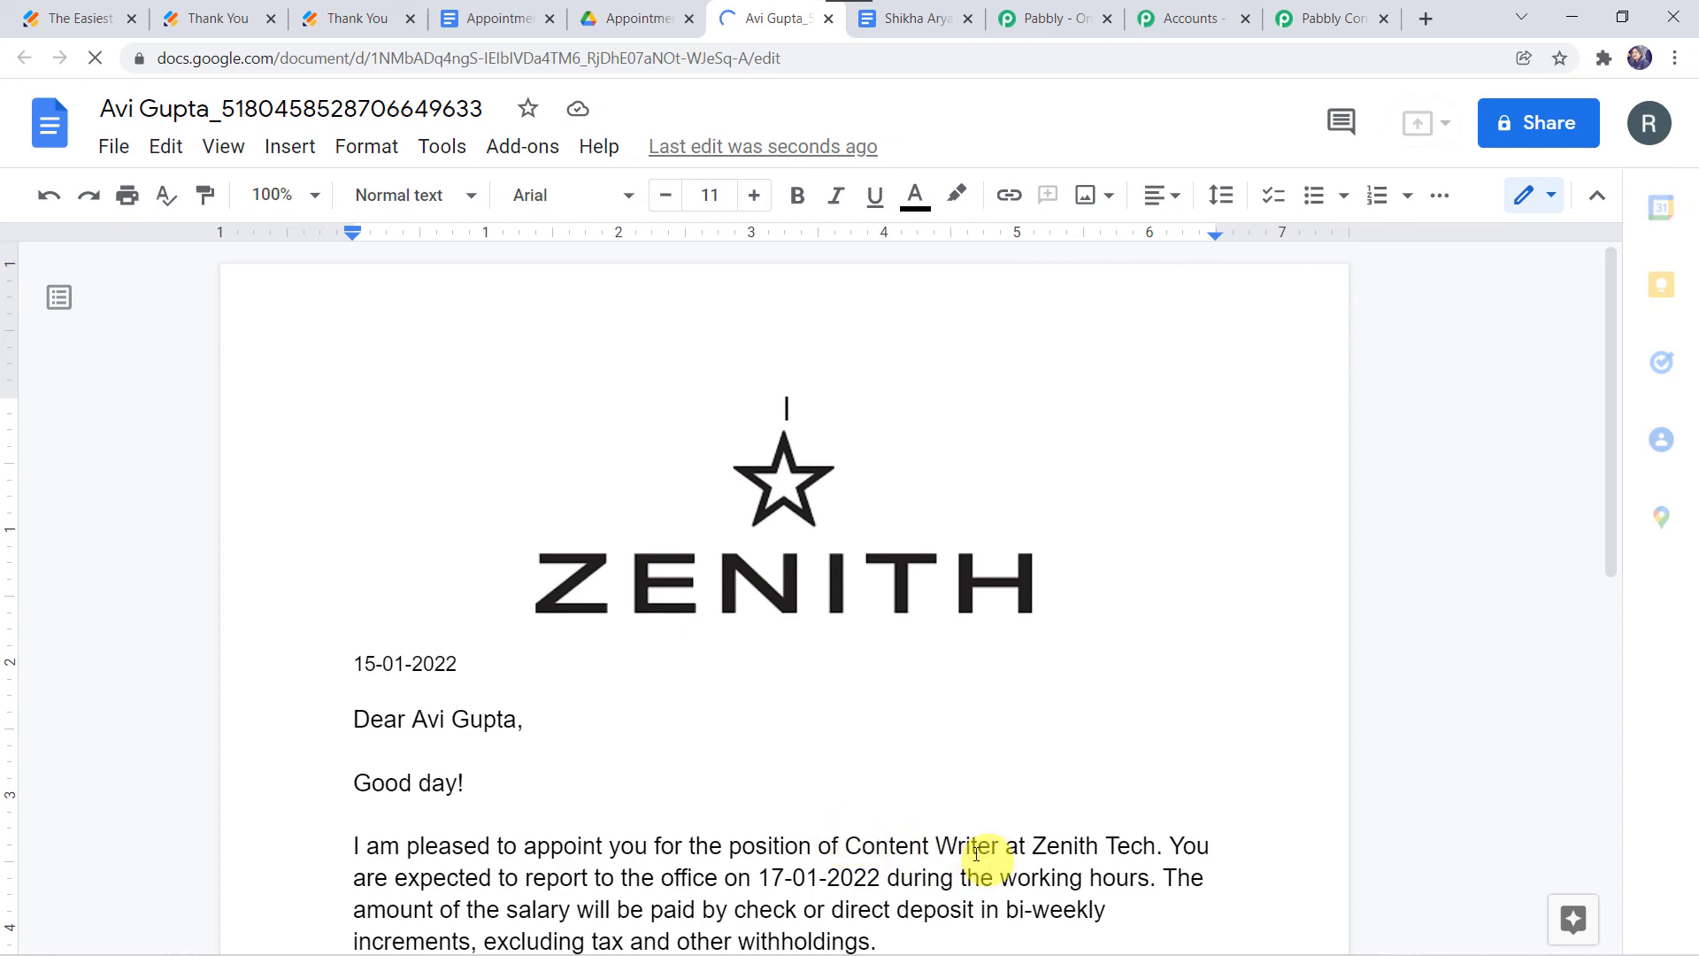
{"action": "scroll", "coordinate": [756, 885], "scroll_direction": "down", "scroll_amount": 3}
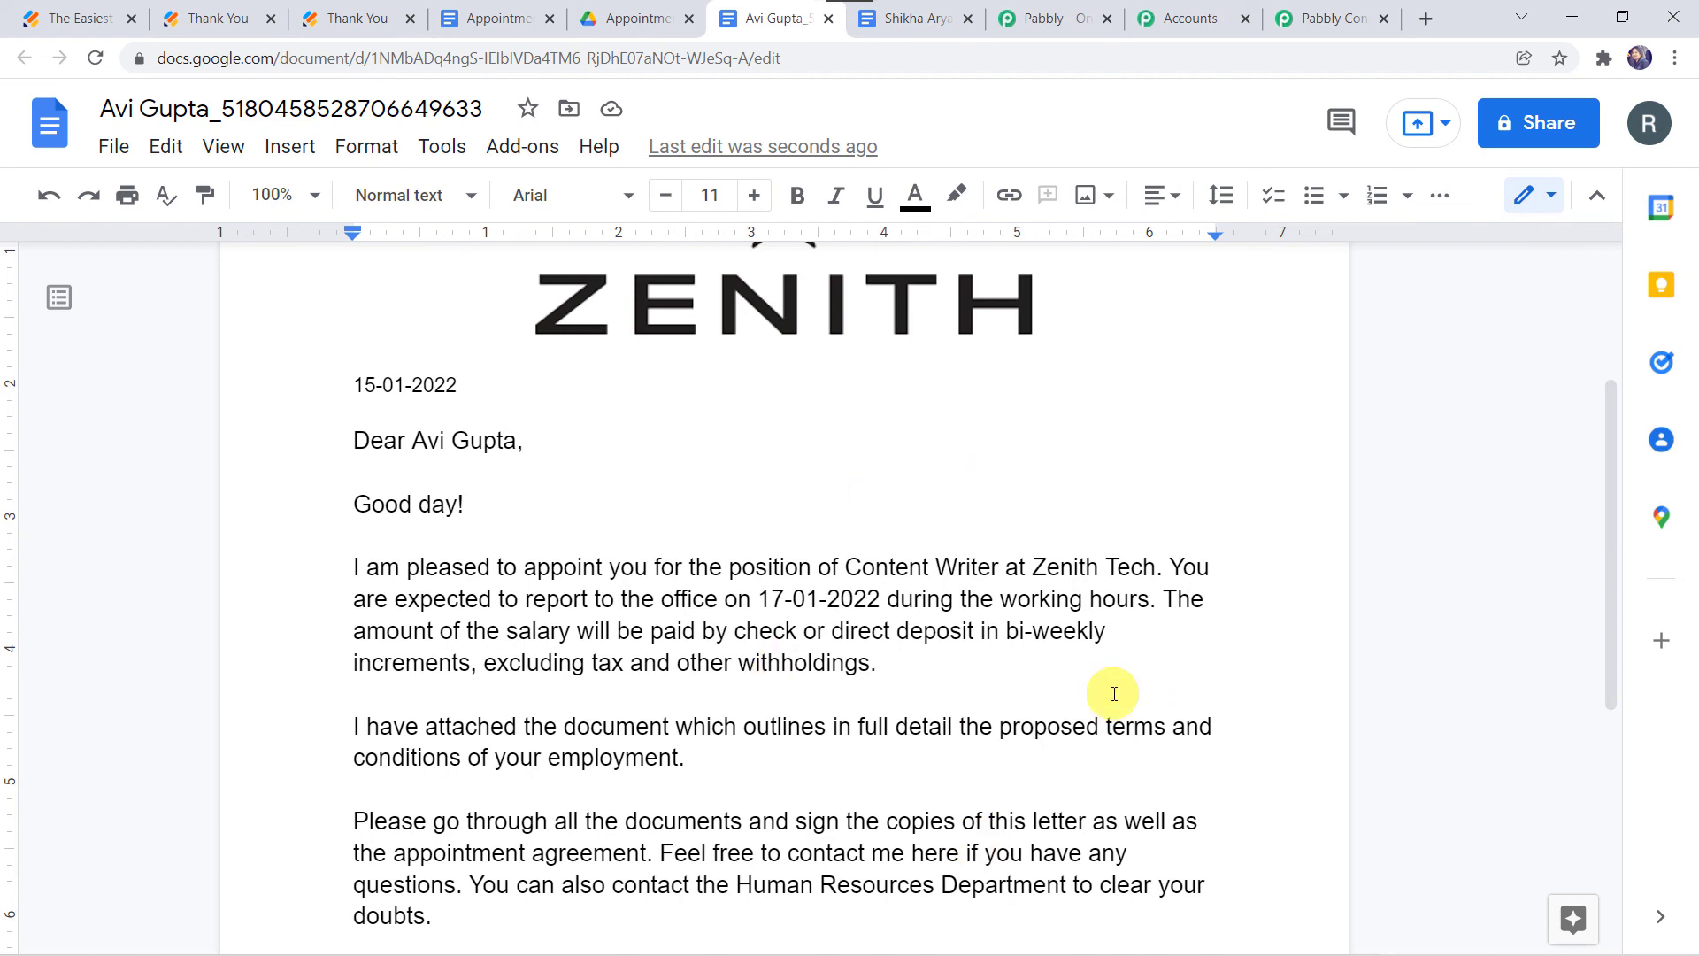
{"action": "left_click", "coordinate": [1335, 17]}
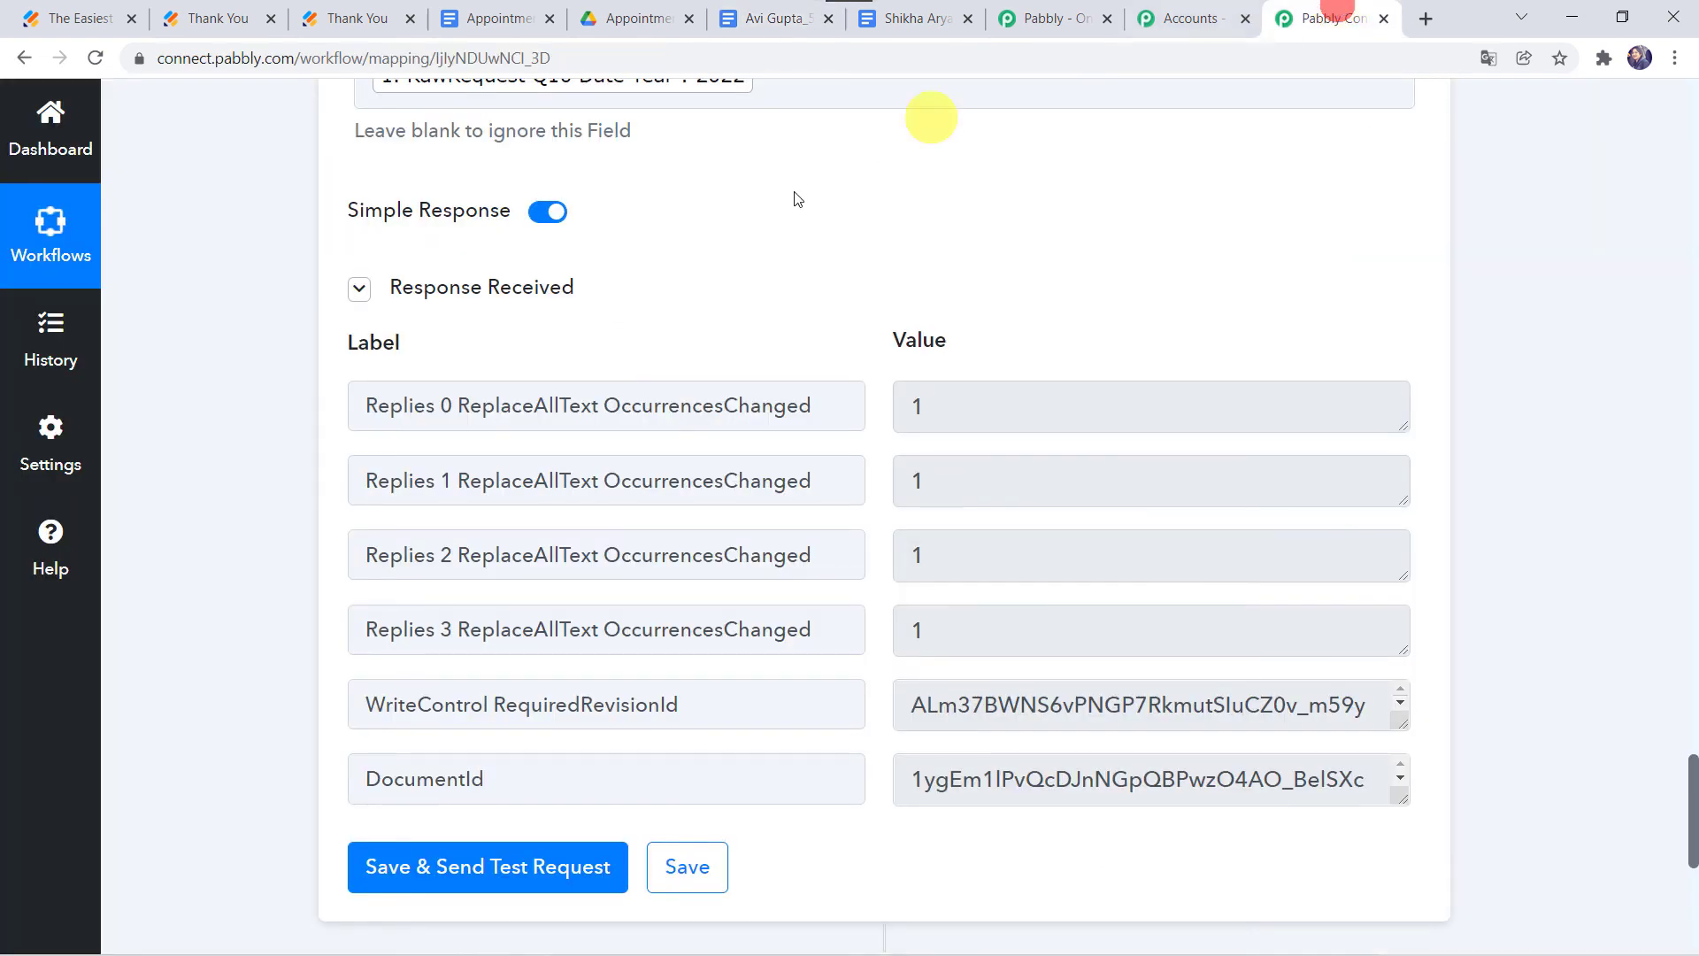
Collapse the Google Docs, JotForm and Date/Time Formatter steps and review the order of the workflow's trigger and actions.
{"action": "scroll", "coordinate": [780, 195], "scroll_direction": "up", "scroll_amount": 20}
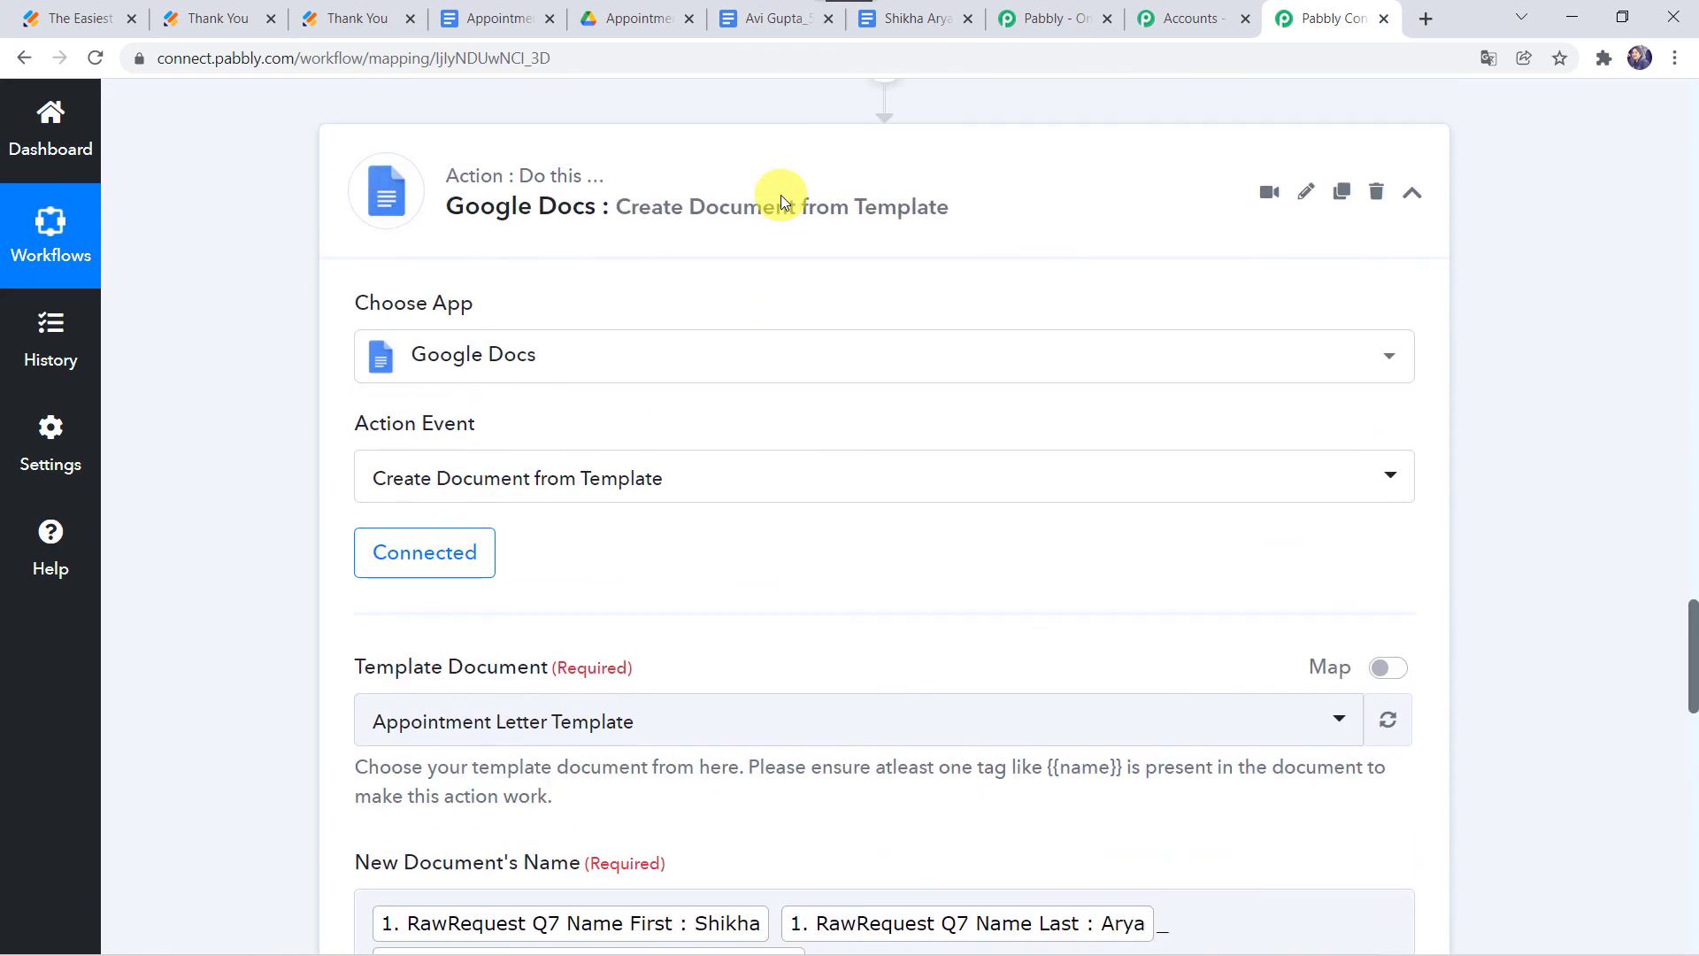
{"action": "left_click", "coordinate": [780, 195]}
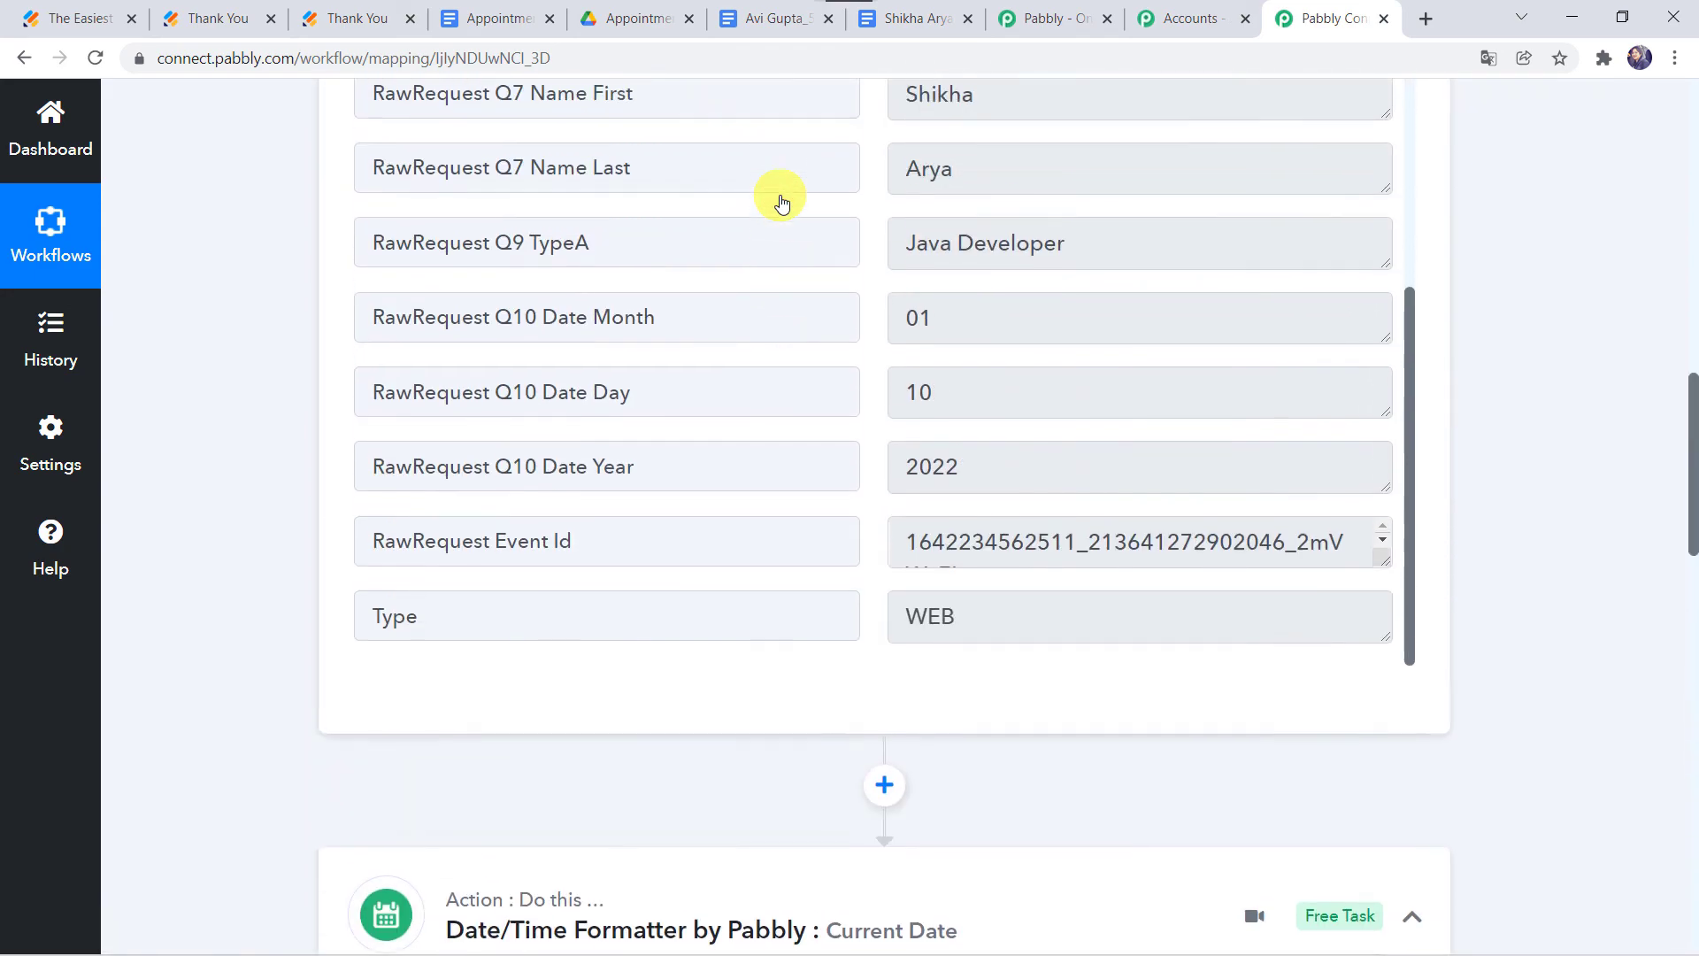
{"action": "scroll", "coordinate": [780, 202], "scroll_direction": "up", "scroll_amount": 15}
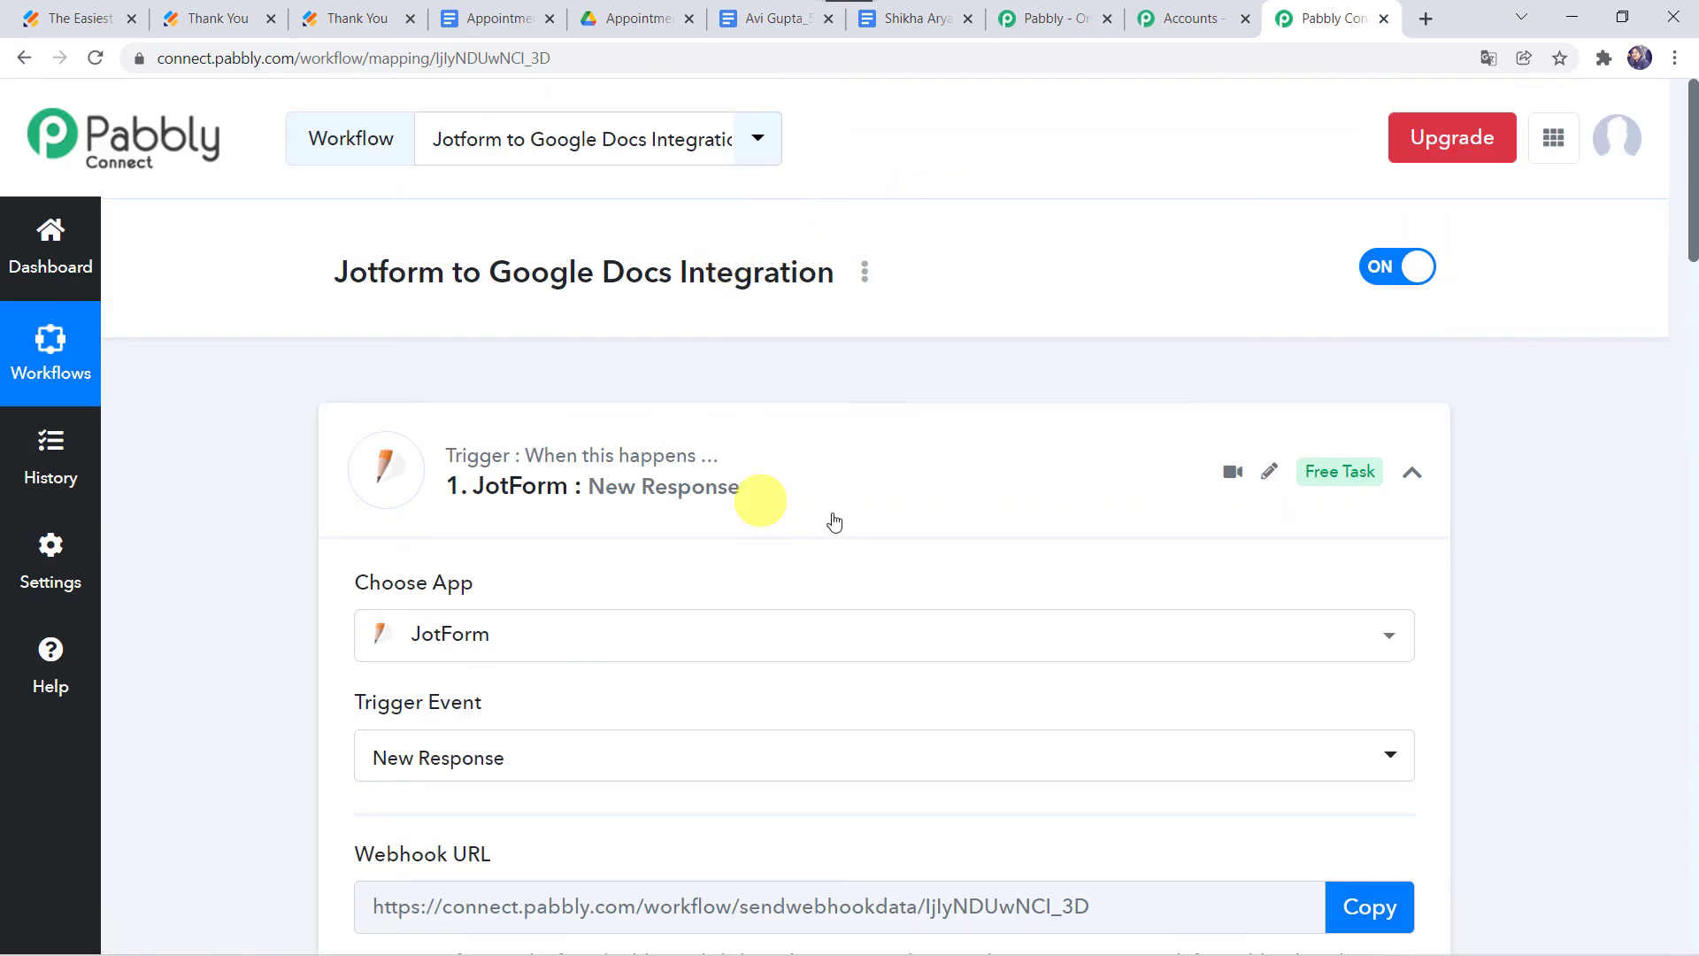
{"action": "left_click", "coordinate": [797, 467]}
{"action": "left_click", "coordinate": [793, 704]}
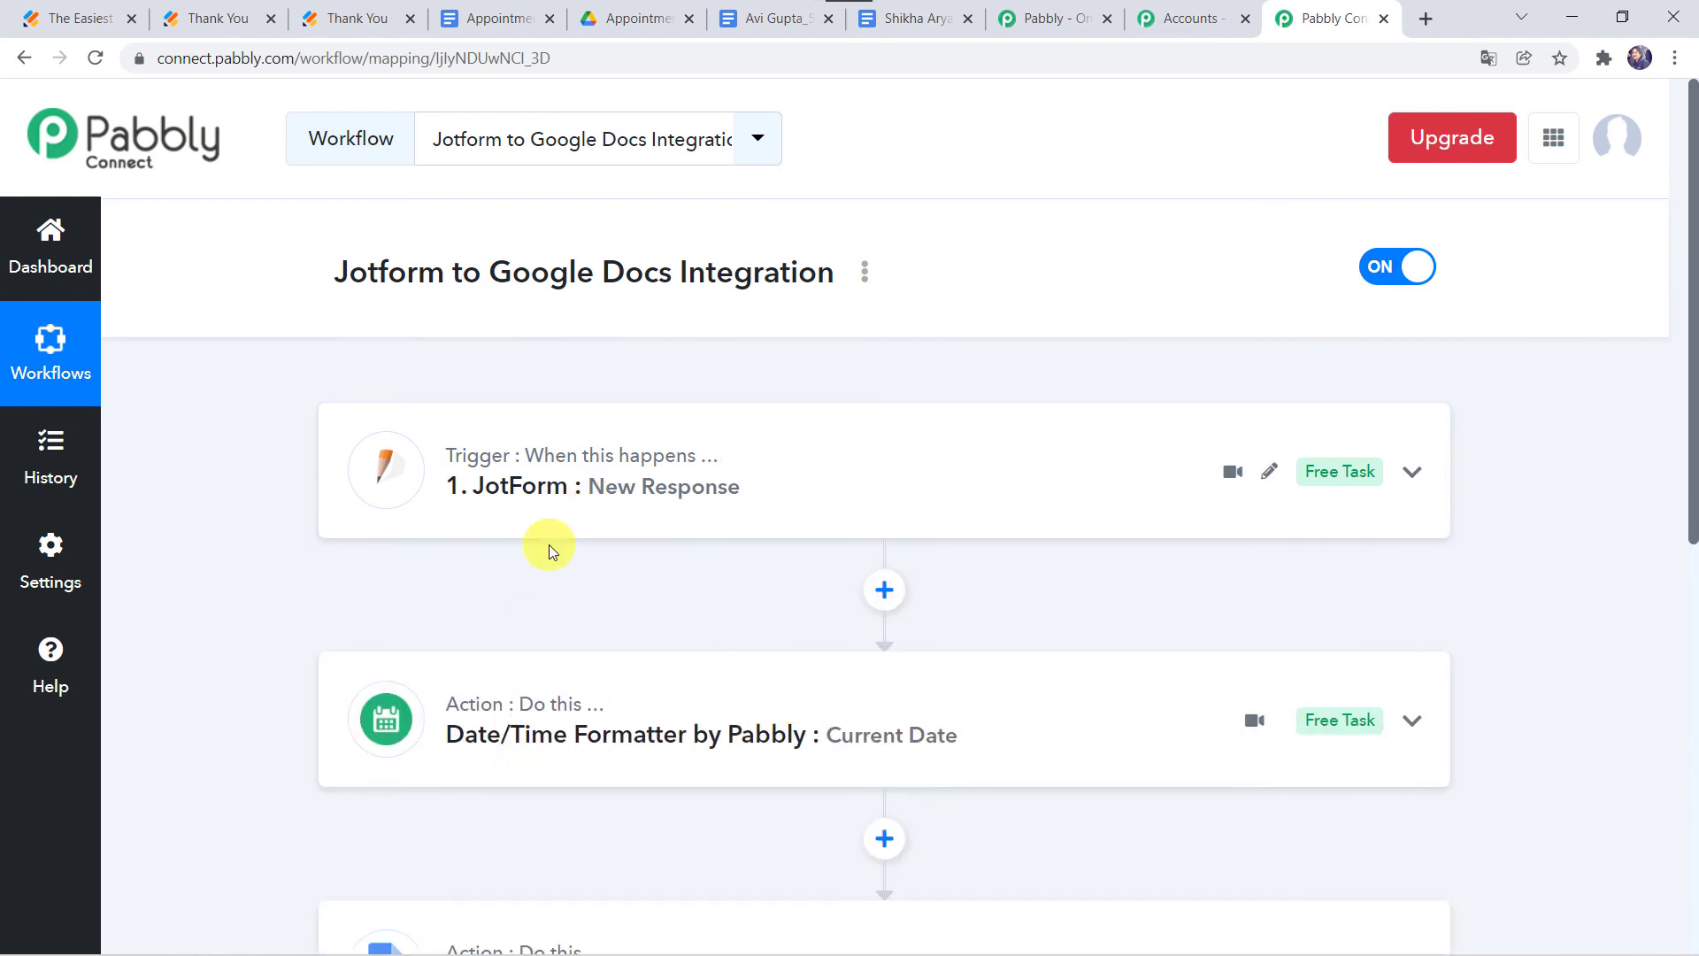
{"action": "scroll", "coordinate": [549, 544], "scroll_direction": "down", "scroll_amount": 1}
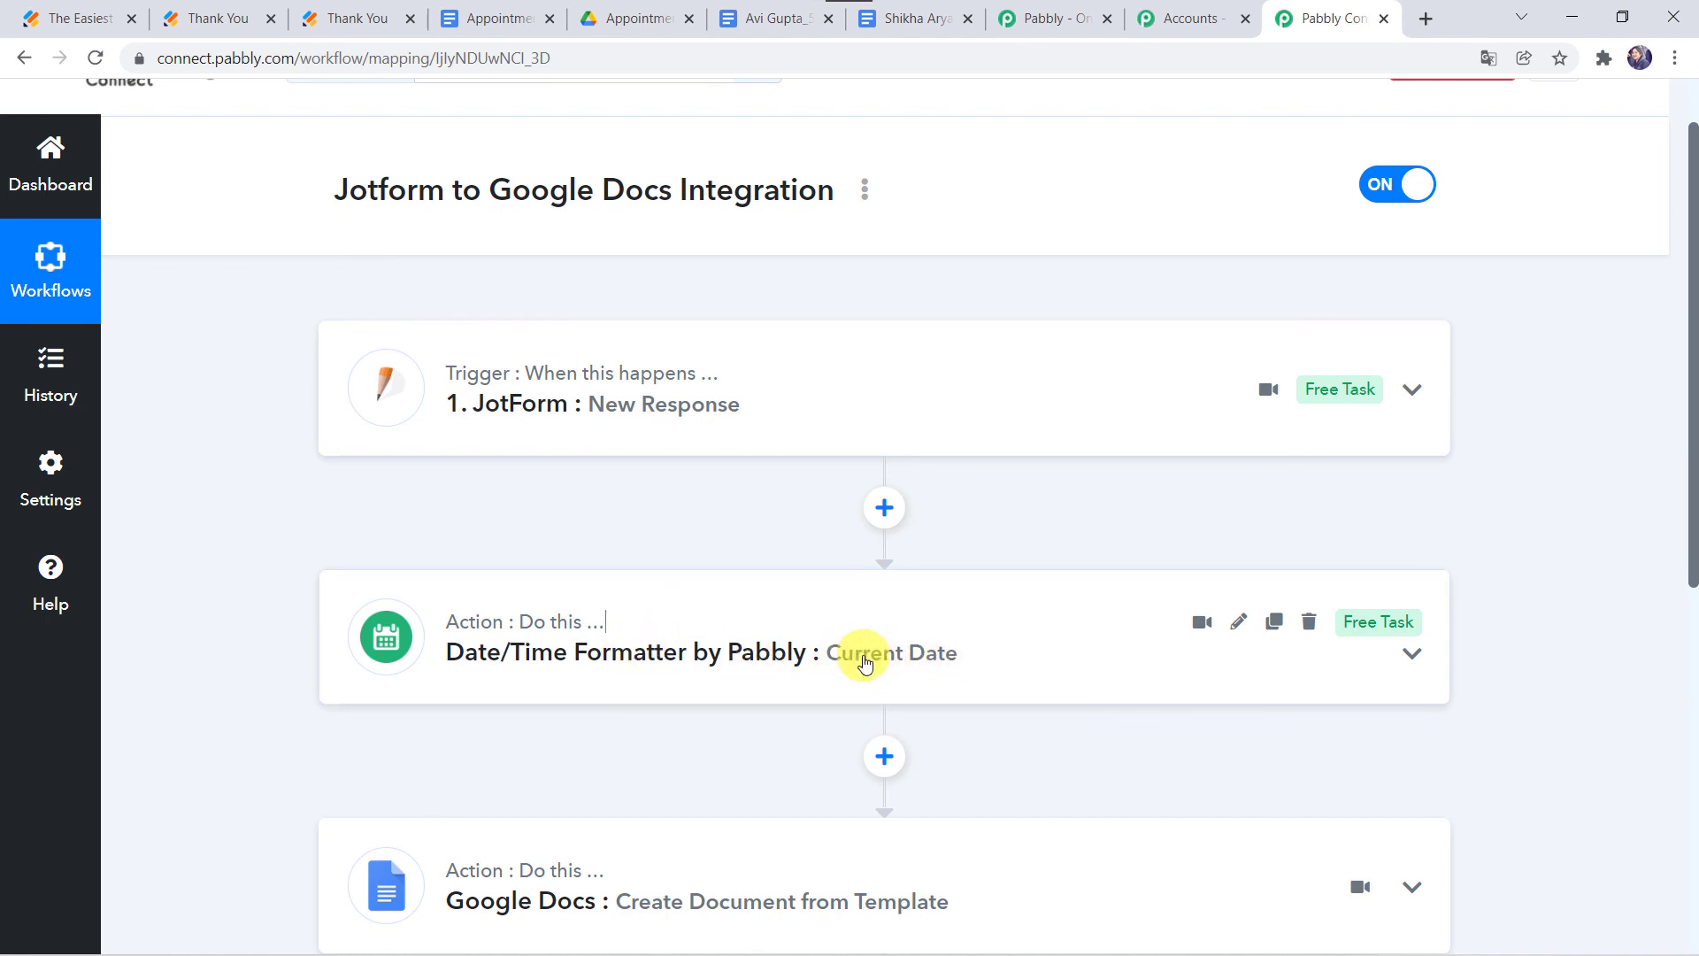
{"action": "scroll", "coordinate": [864, 662], "scroll_direction": "down", "scroll_amount": 1}
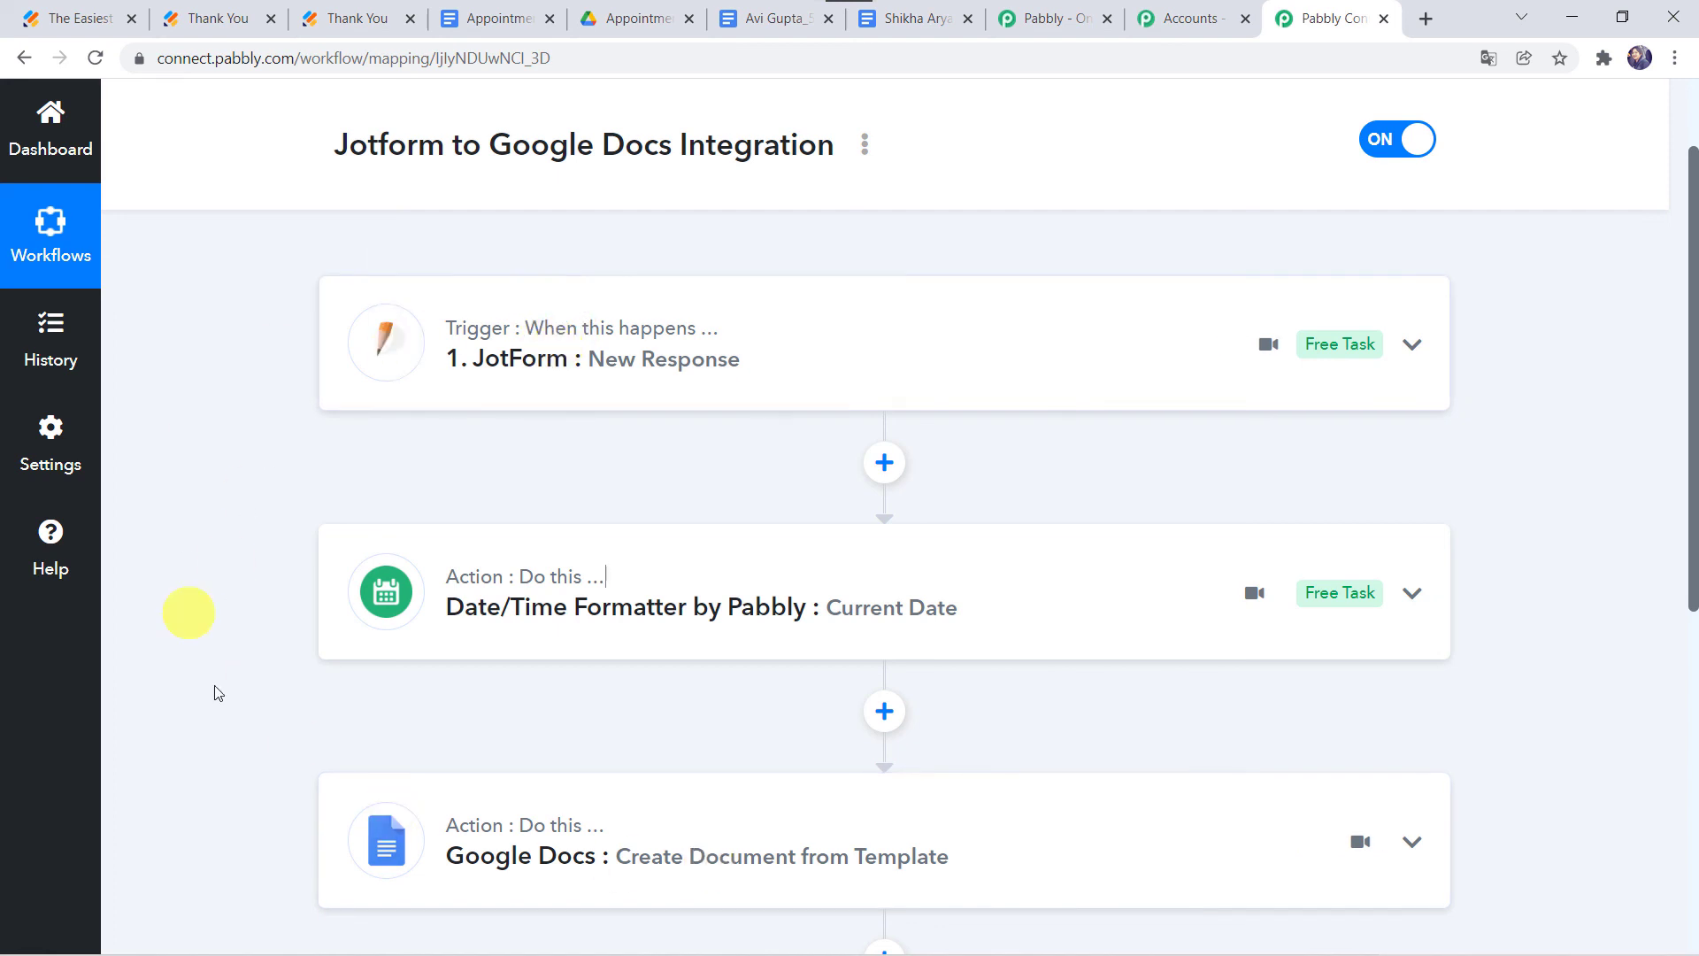
{"action": "scroll", "coordinate": [455, 815], "scroll_direction": "up", "scroll_amount": 2}
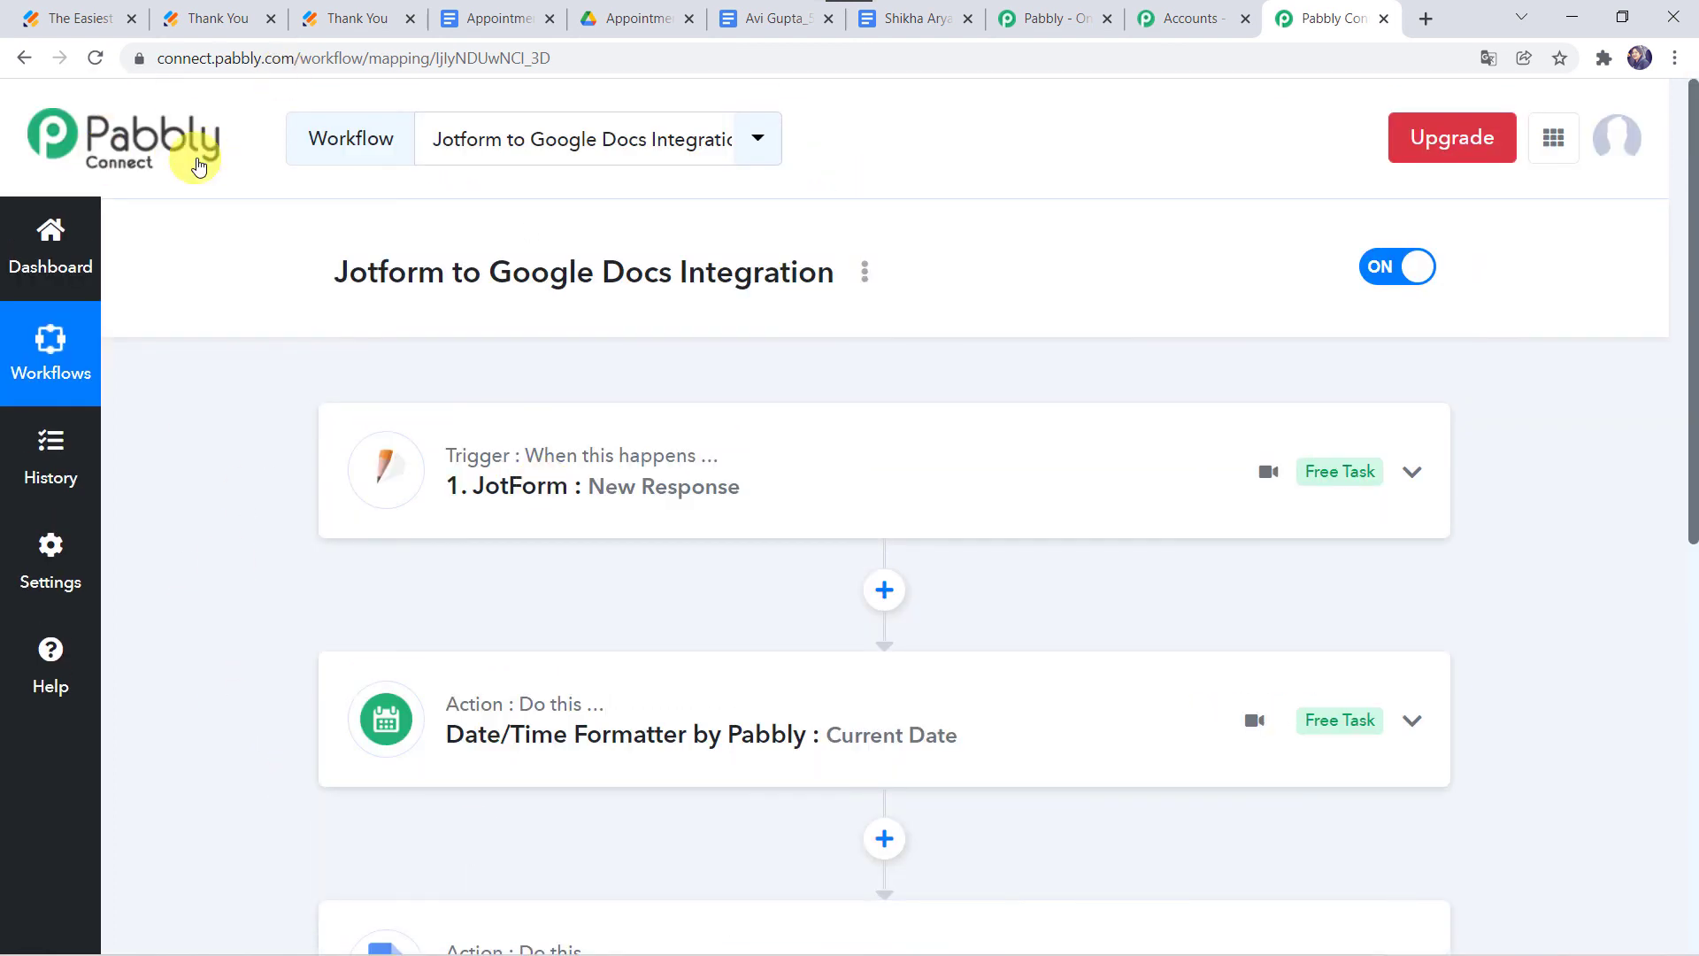